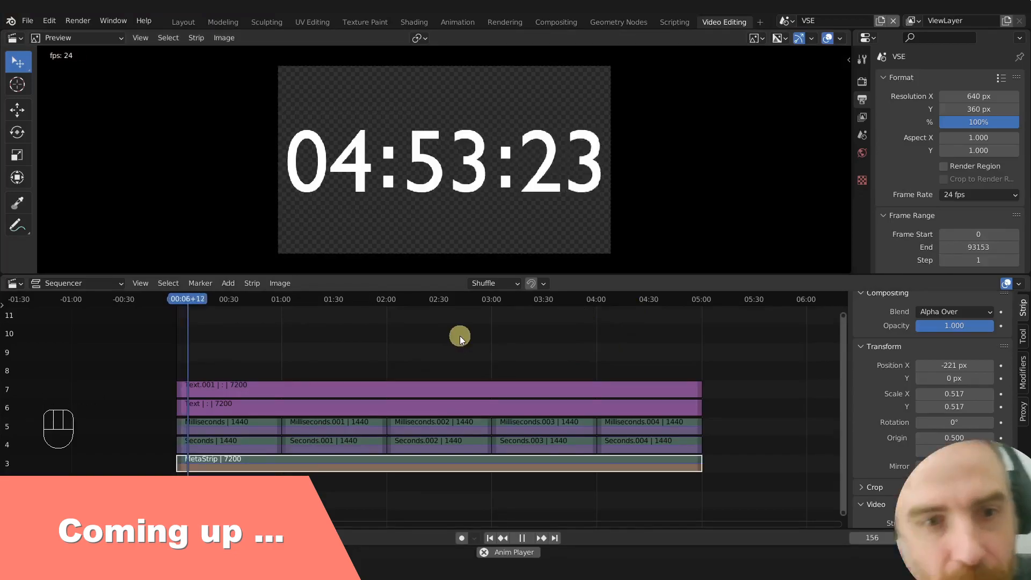
Return the sequence to its first frame and play the countdown timer preview
key("space")
key("shift+Left")
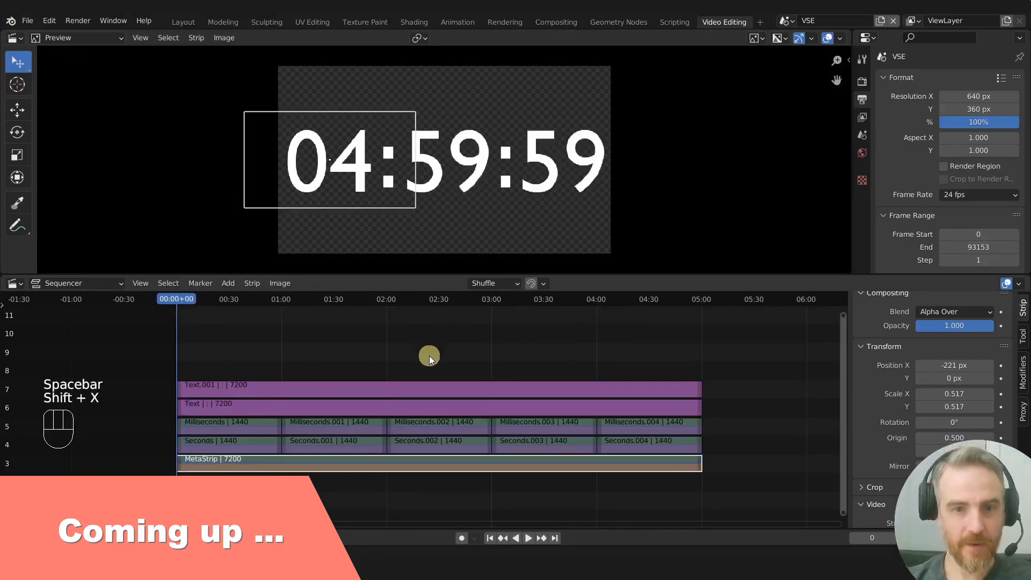
key("space")
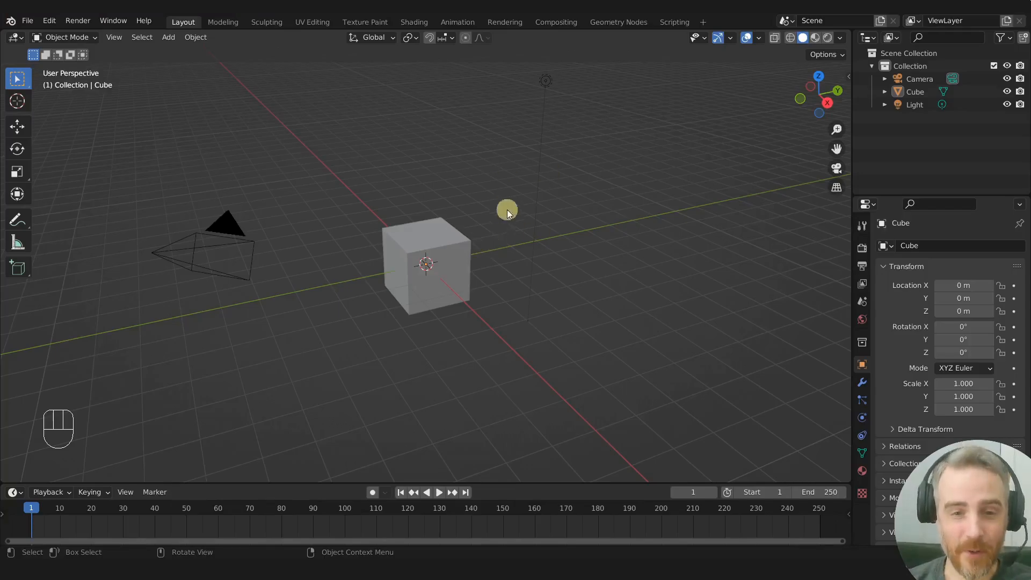
Rename the default cube object as Timer
left_click(446, 241)
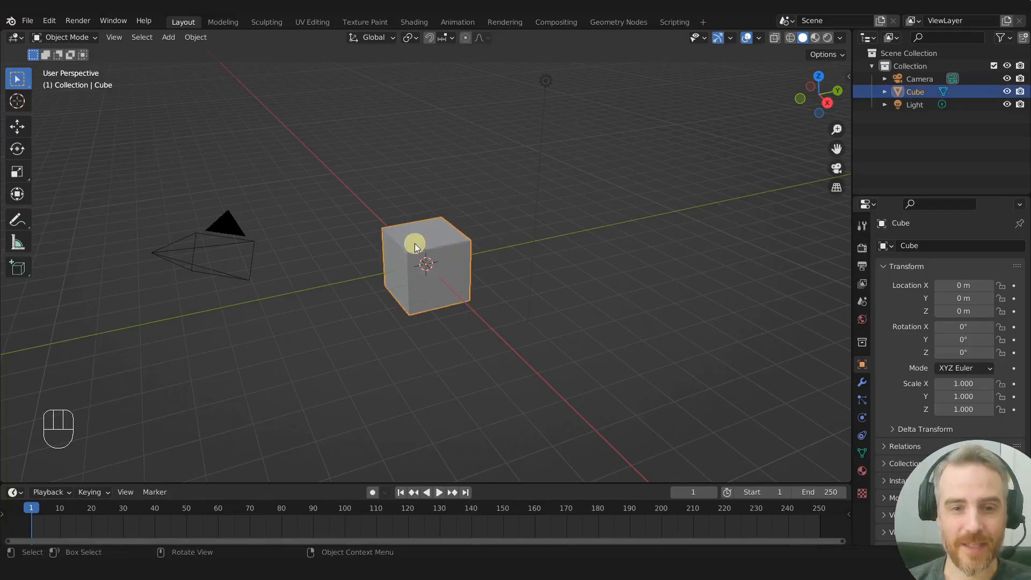
double_click(919, 93)
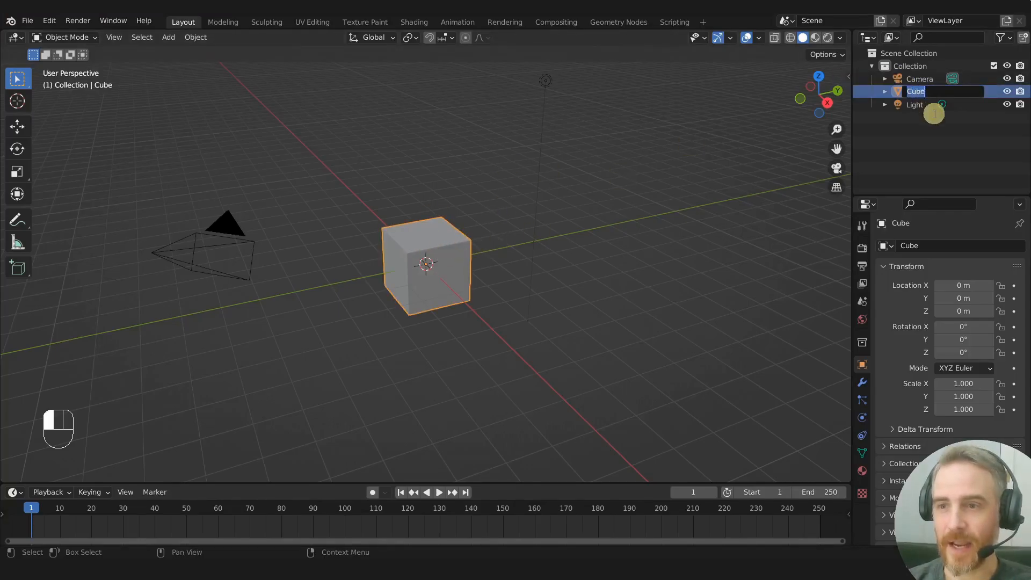
type("Timer")
key("Return")
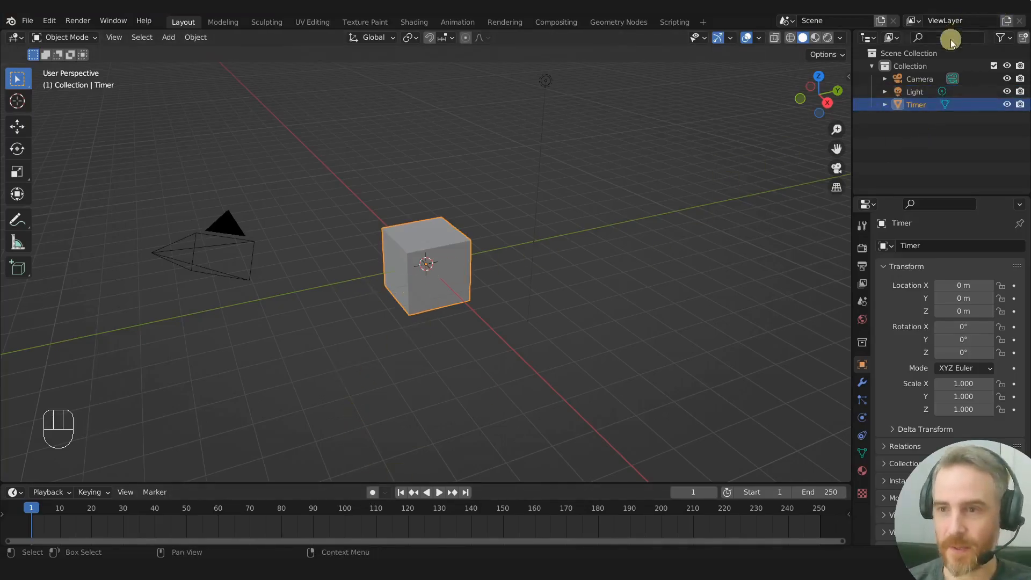
Delete the Light object from the scene collection
left_click(917, 92)
key("x")
left_click(693, 122)
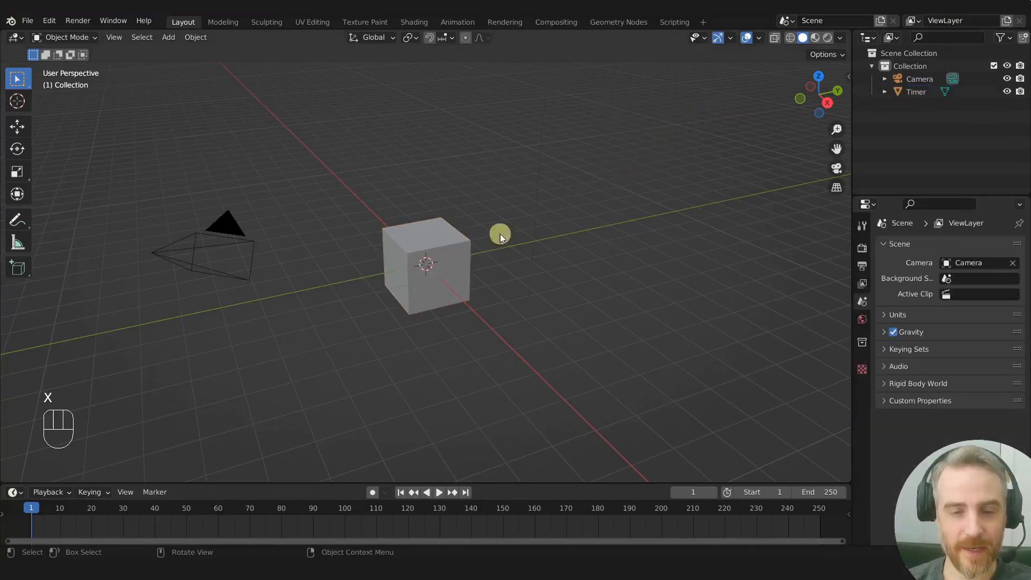
Select the Timer cube and create a new geometry node tree for it in the Geometry Nodes workspace
left_click(414, 243)
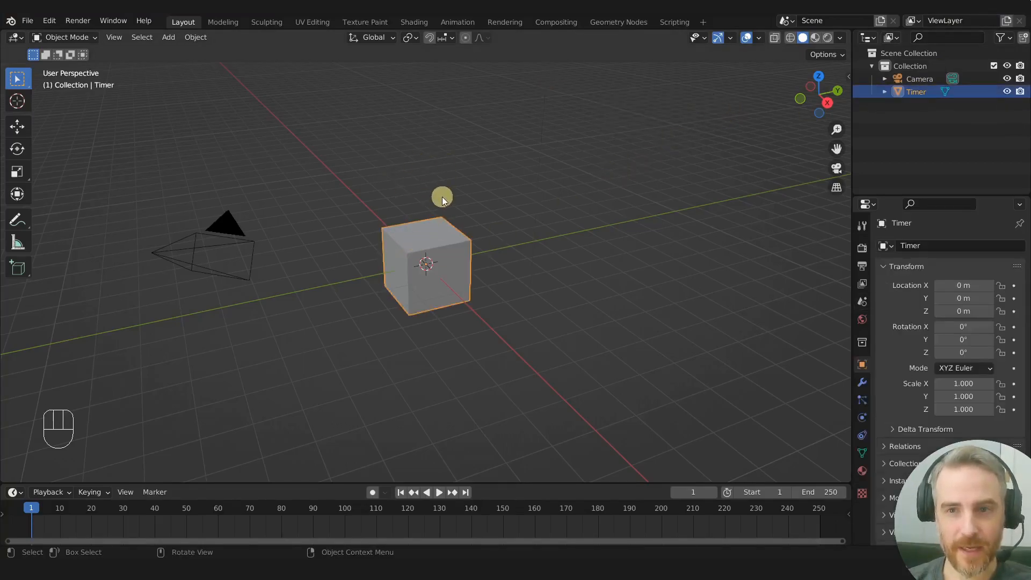
left_click(617, 21)
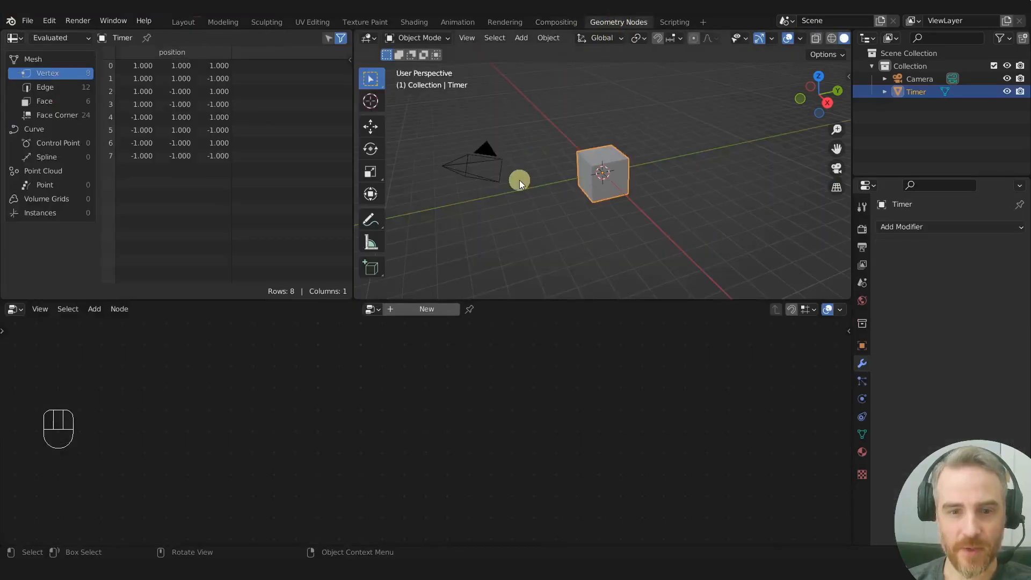
left_click(419, 308)
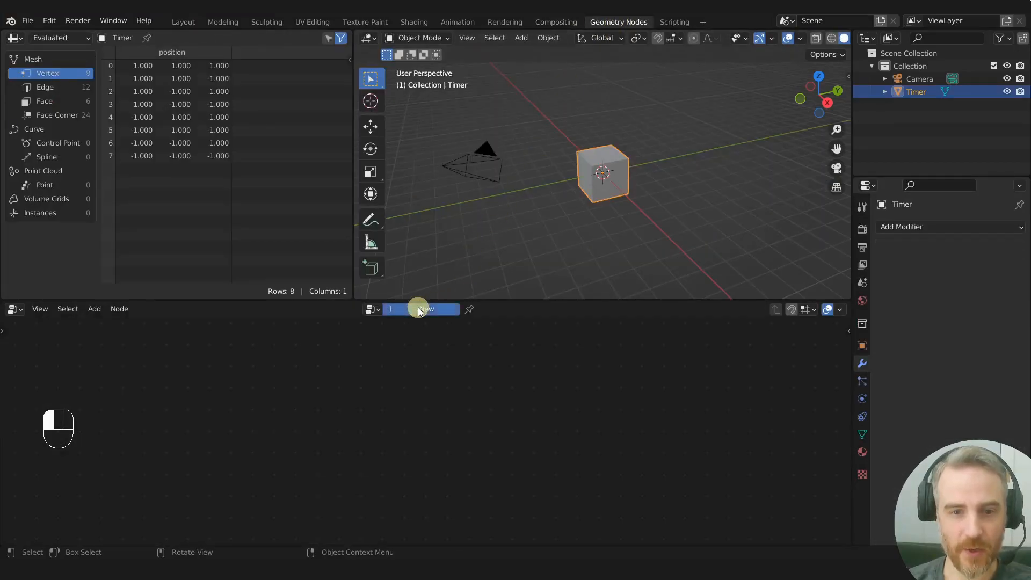
left_click(860, 362)
left_click(907, 226)
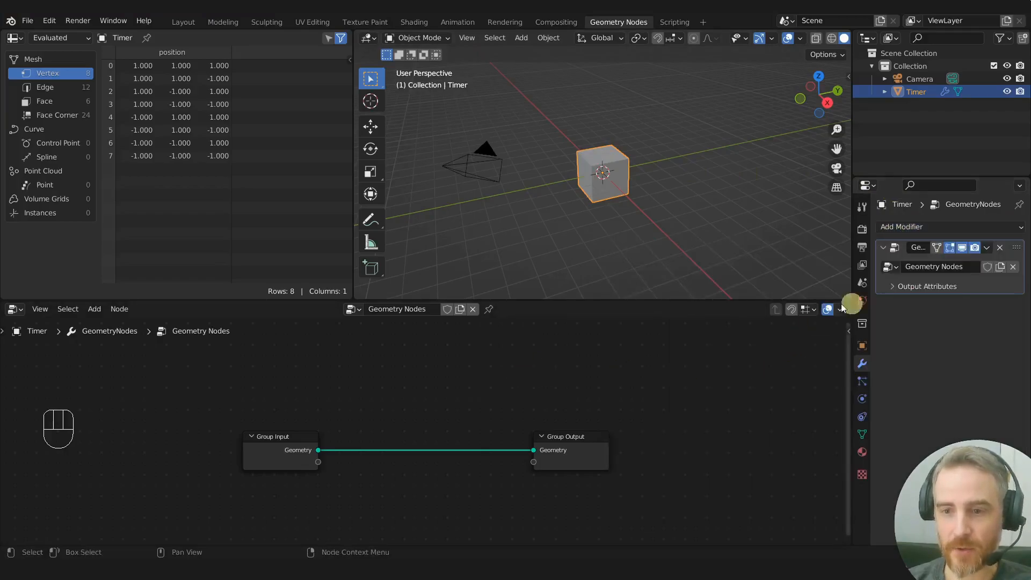
left_click(916, 226)
left_click(795, 346)
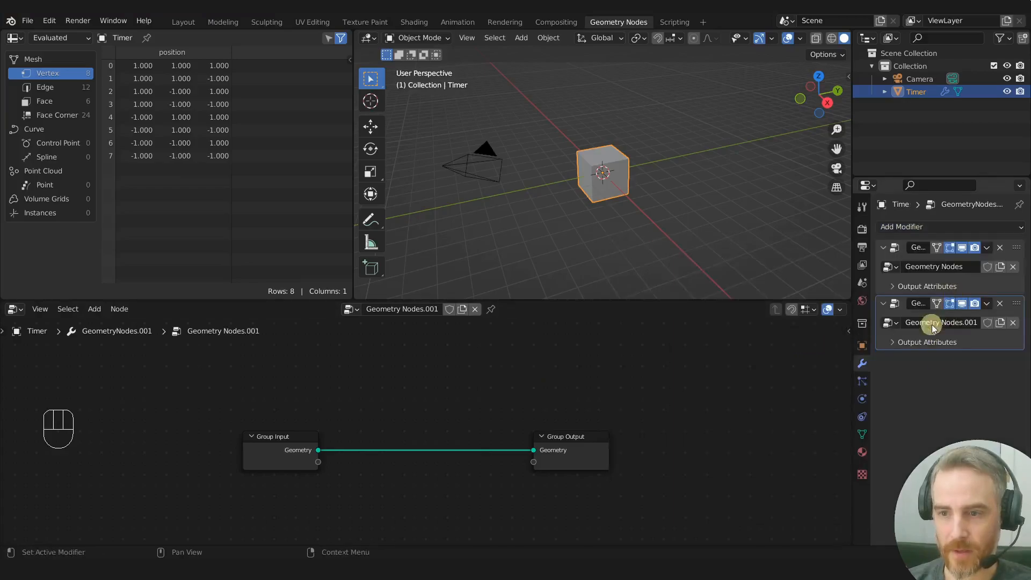
left_click(1000, 303)
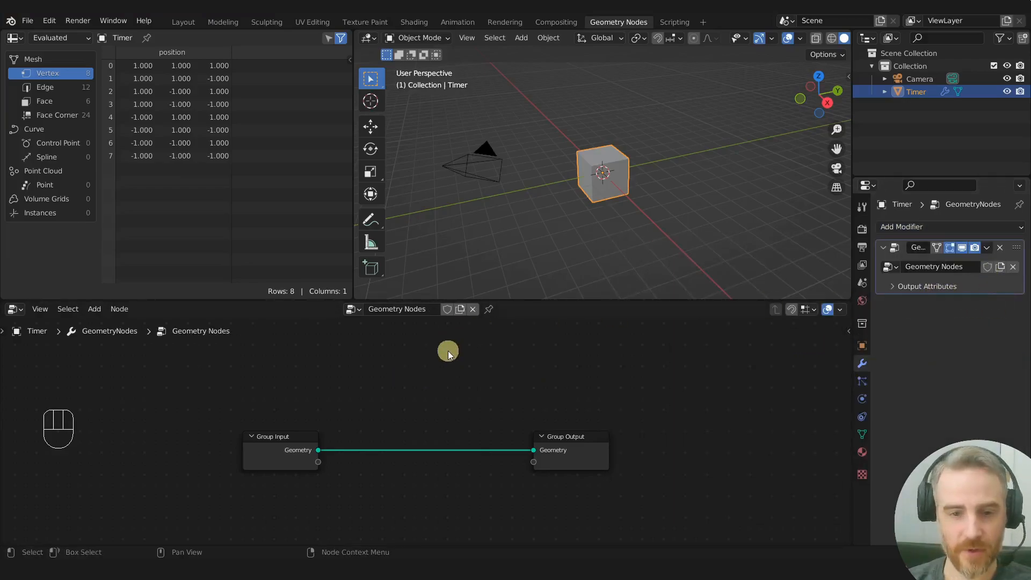
Pin the node tree so it stays displayed when other objects are selected, and narrow the spreadsheet area beside the 3D viewport
left_click(489, 309)
left_click_drag(352, 215, 235, 216)
left_click(363, 159)
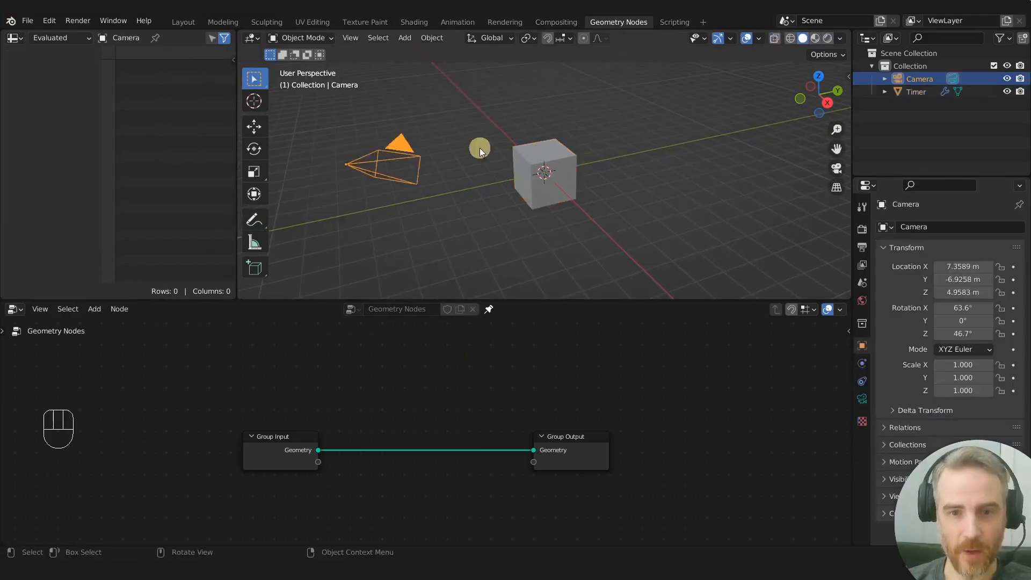
left_click(541, 156)
left_click(416, 153)
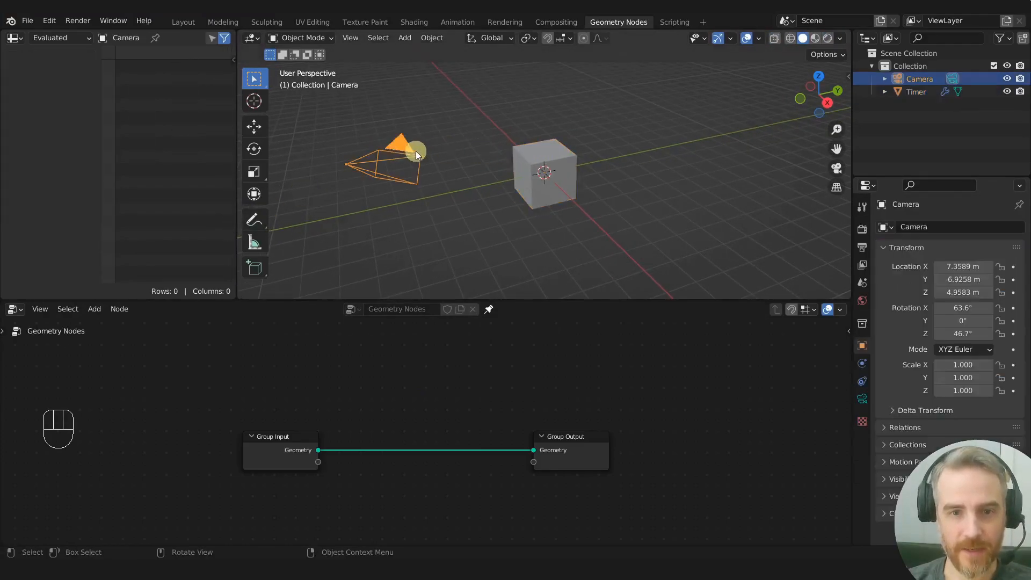
left_click(534, 149)
Delete the Group Input node from the Timer's node tree
left_click(470, 329)
left_click(268, 447)
key("x")
Add a String input node and place it ahead of the Group Output node
middle_click_drag(317, 422, 405, 411)
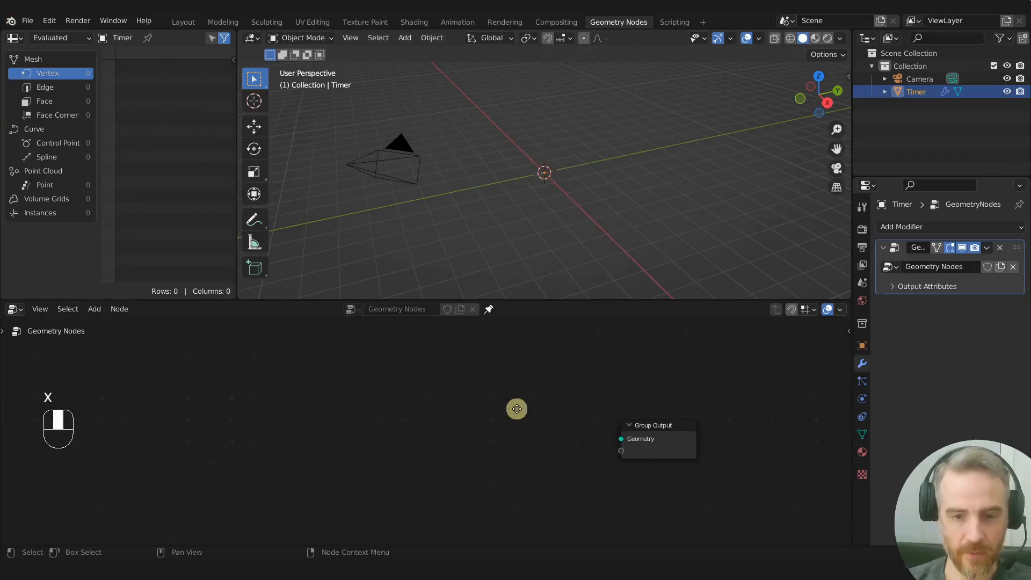
key("shift+a")
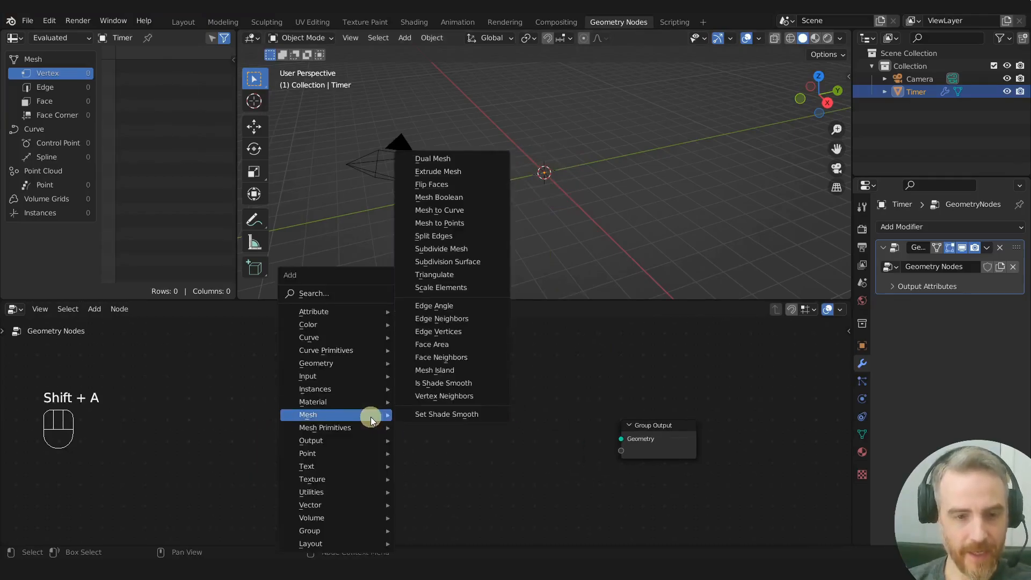
left_click(359, 292)
type("str")
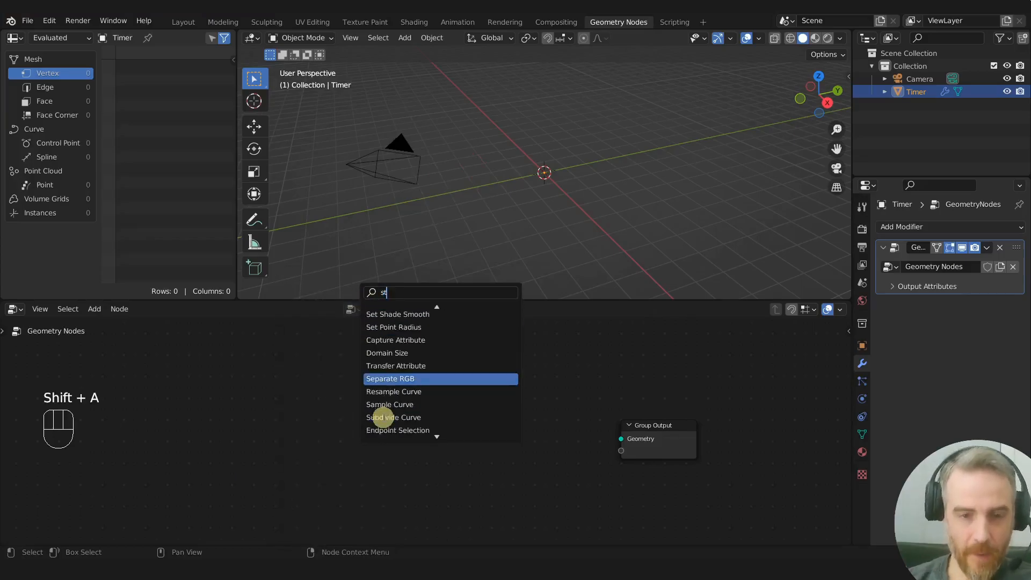
key("Return")
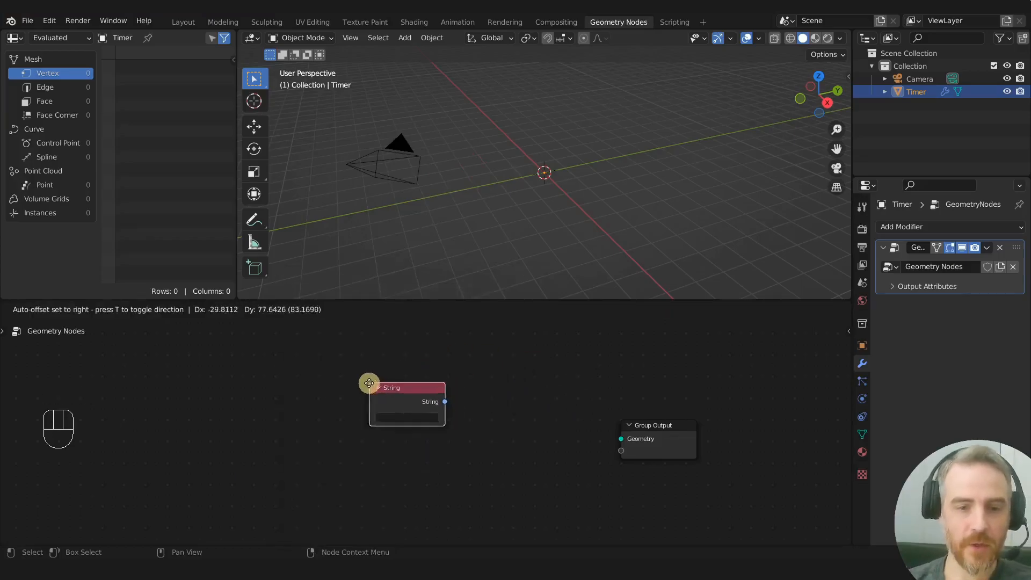
left_click(359, 386)
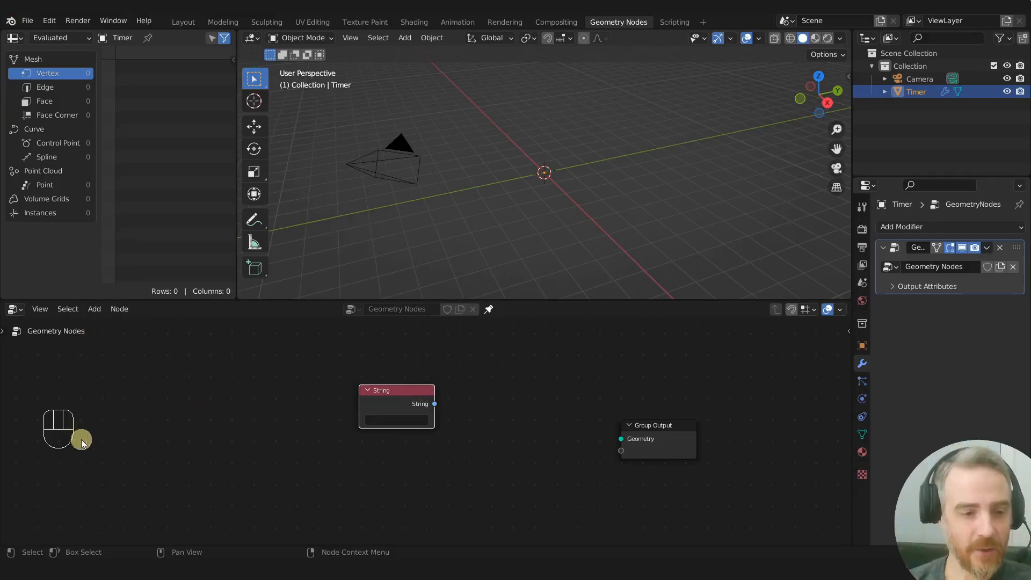
left_click_drag(401, 394, 422, 415)
Set the String node's text to "Blender Frenzy"
left_click(418, 431)
type("Th")
key("BackSpace")
key("BackSpace")
type("Blender Frenzy")
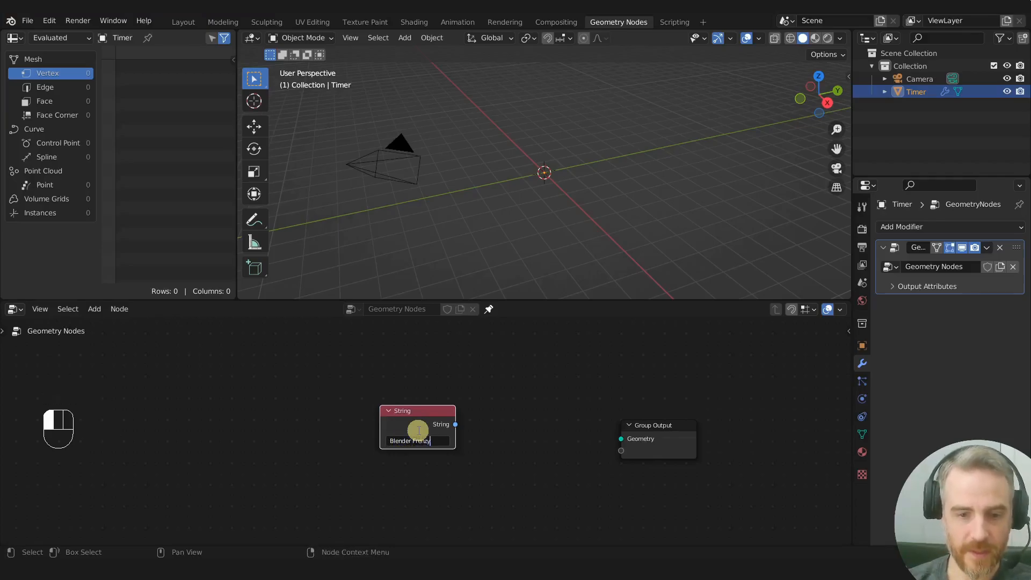
key("Return")
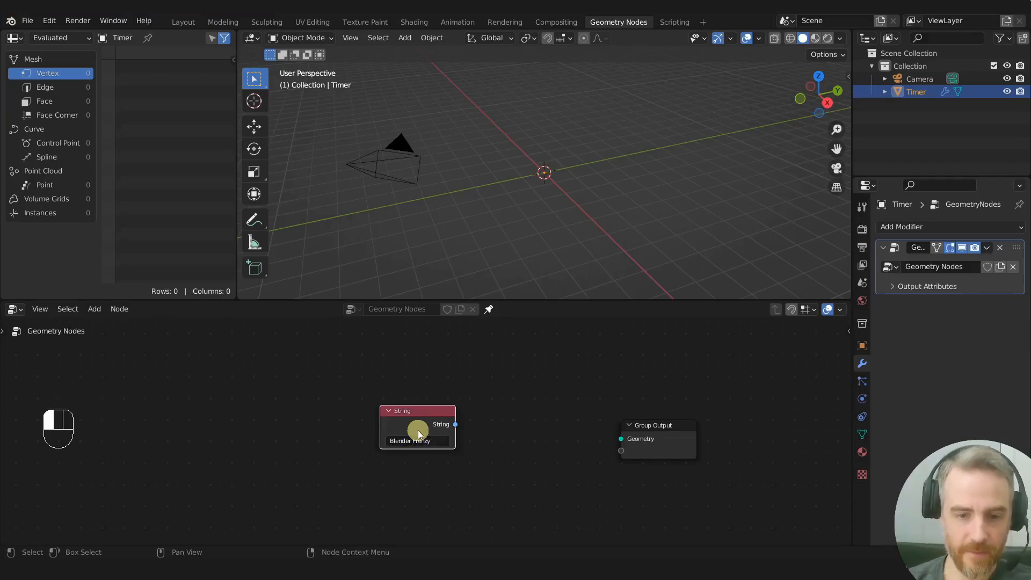
Link the String output to the Group Output's Geometry input and insert a String to Curves node into that link
left_click_drag(440, 427, 667, 426)
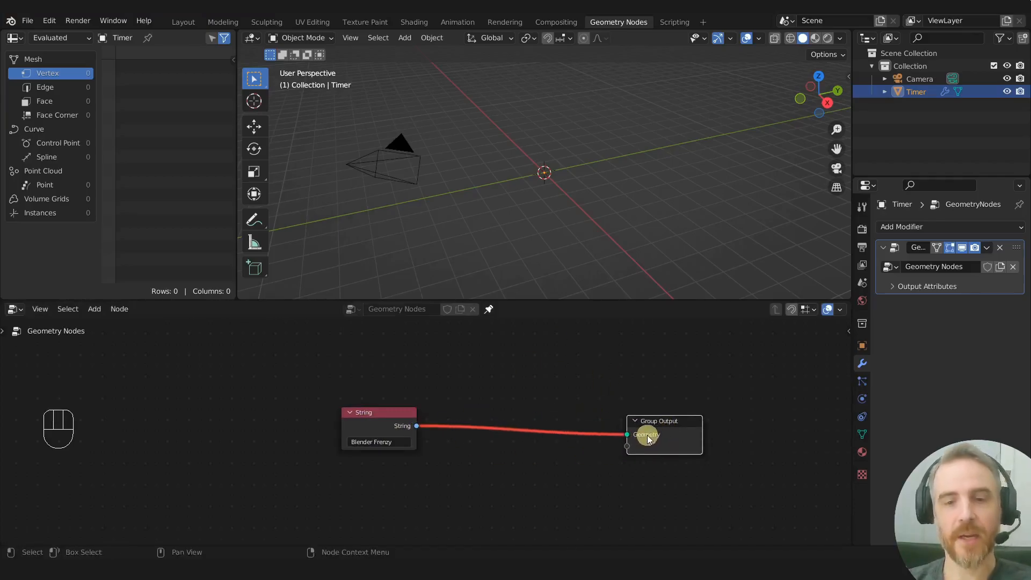
left_click_drag(380, 427, 306, 408)
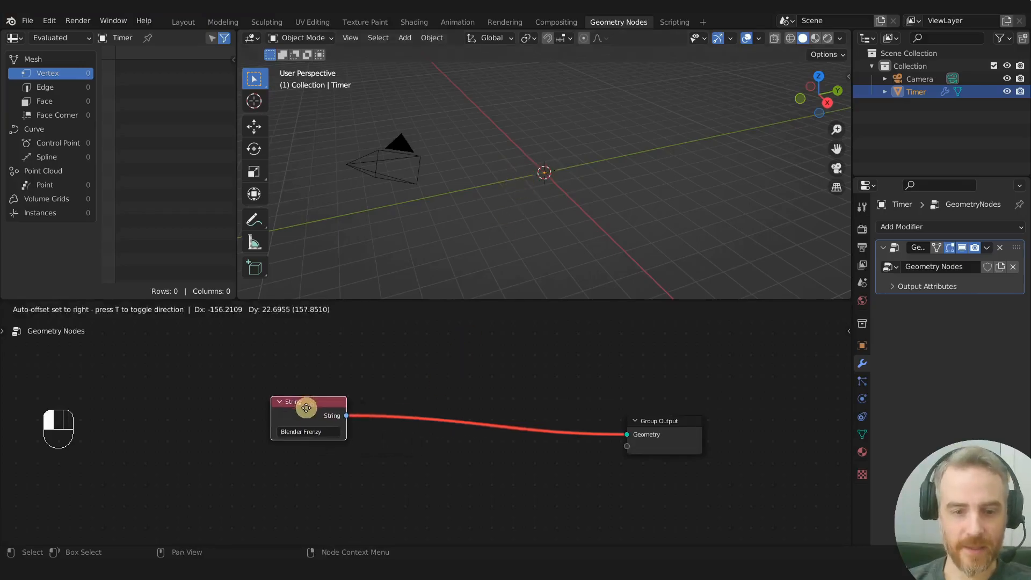
key("shift+a")
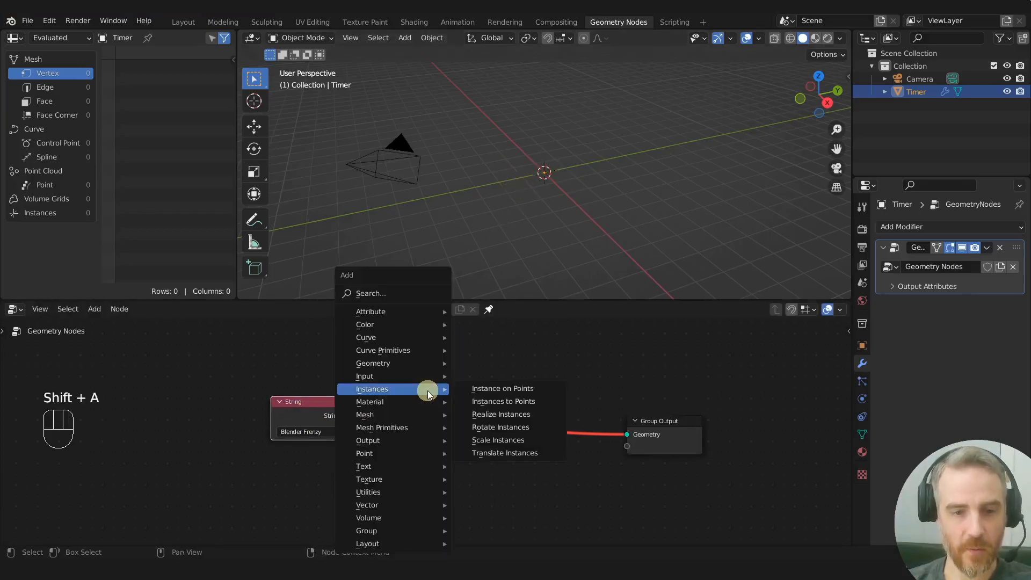
type("string")
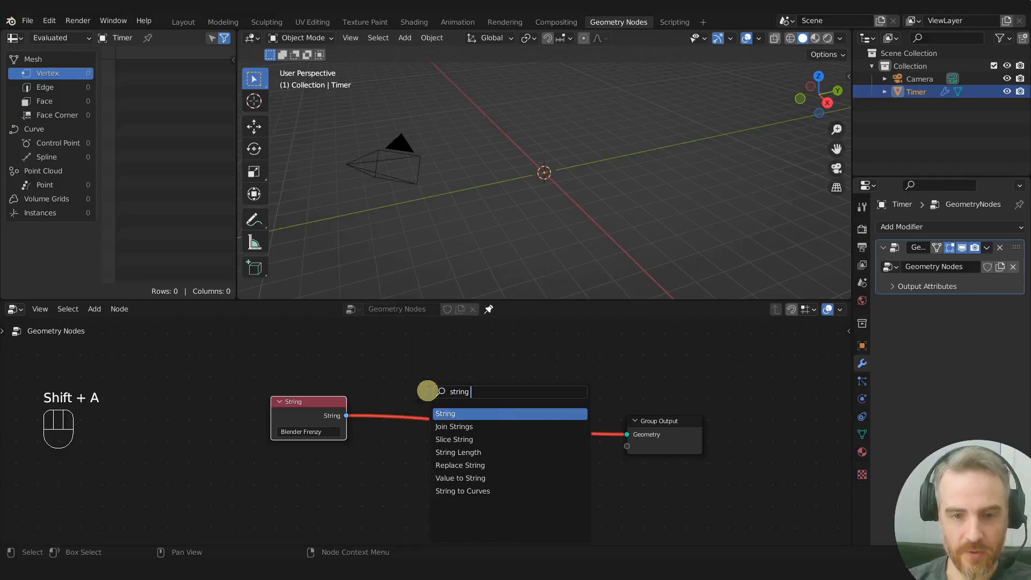
type(" to")
left_click(475, 426)
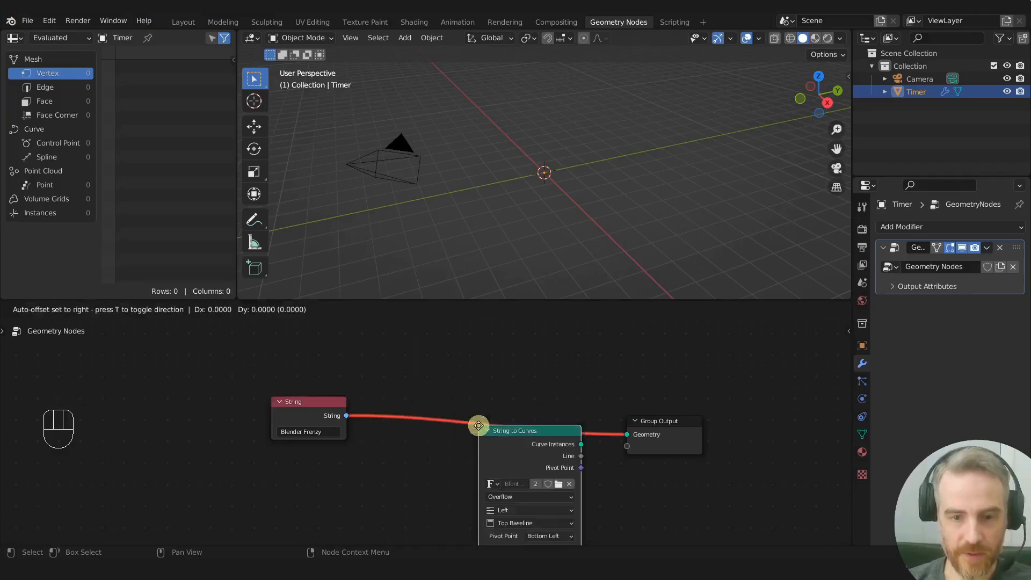
left_click(412, 339)
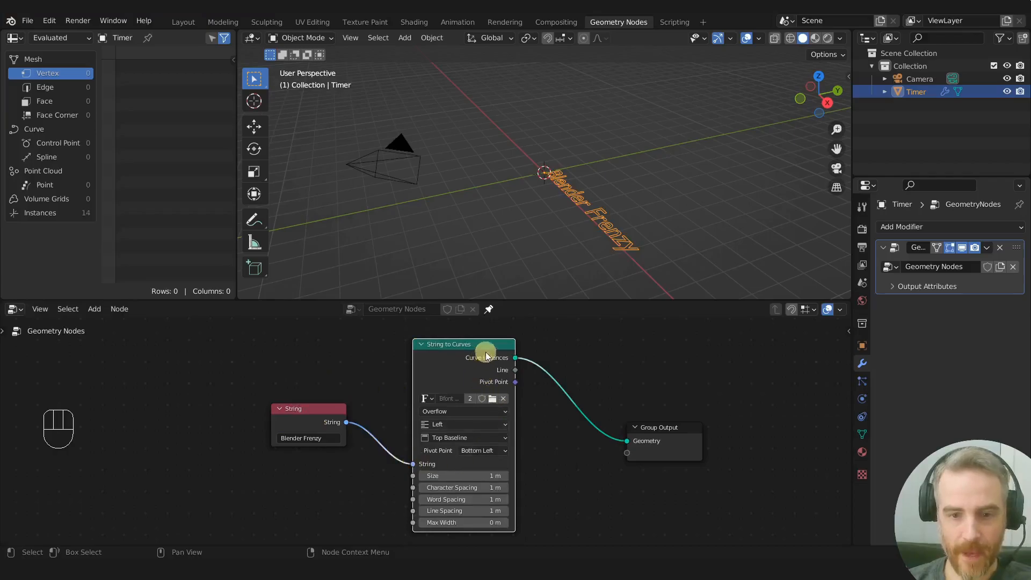
Insert a Fill Curve node between the String to Curves and Group Output nodes to fill the text outlines
middle_click_drag(540, 218, 525, 253)
middle_click_drag(547, 184, 553, 190, "shift")
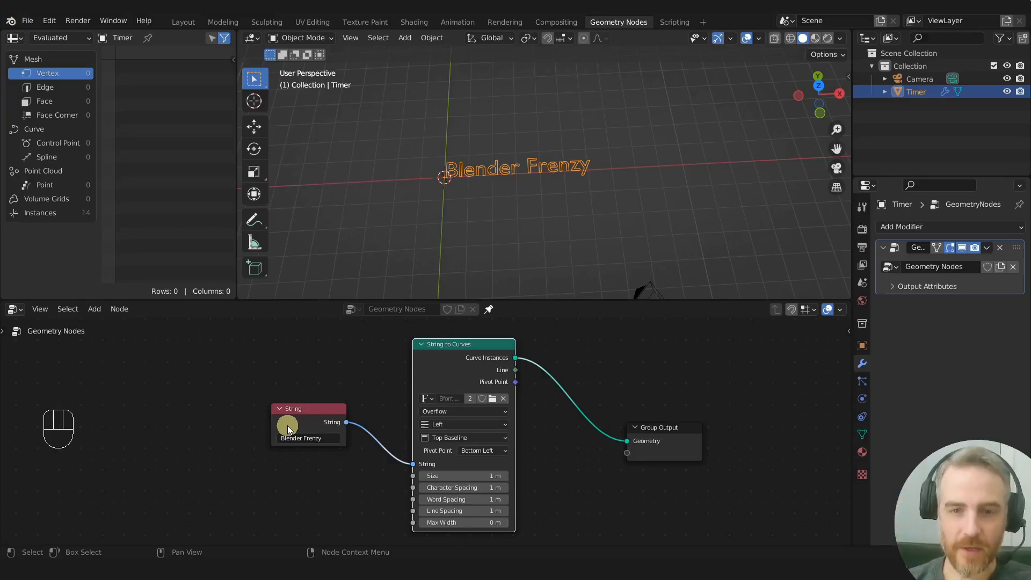
key("KP_7")
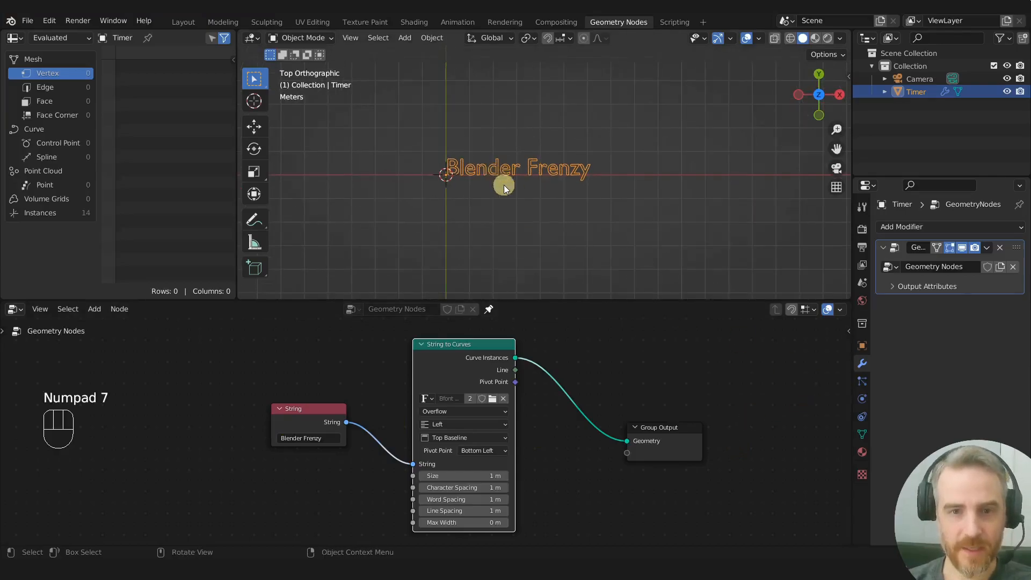
scroll(500, 183, "up", 5)
middle_click_drag(550, 212, 593, 235, "shift")
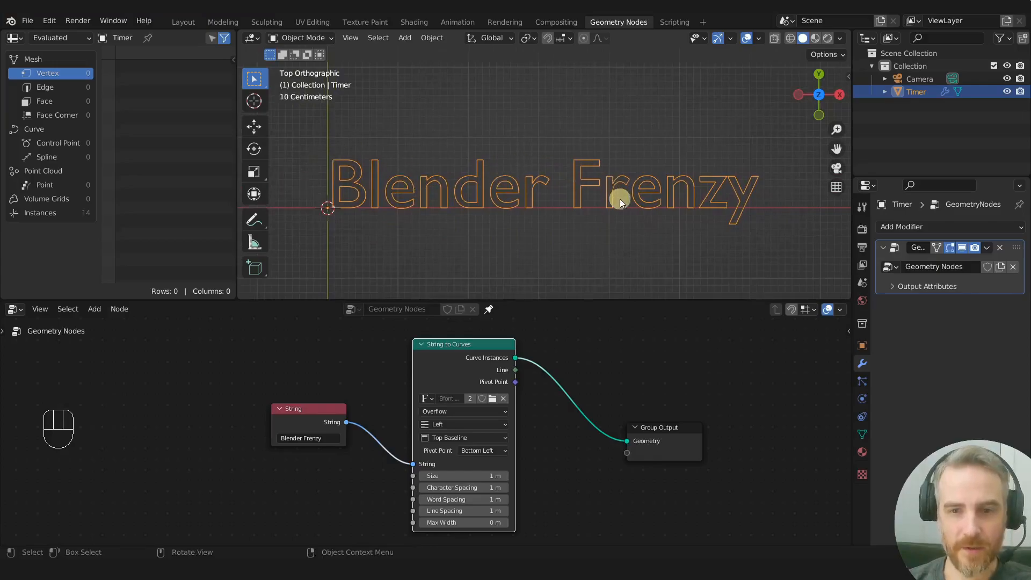
left_click_drag(656, 417, 734, 411)
key("shift+a")
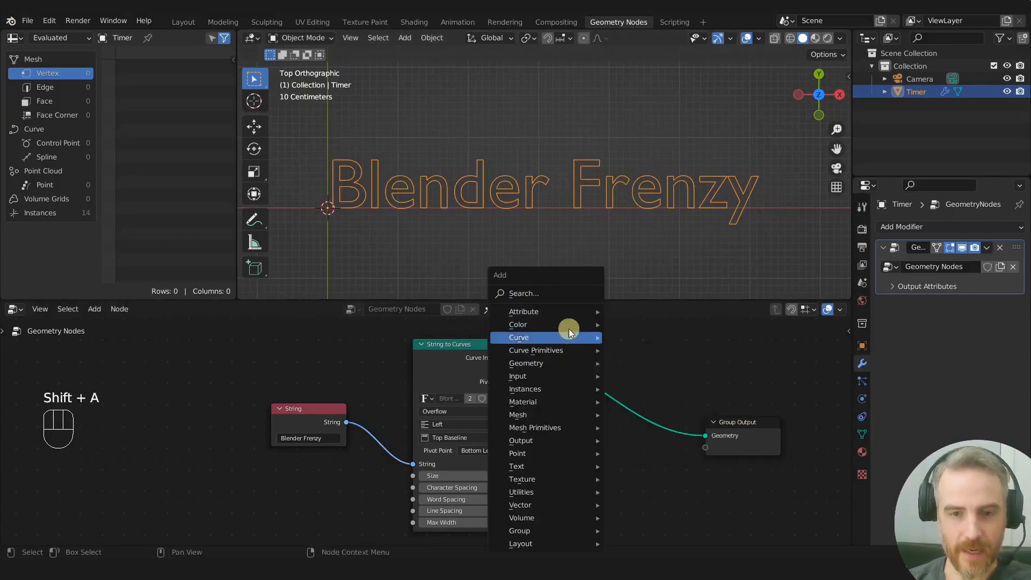
left_click(564, 295)
type("fill")
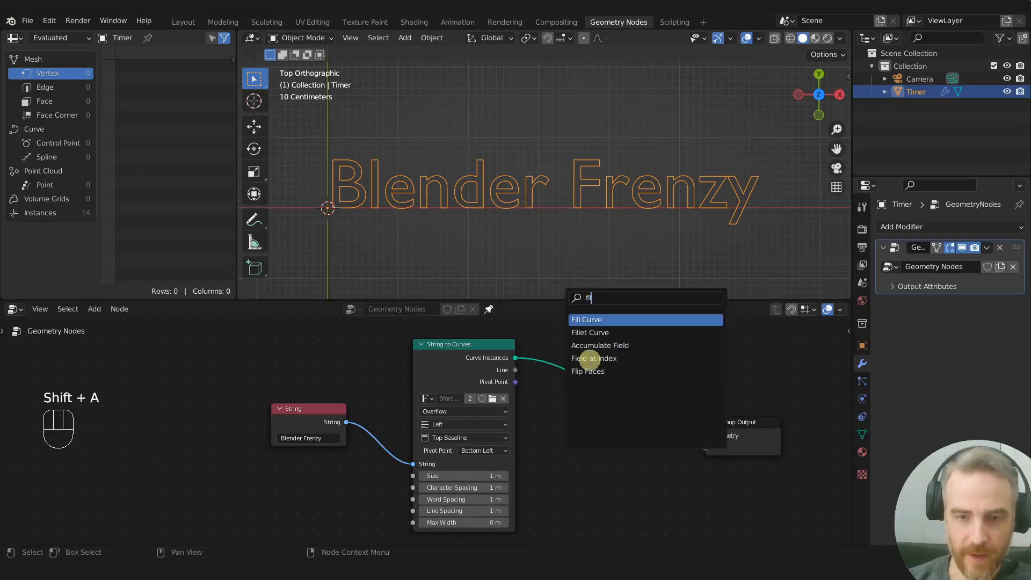
left_click(588, 320)
left_click(590, 316)
Rearrange the String, String to Curves and Fill Curve nodes so they are spaced out along the chain
left_click_drag(287, 417, 265, 411)
left_click(443, 353)
left_click_drag(443, 353, 402, 363)
left_click(620, 348)
left_click_drag(620, 348, 550, 394)
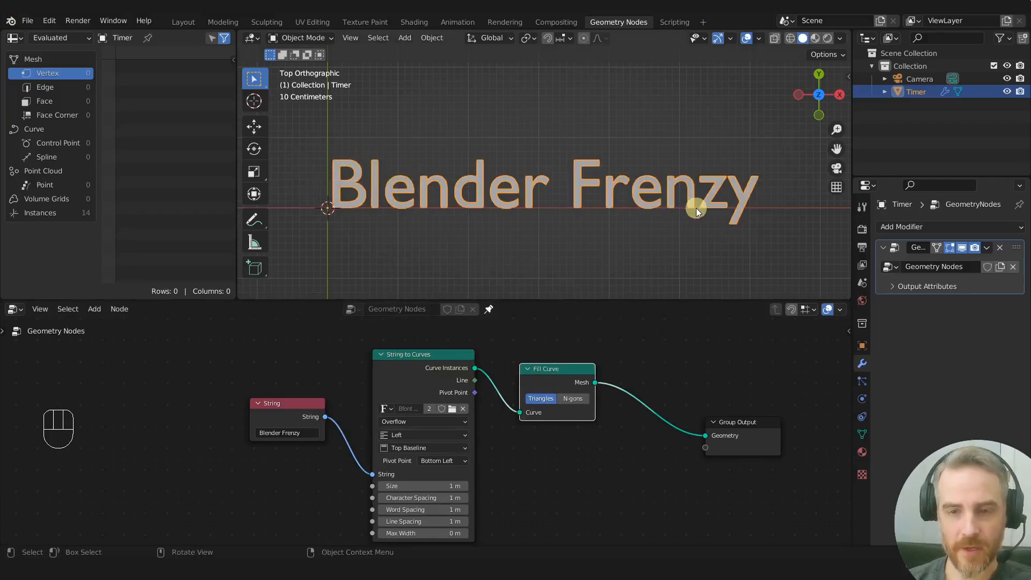
Deselect the Timer object and turn off the 3D viewport overlays
left_click(474, 256)
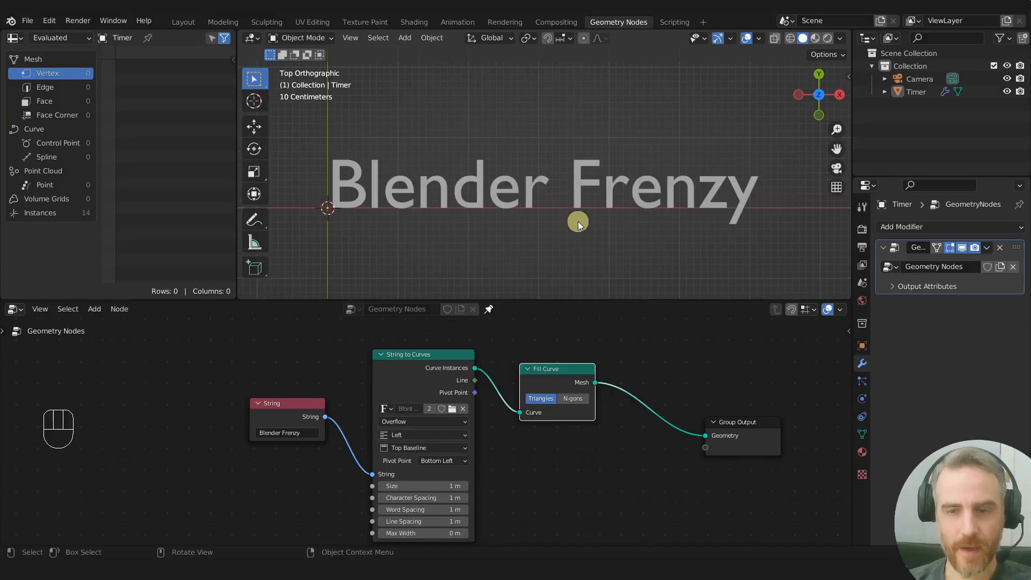
left_click(748, 40)
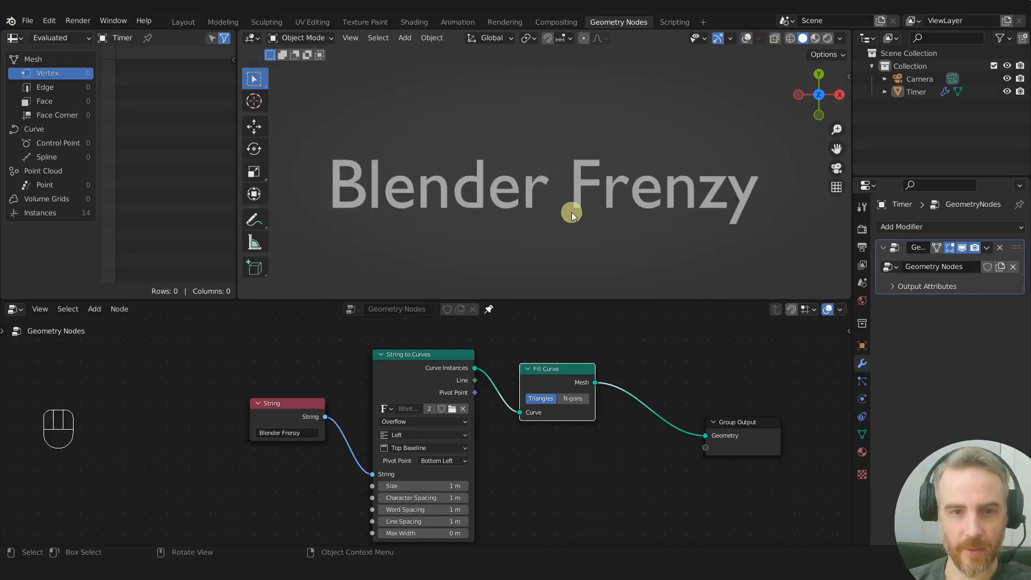
Switch the 3D viewport's shading background to a custom Viewport color and darken that color
left_click(840, 38)
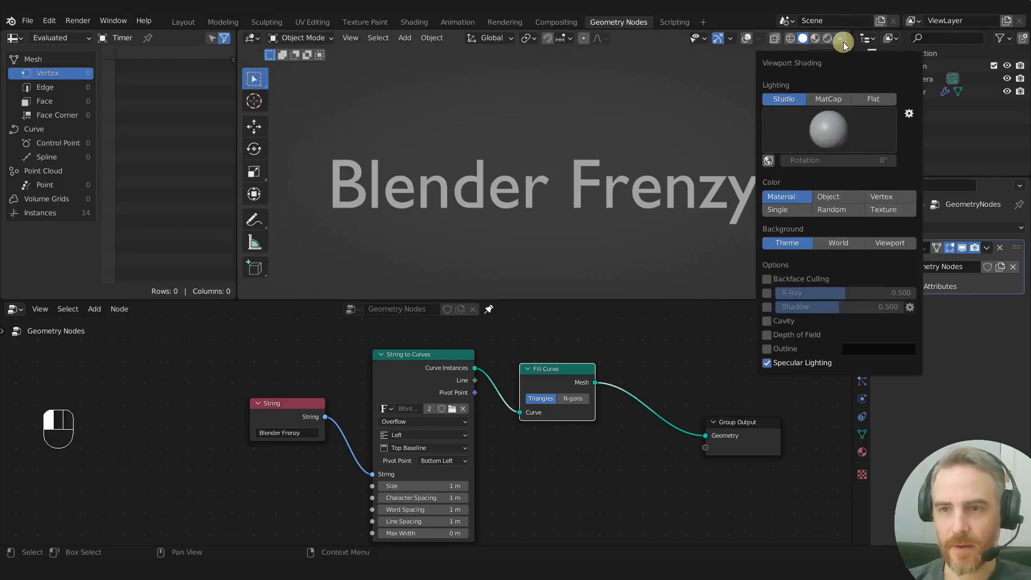
left_click(889, 243)
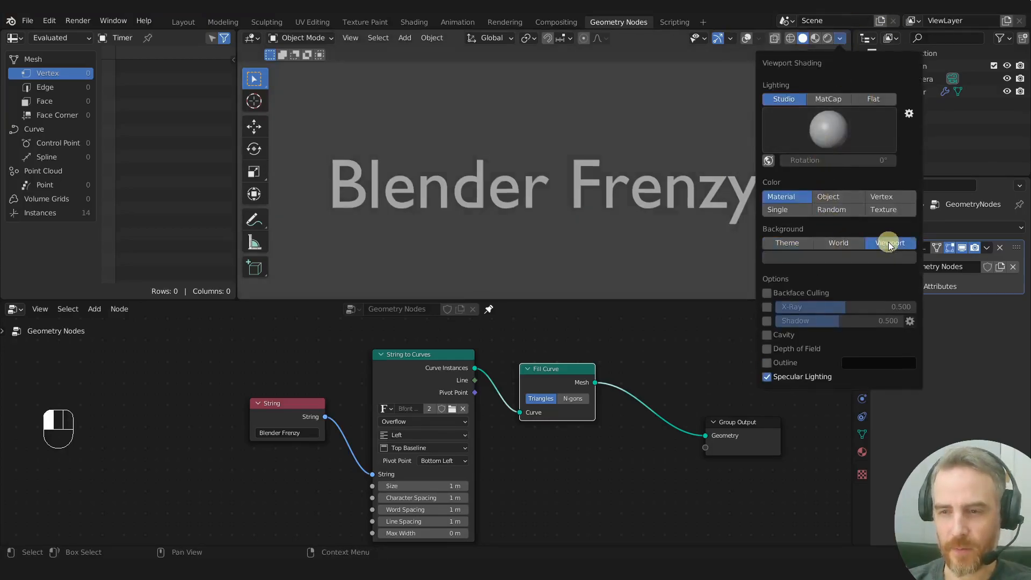
left_click(805, 39)
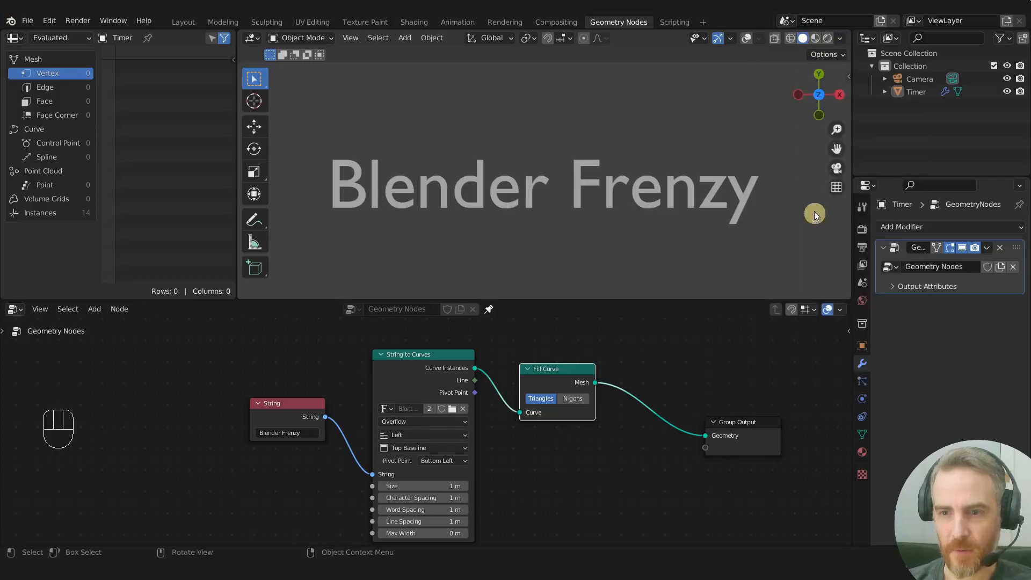
left_click(840, 39)
left_click(813, 257)
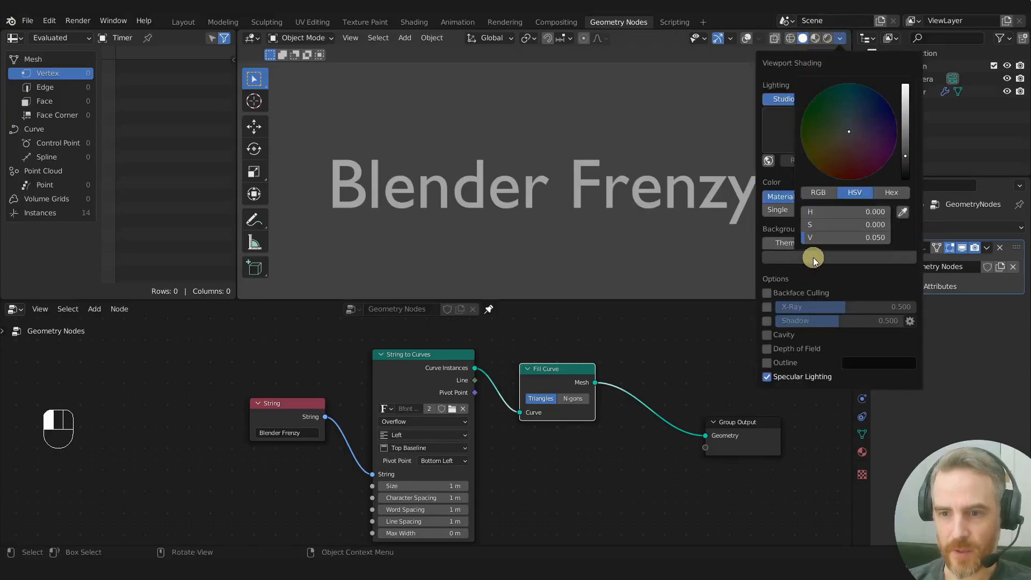
left_click_drag(913, 162, 907, 163)
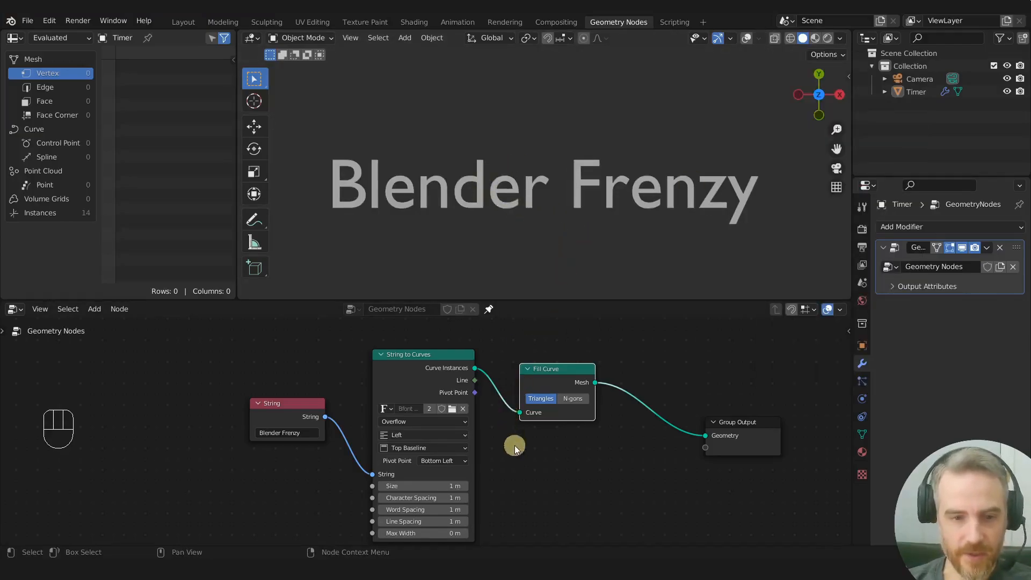
Unlink the String node from String to Curves, move it away, and enter a first name directly in String to Curves' String field
middle_click_drag(686, 461, 784, 443)
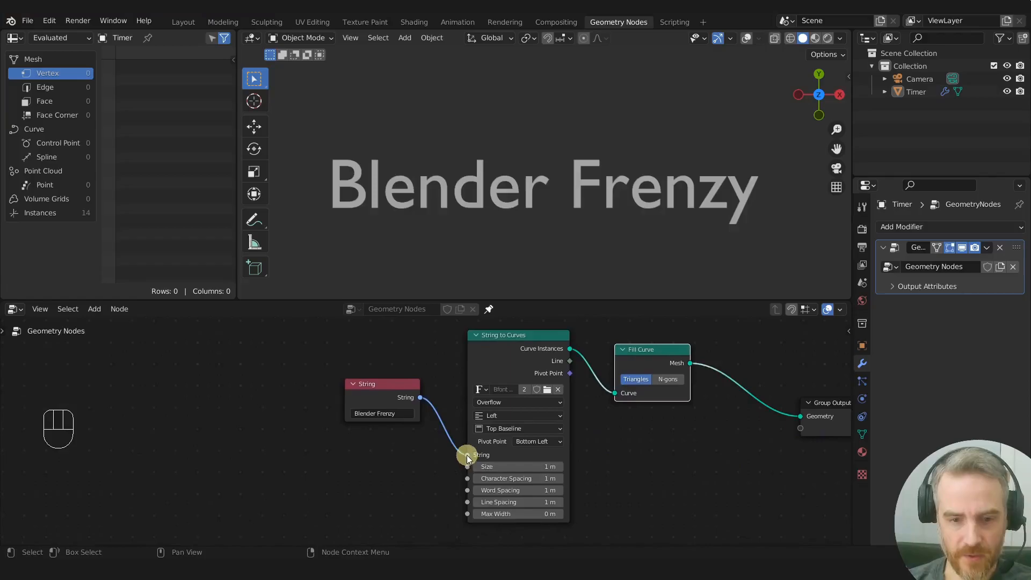
left_click_drag(467, 456, 447, 423)
left_click_drag(388, 397, 316, 379)
left_click(534, 455)
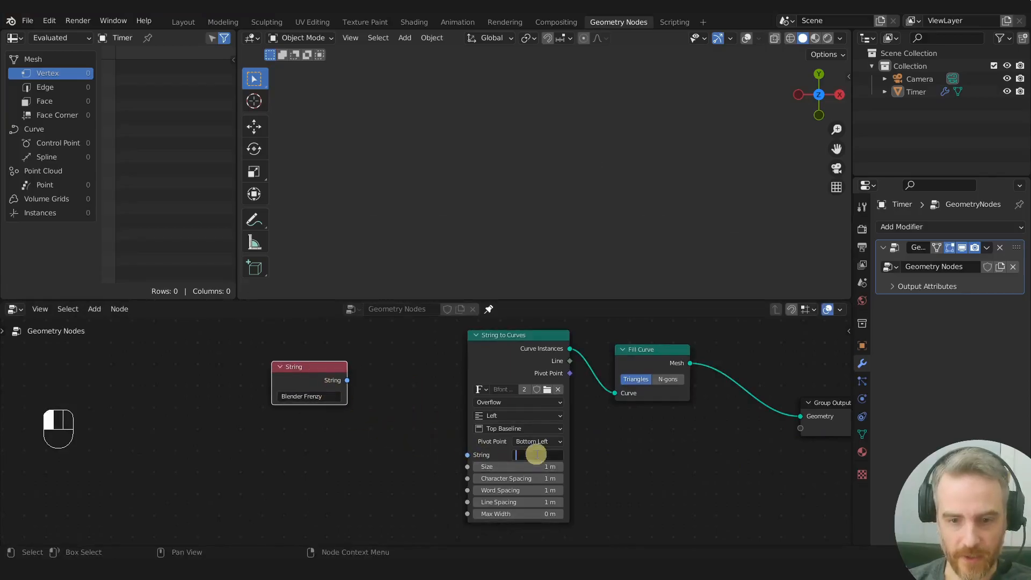
type("Justin")
key("Return")
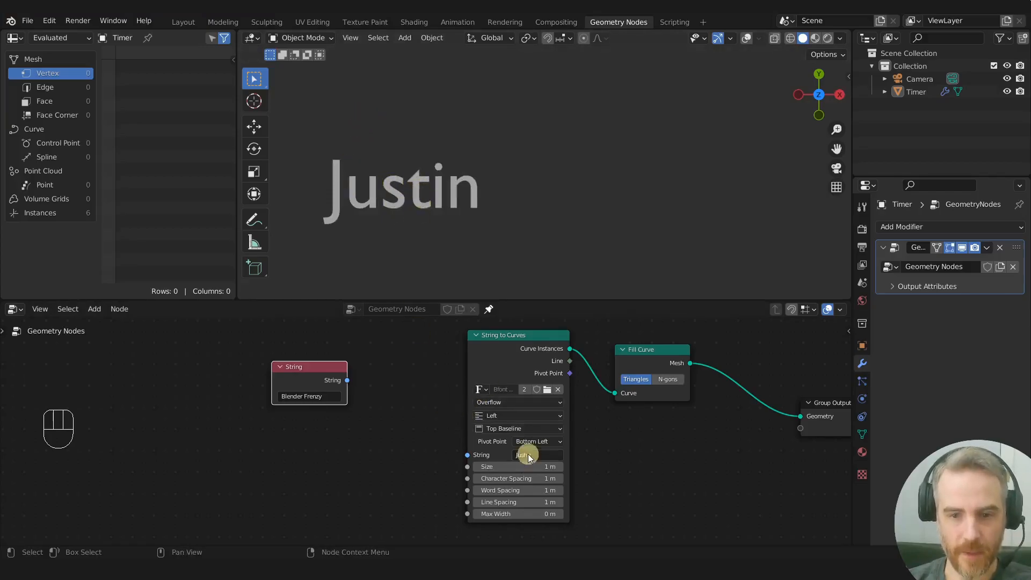
Relink the String node to String to Curves' String input and move the String node farther away to leave a gap
left_click_drag(347, 381, 467, 453)
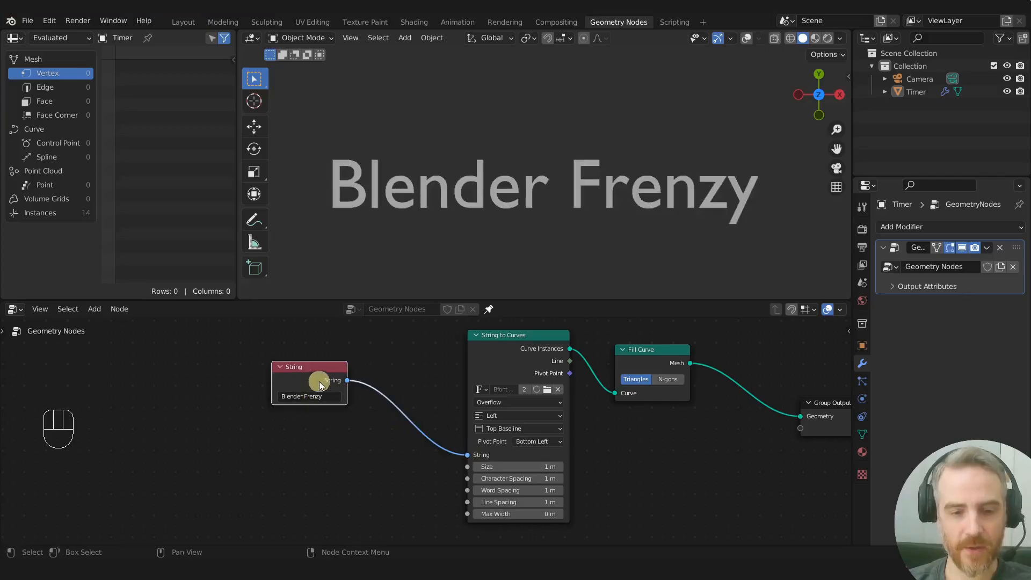
middle_click_drag(440, 381, 632, 385)
left_click_drag(499, 377, 248, 368)
middle_click_drag(366, 396, 388, 421)
Insert a Replace String node into the link between the String and String to Curves nodes
key("shift+a")
mouse_move(387, 390)
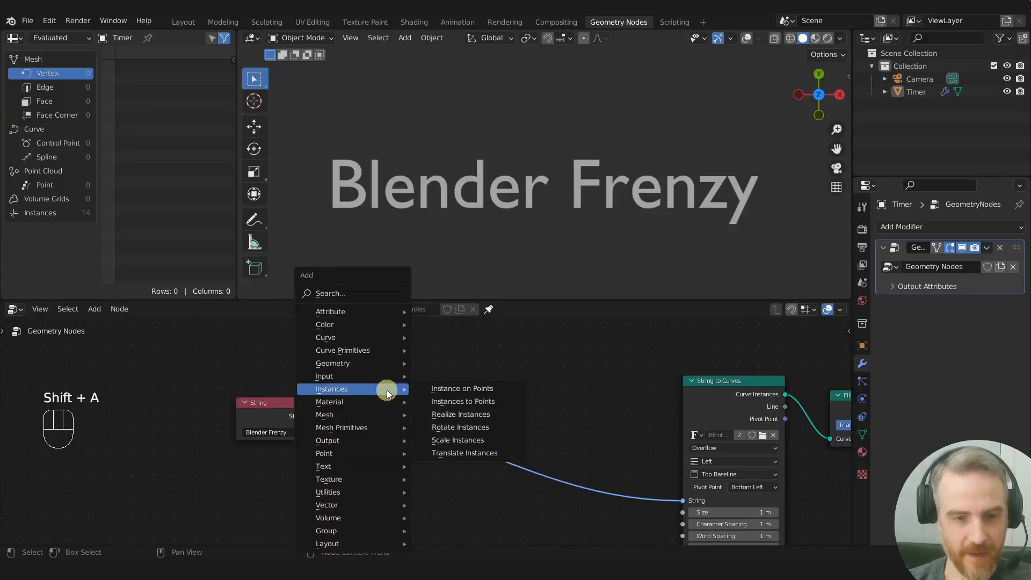
left_click(372, 294)
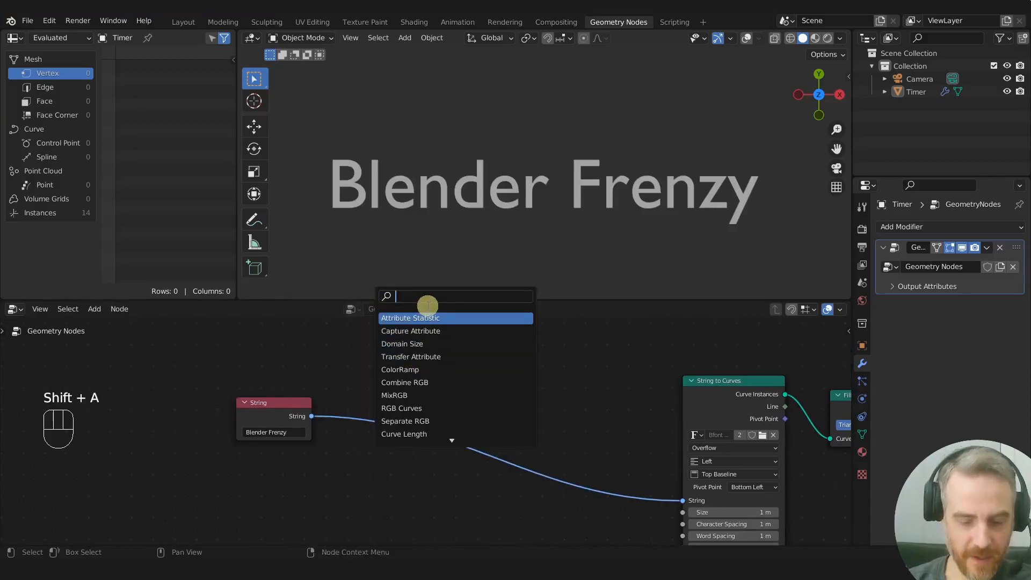
type("replac")
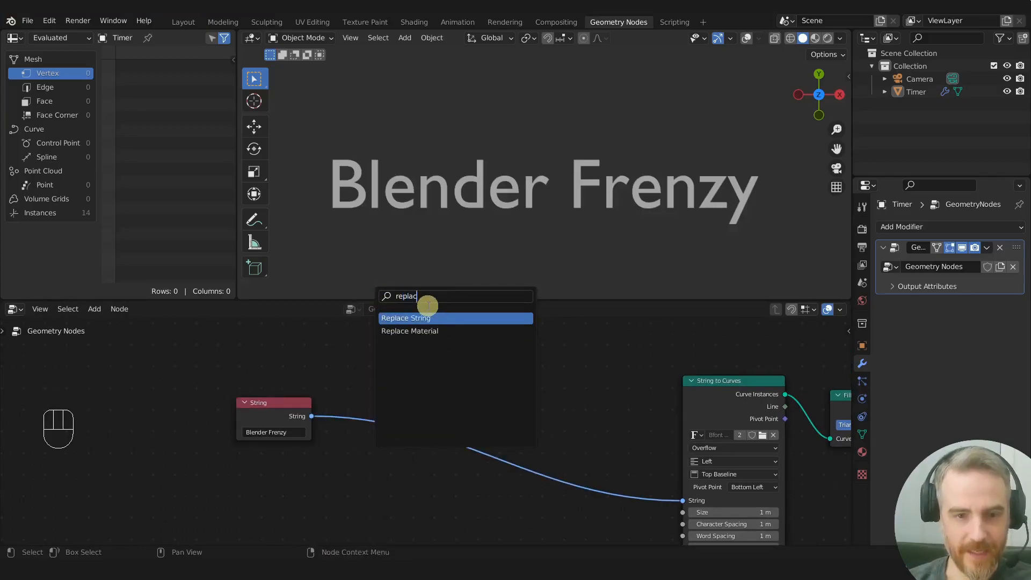
left_click(424, 319)
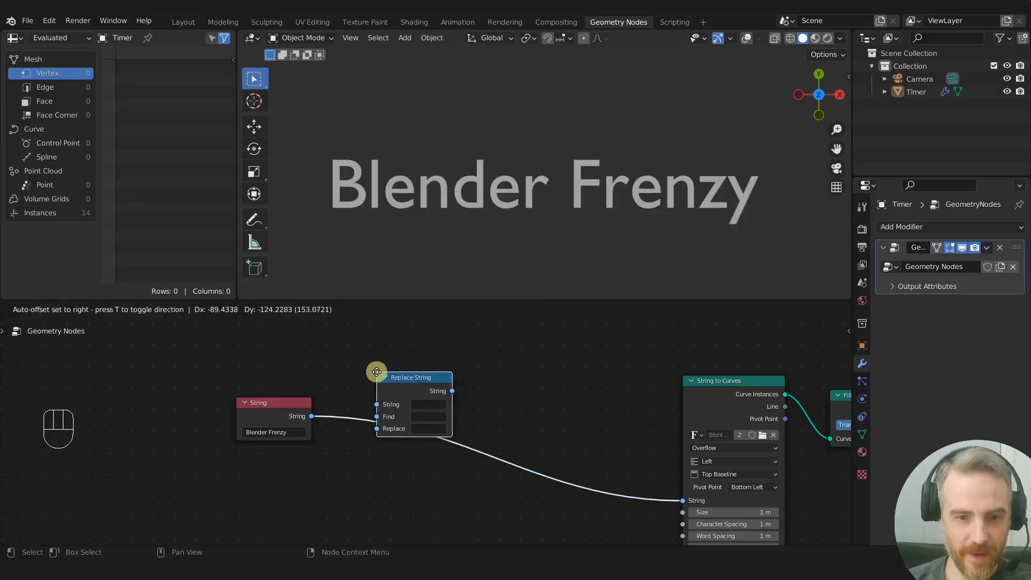
left_click(382, 398)
left_click_drag(407, 382, 403, 393)
Set the String node's text to "My name is" followed by a first name
left_click(423, 424)
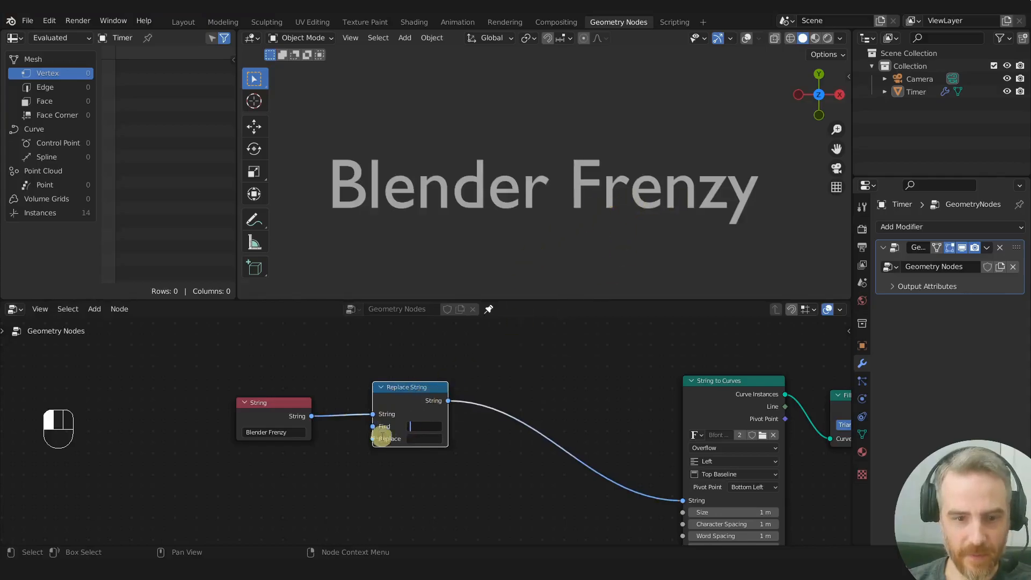
left_click(293, 433)
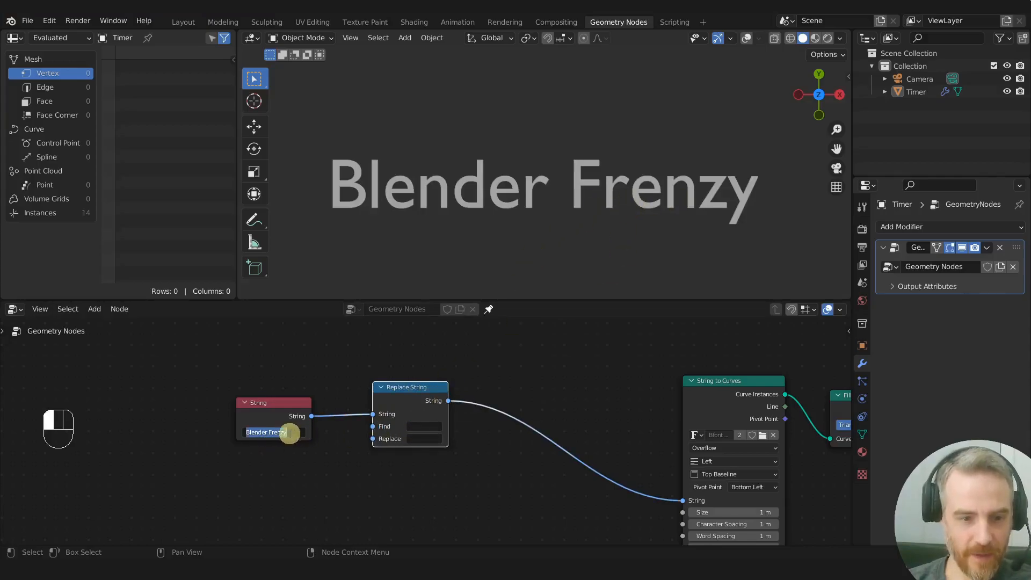
type("My na")
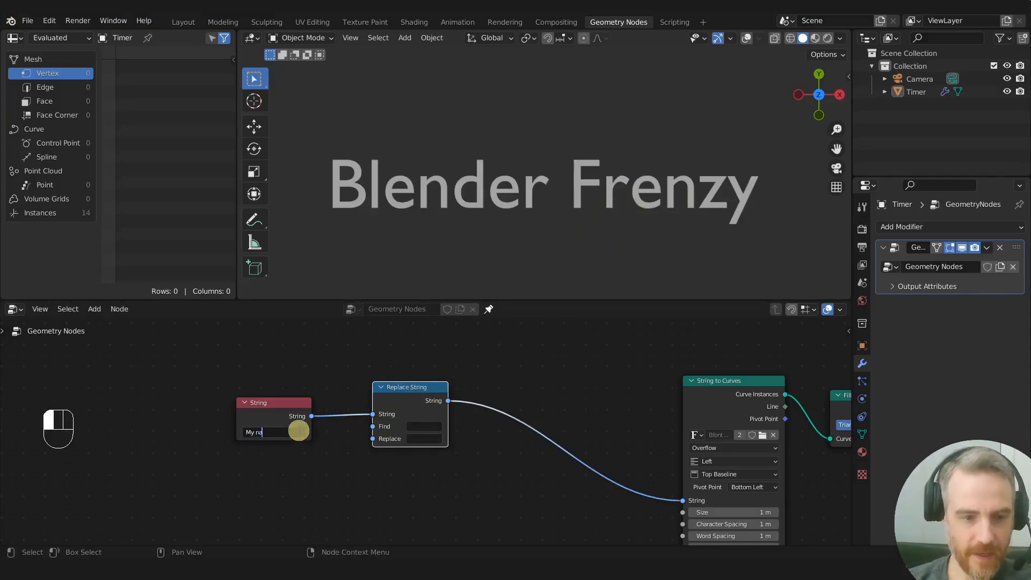
type("me is Justin")
key("Return")
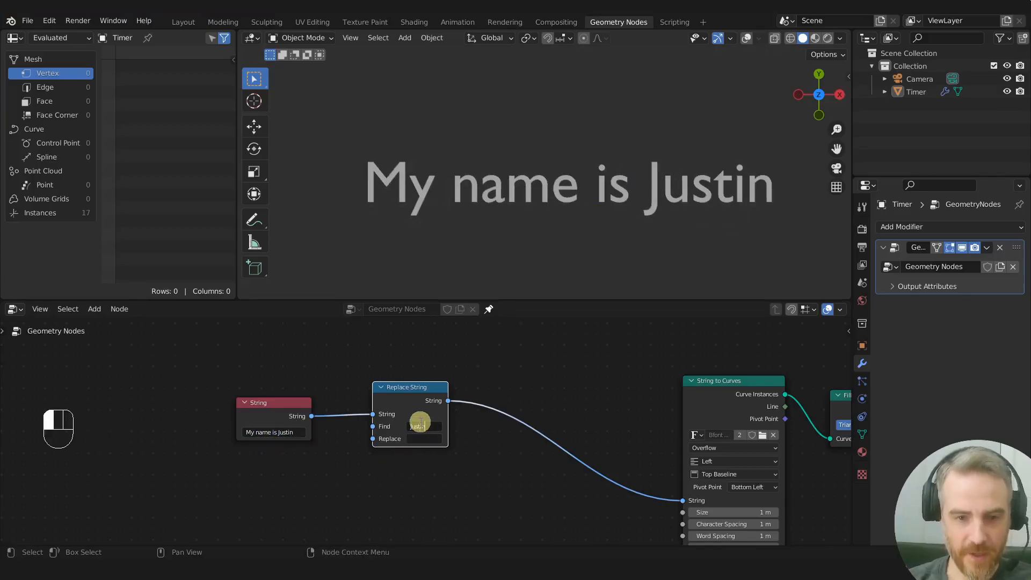
Set Replace String to find the first name in the sentence and replace it with "Frenzy"
key("Return")
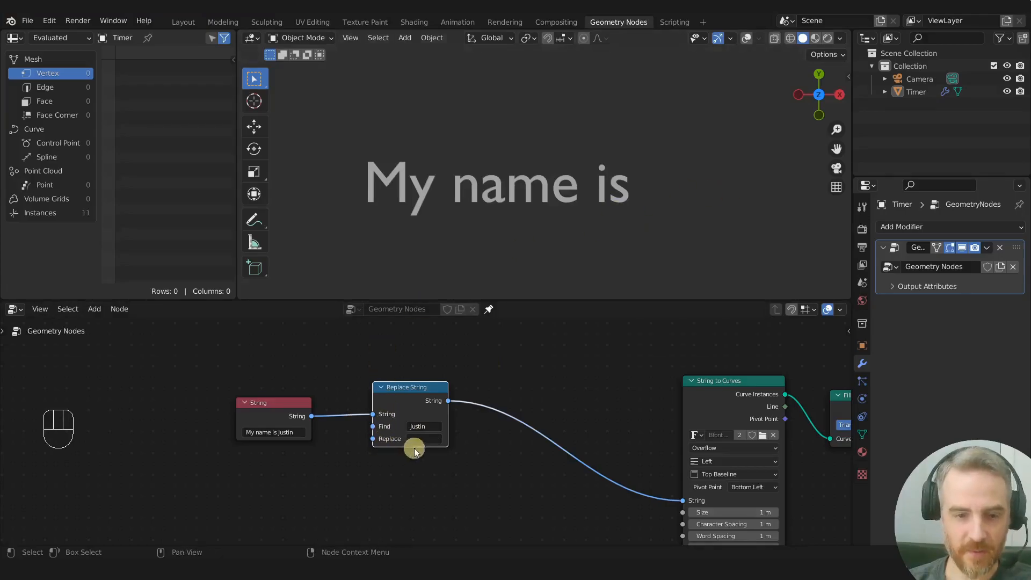
left_click(417, 438)
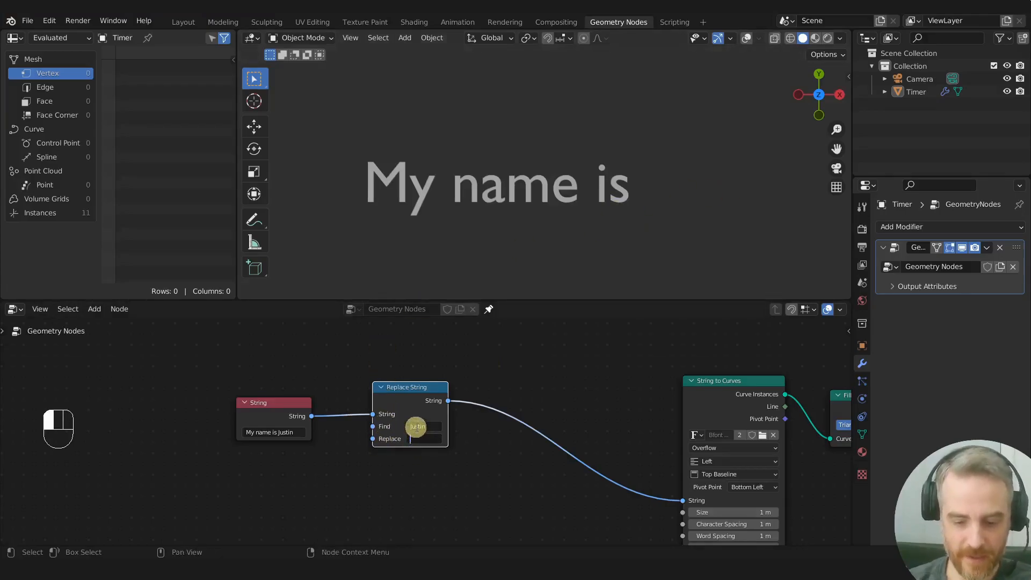
type("Frenzy")
key("Return")
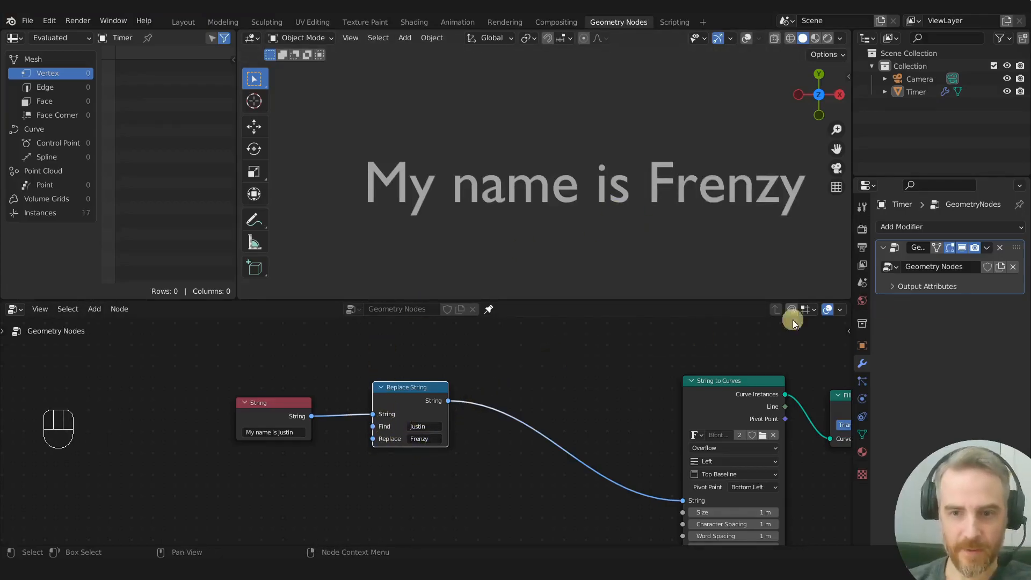
Move the String and Replace String nodes up together and slightly adjust the positions of String to Curves and Fill Curve
left_click_drag(410, 395, 400, 402)
left_click_drag(217, 347, 424, 456)
key("g")
left_click(435, 431)
mouse_move(506, 438)
middle_mouse_down("ctrl")
mouse_move(417, 440)
mouse_move(493, 433)
middle_mouse_up("ctrl")
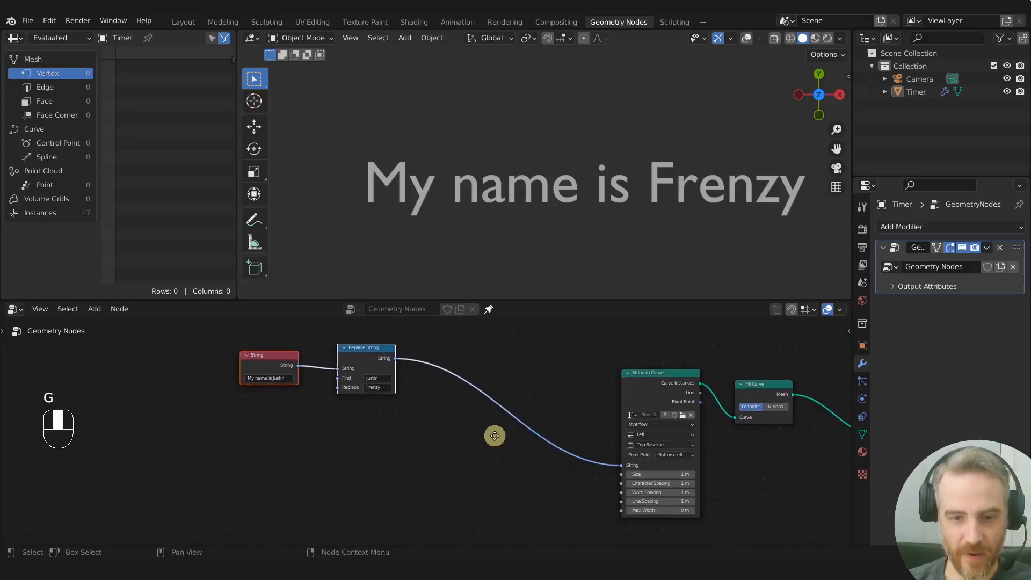
scroll(466, 410, "down", 1)
scroll(466, 412, "up", 2)
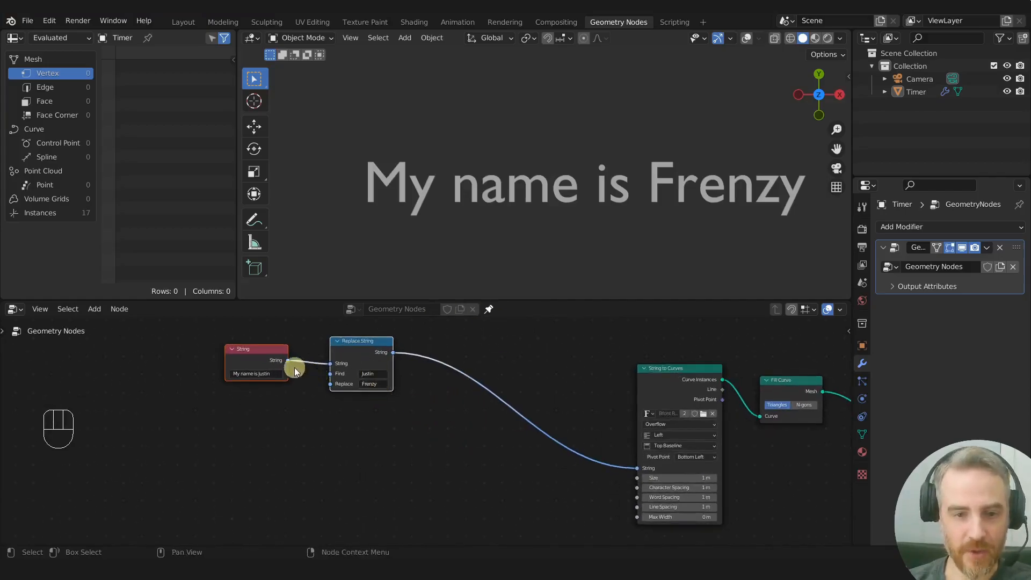
scroll(718, 416, "down", 1)
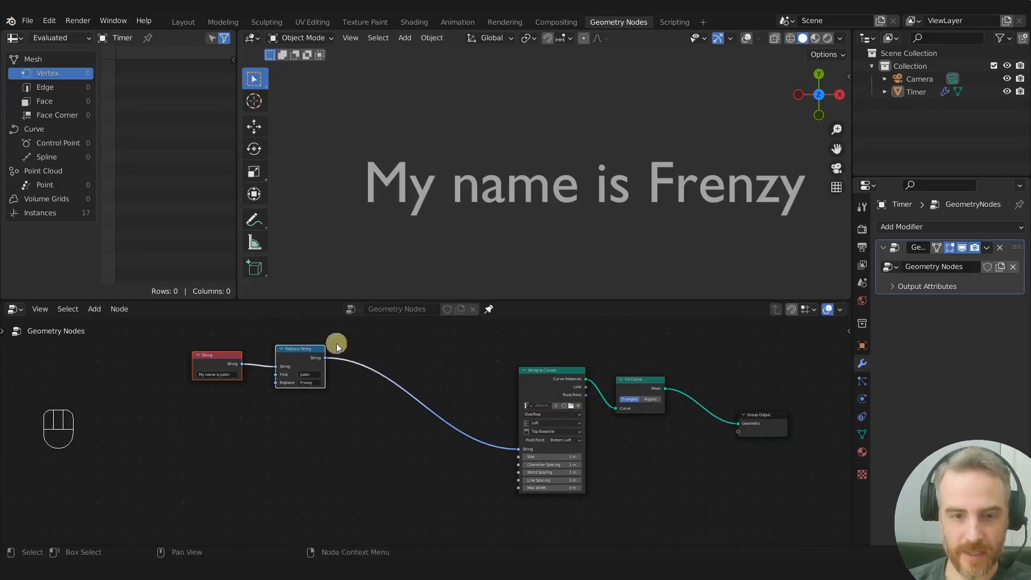
left_click_drag(562, 395, 558, 392)
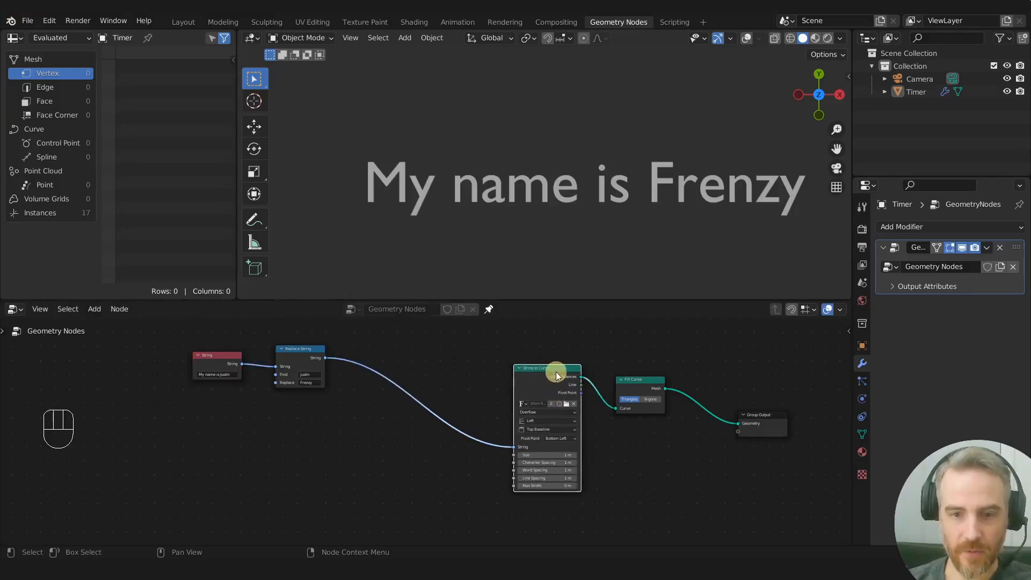
left_click_drag(633, 387, 635, 383)
middle_click_drag(468, 395, 580, 400)
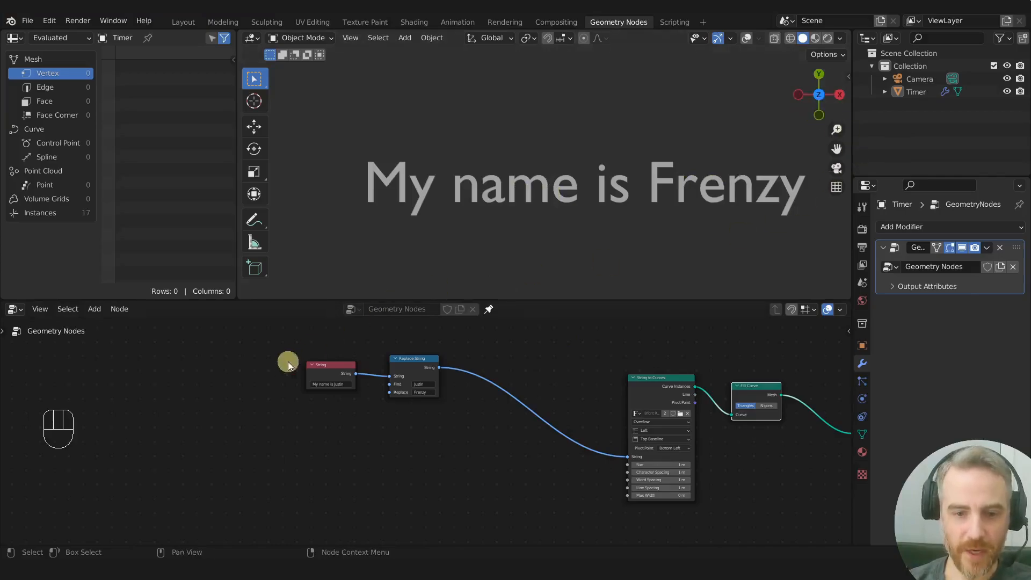
Unlink Replace String from String to Curves and add a Scene Time node below Replace String
left_click_drag(626, 455, 513, 389)
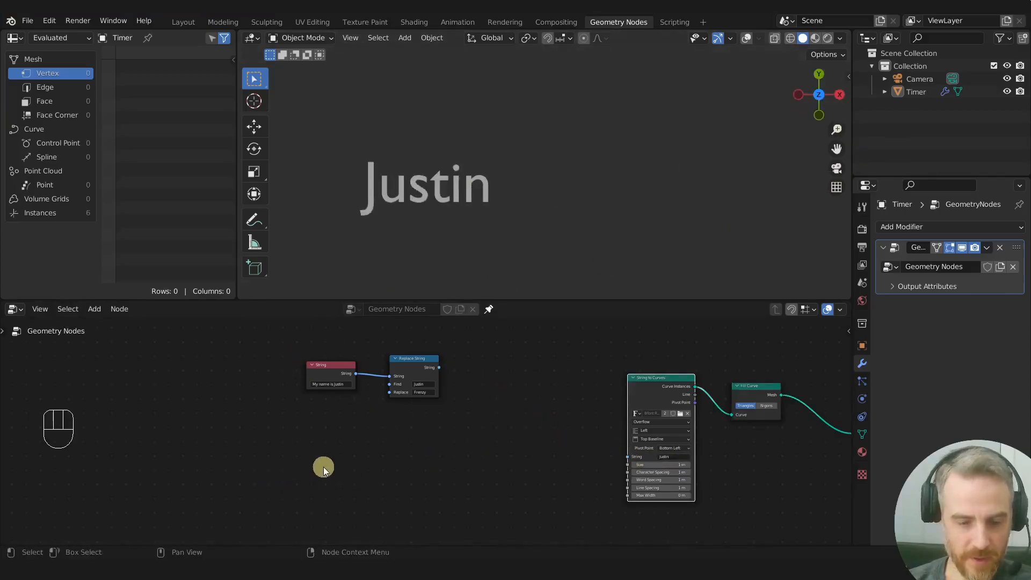
key("shift+a")
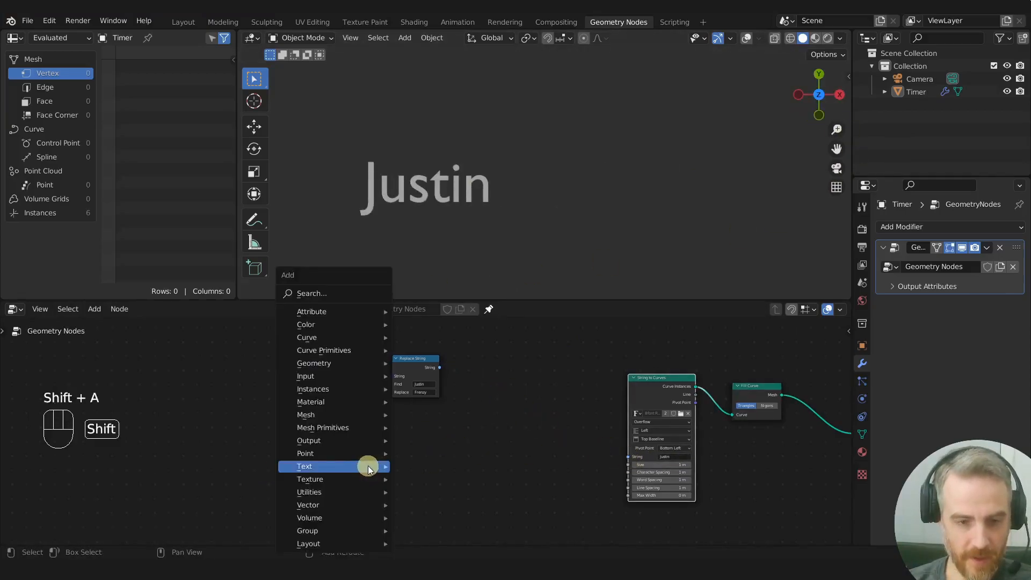
left_click(321, 294)
type("rep")
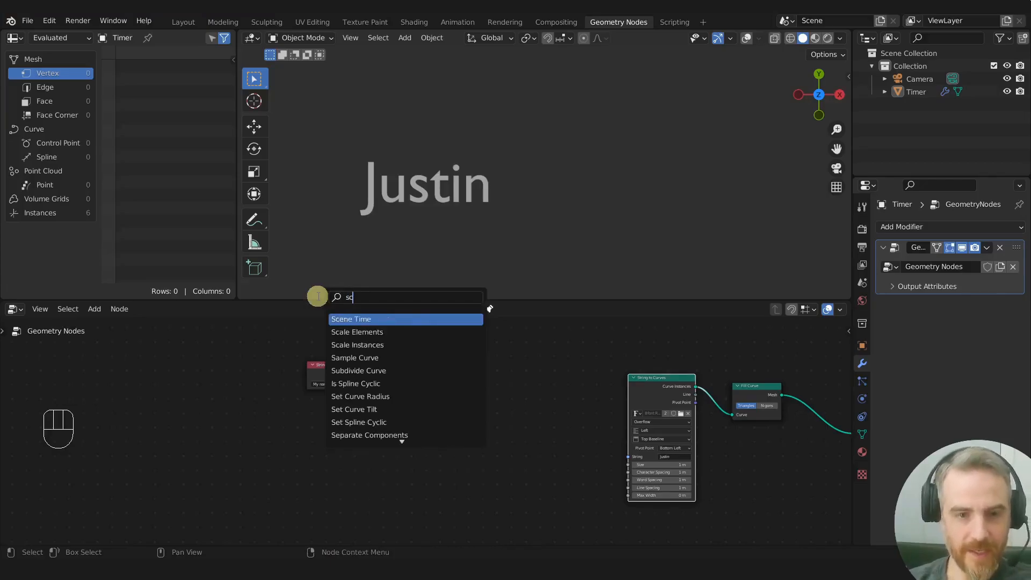
key("Return")
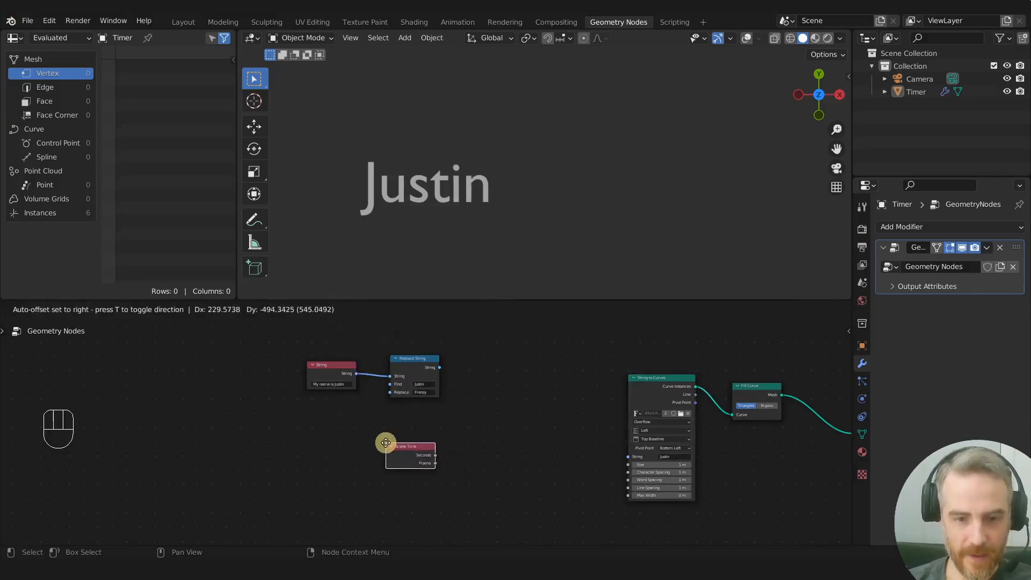
left_click(387, 444)
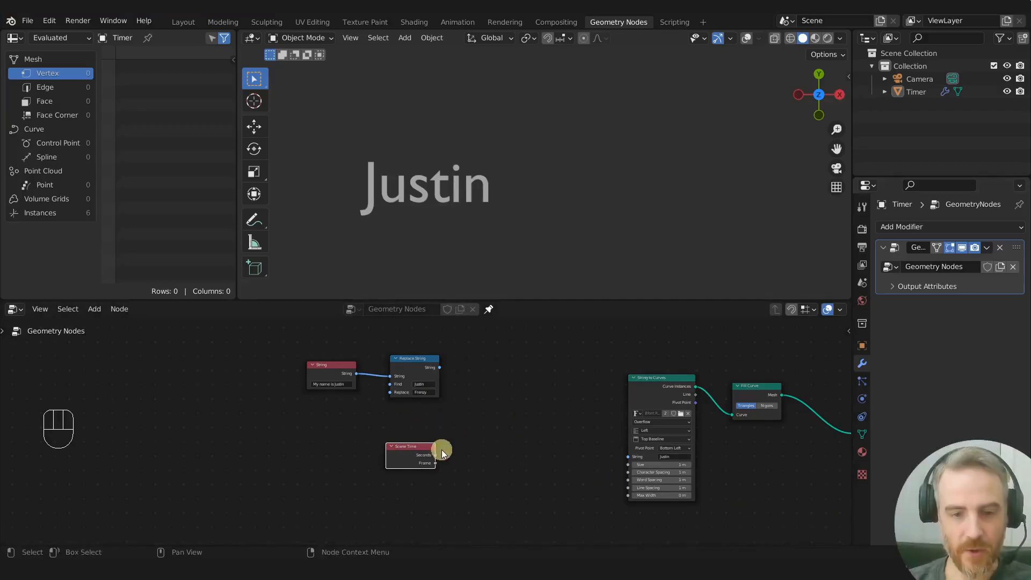
Link Scene Time's Seconds output to String to Curves' String input and shift the Scene Time node away from String to Curves
scroll(443, 446, "up", 2)
left_click_drag(415, 455, 425, 455)
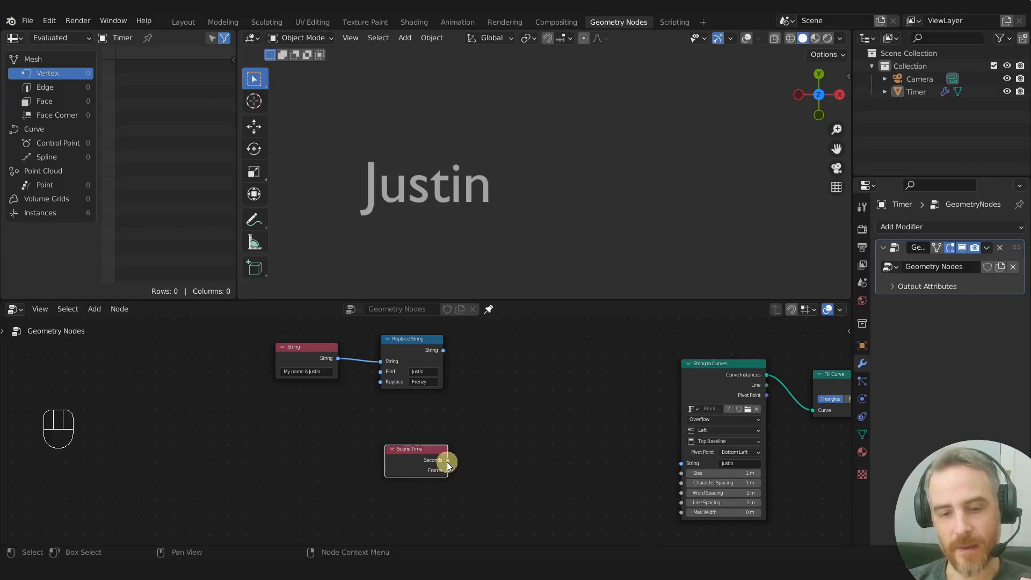
left_click_drag(418, 472, 687, 462)
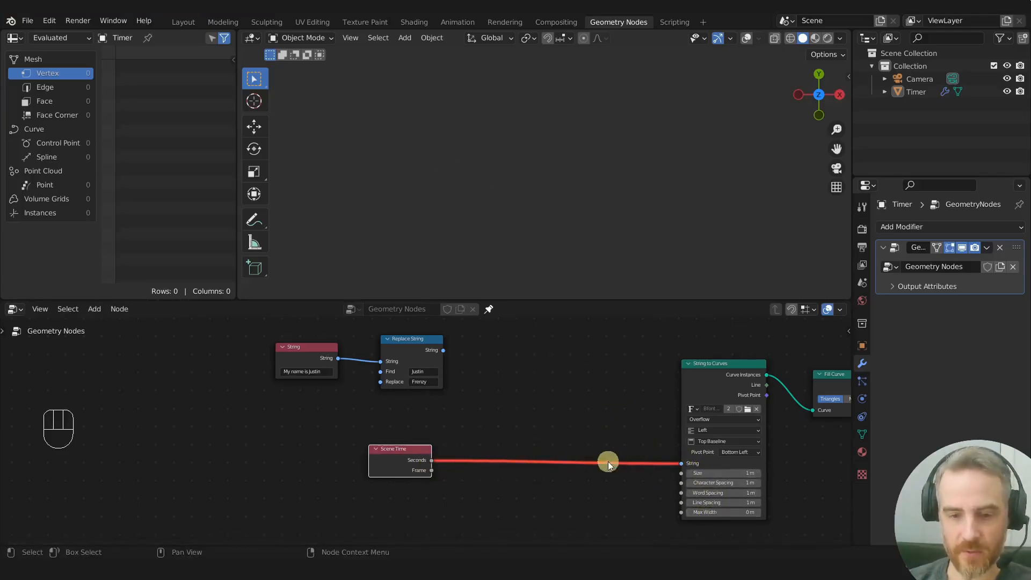
left_click_drag(426, 458, 408, 451)
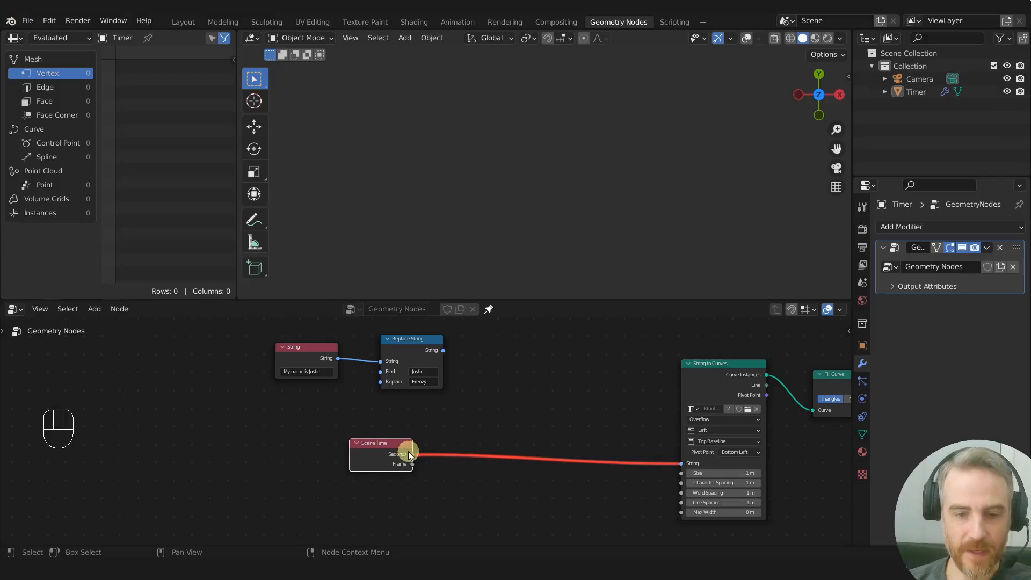
left_click(469, 429)
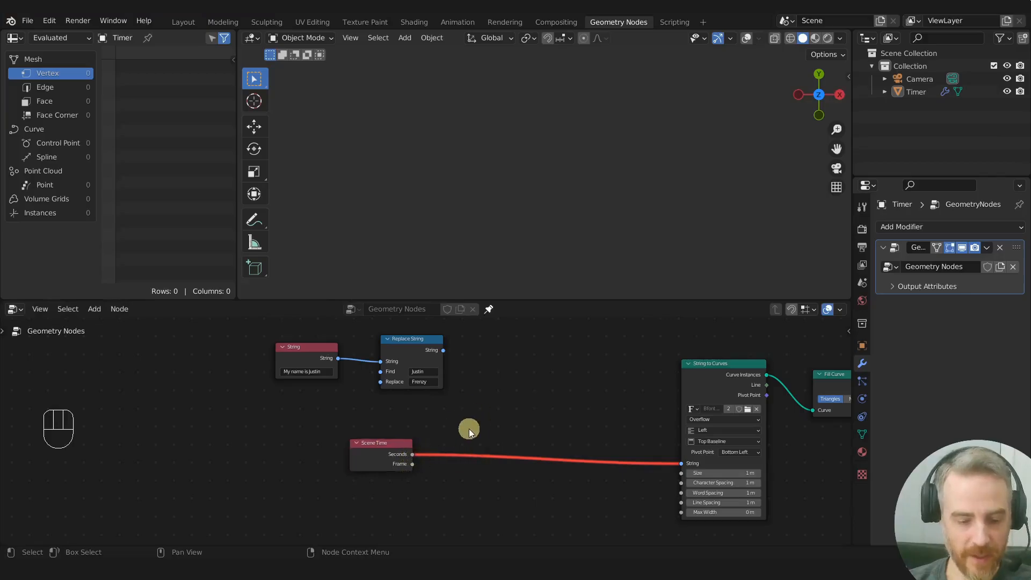
Insert a Value to String node into the link between Scene Time's Seconds output and String to Curves, and adjust its position
key("shift+a")
key("space")
type("valu")
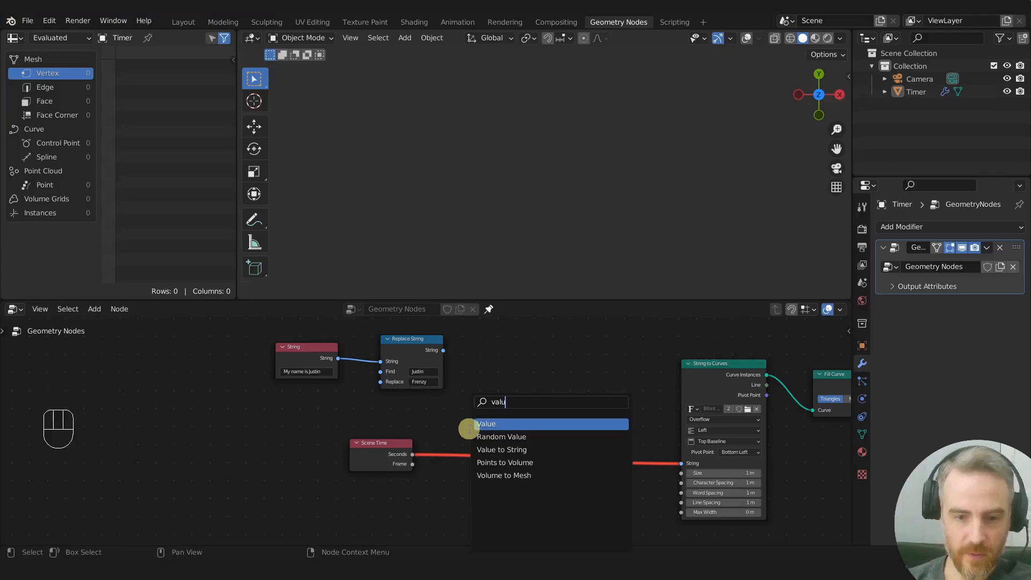
left_click(498, 449)
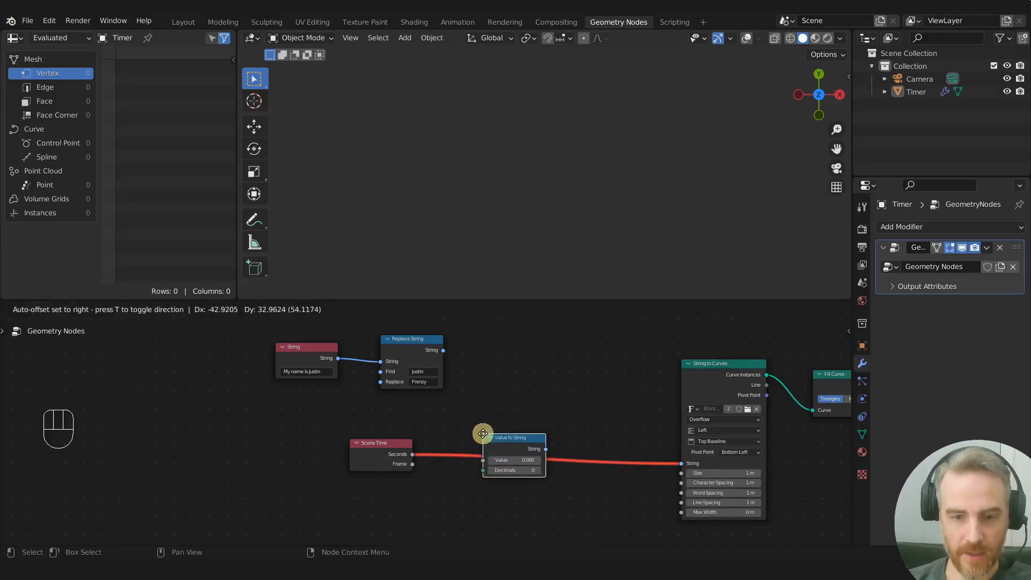
left_click(505, 426)
middle_click_drag(505, 427, 371, 413)
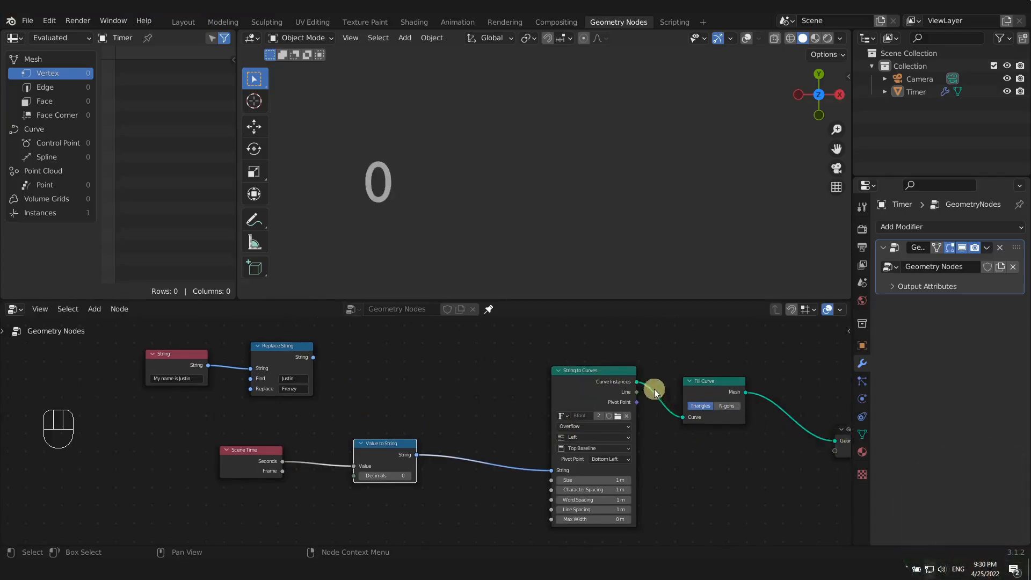
middle_click_drag(432, 393, 499, 384)
left_click_drag(453, 444, 439, 439)
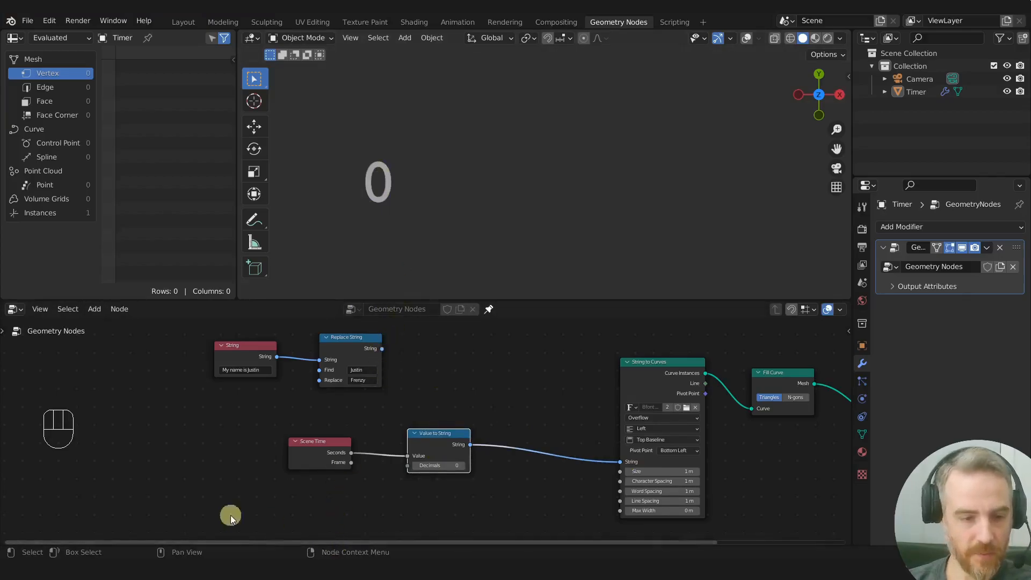
Expand the timeline below the node editor and display its timing in seconds
left_click_drag(850, 542, 843, 505)
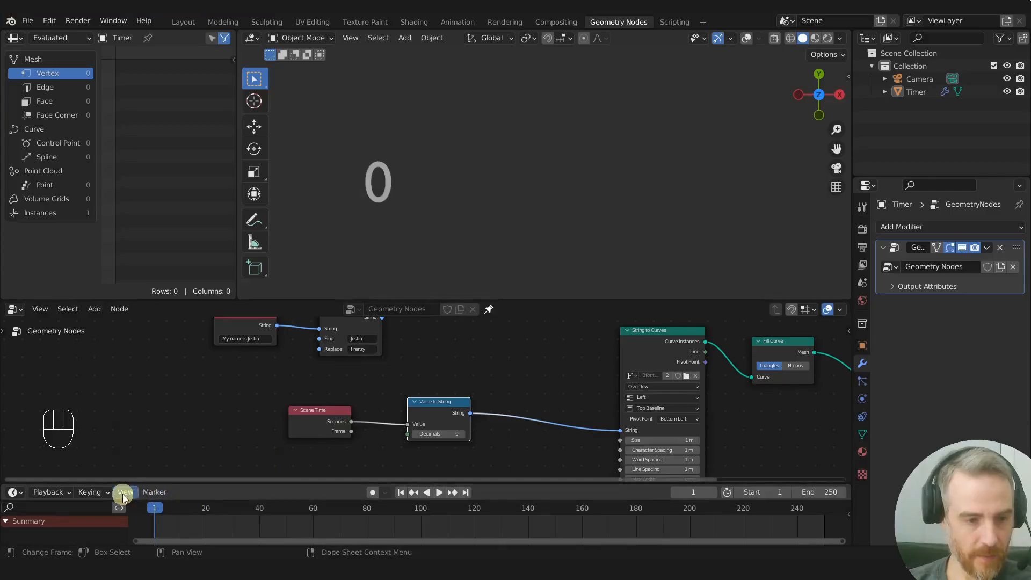
left_click(123, 493)
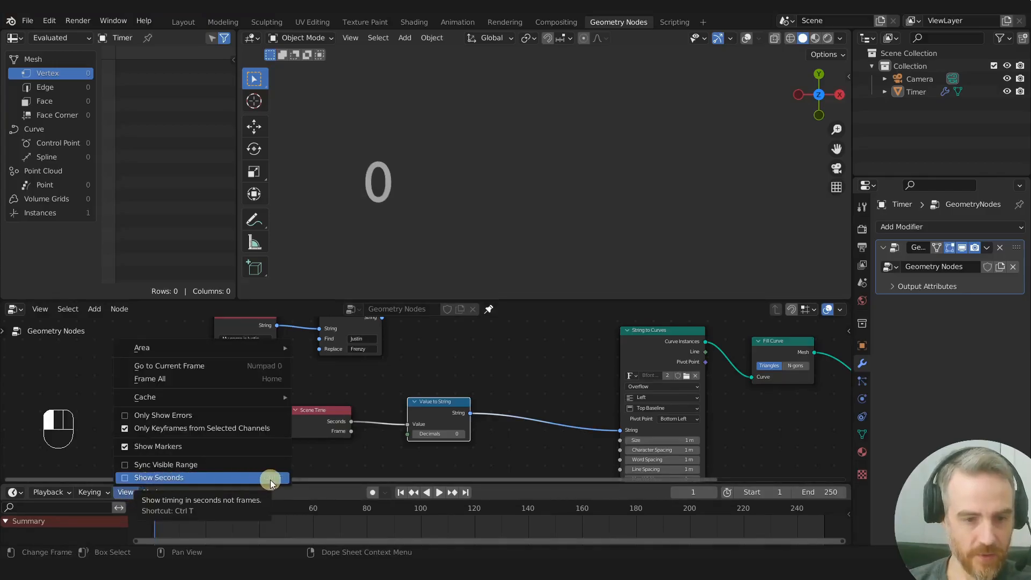
left_click(230, 479)
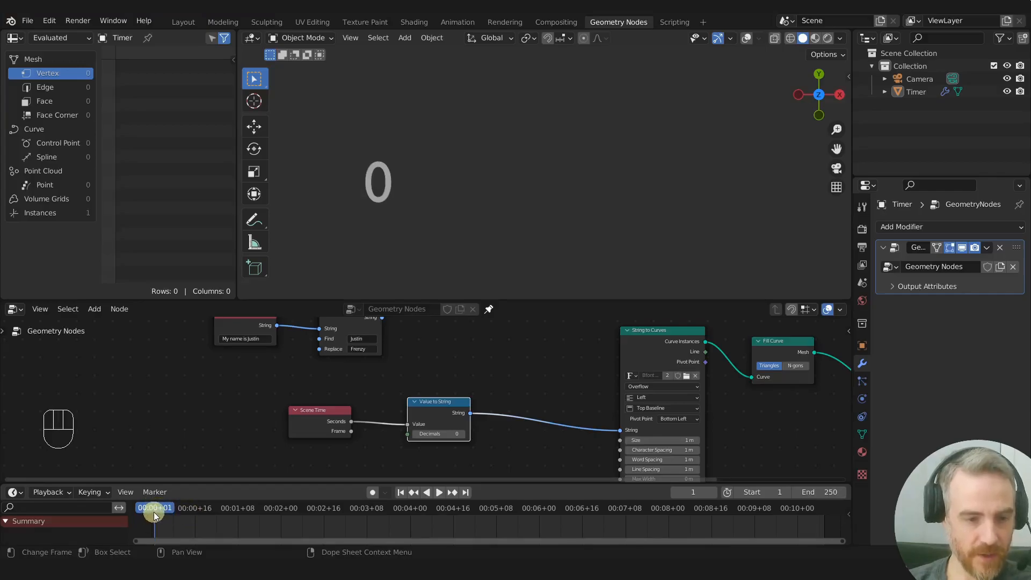
Play the animation to check the counting seconds, and scrub the enlarged timeline to about the one-minute mark
key("space")
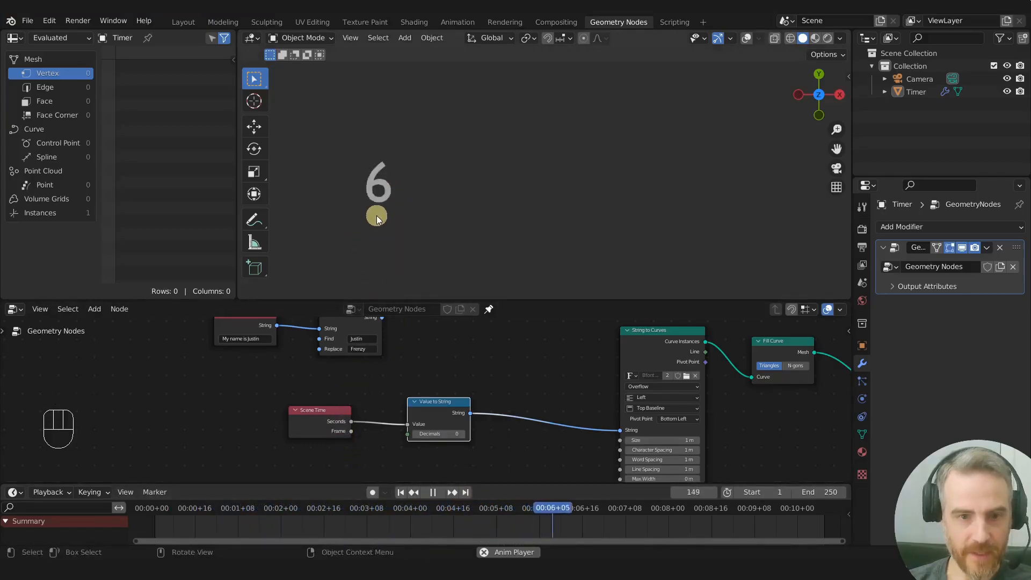
key("space")
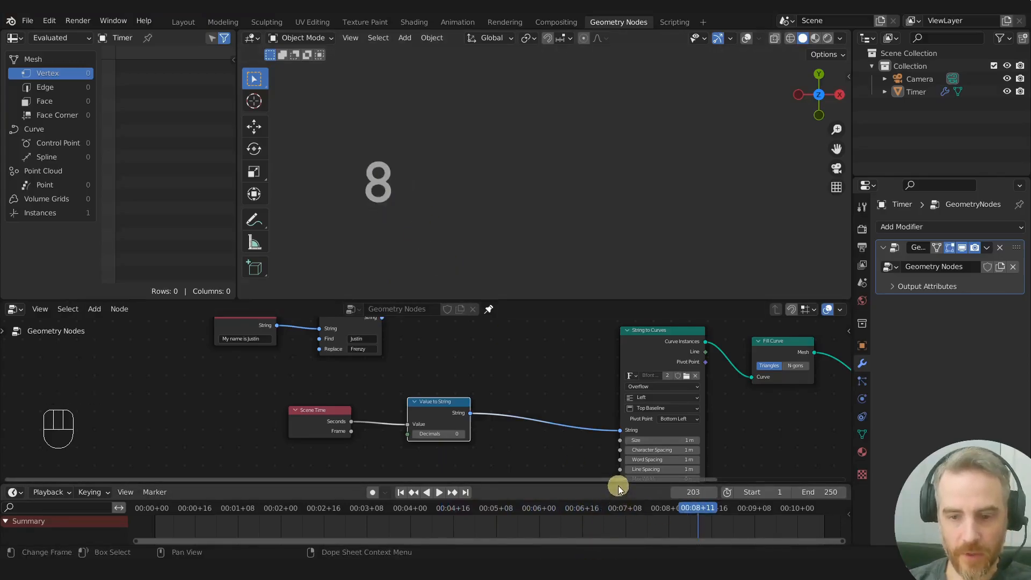
left_click_drag(620, 481, 622, 454)
scroll(563, 508, "down", 7)
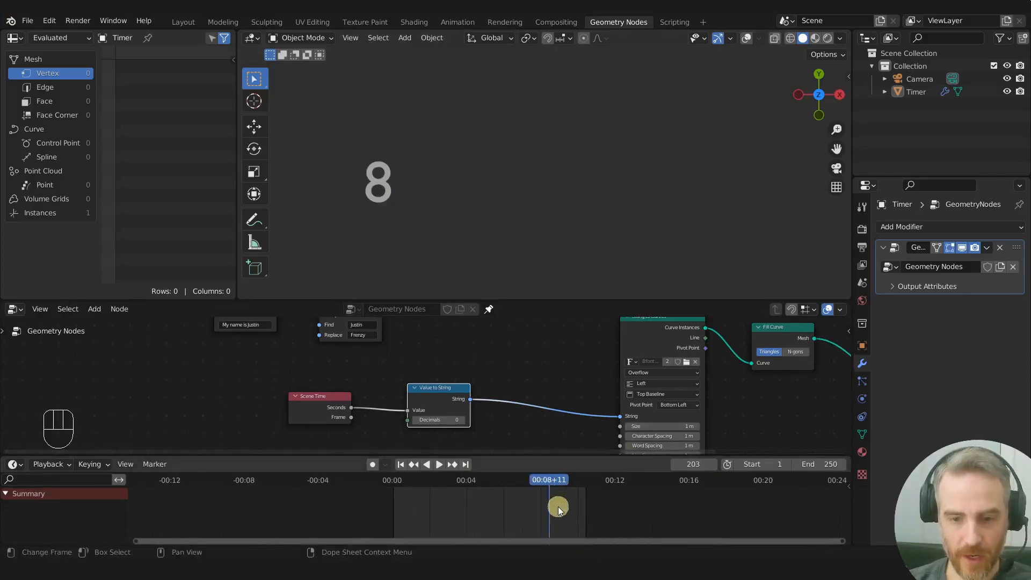
scroll(562, 513, "down", 5)
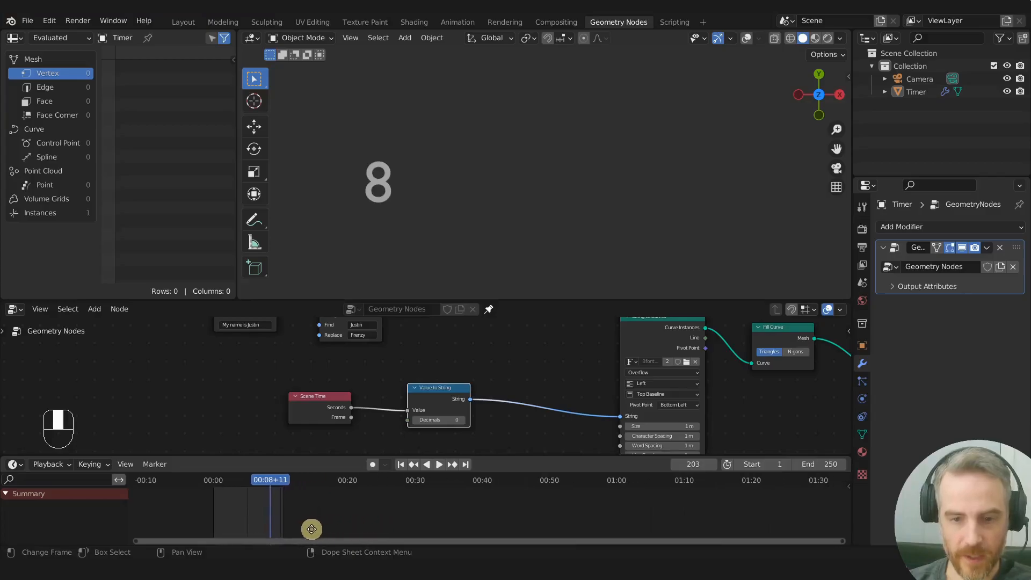
scroll(489, 521, "down", 2)
left_click_drag(572, 479, 577, 483)
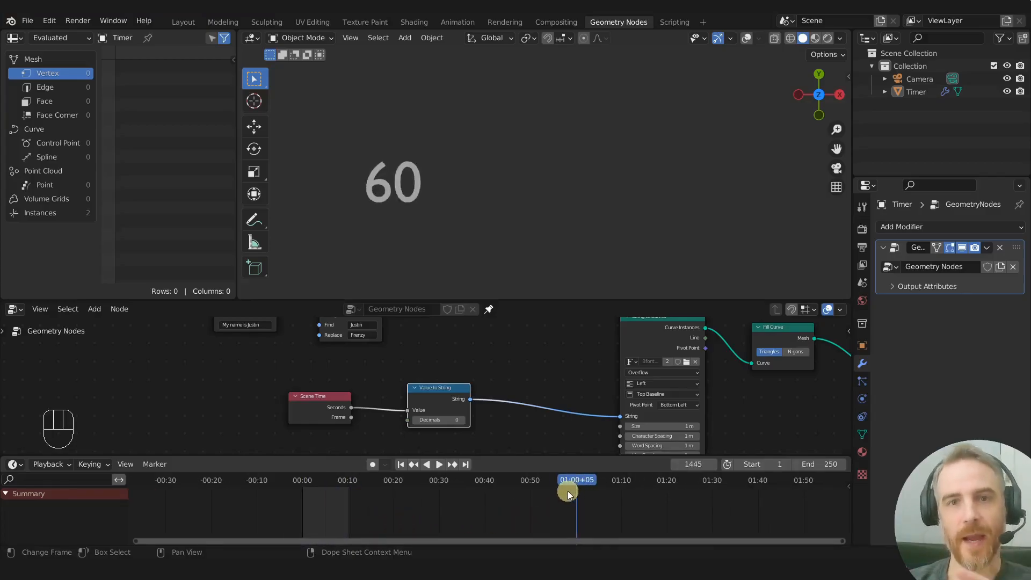
Open the scene's output properties and copy the current frame value 1440 into the end frame
scroll(581, 504, "up", 1)
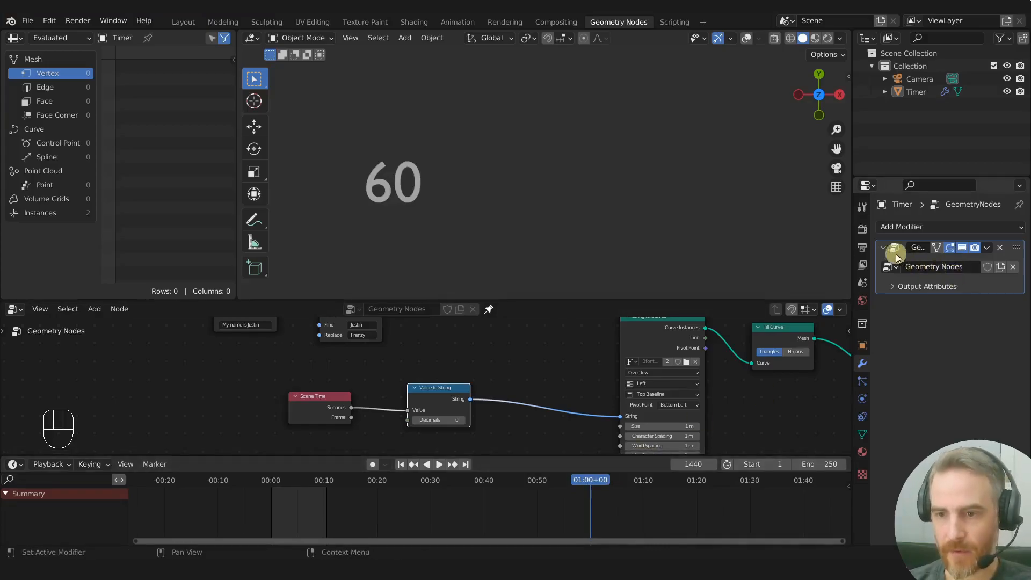
left_click(862, 230)
left_click(863, 247)
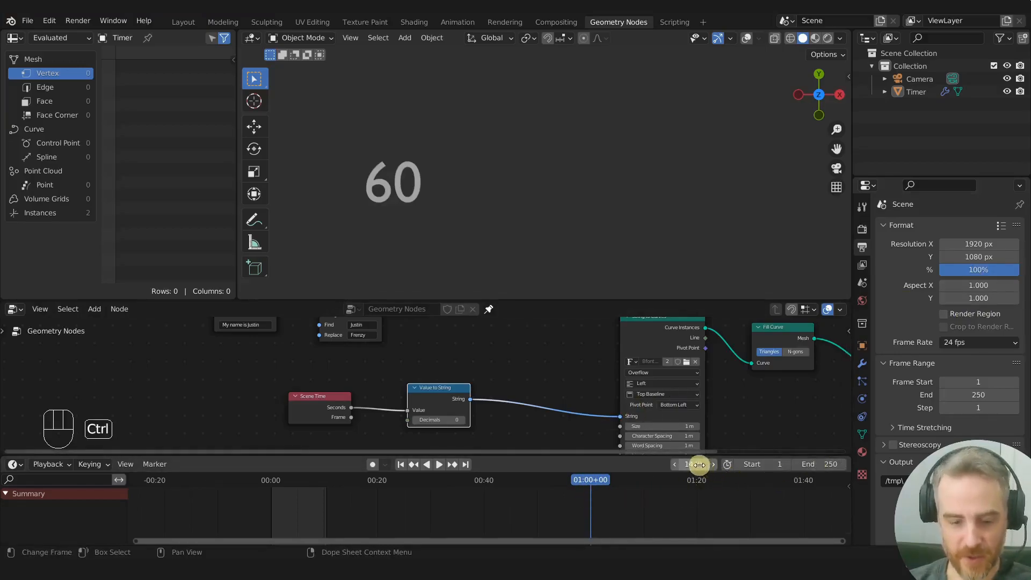
key("ctrl+c")
key("ctrl+v")
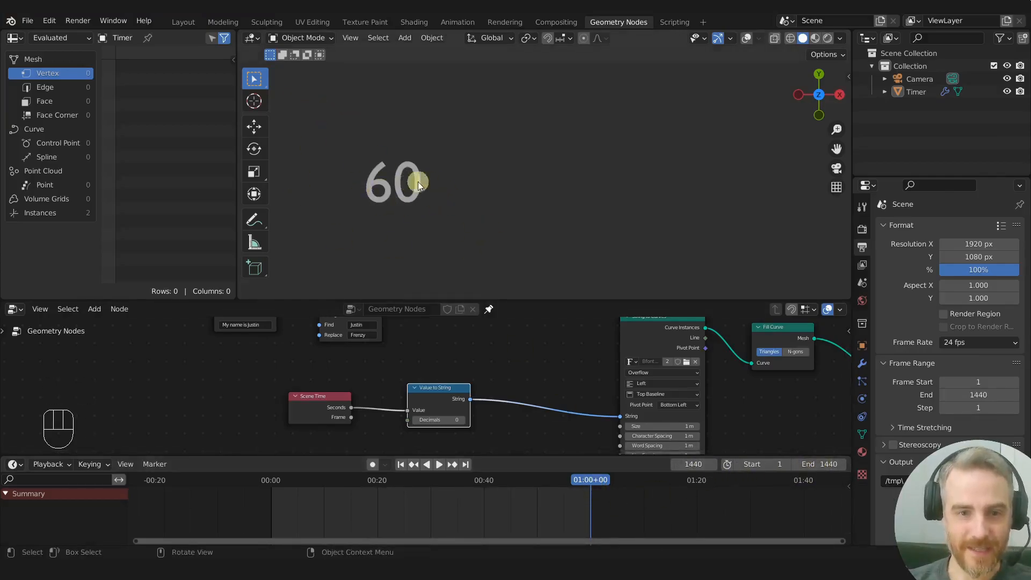
Set Value to String's Decimals to 2 during playback, and stop the animation
key("space")
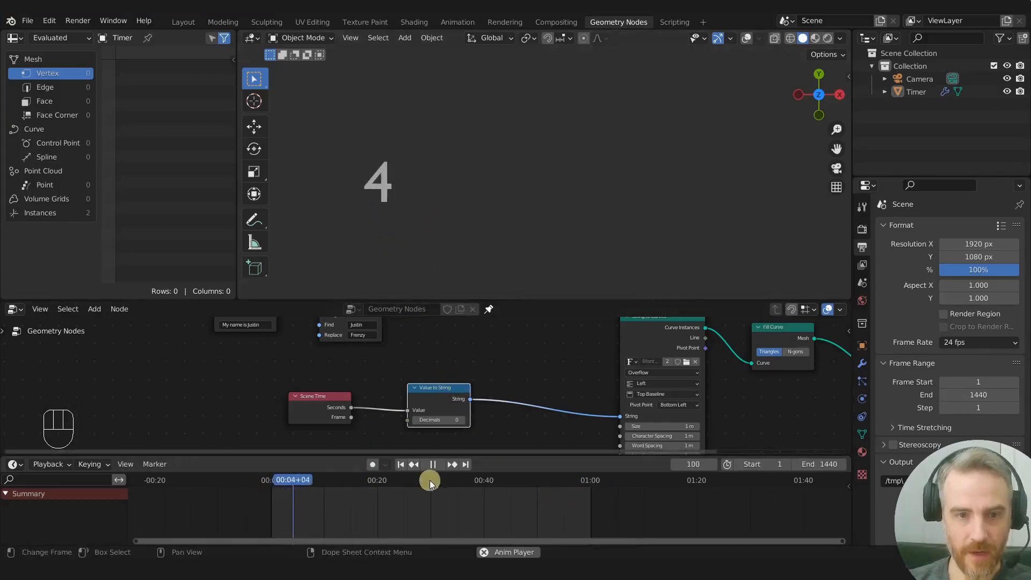
scroll(438, 419, "up", 1)
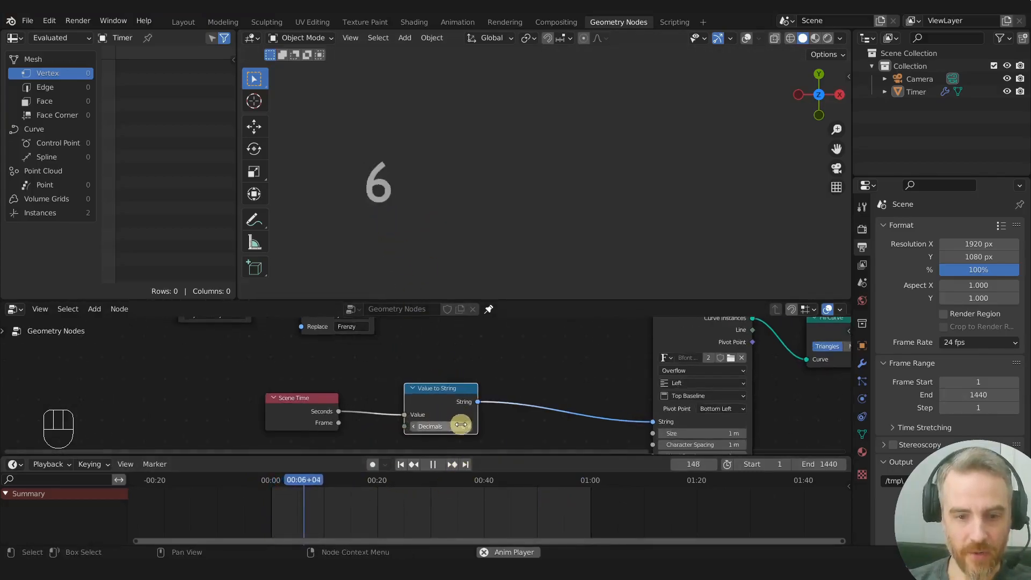
left_click(468, 427)
left_click(469, 427)
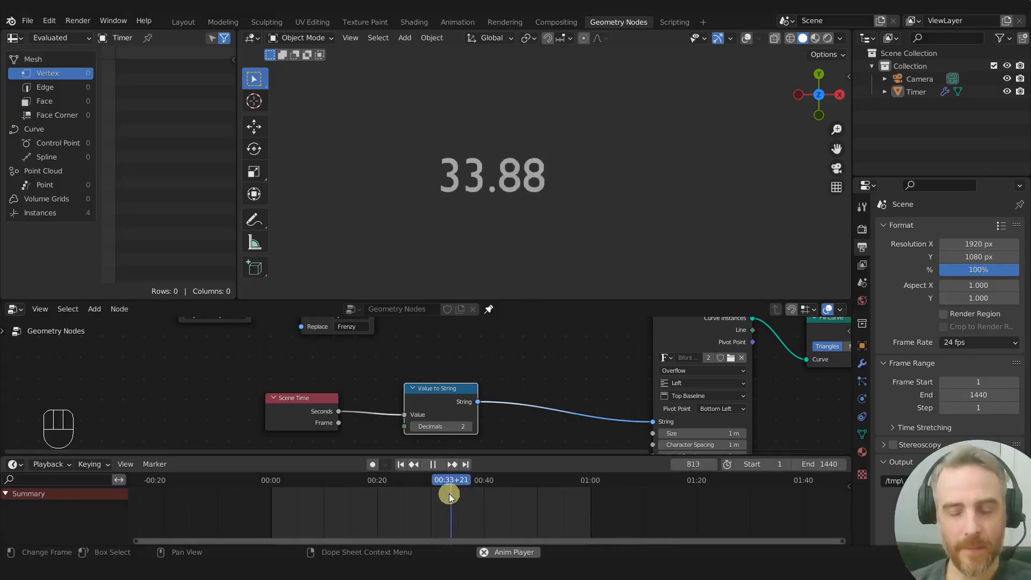
key("space")
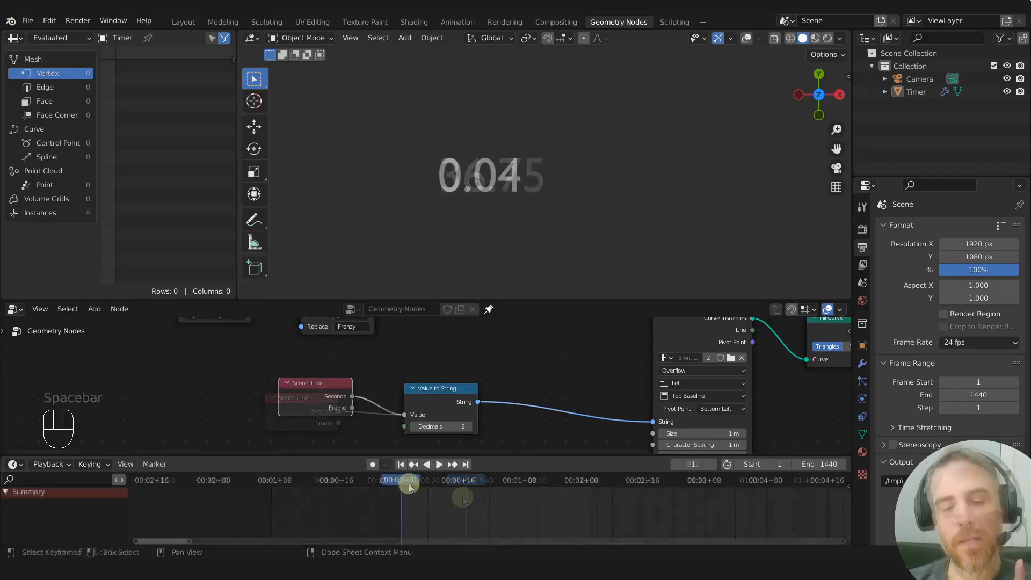
Scrub to frame 8 and advance five single frames to examine how the decimals count
mouse_move(408, 483)
left_mouse_down()
mouse_move(493, 486)
mouse_move(427, 486)
left_mouse_up()
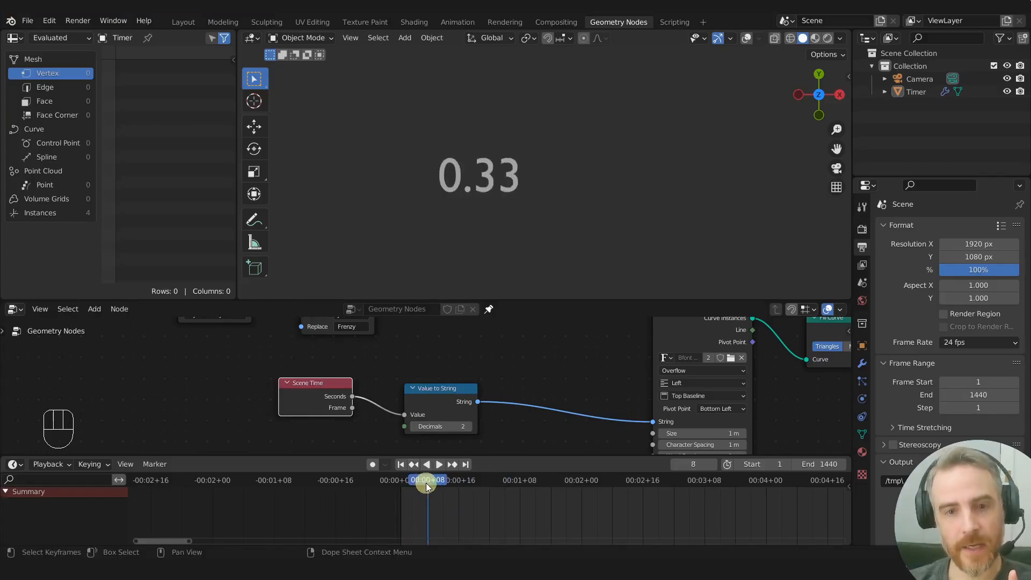
key("Right")
key("Right")
key("Right")
key("Right")
key("Right")
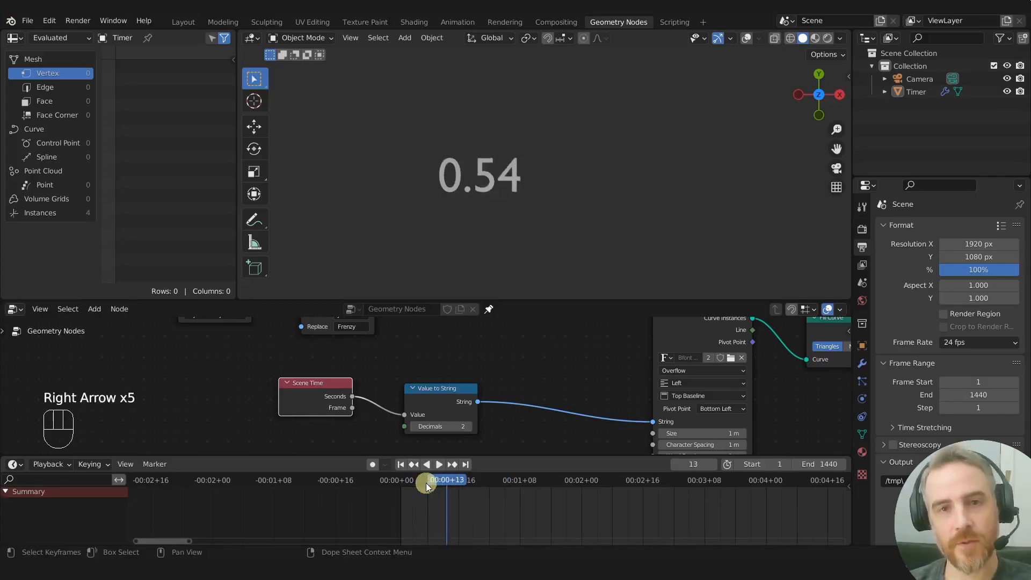
Set Value to String's Decimals to 0 and scrub through the first few seconds to check how whole seconds change
left_click(412, 425)
left_click(410, 424)
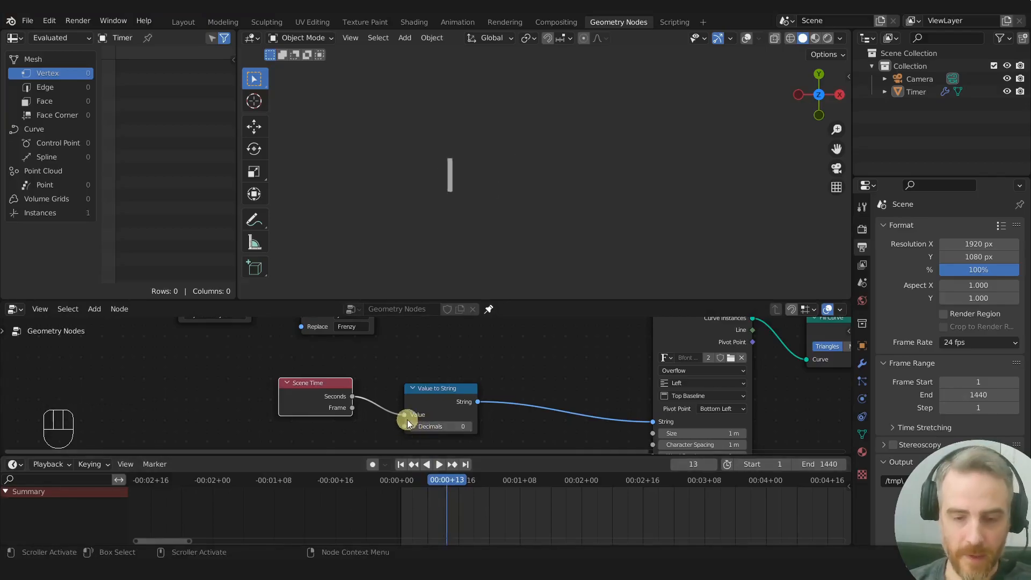
key("space")
left_click(402, 486)
left_click_drag(402, 484, 447, 483)
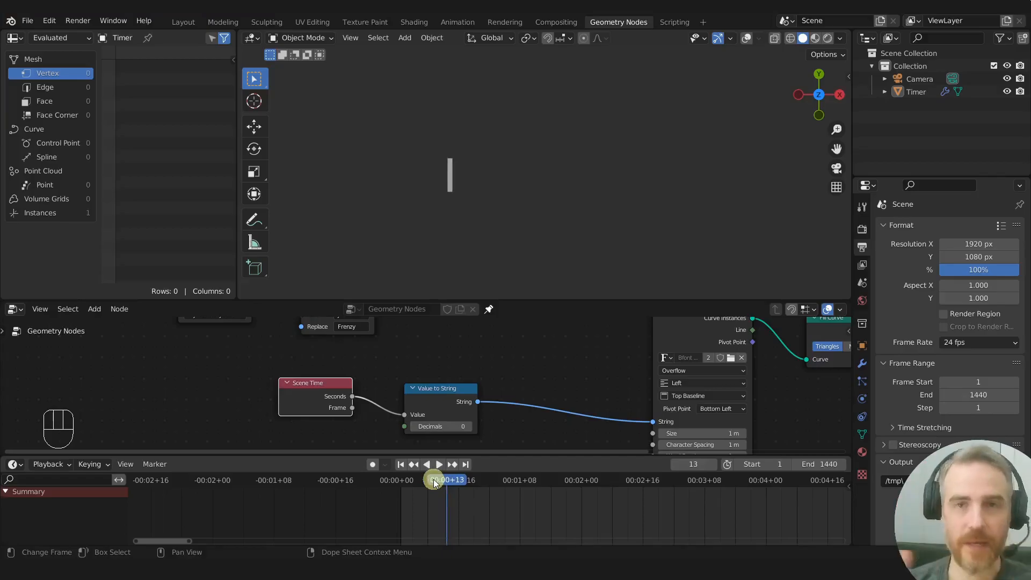
key("space")
left_click(457, 481)
left_click_drag(472, 479, 712, 483)
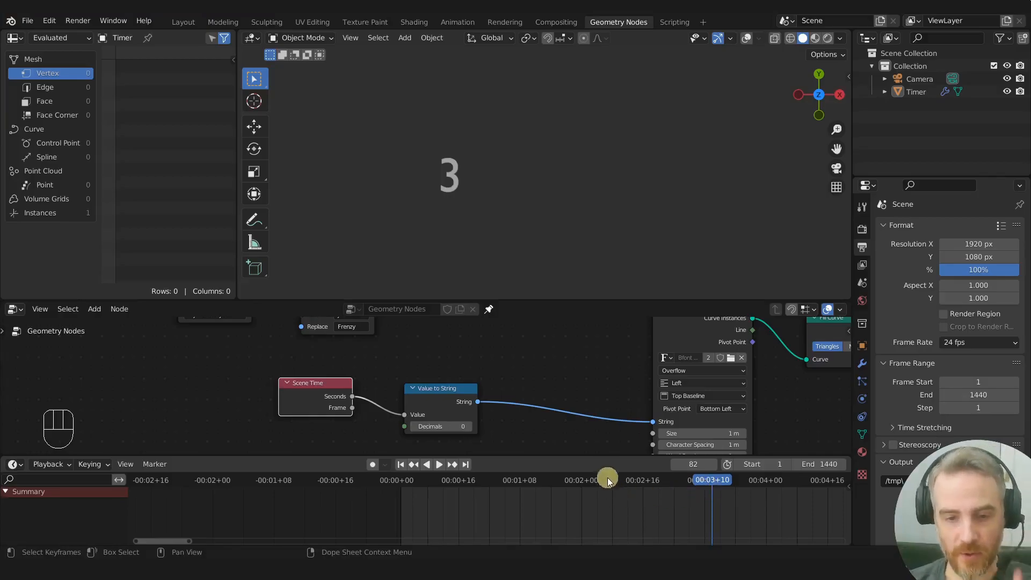
left_click_drag(714, 479, 478, 488)
Switch the timeline display from seconds to frames
key("ctrl+t")
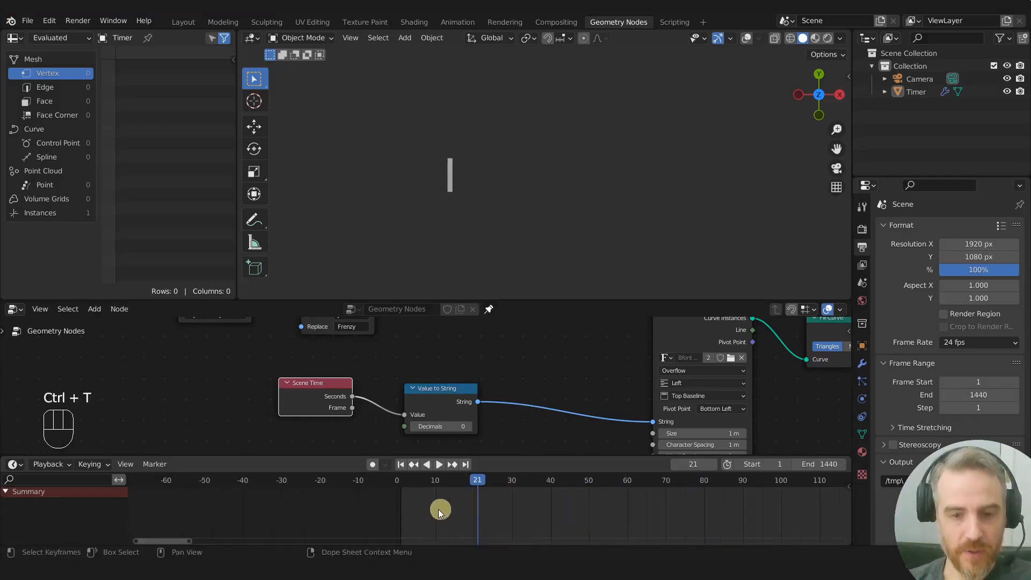
scroll(483, 507, "up", 2)
scroll(488, 505, "down", 3)
middle_click_drag(490, 504, 401, 528)
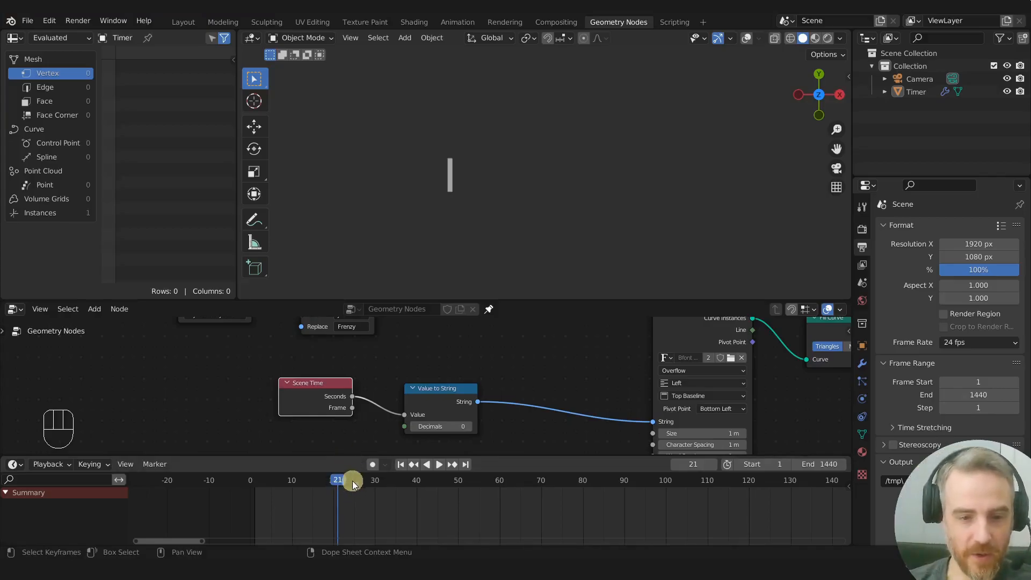
Set the scene's frame range to start at 0 and end at 59
left_click(757, 472)
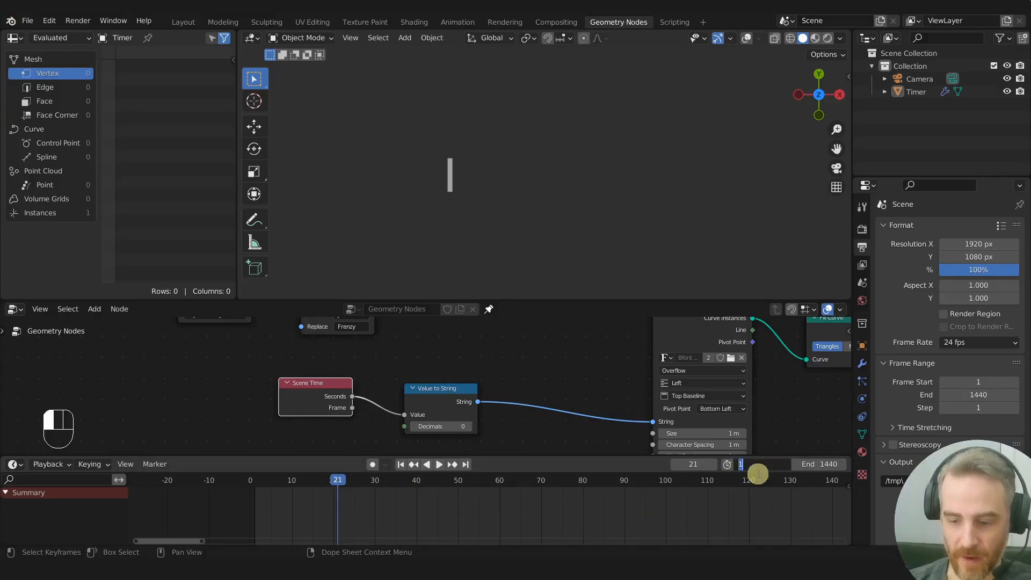
type("0")
left_click(803, 465)
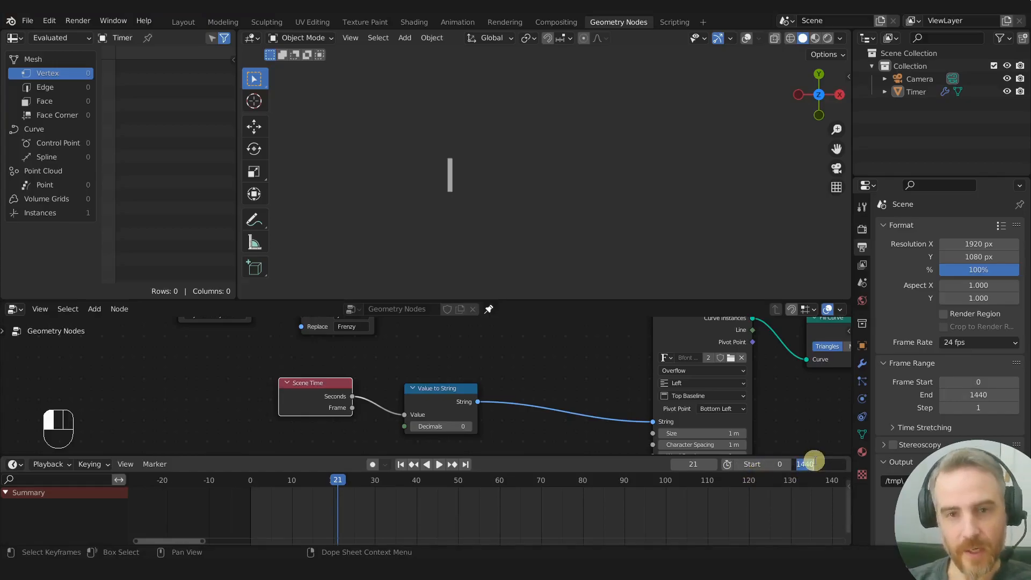
type("59")
key("Return")
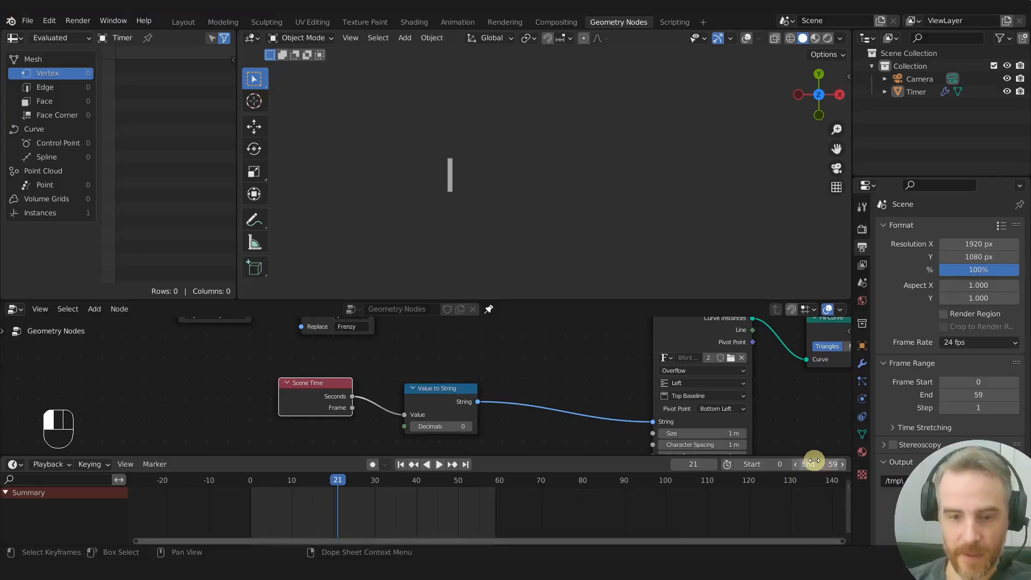
Link Scene Time's Frame output to Value to String's Value input and preview the frame count by scrubbing and playing
left_click_drag(336, 479, 495, 479)
left_click_drag(352, 408, 405, 415)
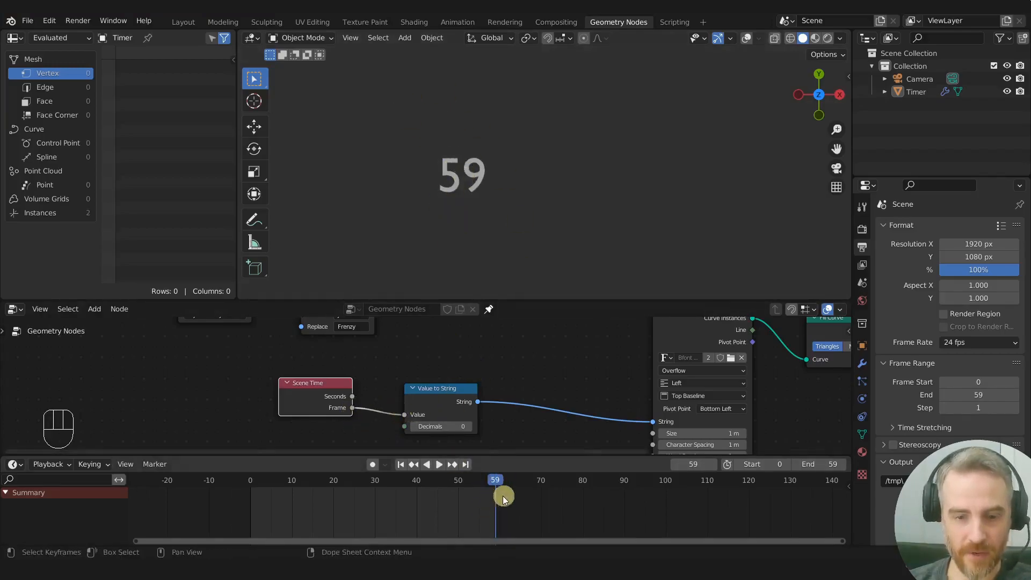
left_click_drag(494, 478, 391, 502)
key("space")
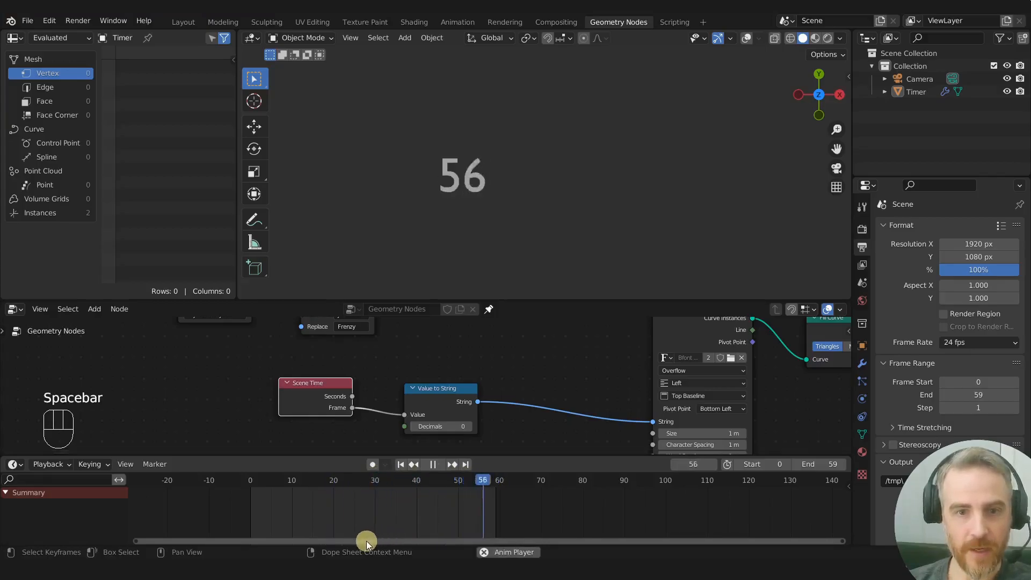
key("space")
left_click(460, 478)
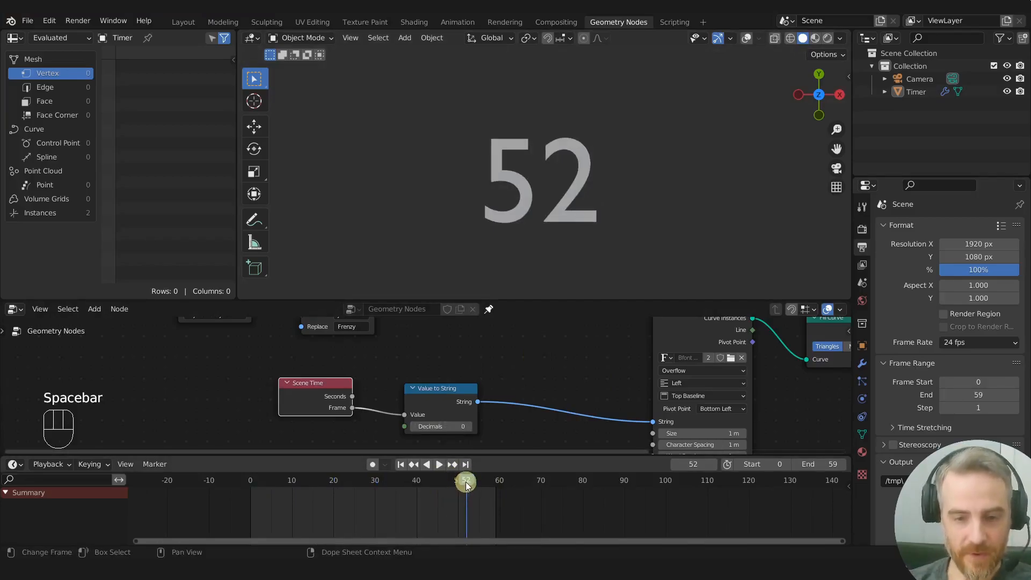
Save the file and turn on the viewport overlays with the playhead at frame 9
key("ctrl+s")
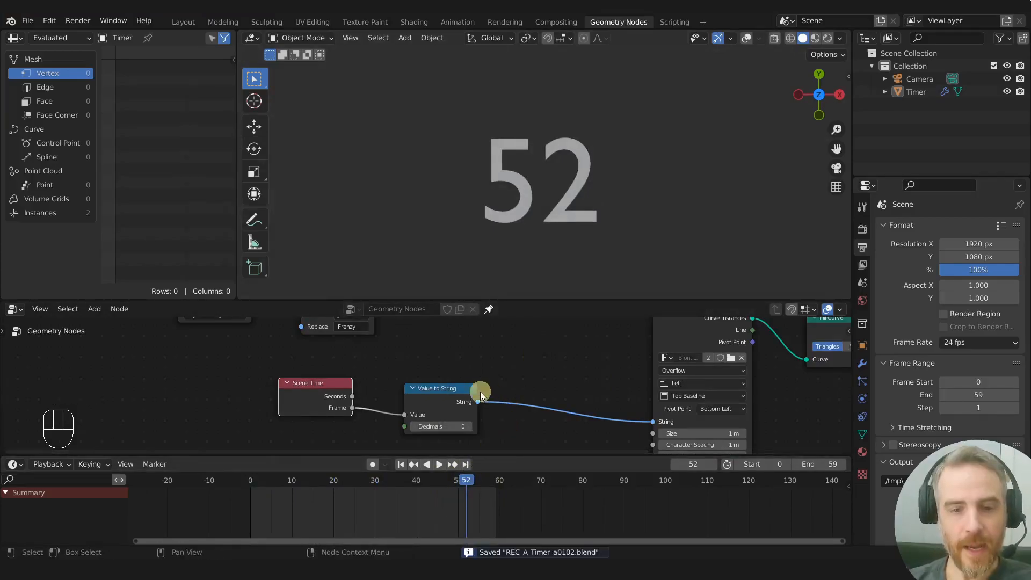
left_click_drag(465, 483, 290, 486)
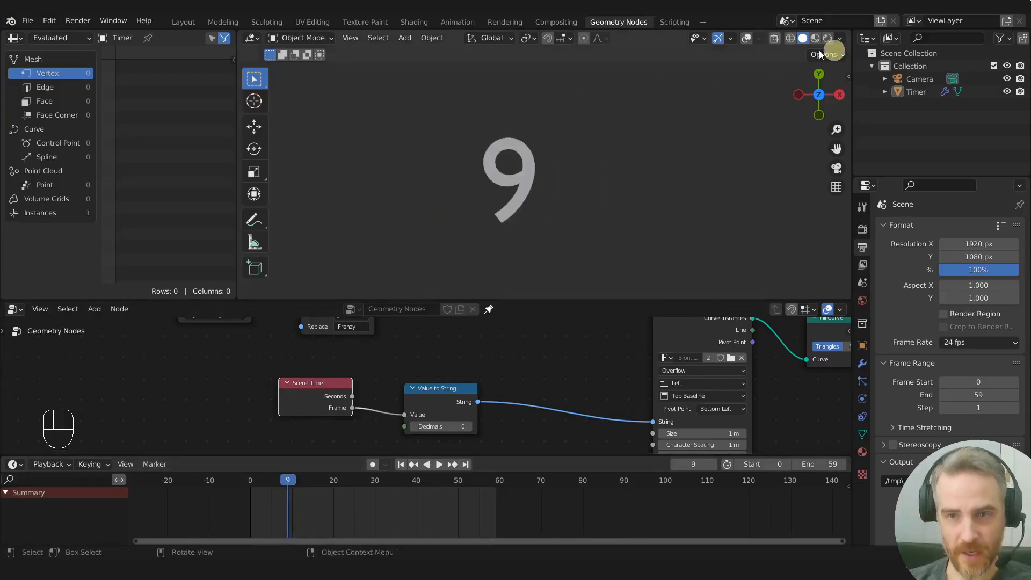
left_click(746, 38)
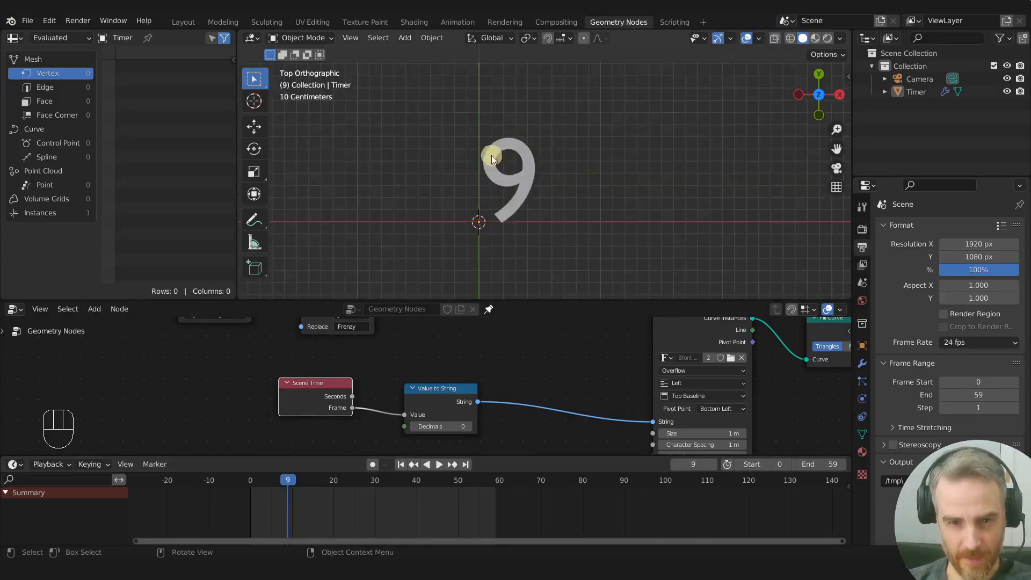
Scrub and play the timeline to preview the frame counter text, stopping at frame 7
left_click_drag(287, 479, 258, 482)
key("space")
key("space")
left_click_drag(339, 480, 279, 480)
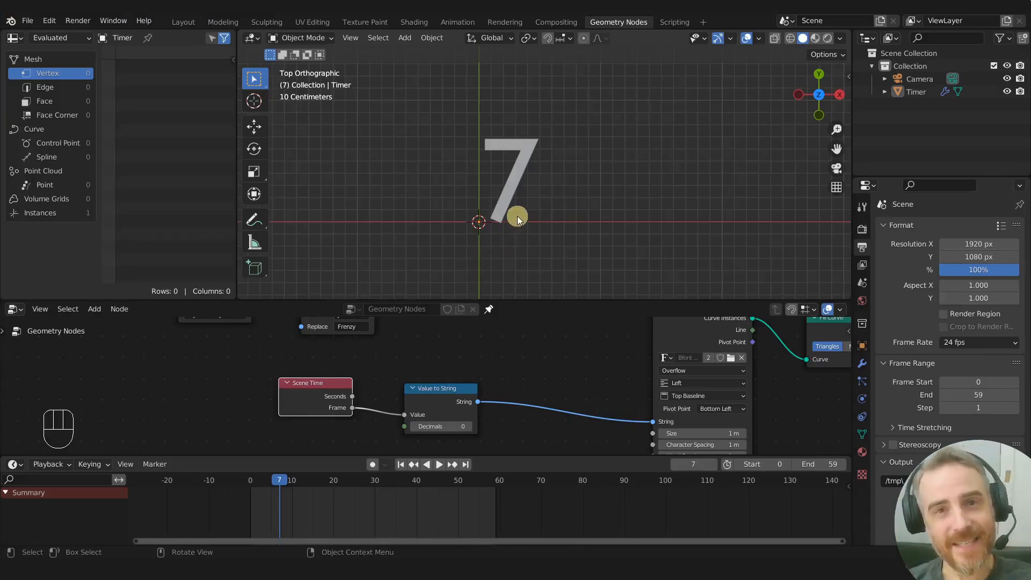
Move the Scene Time and Value to String nodes together farther away from String to Curves to make room
scroll(440, 366, "down", 2)
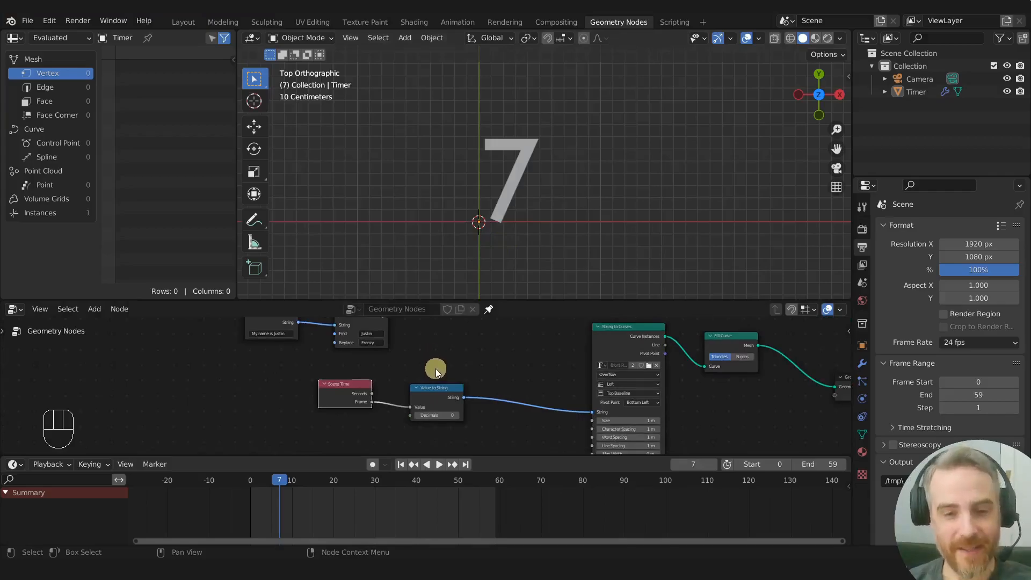
middle_click_drag(440, 362, 505, 343)
left_click_drag(388, 350, 527, 415)
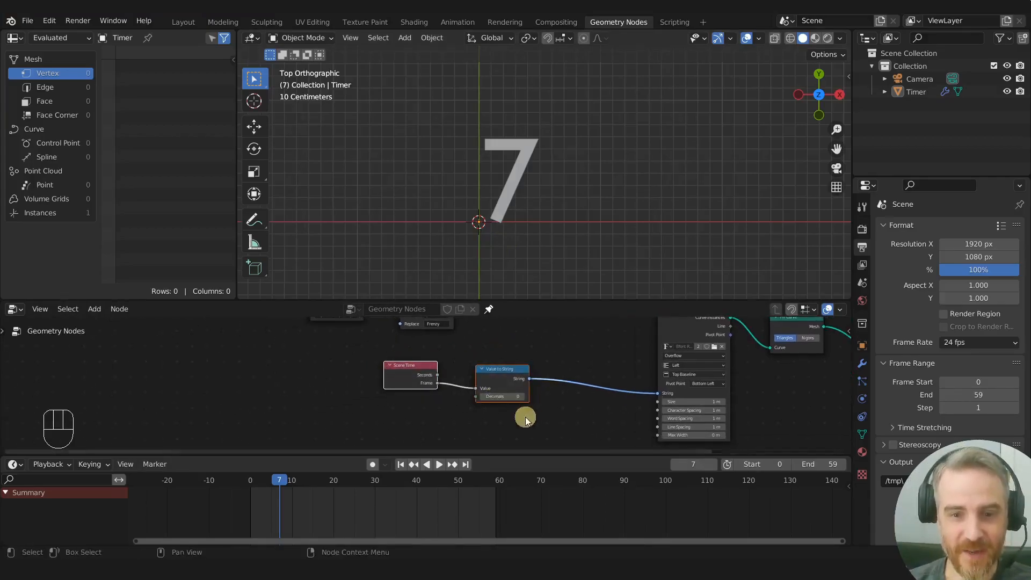
key("g")
left_click(374, 410)
left_click(524, 415)
Add a Slice String node and place it unconnected below the link between Value to String and String to Curves
key("shift+a")
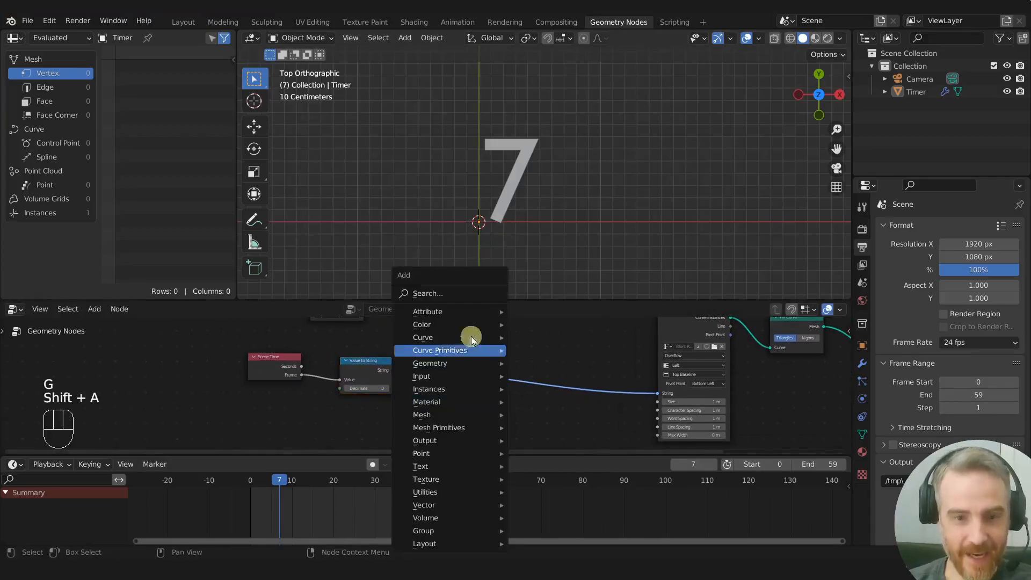
left_click(466, 294)
type("slice")
key("Return")
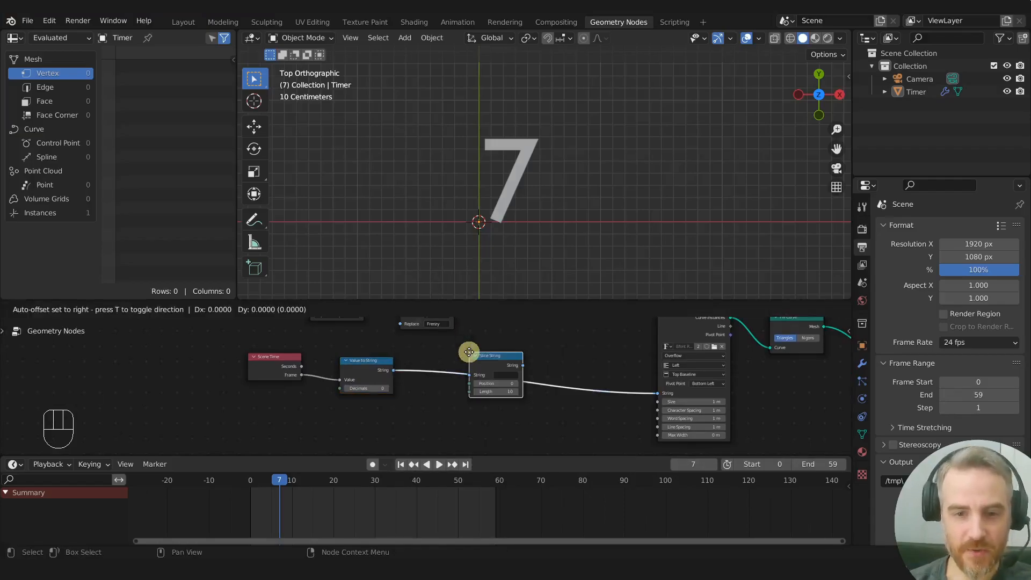
left_click(464, 389)
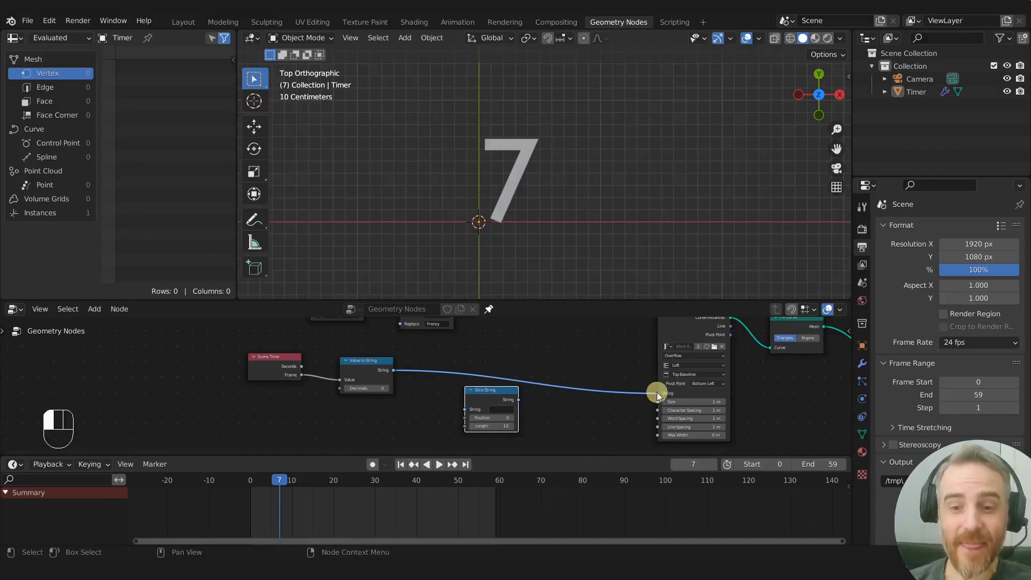
Disconnect Value to String from String to Curves and clear the text in the String to Curves node's String input
left_click(647, 406)
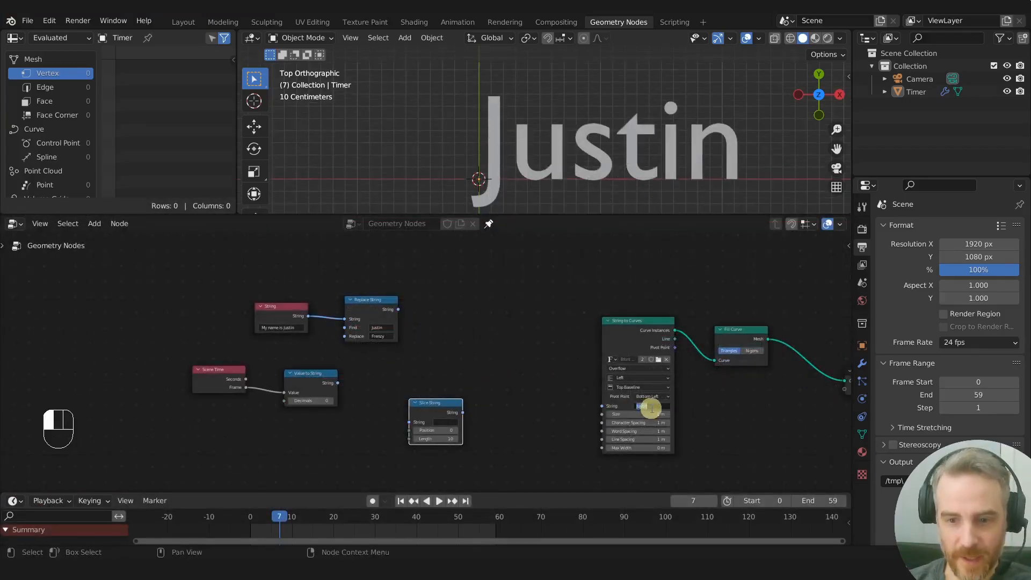
key("Return")
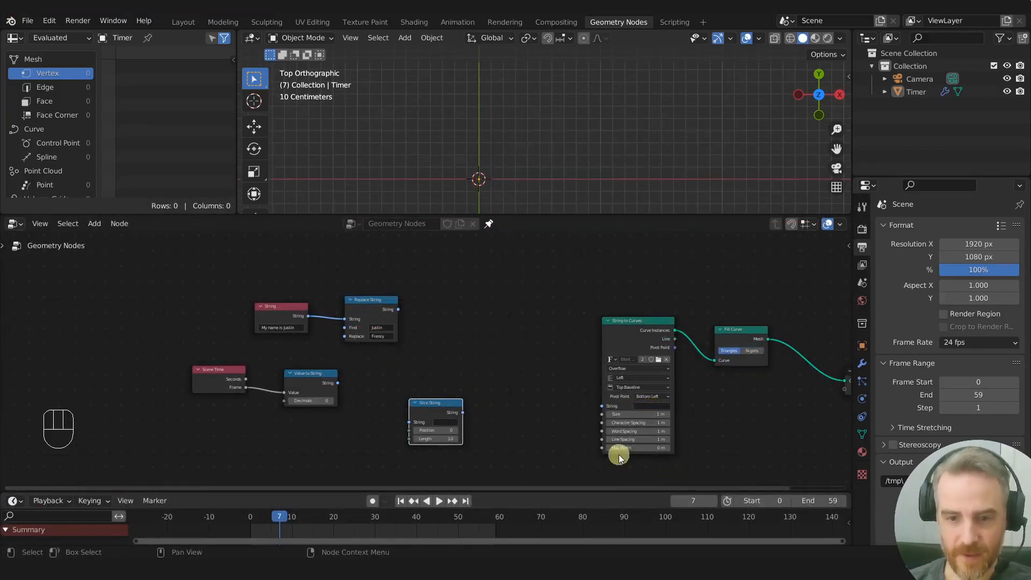
left_click_drag(454, 404, 447, 408)
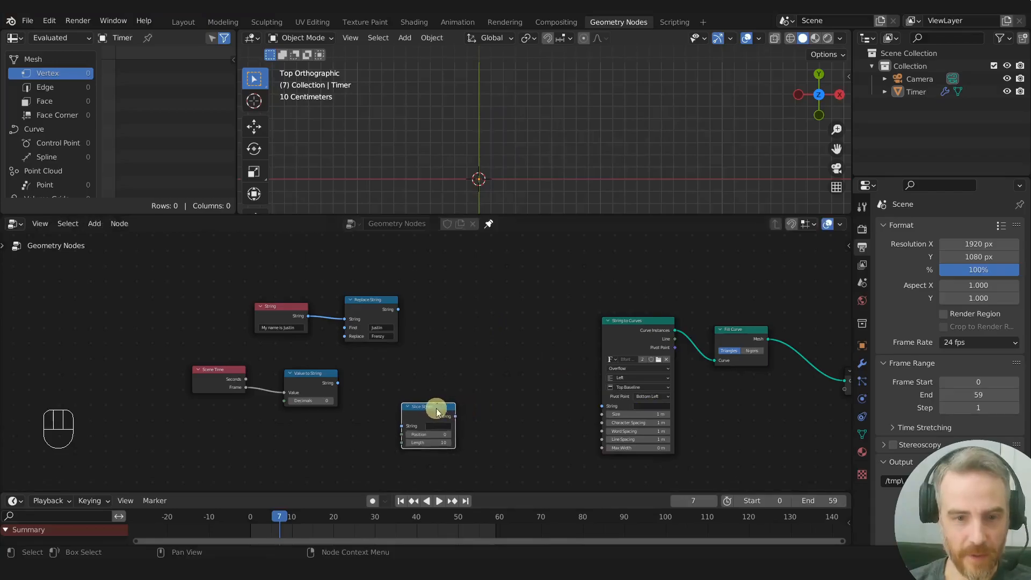
Link the String node's output through Slice String into the String input of String to Curves
left_click_drag(308, 316, 610, 409)
scroll(715, 151, "down", 1)
middle_click_drag(693, 159, 583, 166, "shift")
scroll(573, 171, "up", 2)
scroll(322, 322, "up", 1)
left_click_drag(298, 312, 621, 410)
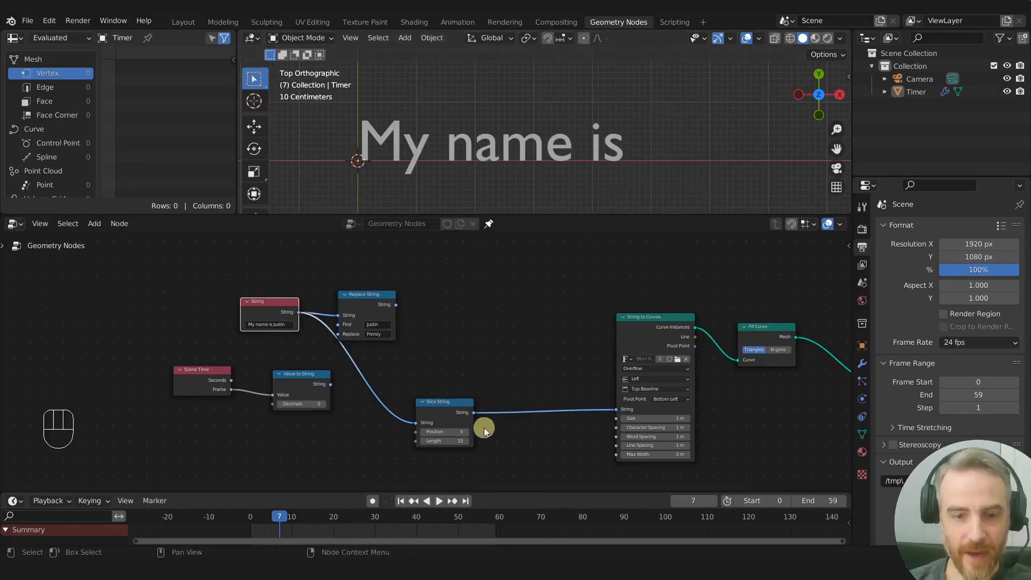
Try different Length values on the Slice String node, ending at 17
scroll(440, 427, "up", 2)
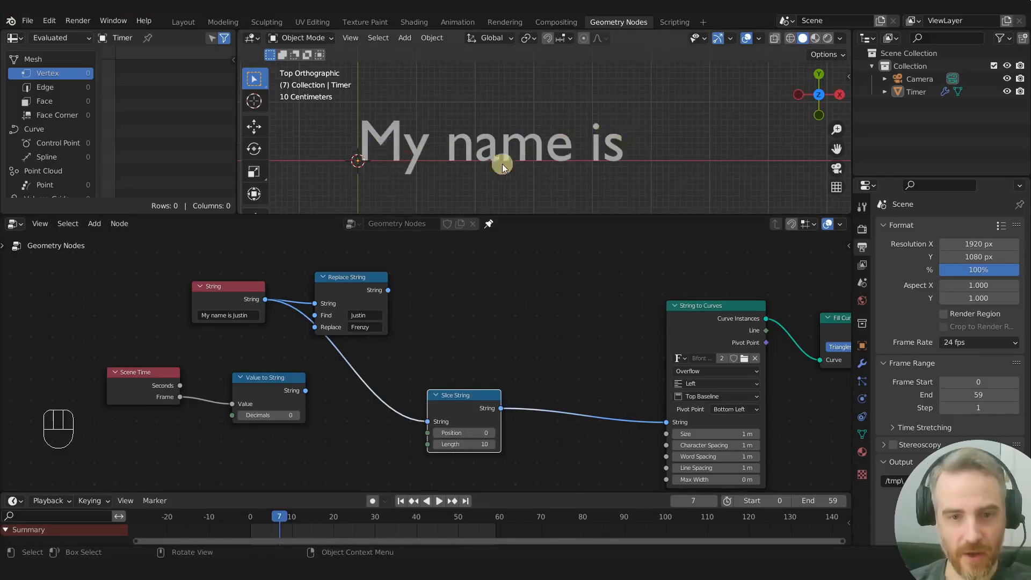
left_click(492, 445)
left_click(492, 444)
left_click(492, 445)
left_click(492, 445)
left_click(492, 444)
left_click(492, 445)
left_click(467, 443)
type("5")
key("Return")
left_click_drag(462, 445, 467, 438)
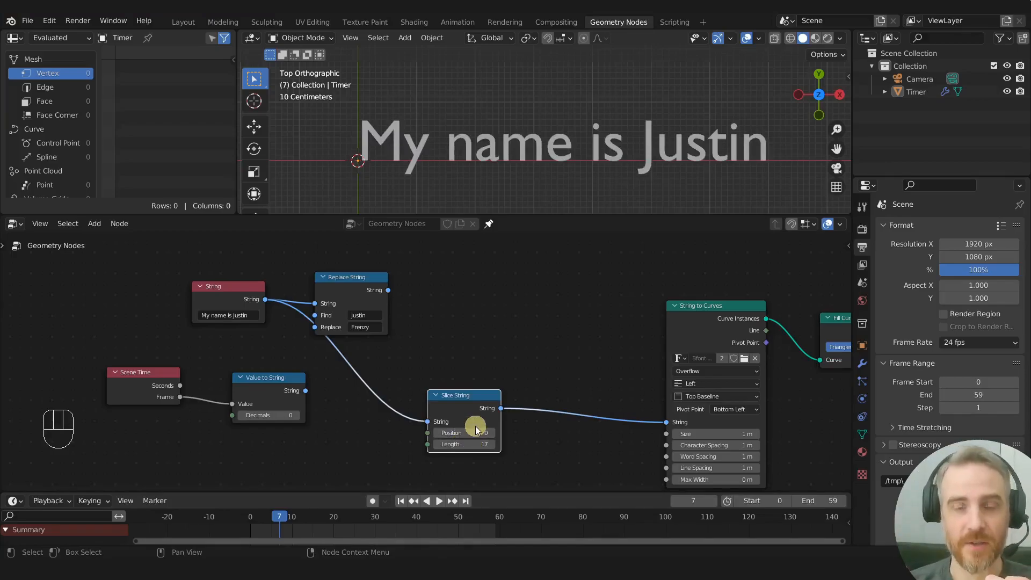
Set the Slice String node's Length to 32
left_click_drag(476, 443, 474, 443)
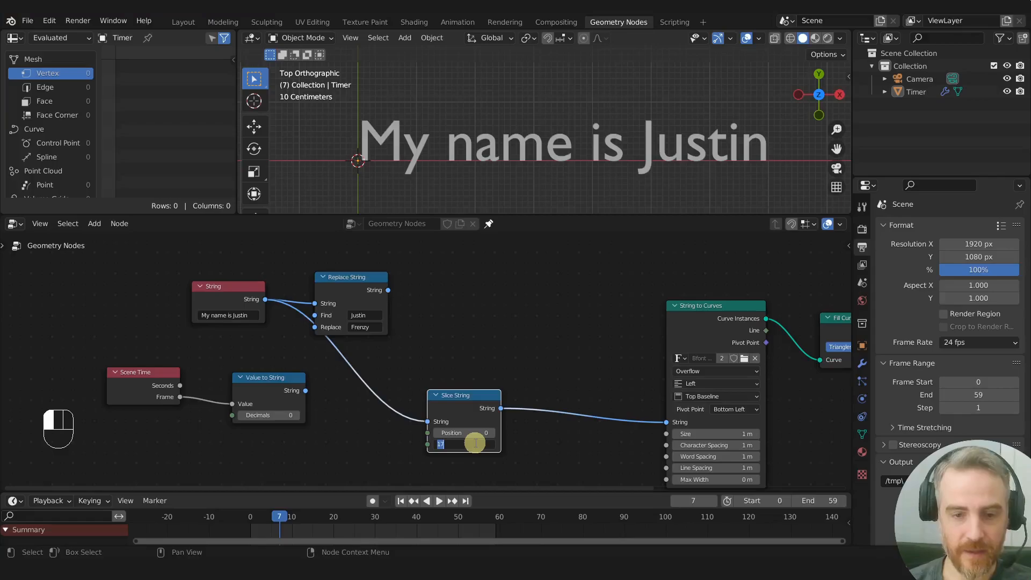
type("32")
key("Return")
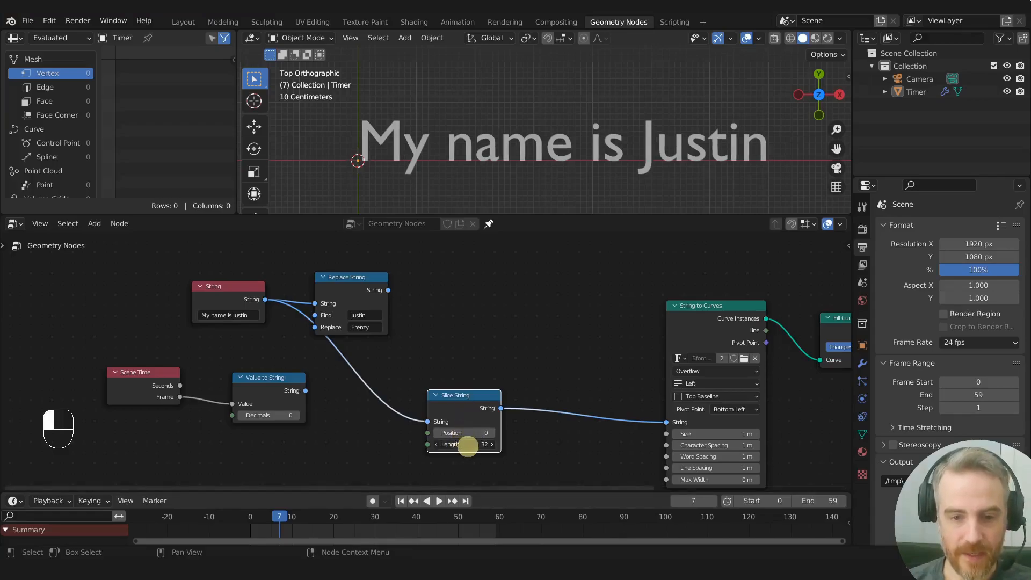
Raise the Slice String node's Position one character at a time to 11
left_click(492, 433)
left_click(492, 432)
left_click(492, 433)
left_click(492, 433)
left_click(493, 434)
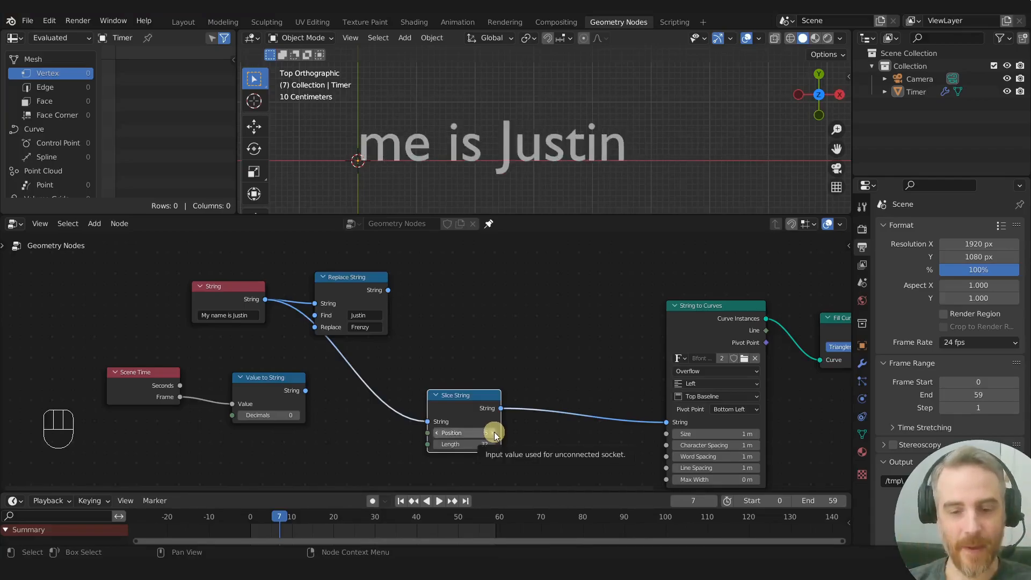
left_click(493, 433)
left_click(494, 433)
left_click(493, 433)
left_click(493, 433)
left_click(493, 433)
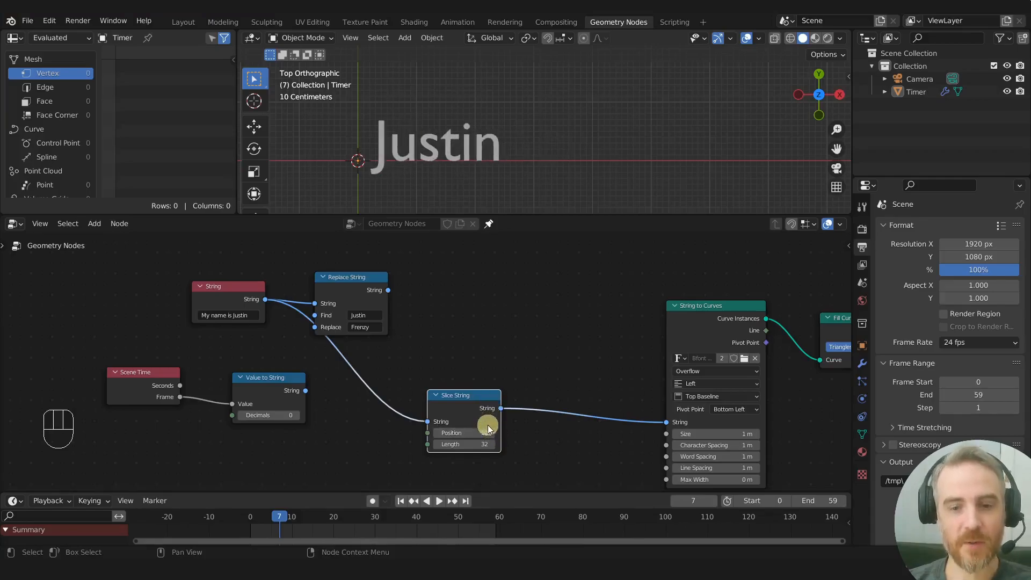
left_click(491, 433)
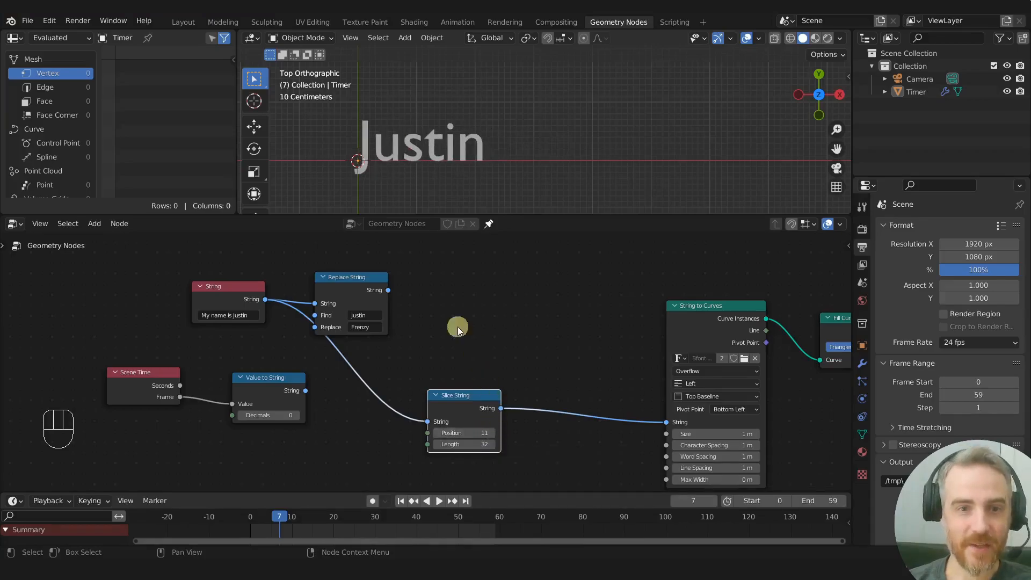
Set the Slice String node's Length to 6, and then reduce it to 4
left_click(465, 442)
type("6")
key("Return")
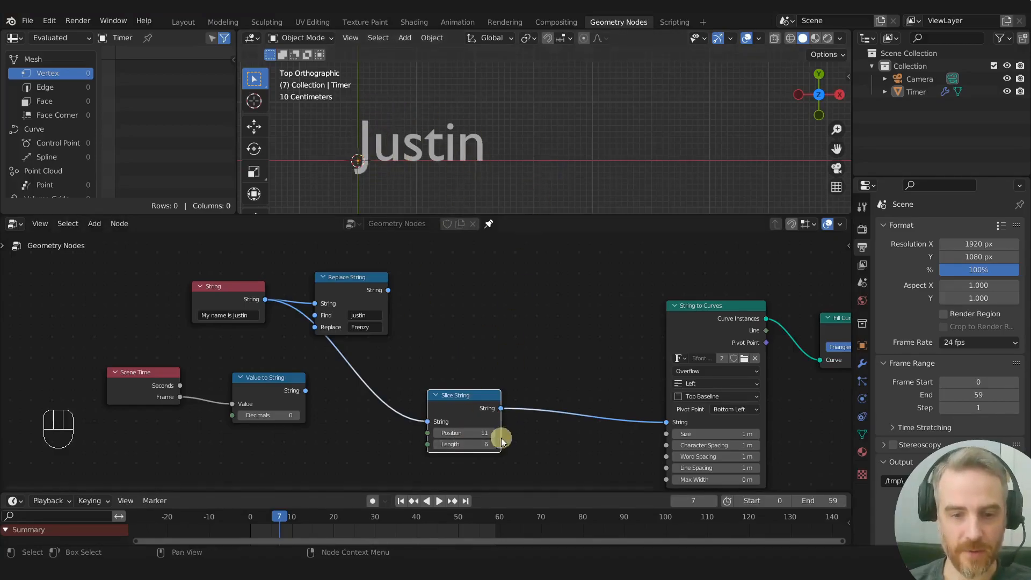
left_click(438, 443)
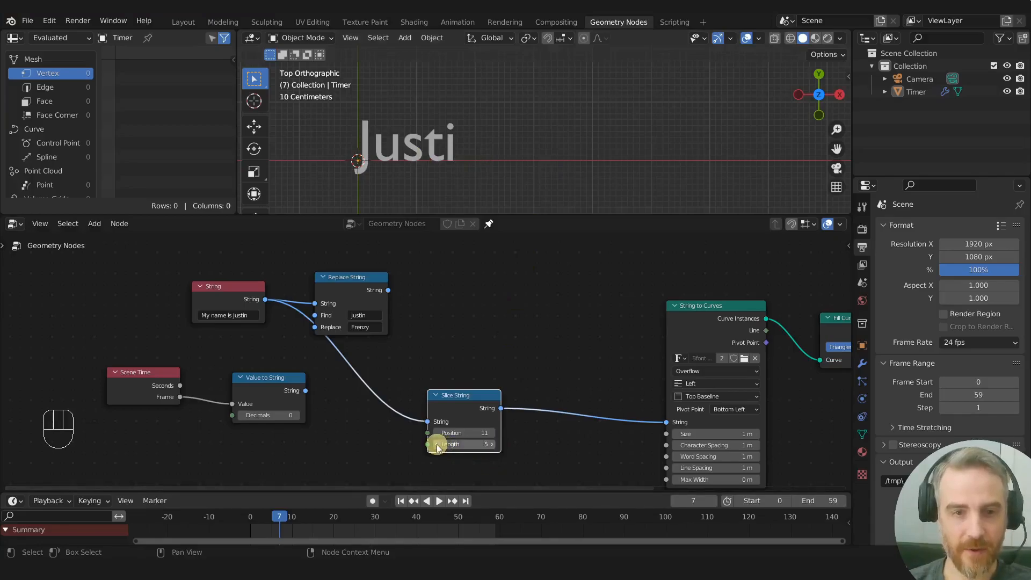
left_click(437, 444)
left_click(437, 444)
left_click(490, 444)
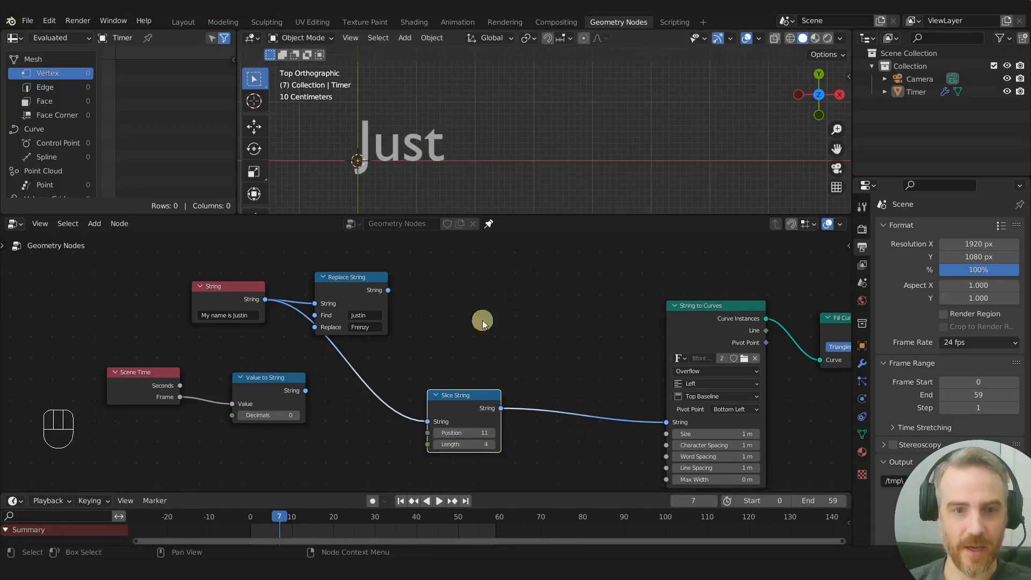
Disconnect the String node from Slice String and enter the first name in Slice String's own String input
left_click_drag(455, 399, 472, 396)
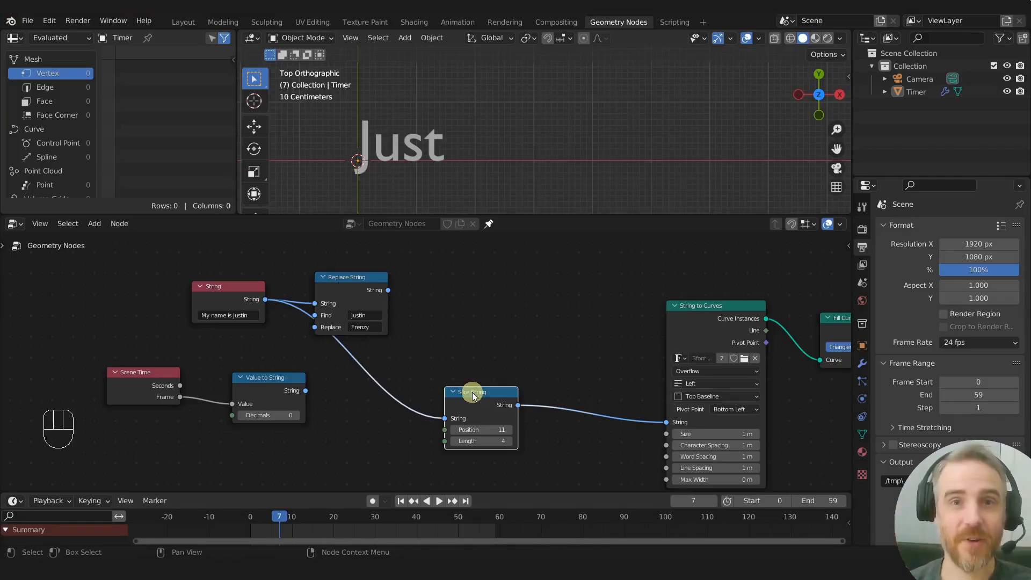
left_click_drag(445, 419, 368, 357)
mouse_move(458, 396)
left_mouse_down()
mouse_move(486, 398)
mouse_move(454, 390)
left_mouse_up()
left_click_drag(245, 286, 253, 283)
left_click(494, 412)
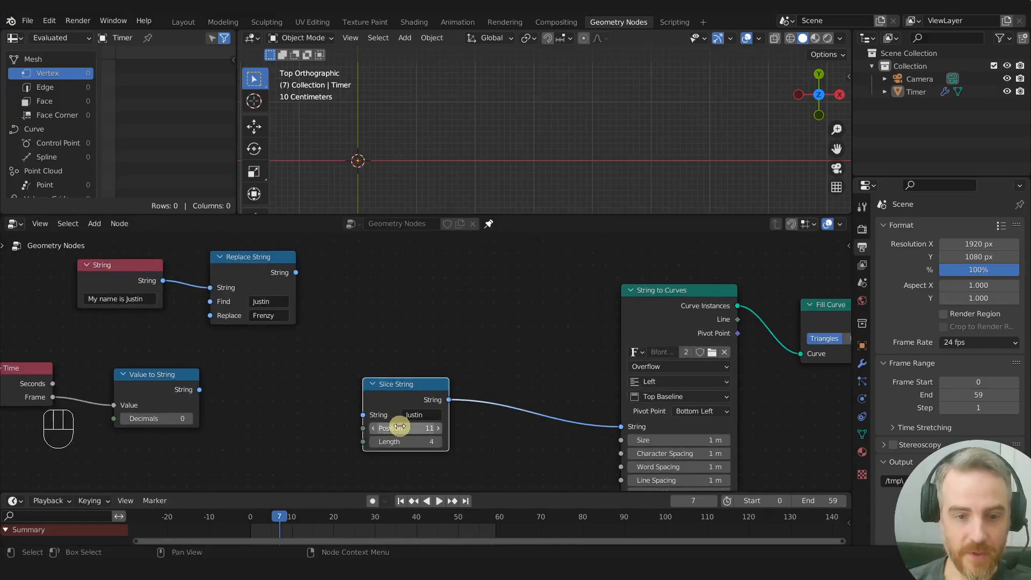
Set the Slice String node's Length to 6 and its Position to 0
left_click(399, 442)
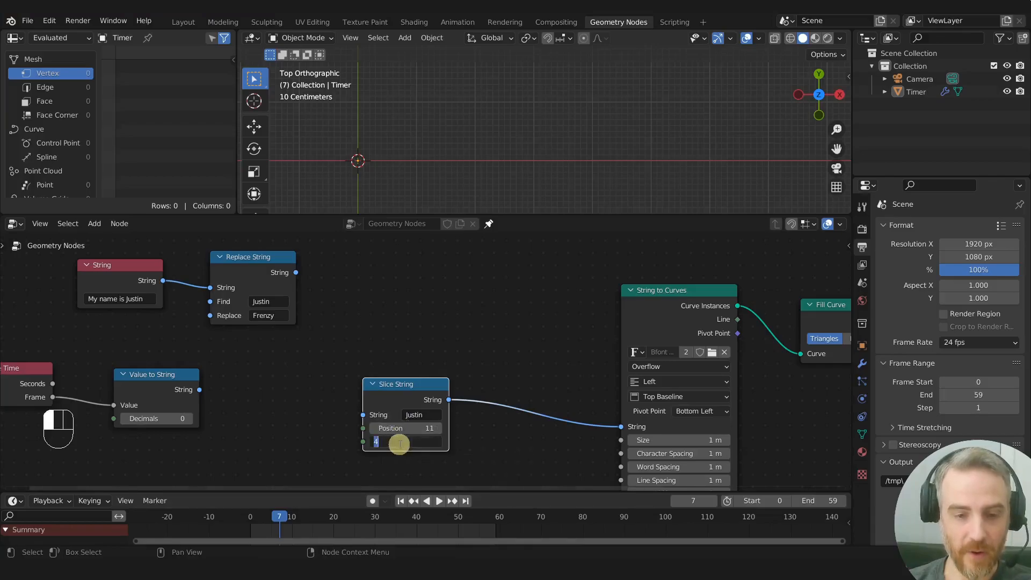
key("Return")
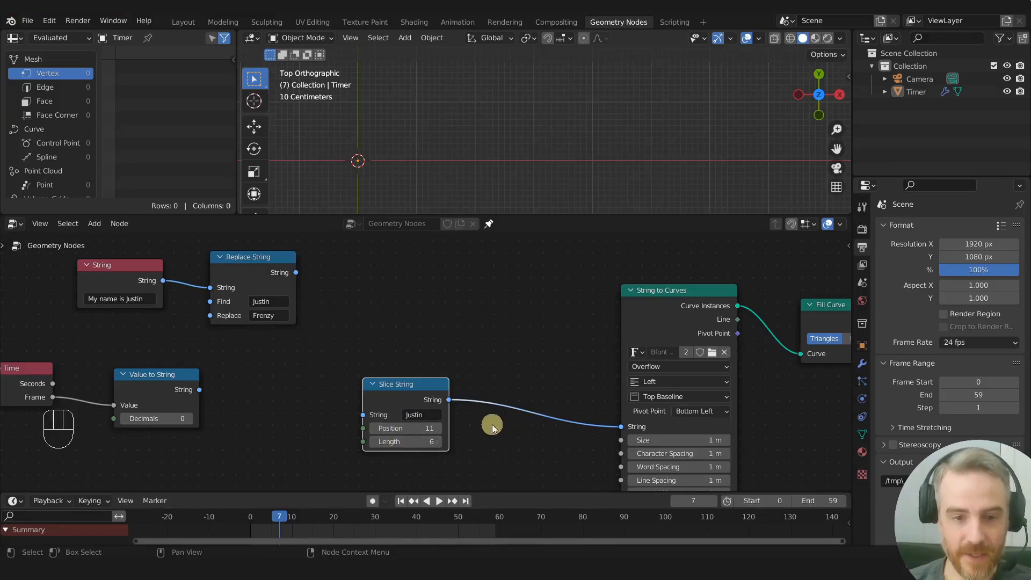
left_click(395, 430)
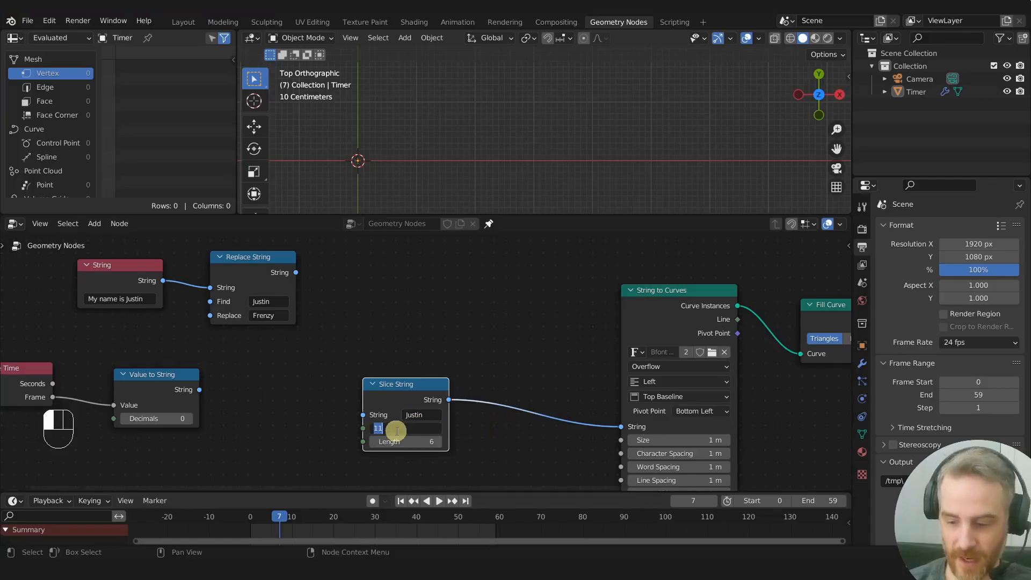
type("0")
key("Return")
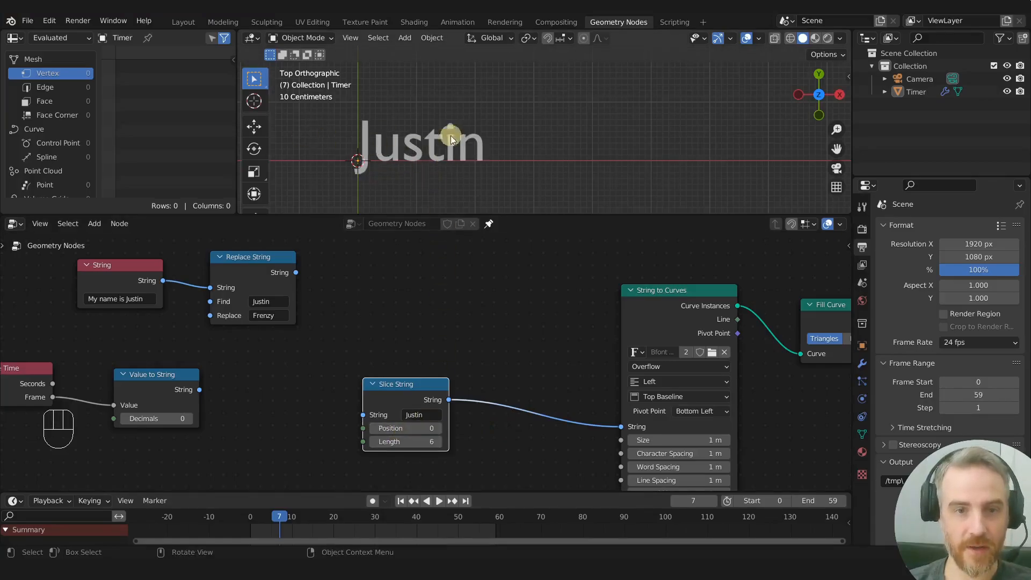
Move the Slice String node below Value to String and nudge Value to String slightly toward it
middle_click_drag(395, 377, 450, 368)
scroll(463, 367, "down", 2)
left_click_drag(451, 358, 375, 431)
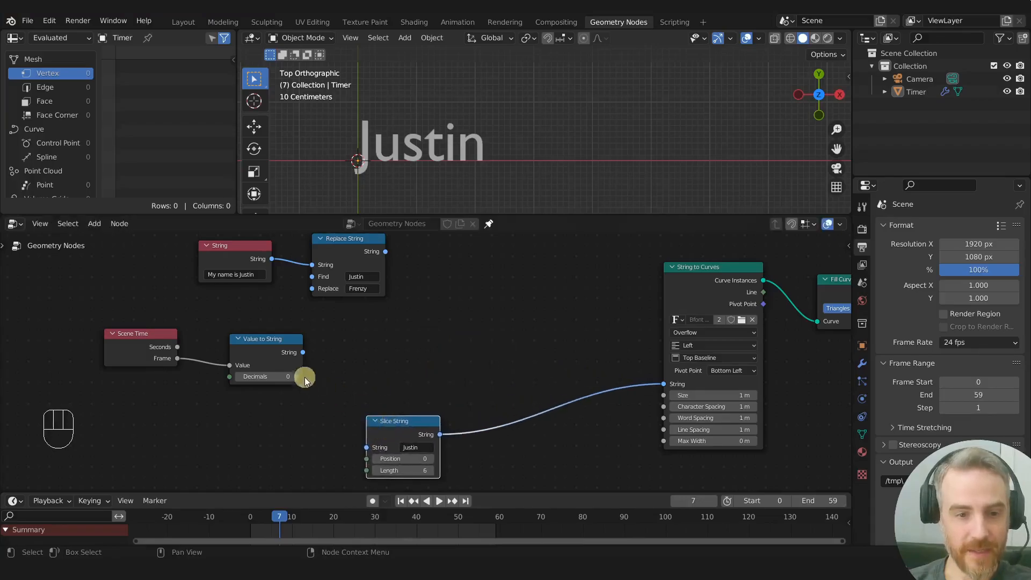
left_click_drag(301, 358, 306, 357)
Insert a Join Strings node between Slice String and String to Curves, and link Value to String into its Strings input
key("shift+a")
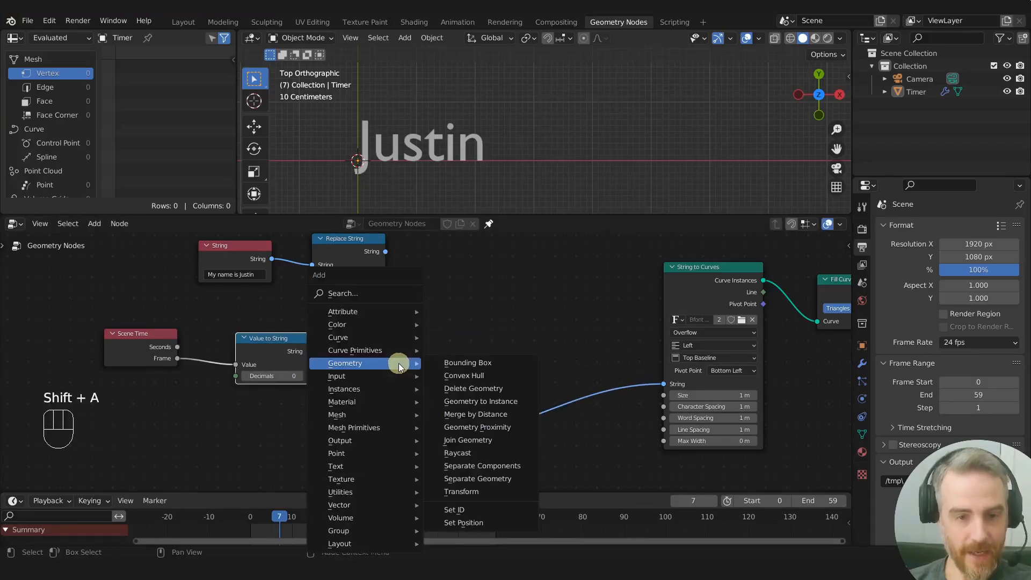
type("join")
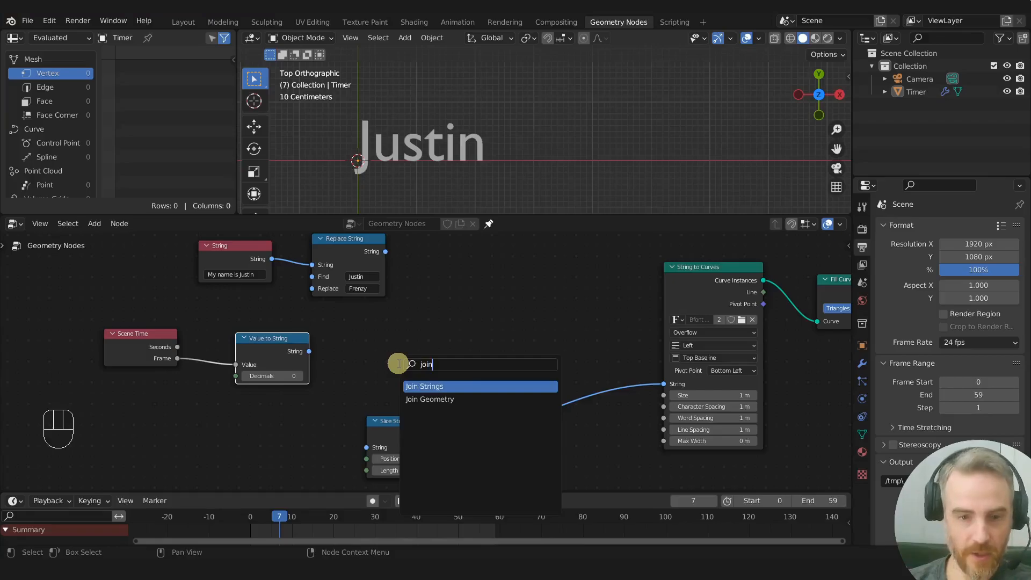
key("Return")
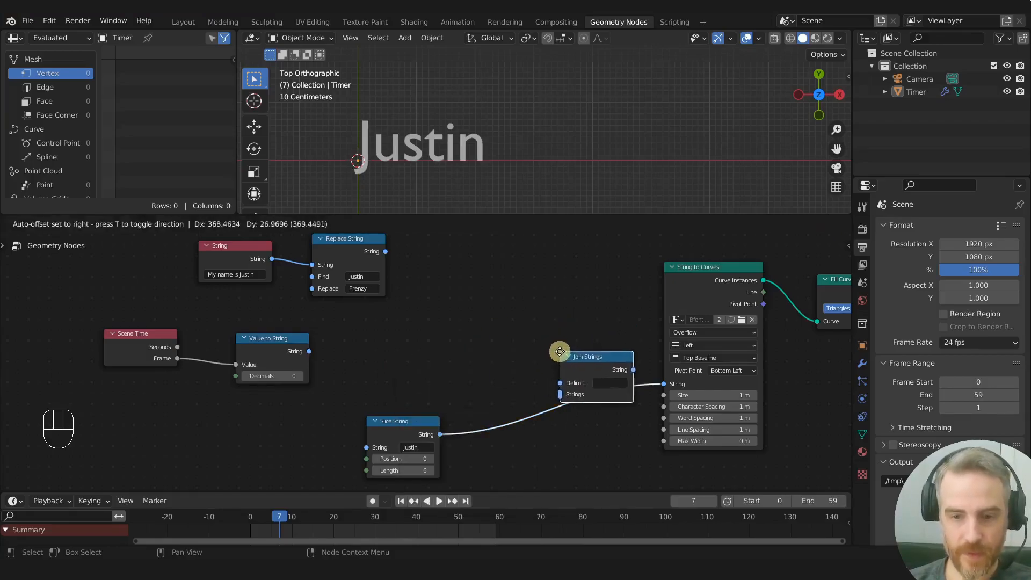
left_click(557, 378)
left_click_drag(309, 352, 548, 395)
scroll(411, 166, "down", 1)
middle_click_drag(411, 166, 543, 211, "shift")
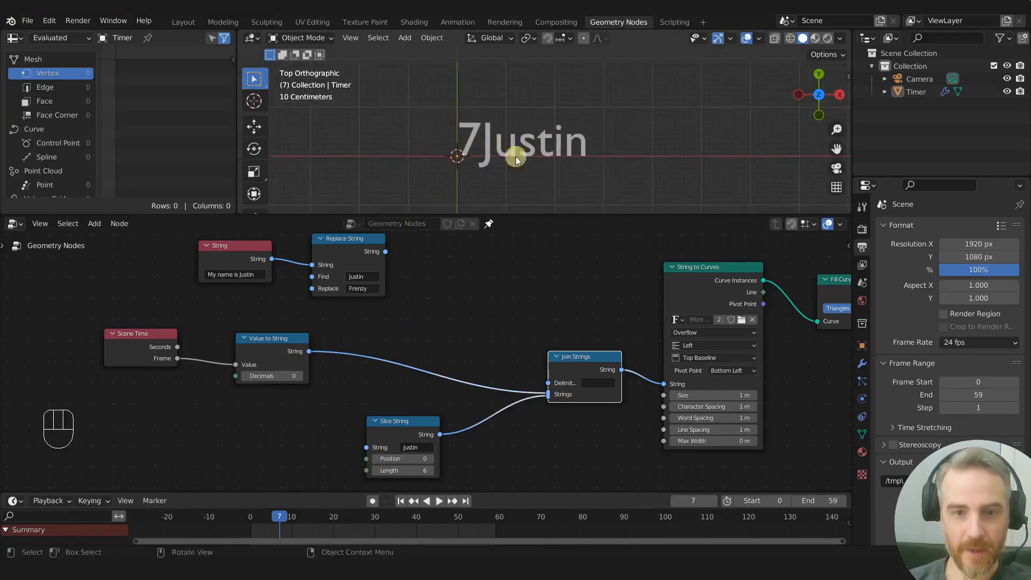
Set the Join Strings delimiter to a space and preview the joined text by playing and scrubbing to frame 13
left_click(594, 383)
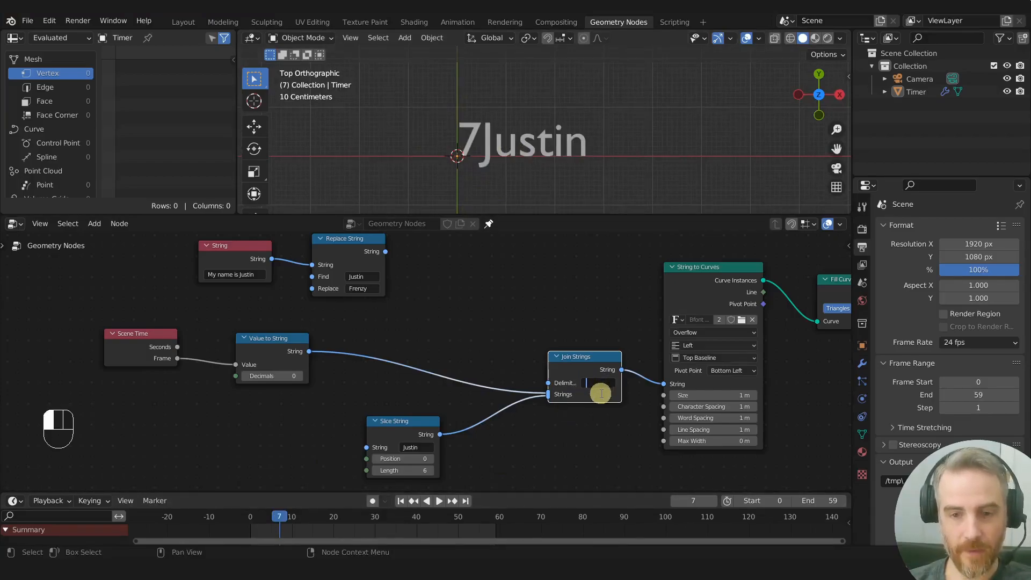
key("Return")
key("space")
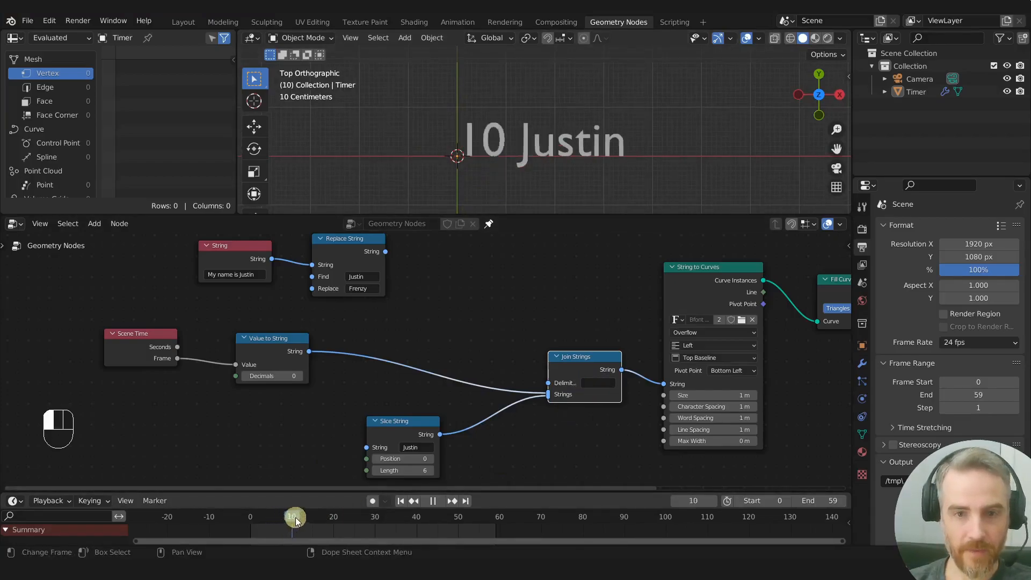
mouse_move(309, 521)
left_mouse_down()
mouse_move(283, 515)
mouse_move(321, 515)
mouse_move(255, 512)
mouse_move(304, 516)
left_mouse_up()
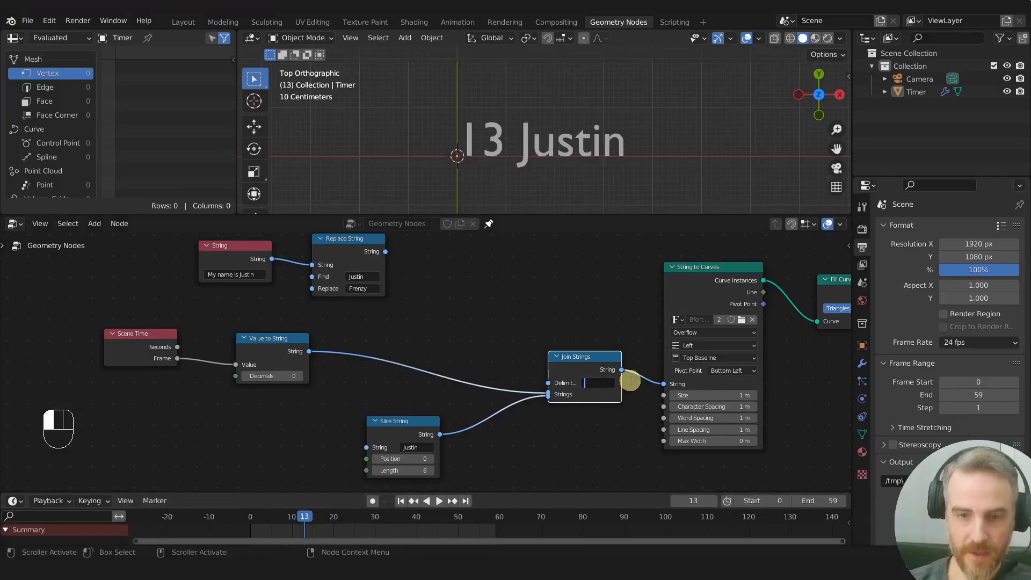
Set the Join Strings delimiter to a hyphen (-)
key("BackSpace")
key("Return")
type("-")
key("Return")
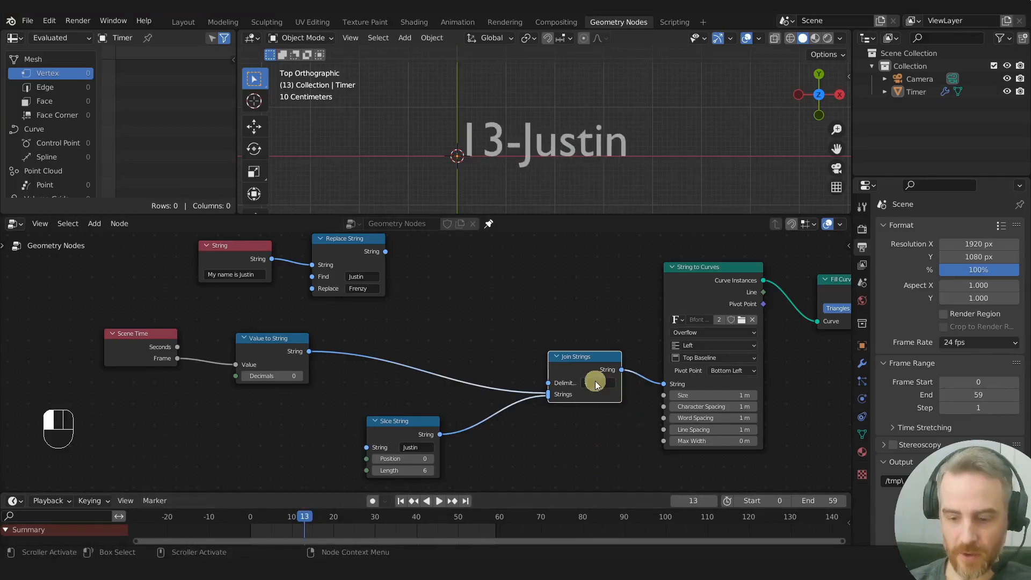
Clear the Join Strings delimiter, set the Slice String text to 0, and move Slice String slightly upward
key("BackSpace")
left_click_drag(595, 382, 594, 377)
left_click(417, 446)
left_click(414, 447)
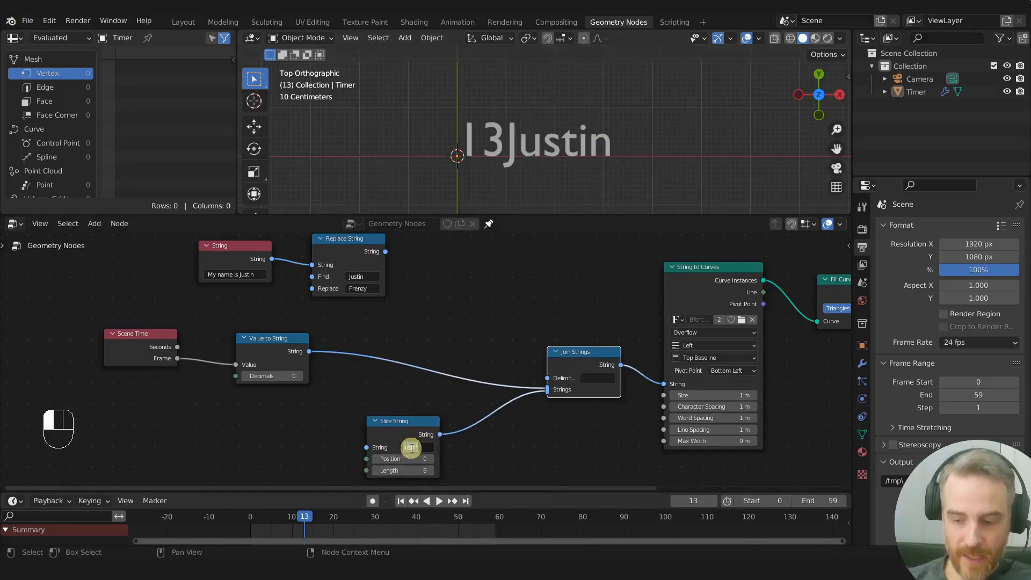
type("0")
key("Return")
left_click_drag(392, 421, 398, 400)
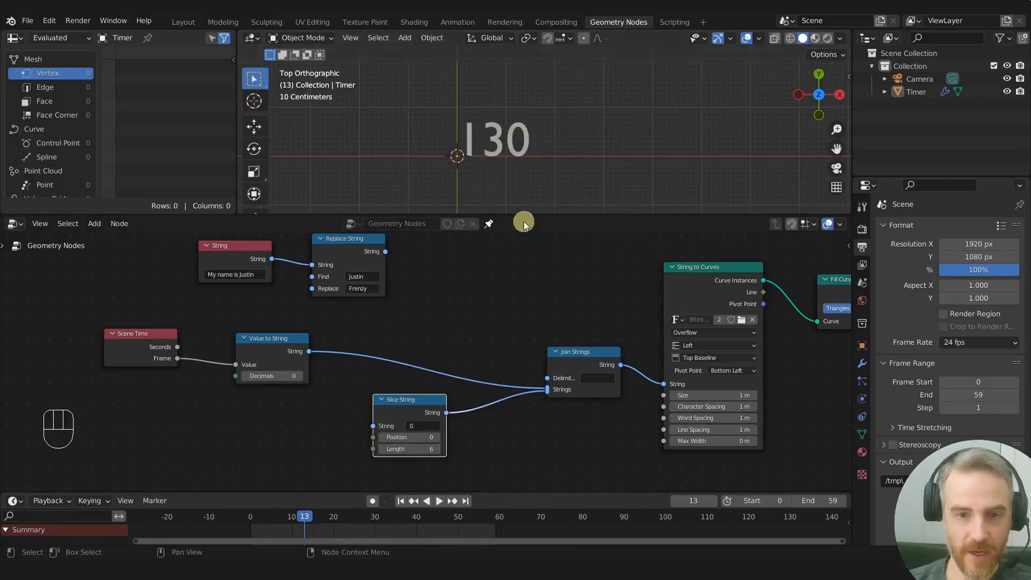
Reorder the links in the Join Strings input so the Slice String text comes before the frame number
left_click_drag(548, 388, 579, 397)
scroll(547, 388, "up", 2)
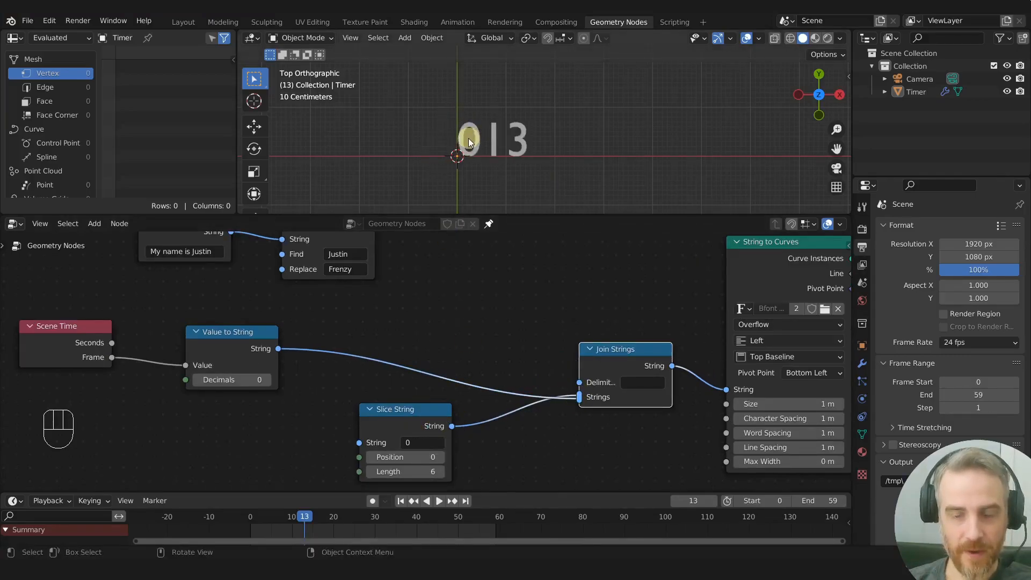
left_click_drag(392, 412, 403, 410)
middle_click_drag(412, 381, 483, 355)
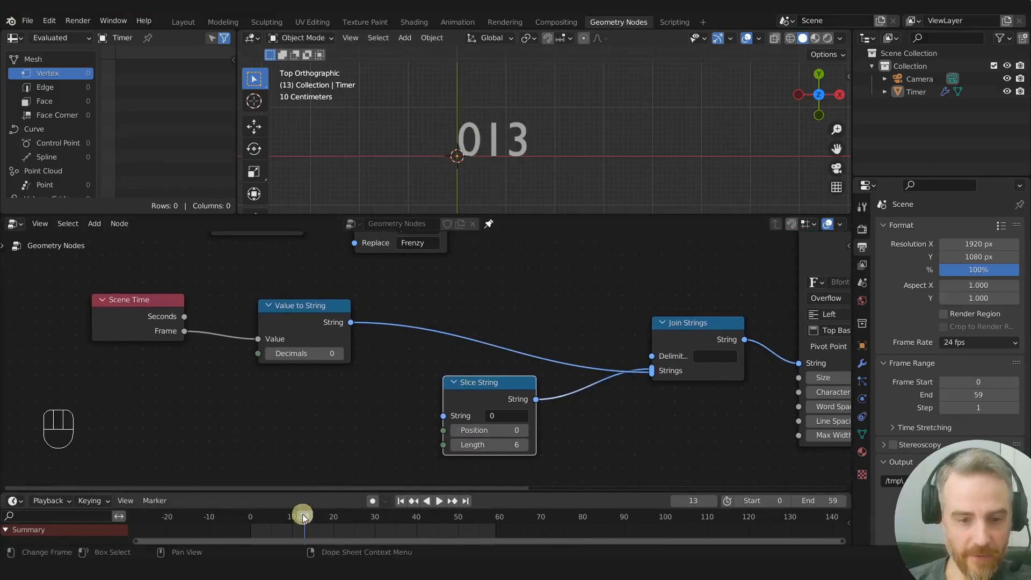
Scrub the timeline to frames 9 and 14 to check the zero prefix on one- and two-digit numbers
left_click_drag(301, 514, 288, 515)
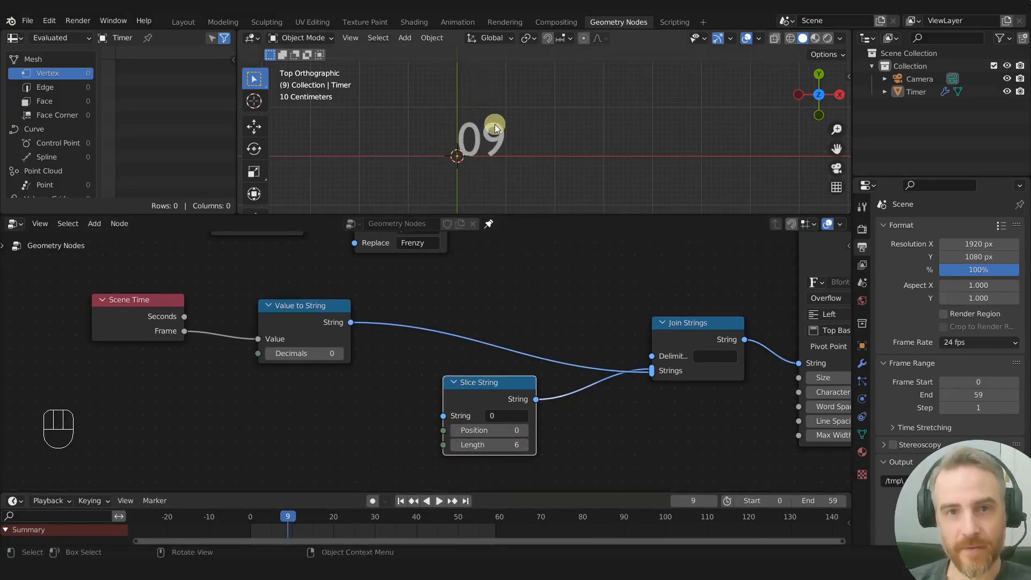
mouse_move(294, 516)
left_mouse_down()
mouse_move(255, 517)
mouse_move(299, 517)
mouse_move(275, 515)
mouse_move(308, 506)
left_mouse_up()
left_click_drag(485, 385, 494, 390)
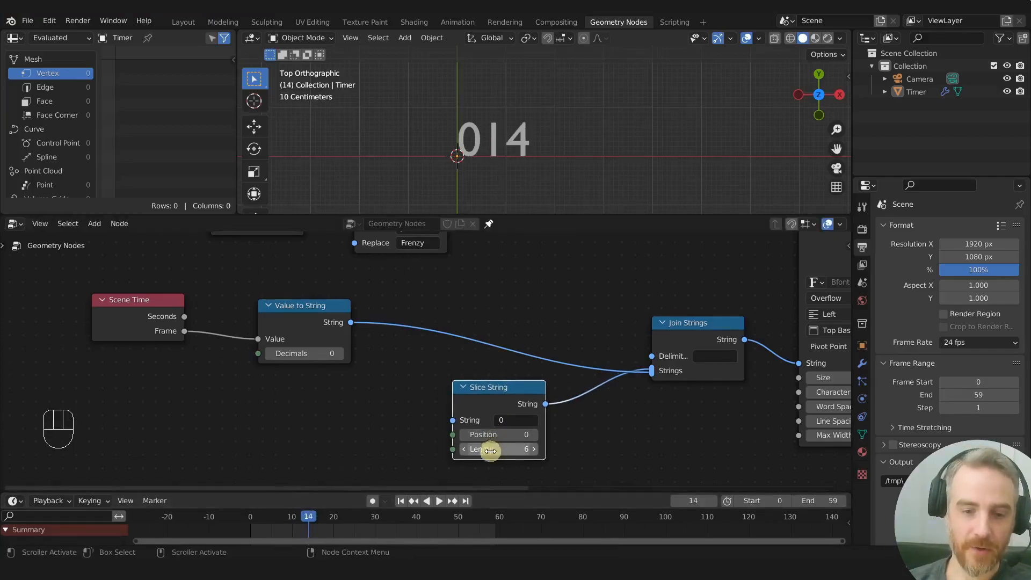
Reduce the Slice String length to 1
left_click(464, 449)
left_click(464, 449)
left_click(464, 449)
left_click(464, 449)
left_click(464, 449)
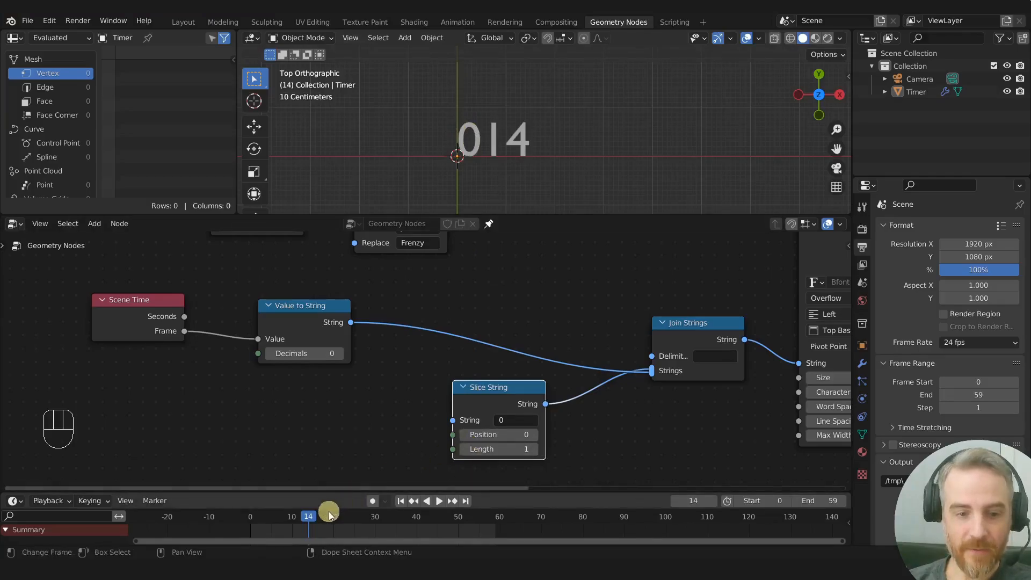
Scrub the timeline to frame 10 and reduce the Slice String length to 0
left_click(259, 515)
key("space")
left_click_drag(259, 515, 291, 515)
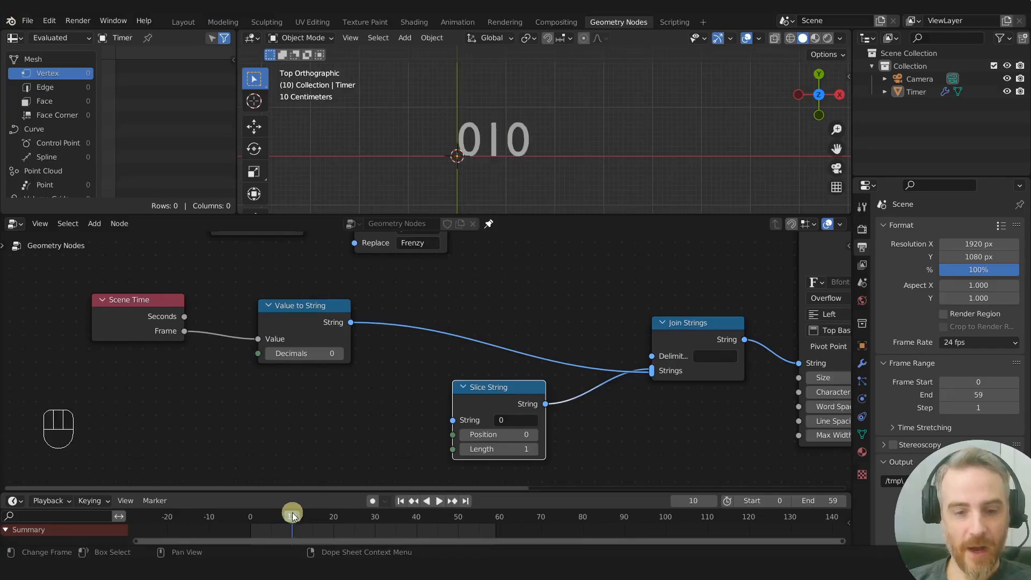
left_click(464, 449)
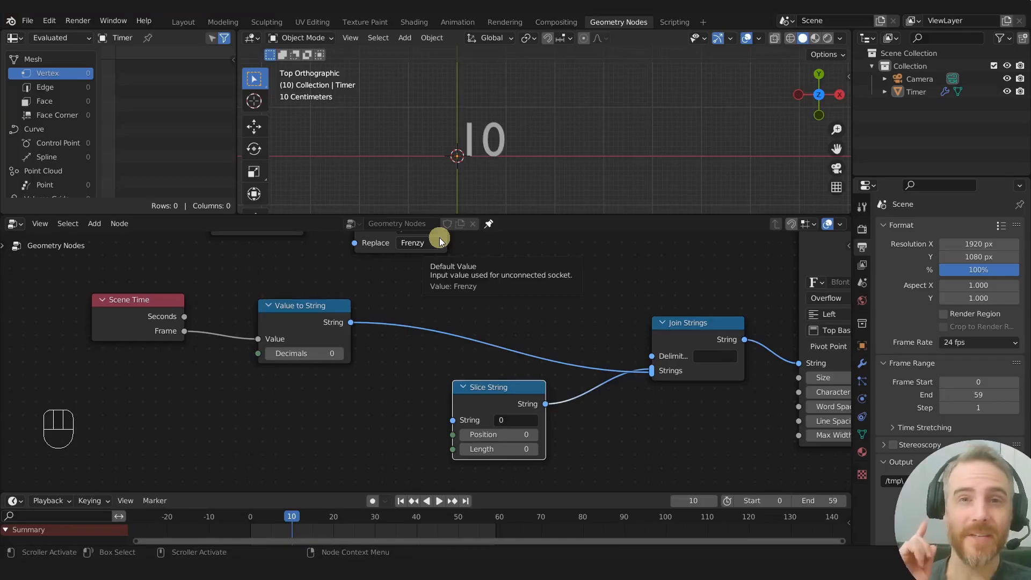
Add a String Length node below Value to String and link the Value to String output into it
left_click_drag(494, 394, 508, 399)
left_click_drag(299, 315, 325, 333)
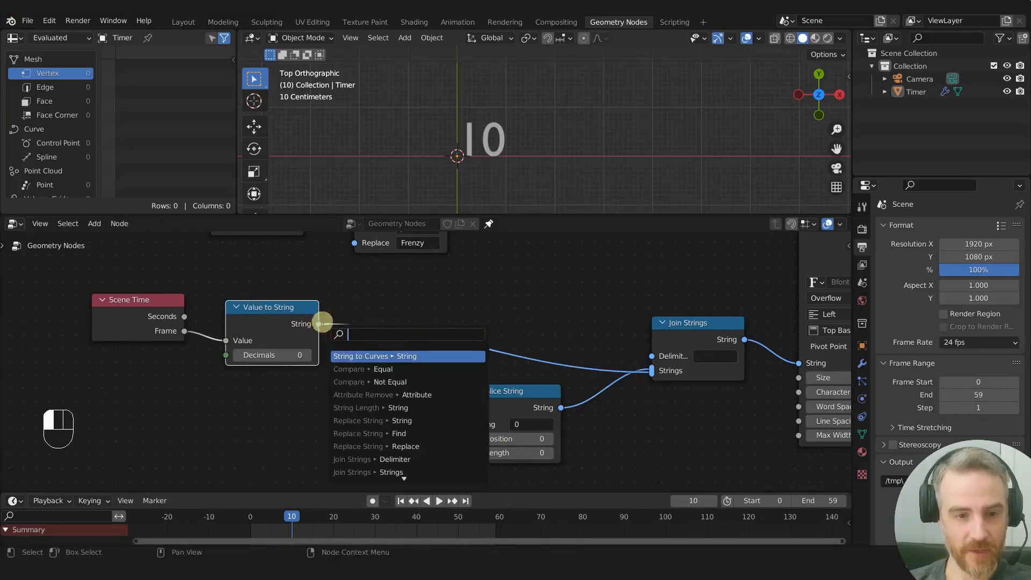
key("Escape")
key("shift+a")
type("sstring")
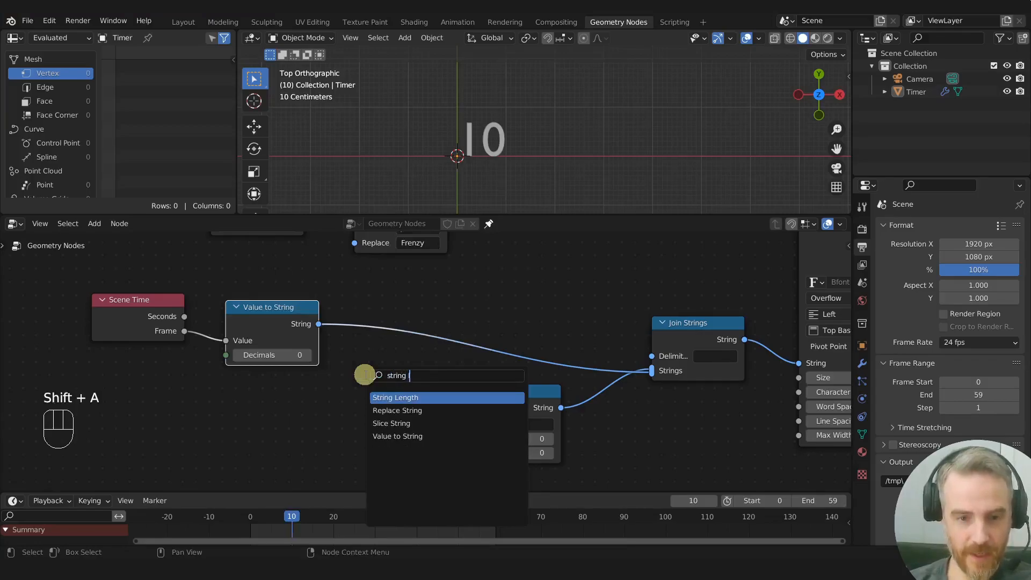
key("Return")
left_click(336, 364)
left_click_drag(318, 324, 338, 401)
left_click(376, 373)
Duplicate the Value to String node and link the String Length output into the copy's Value input
scroll(376, 373, "down", 4)
left_click(313, 329)
key("shift+d")
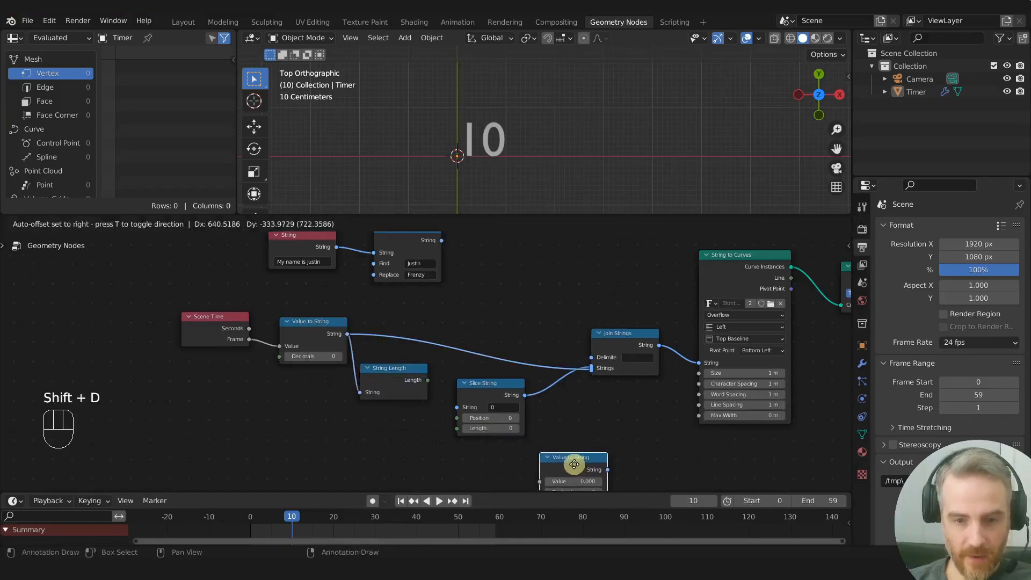
left_click(580, 388)
left_click_drag(414, 317, 549, 403)
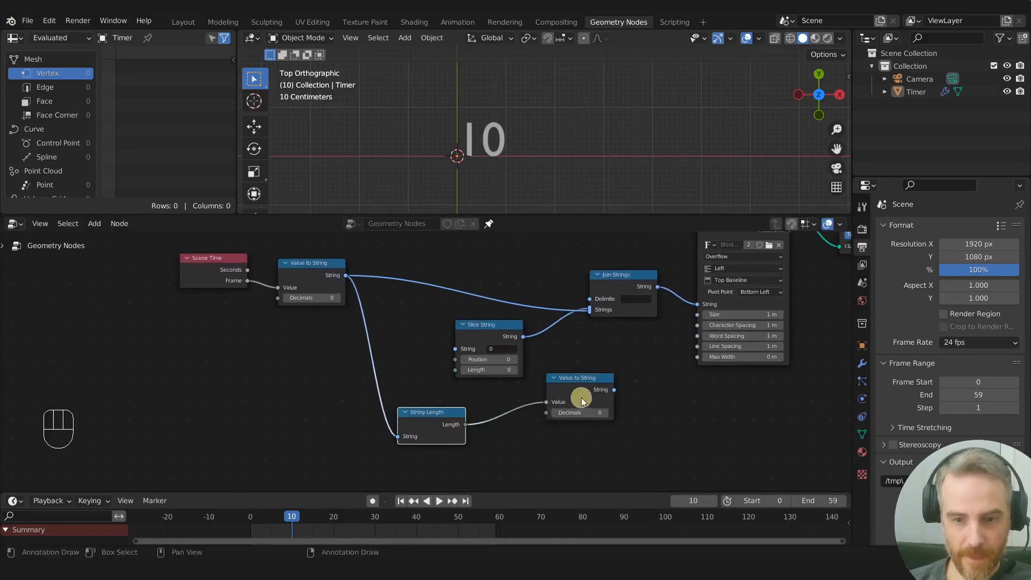
Link the duplicated Value to String output into the String input of String to Curves
middle_click_drag(576, 396, 473, 419)
left_click_drag(501, 422, 526, 404)
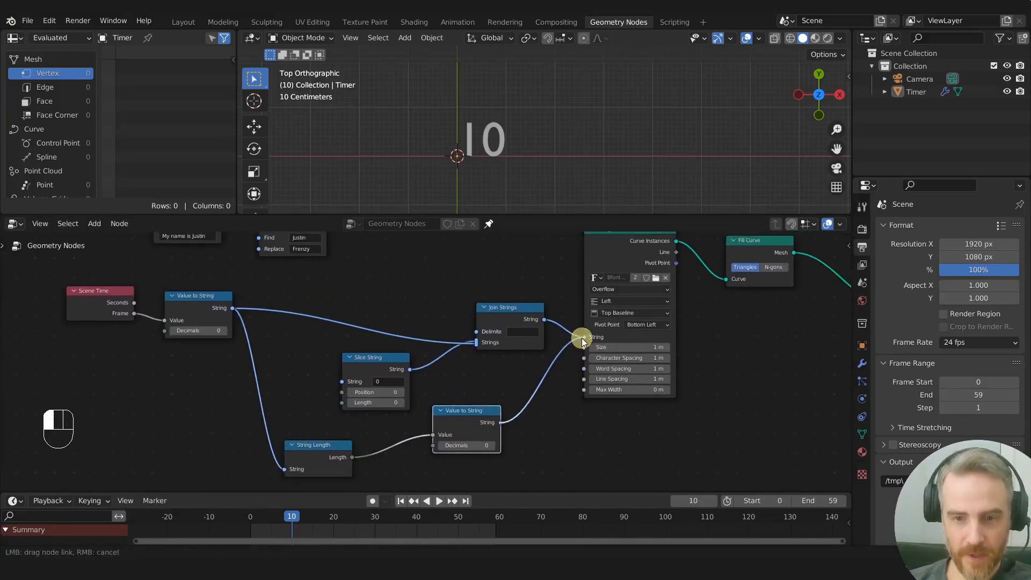
left_click_drag(581, 337, 584, 337)
scroll(484, 135, "up", 1)
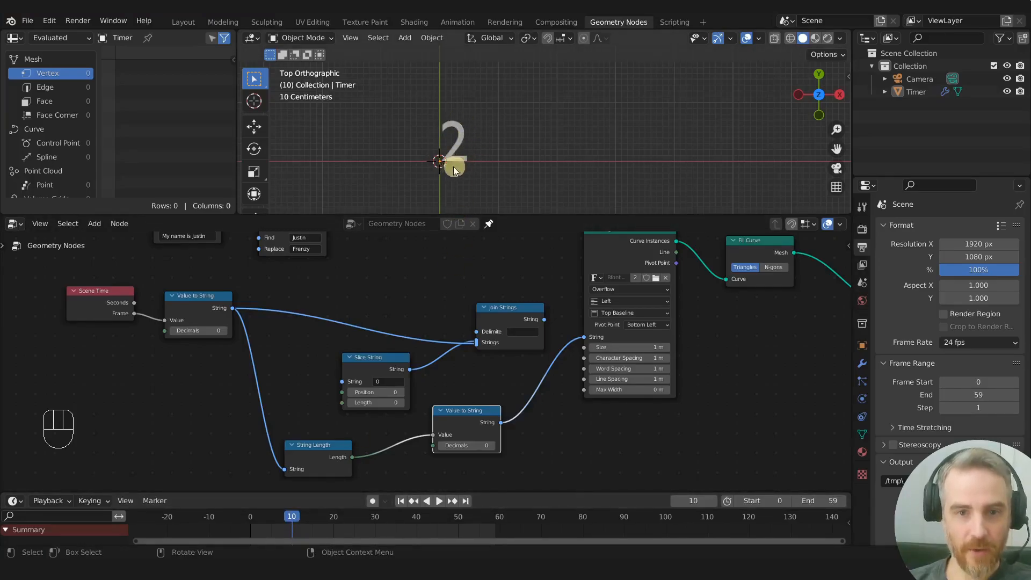
Link the String node that holds the sample sentence into String Length to count its characters
scroll(359, 308, "up", 1)
middle_click_drag(359, 308, 395, 320)
scroll(394, 322, "down", 2)
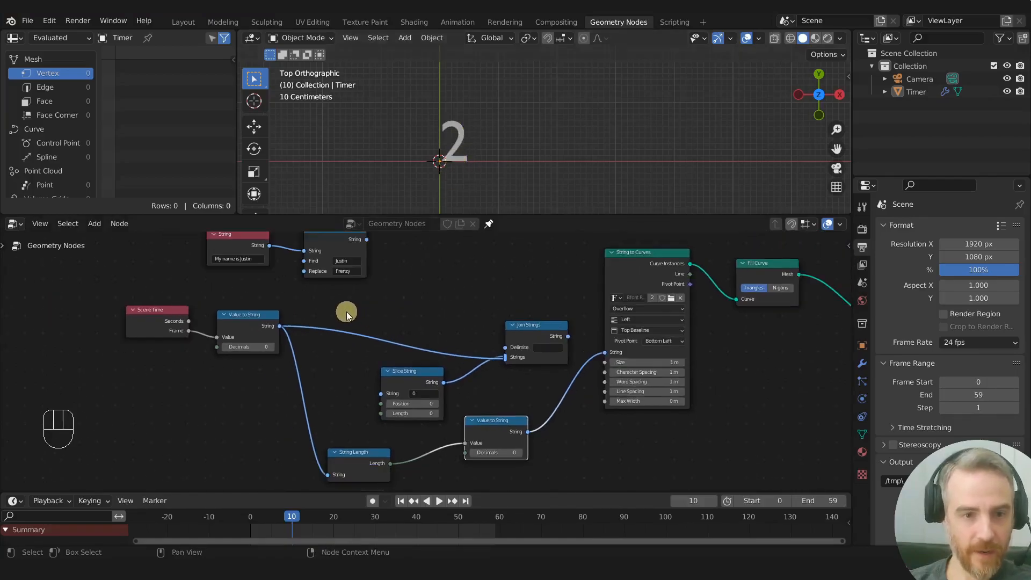
left_click_drag(268, 245, 328, 402)
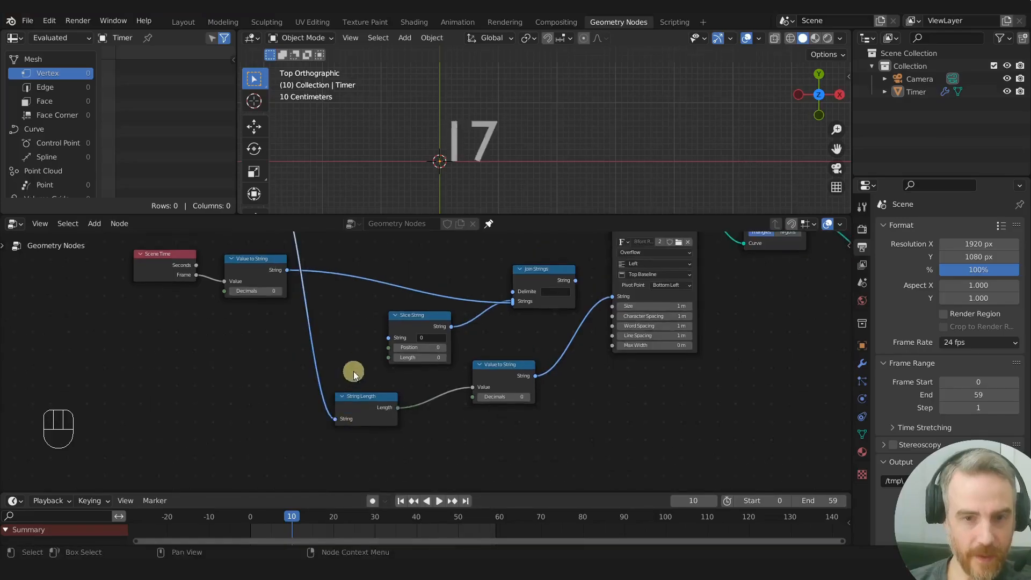
middle_click_drag(489, 151, 493, 184)
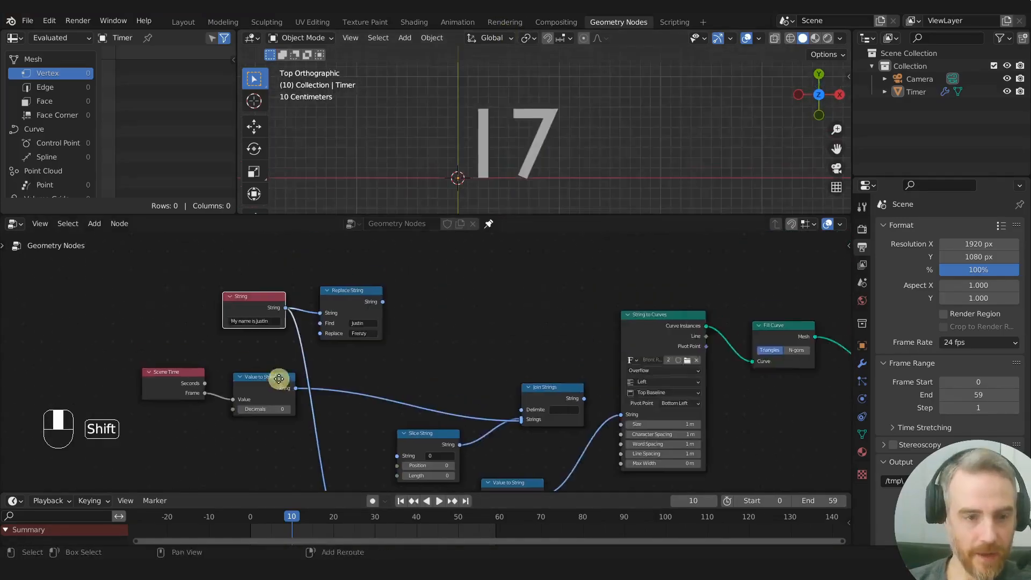
scroll(258, 376, "up", 2)
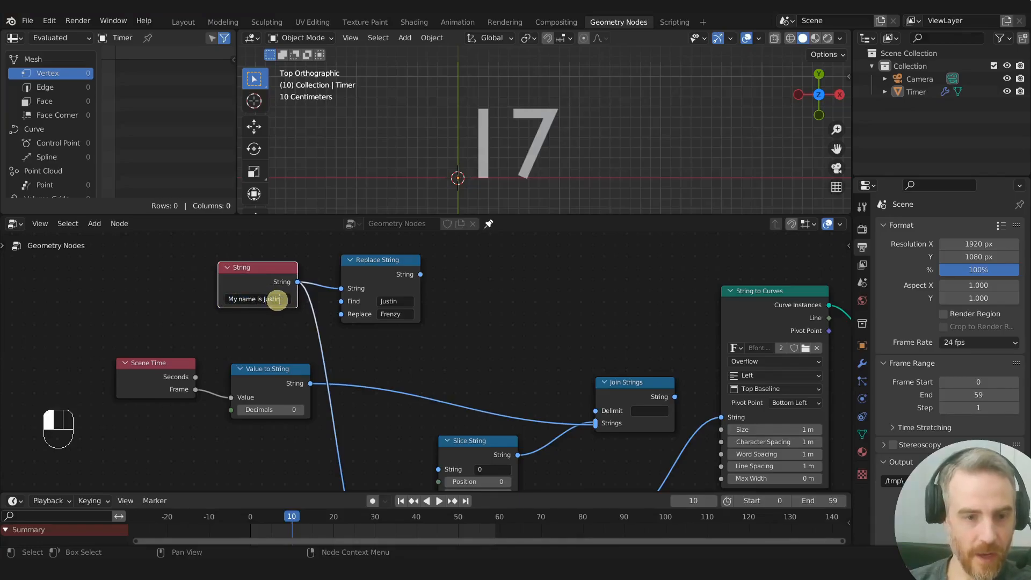
Replace the String node's sentence with just the first name
left_click_drag(281, 300, 213, 296)
type("Jus")
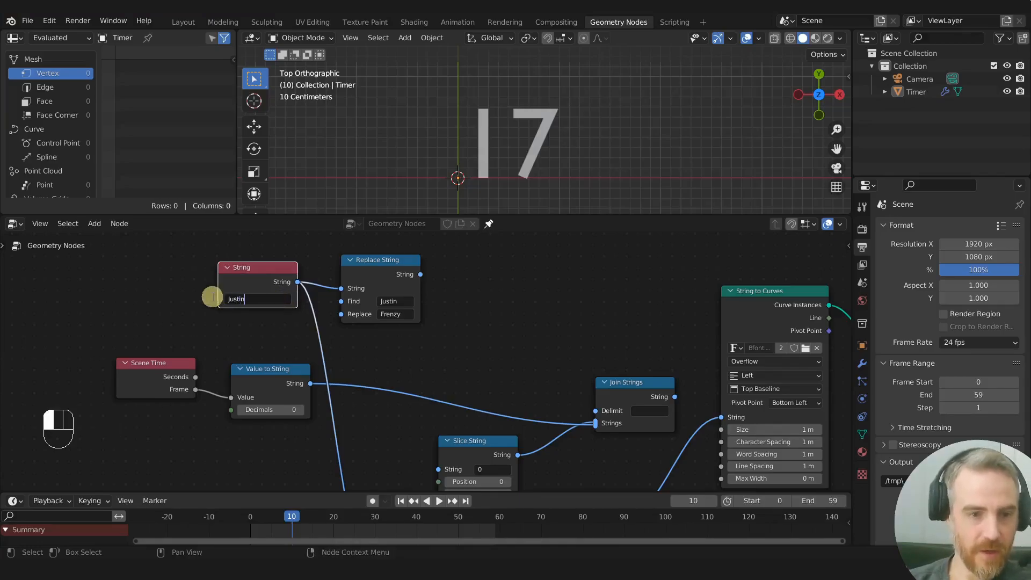
type("tin")
key("Return")
scroll(536, 277, "down", 4)
middle_click_drag(536, 276, 475, 215)
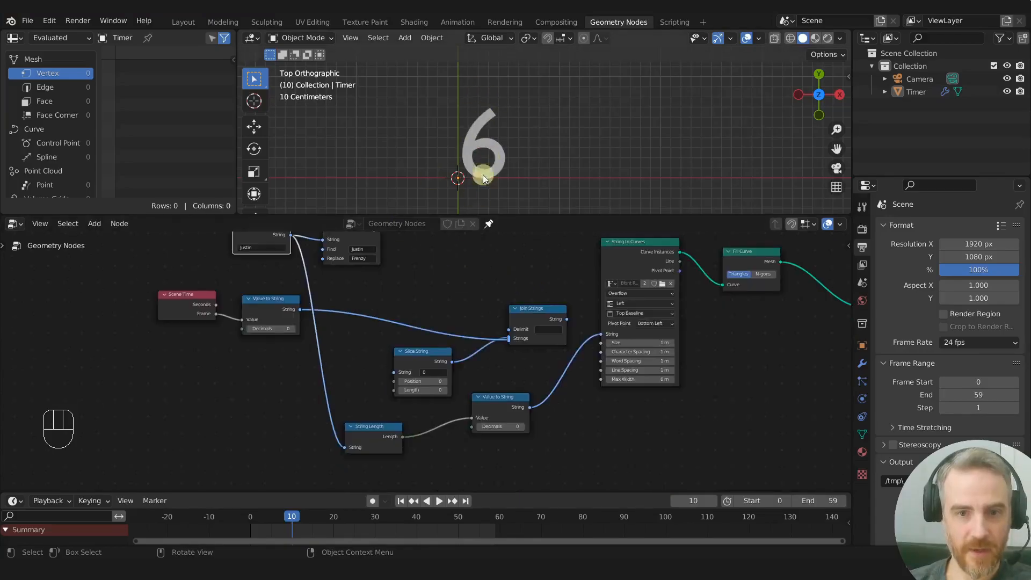
Relink the Value to String output into String Length and move String Length below it
left_click(375, 433)
left_click_drag(374, 432, 335, 369)
left_click_drag(298, 308, 302, 311)
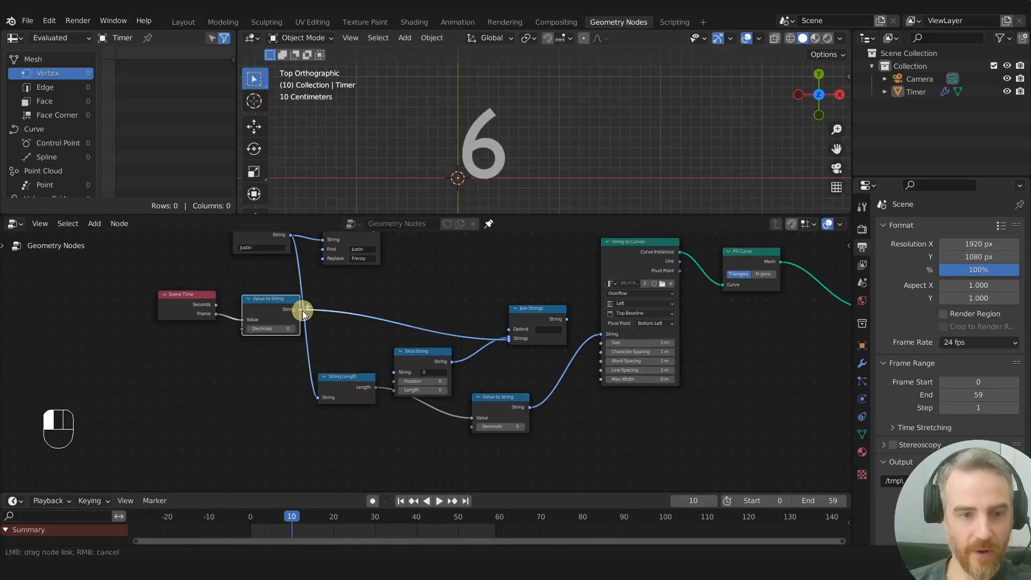
left_click_drag(311, 382, 346, 408)
Play and scrub the timeline past frame 100 and back to frame 9 to check the frame number's character count
left_click_drag(293, 517, 681, 531)
key("space")
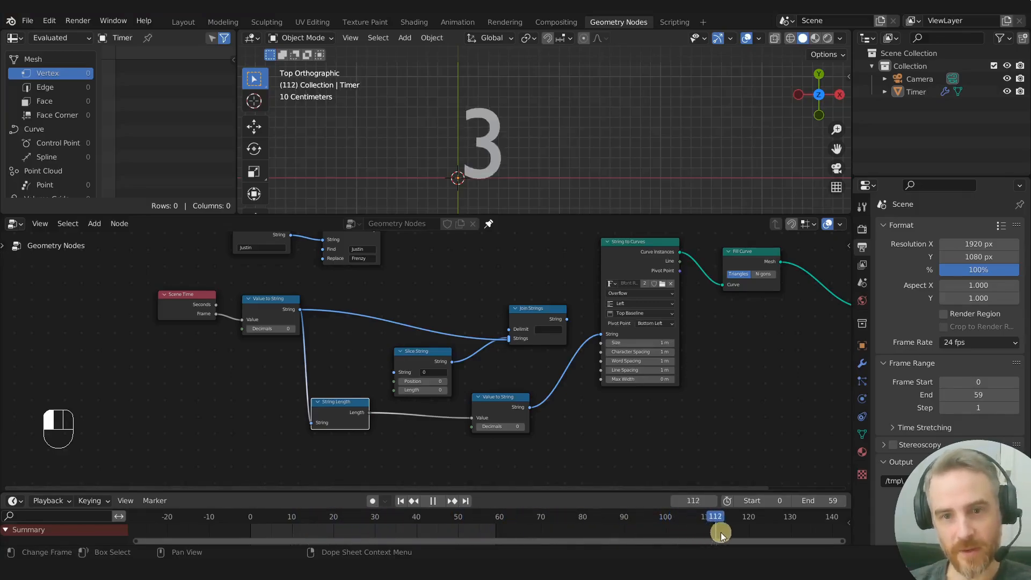
left_click_drag(725, 533, 288, 522)
Move String Length closer to Value to String and shift Slice String toward Join Strings
scroll(339, 451, "up", 2)
middle_click_drag(346, 413, 409, 447)
left_click_drag(419, 436, 406, 381)
left_click_drag(488, 375, 520, 369)
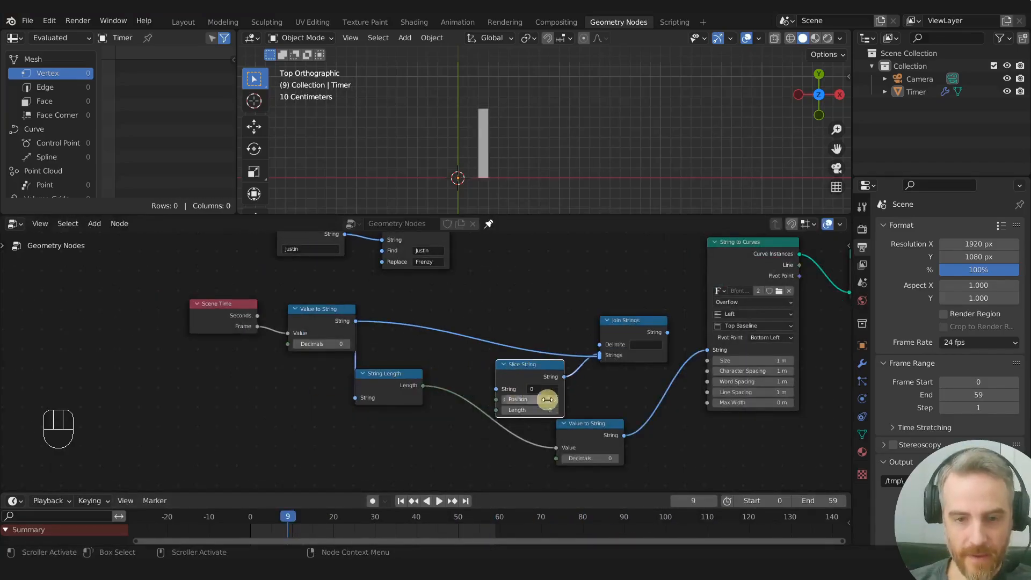
middle_click_drag(534, 398, 489, 400)
scroll(487, 409, "up", 2)
Set the Slice String length to 0 and move Slice String and Join Strings to make room beside String Length
mouse_move(485, 412)
left_mouse_down()
mouse_move(518, 410)
mouse_move(501, 412)
left_mouse_up()
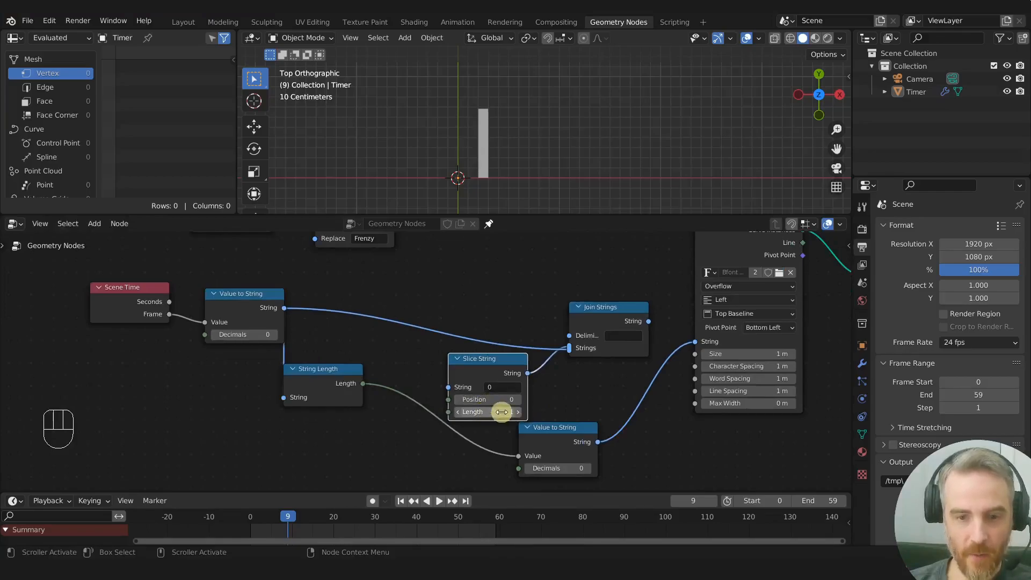
left_click(455, 412)
left_click_drag(486, 373, 487, 367)
left_click_drag(532, 301, 587, 374)
key("g")
left_click(597, 362)
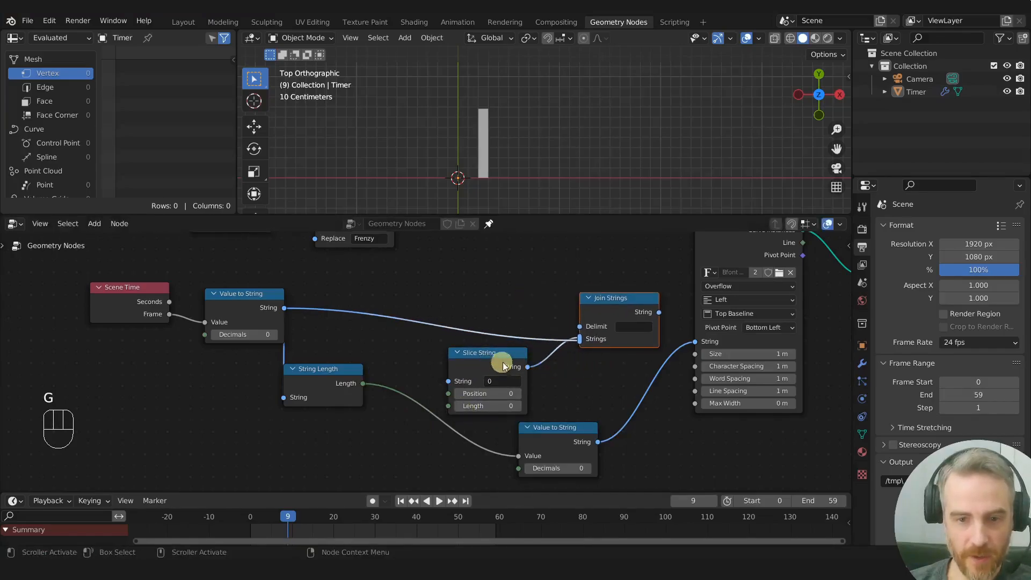
left_click_drag(507, 363, 529, 359)
Insert a Math node between String Length and the second Value to String, feeding String Length into its second value
left_click(423, 356)
key("shift+a")
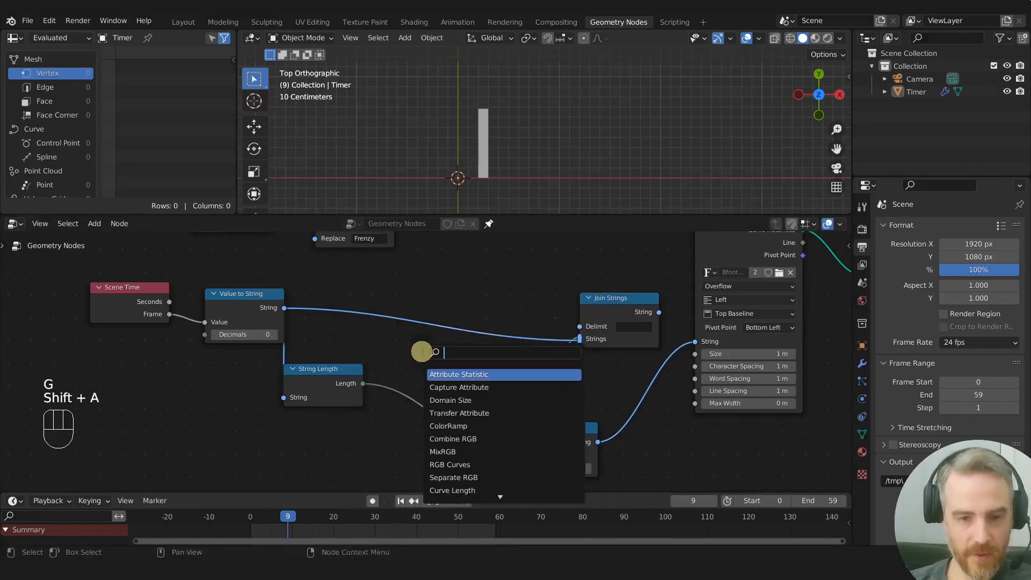
type("ma")
key("Return")
left_click(424, 396)
left_click_drag(424, 397, 392, 391)
middle_click_drag(397, 424, 373, 394)
left_click_drag(351, 419, 353, 433)
Set the Math node's first value to 0 and its operation to Subtract
left_click(400, 421)
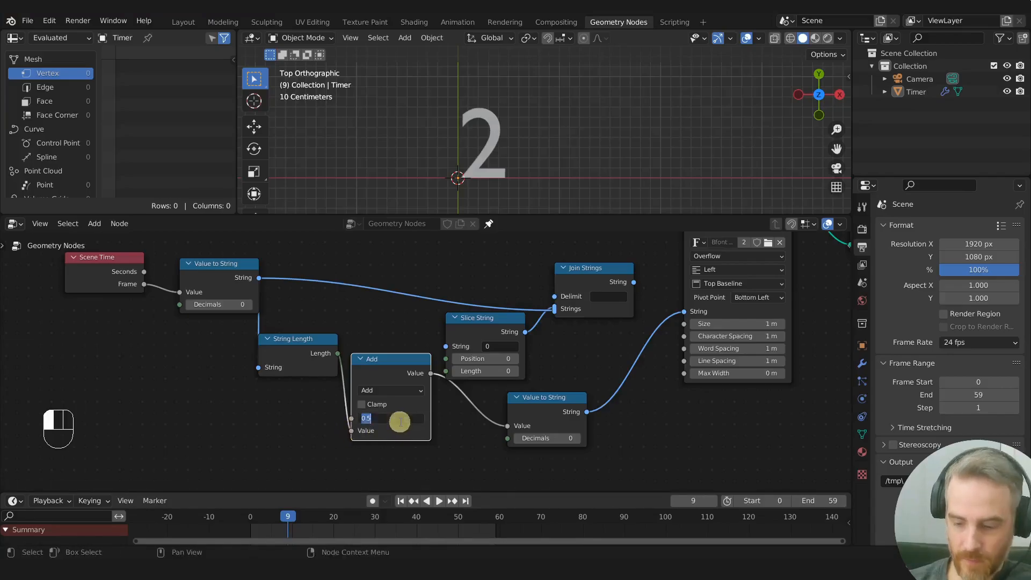
type("0")
key("Return")
left_click(388, 392)
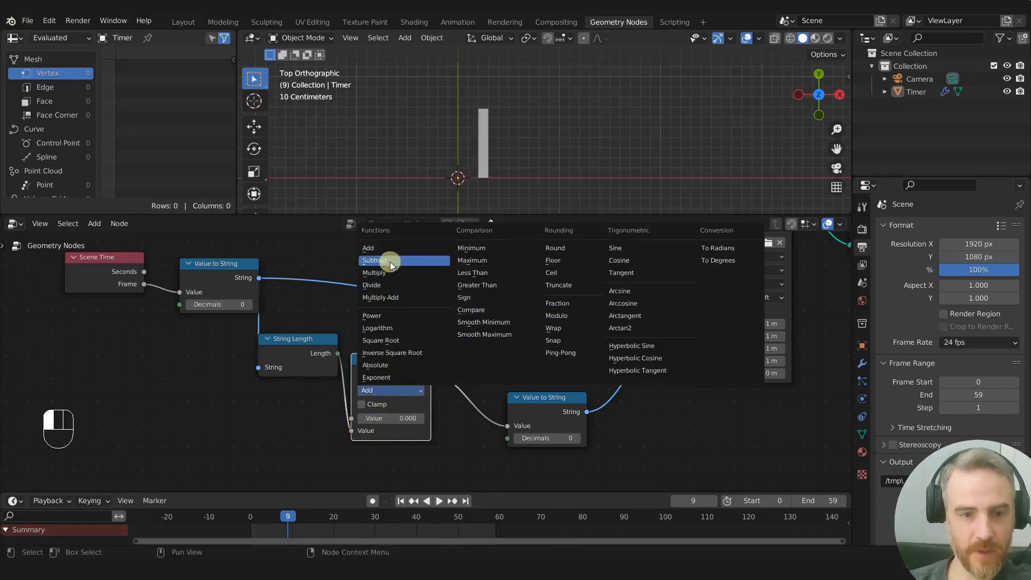
left_click(391, 265)
left_click_drag(389, 361, 390, 356)
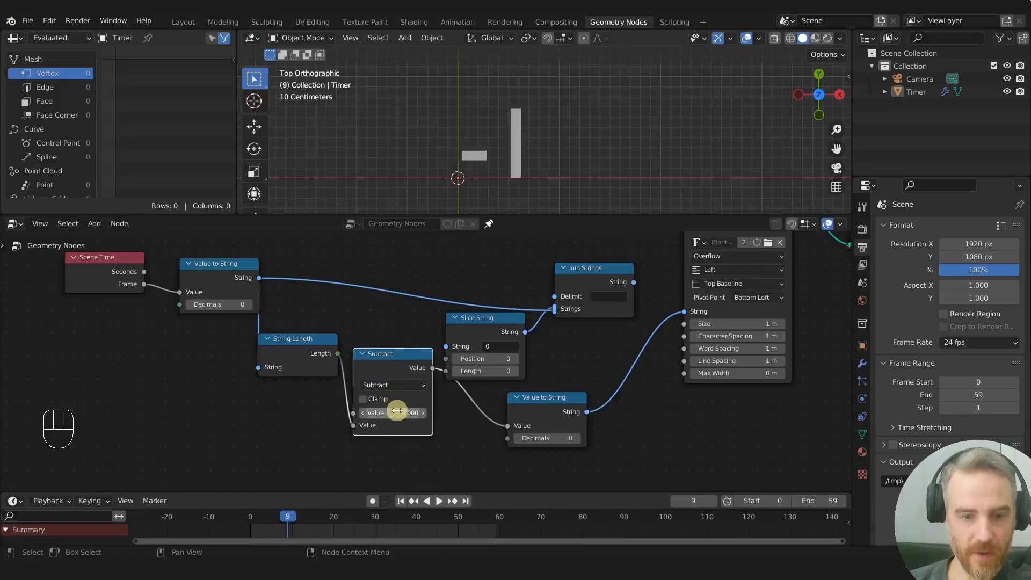
Set the Subtract node's first value to 1 and nudge the String Length and Subtract nodes apart
left_click_drag(313, 340, 308, 338)
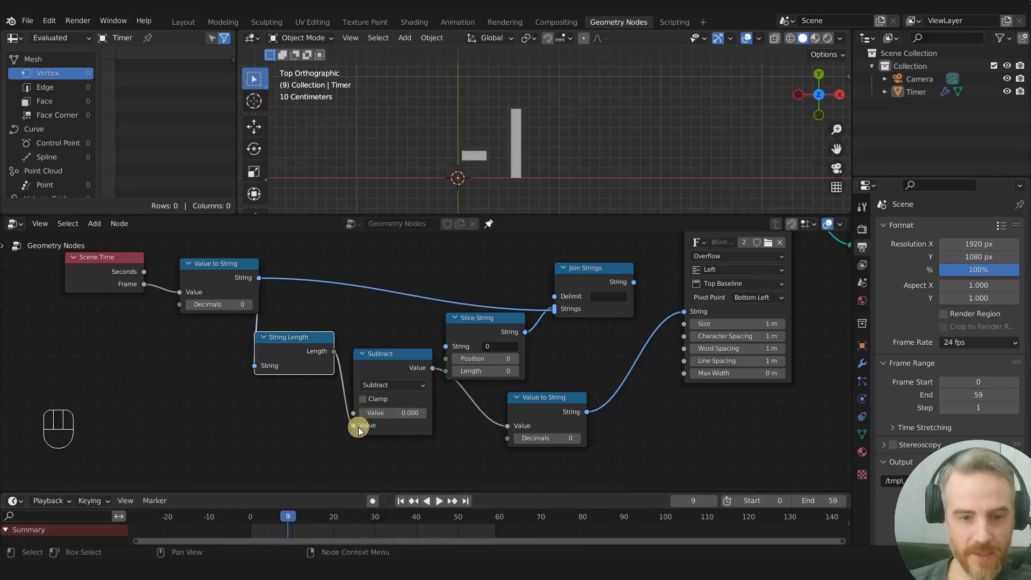
left_click_drag(392, 369, 386, 377)
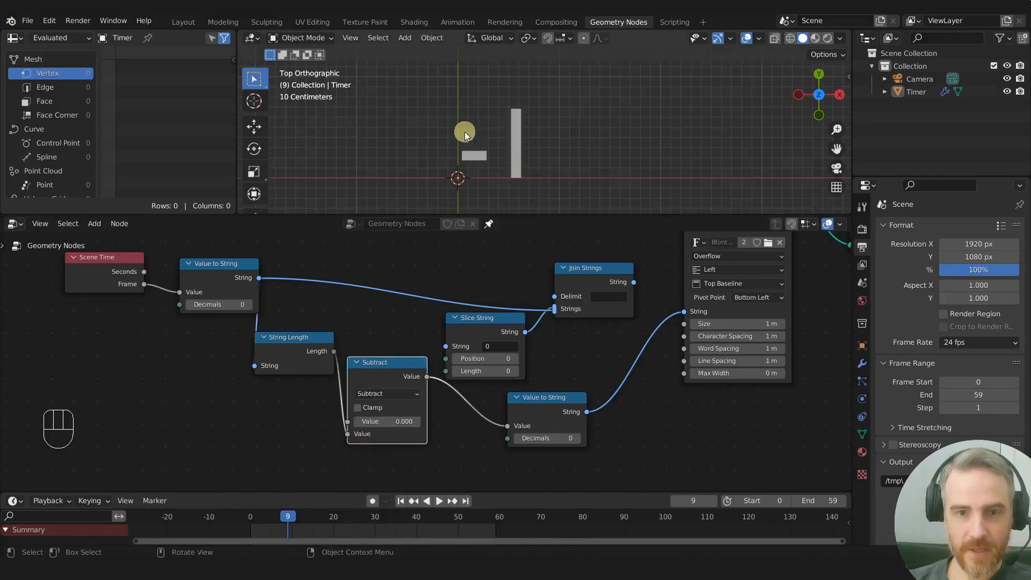
left_click(381, 429)
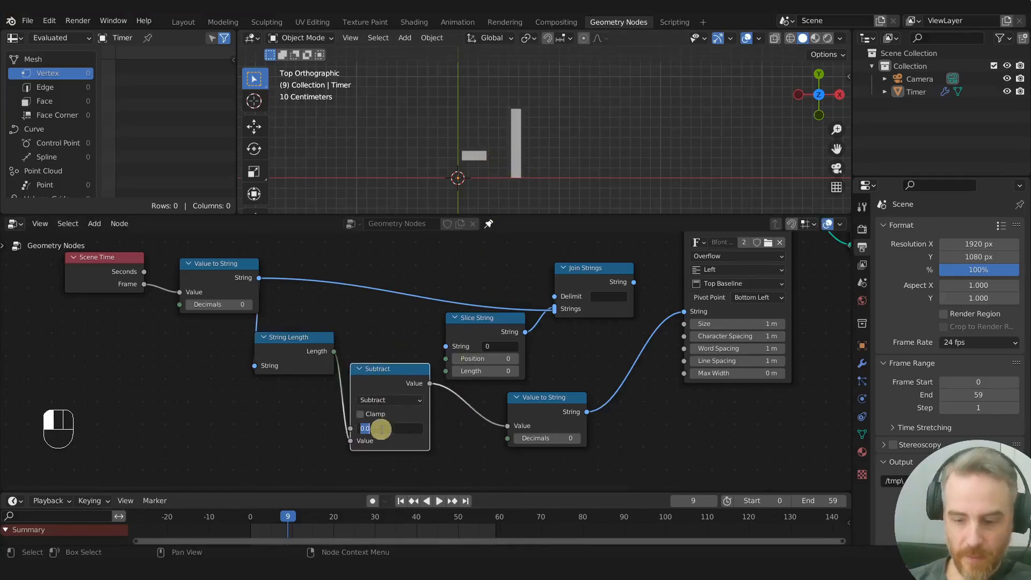
type("1")
key("Return")
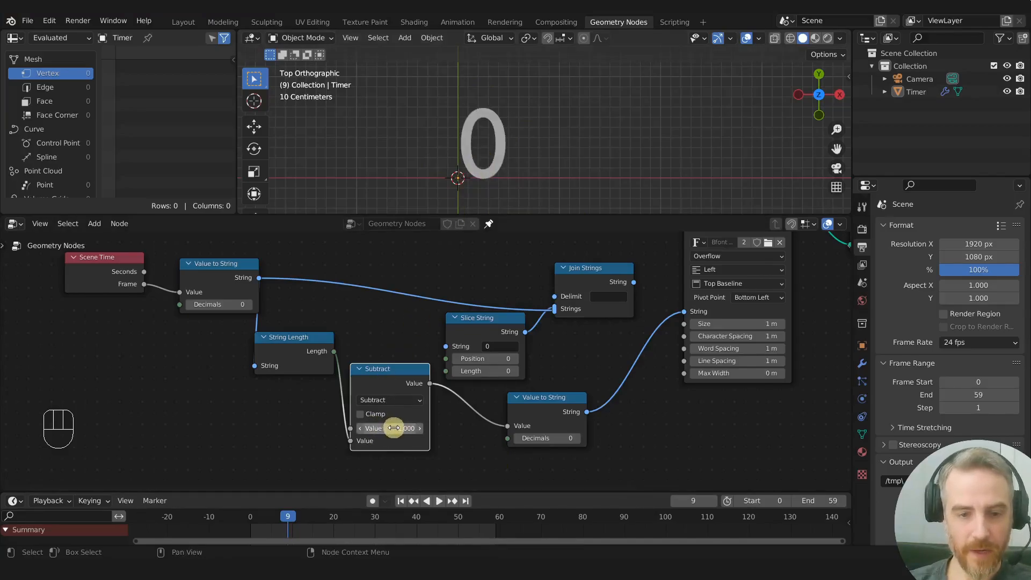
left_click_drag(294, 338, 297, 341)
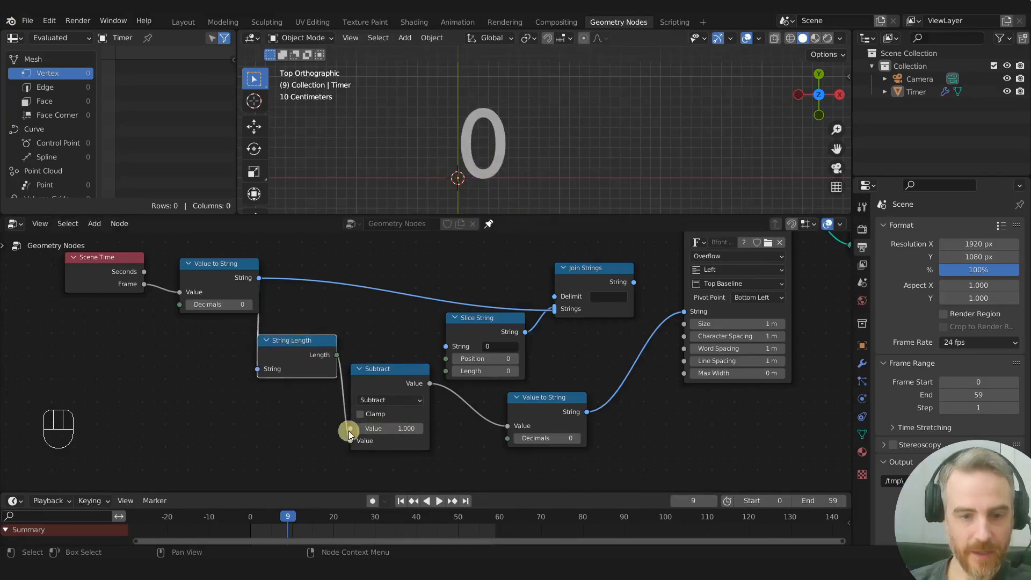
Set the Subtract node's first value to 2 and check the output at frame 10
left_click_drag(292, 514, 293, 517)
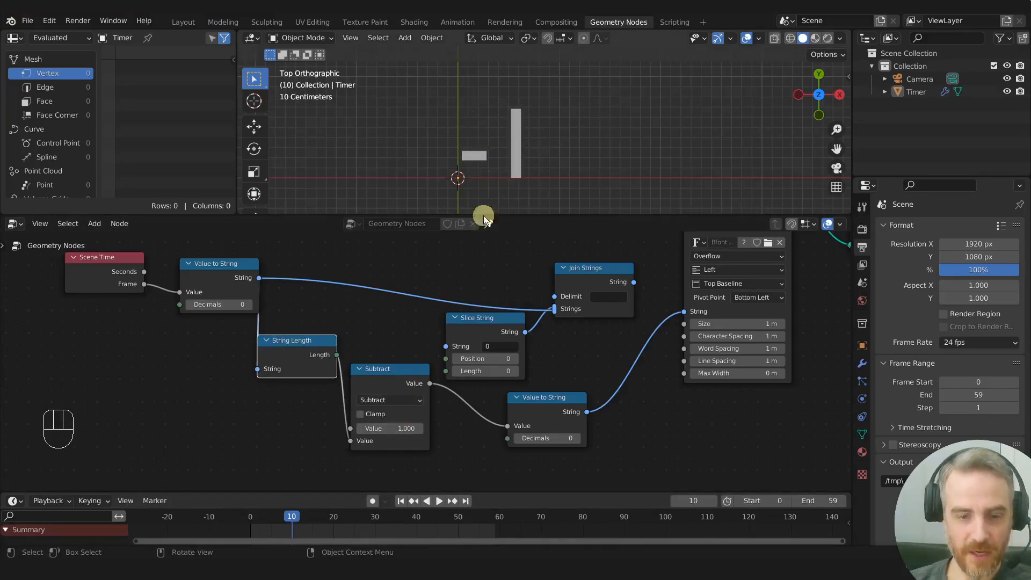
left_click(390, 427)
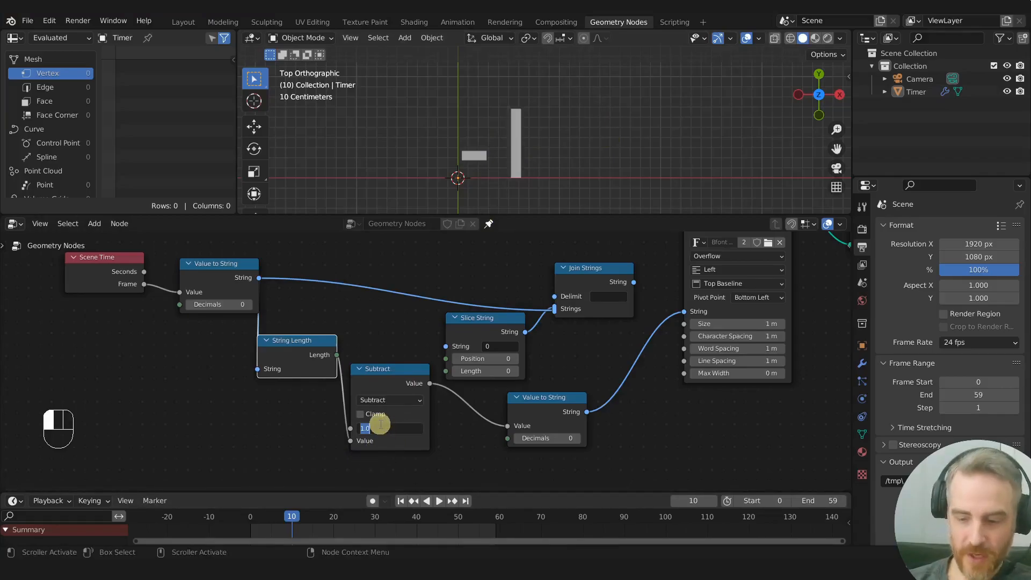
type("2")
key("Return")
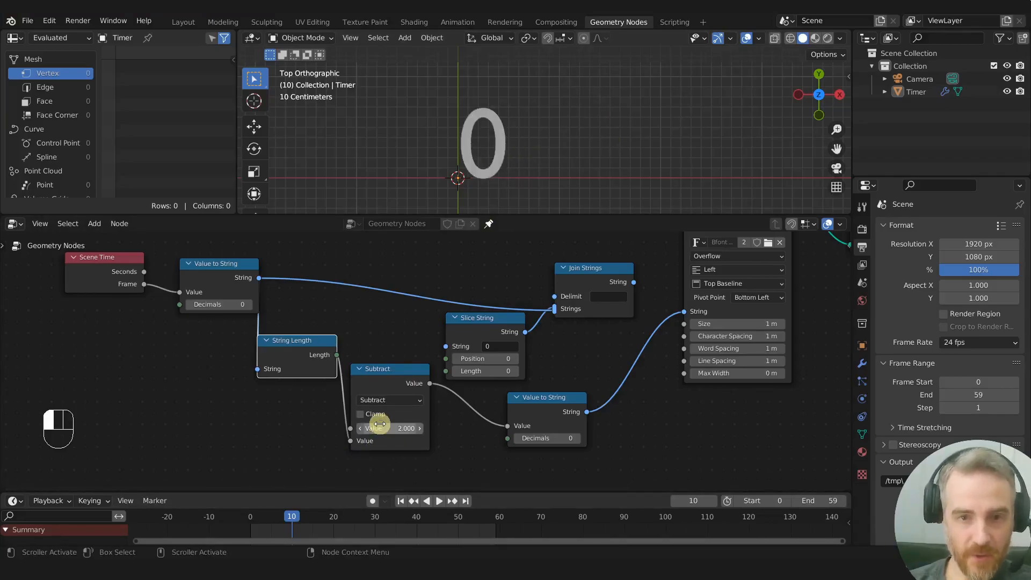
mouse_move(290, 517)
left_mouse_down()
mouse_move(255, 517)
mouse_move(291, 515)
left_mouse_up()
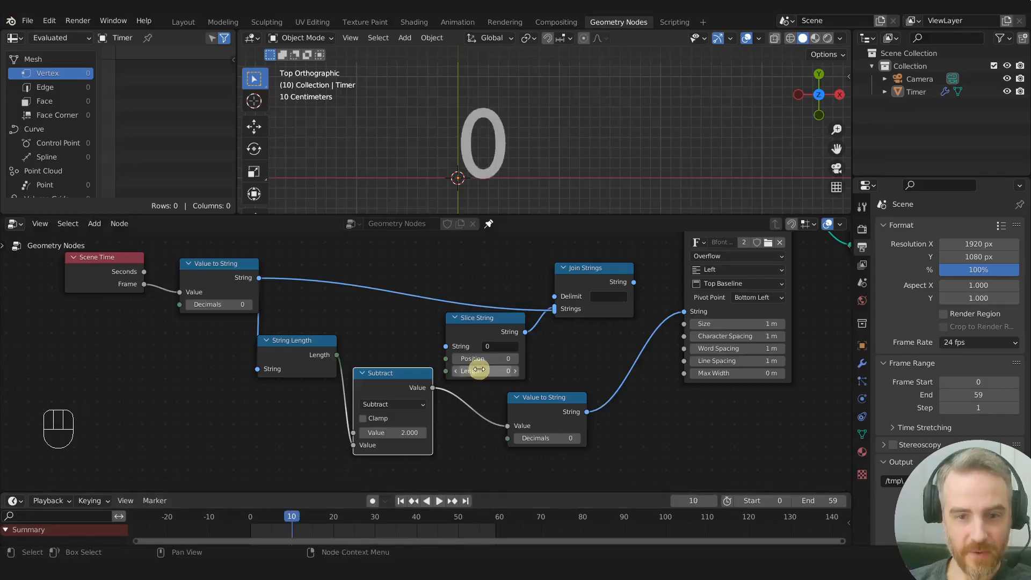
Feed the Subtract value into Slice String's Length and the Join Strings output into the String to Curves node's String
left_click(511, 371)
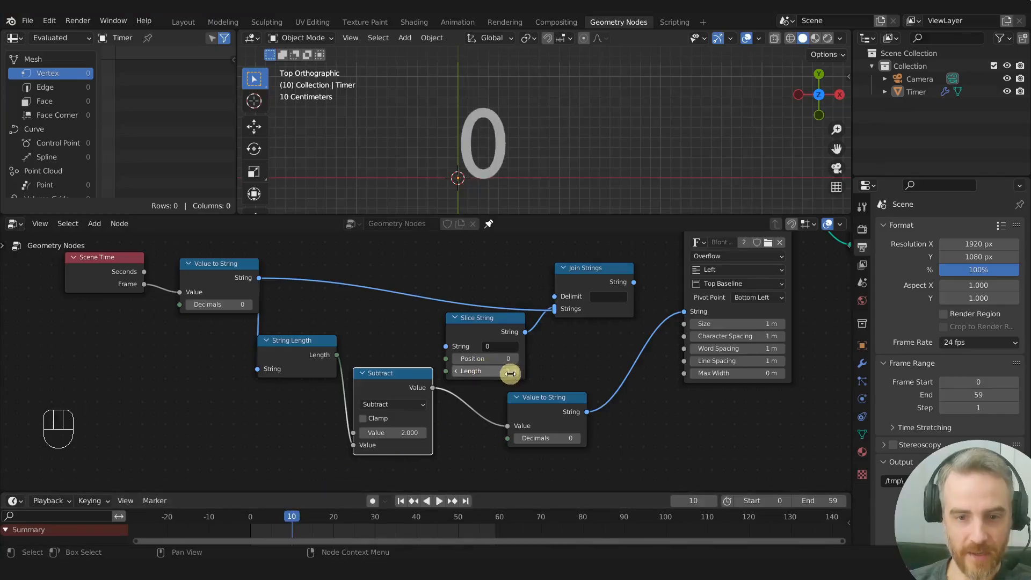
left_click(453, 370)
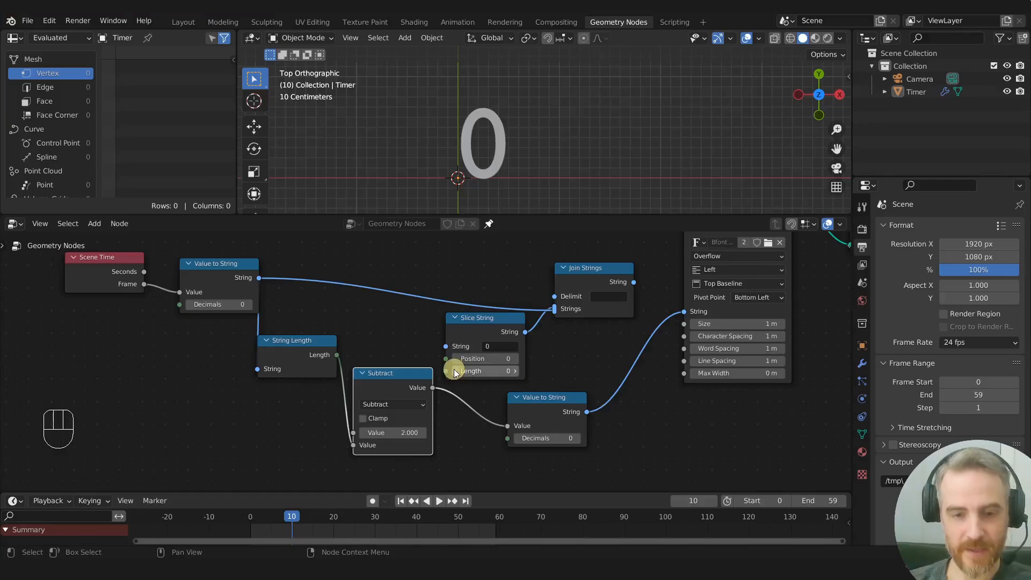
left_click_drag(434, 386, 450, 369)
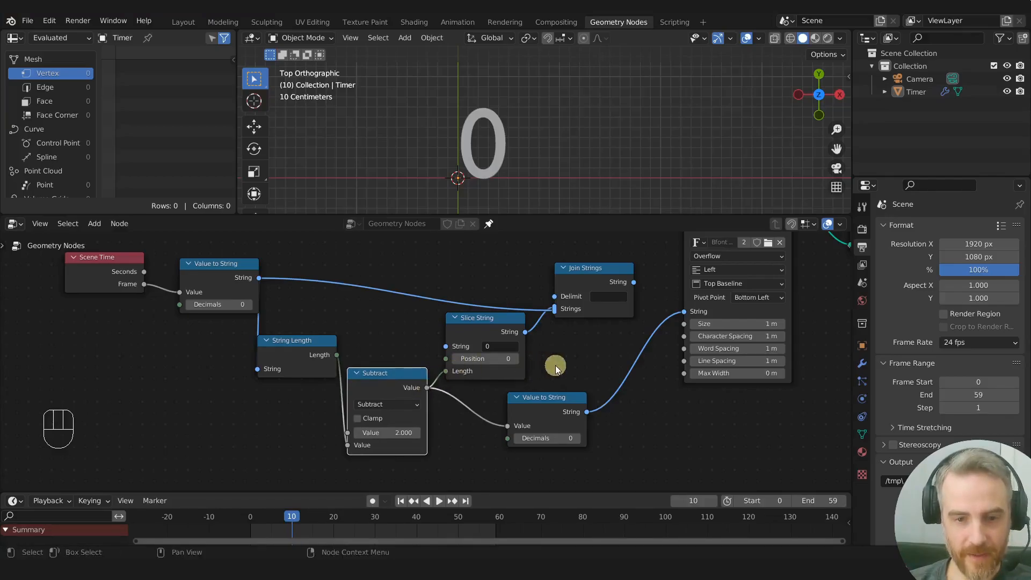
left_click_drag(632, 283, 682, 312)
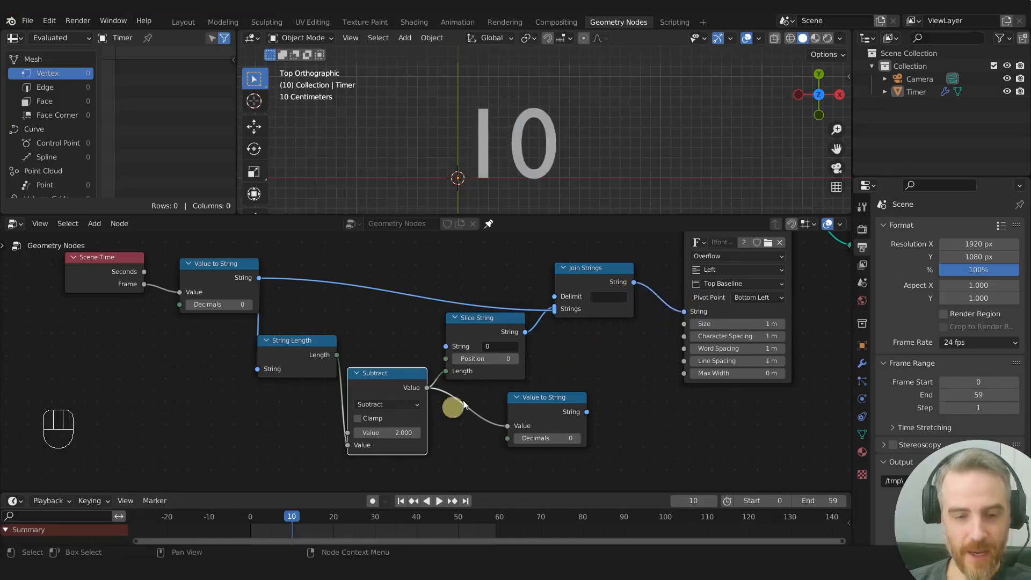
Step through the frames around 10 to check the leading zero on one-digit and two-digit numbers
mouse_move(293, 518)
left_mouse_down()
mouse_move(265, 515)
mouse_move(294, 516)
left_mouse_up()
left_click(499, 347)
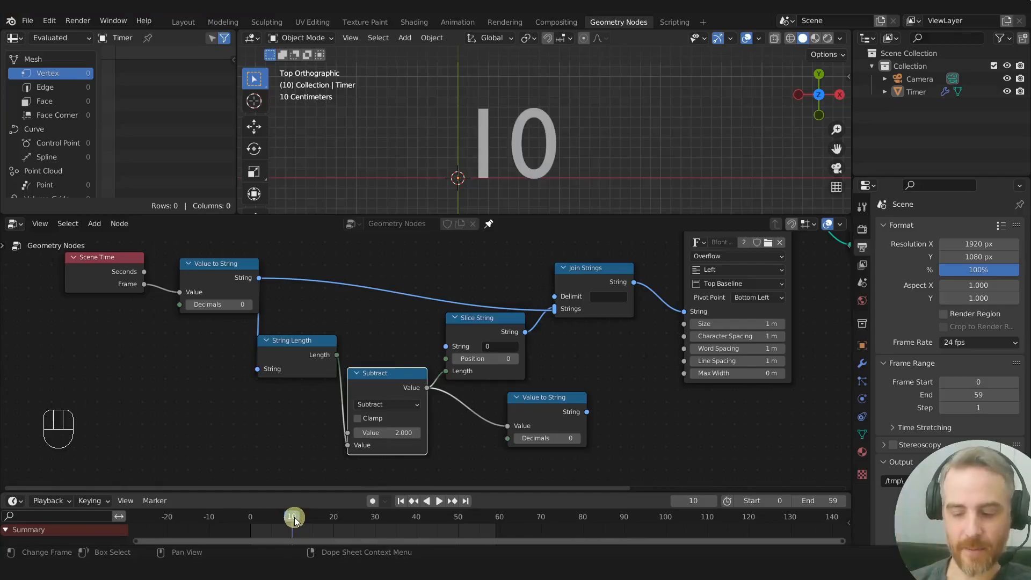
key("Left")
key("Left")
key("Left")
key("Left")
key("Right")
key("Right")
key("Right")
key("Right")
key("Right")
key("Right")
key("Left")
key("Left")
key("Left")
key("Left")
key("Left")
key("Left")
key("Right")
key("Right")
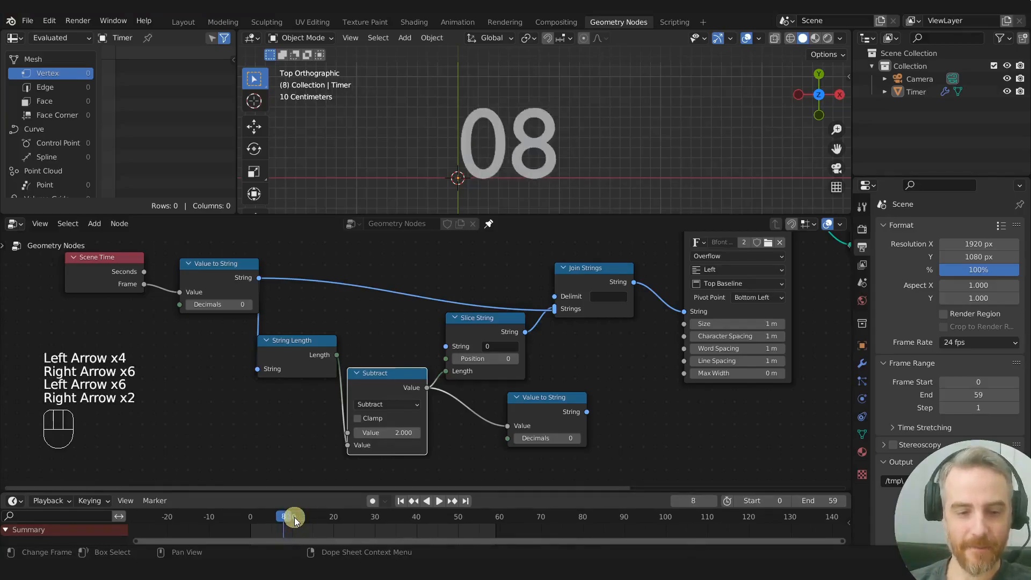
key("Right")
key("Right")
key("Right")
Delete the leftover second Value to String node fed by the Subtract node
scroll(594, 376, "down", 2)
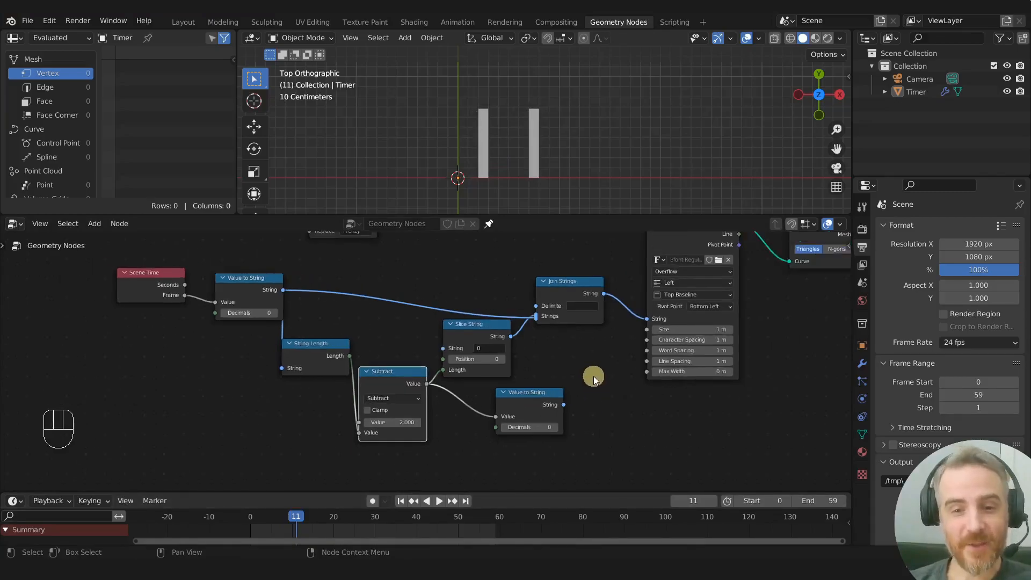
scroll(569, 376, "down", 3)
scroll(534, 395, "up", 2)
left_click(503, 392)
key("x")
middle_click_drag(531, 403, 455, 435)
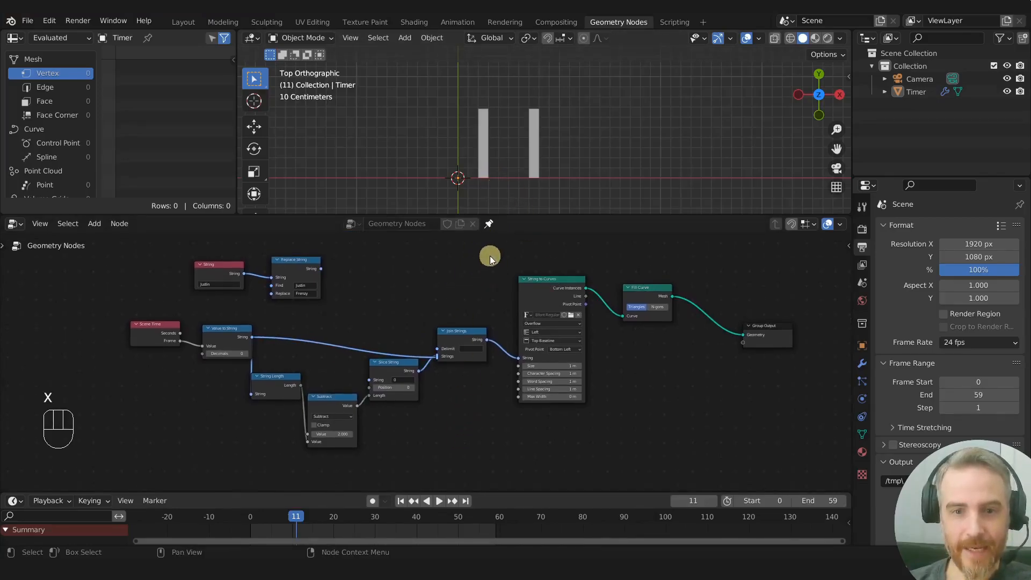
Switch the 3D viewport to rendered shading
scroll(526, 144, "up", 1)
middle_click_drag(539, 152, 575, 146, "shift")
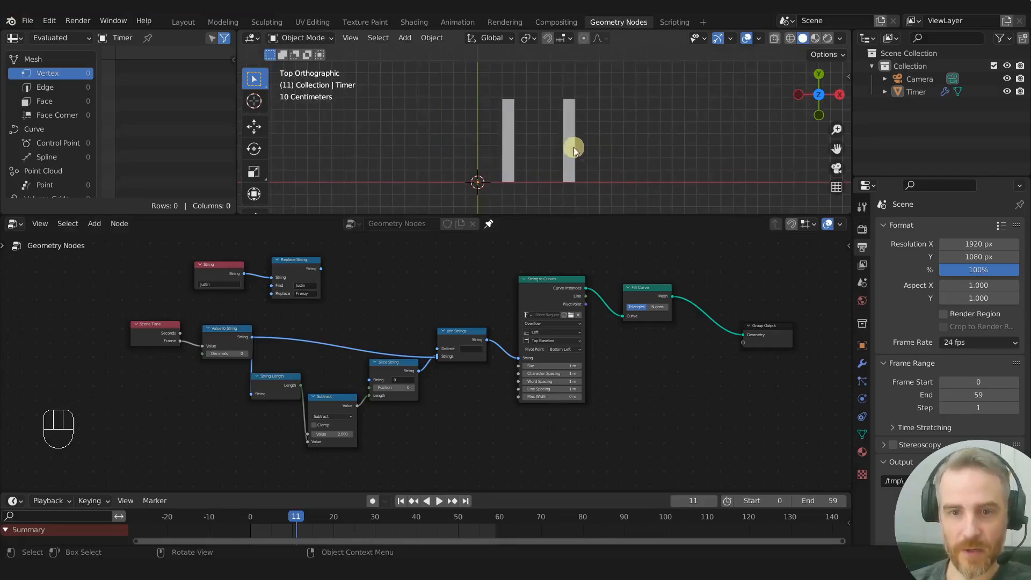
middle_click_drag(662, 276, 541, 299)
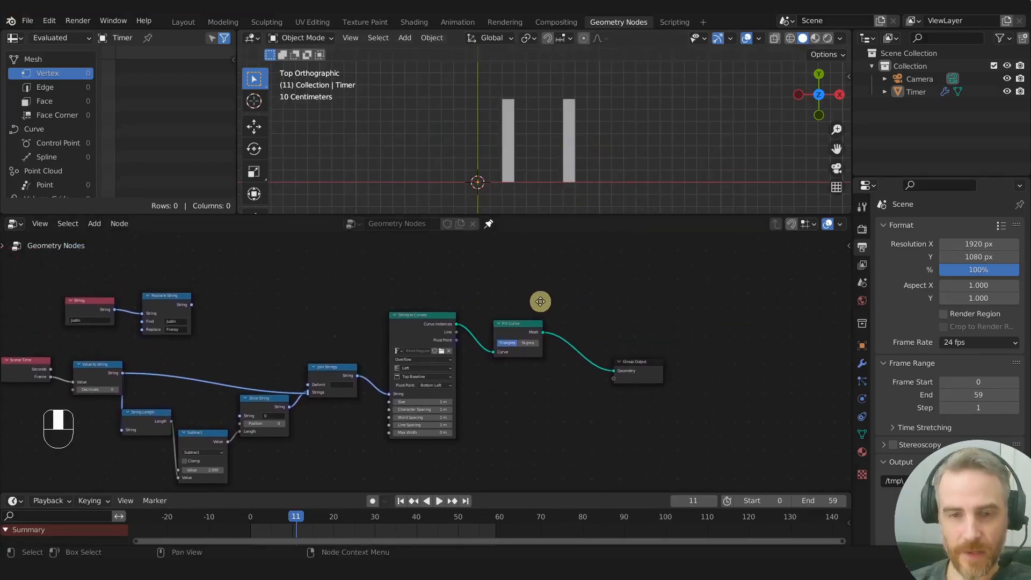
left_click(827, 38)
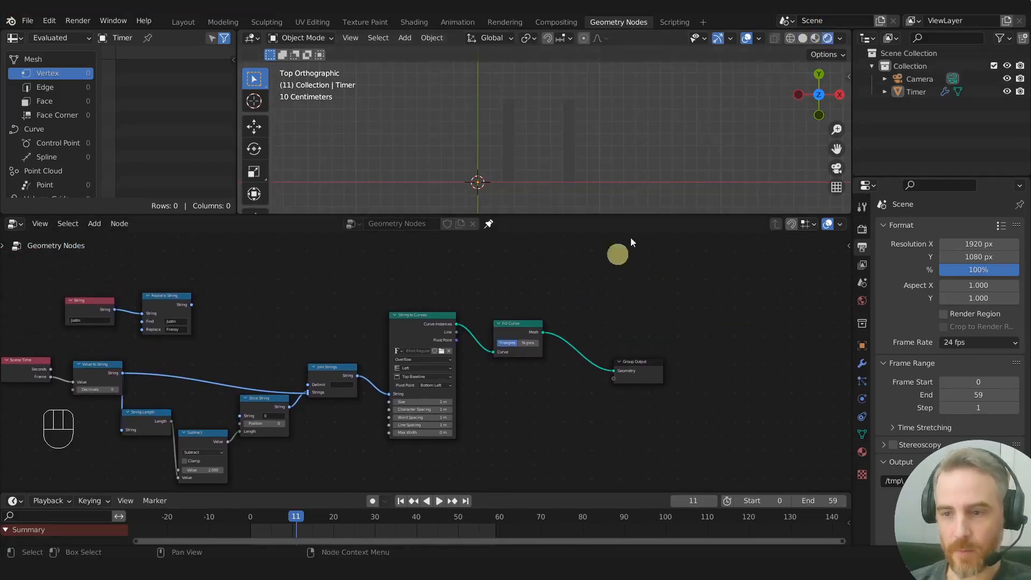
Rename the Timer object's material to White and change its surface shader to Emission
left_click(863, 450)
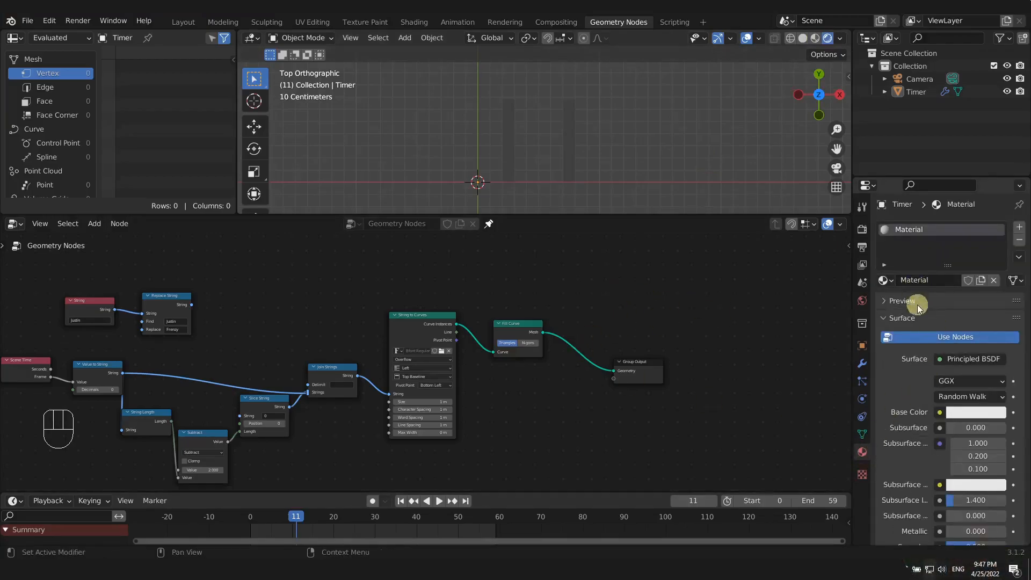
double_click(925, 278)
type("White")
key("Return")
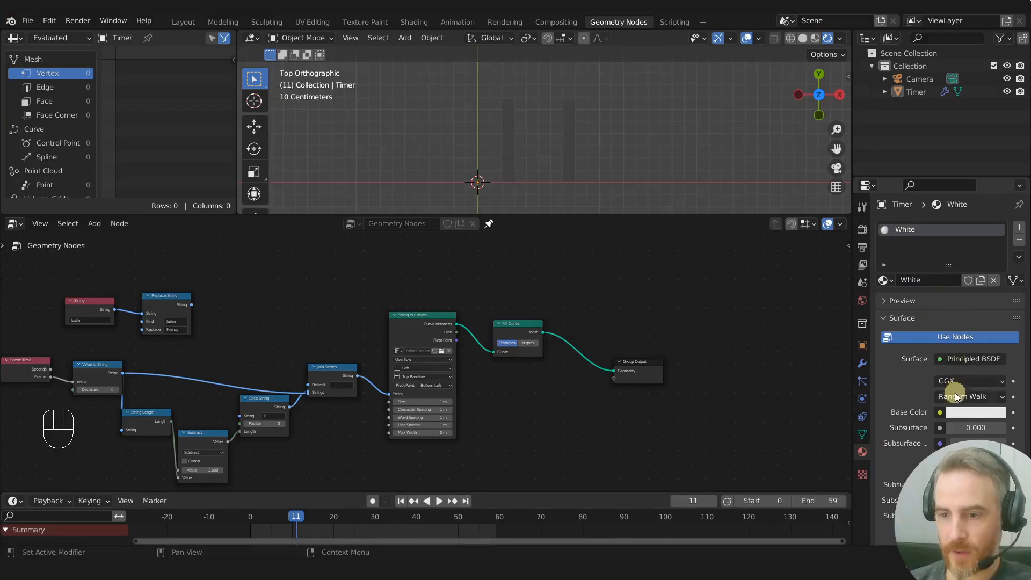
left_click(960, 361)
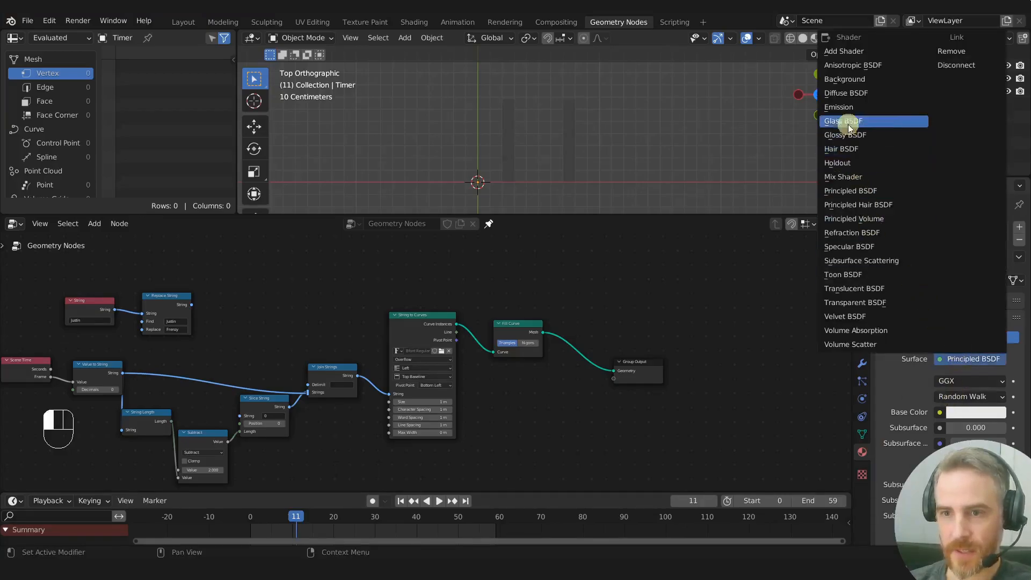
left_click(846, 106)
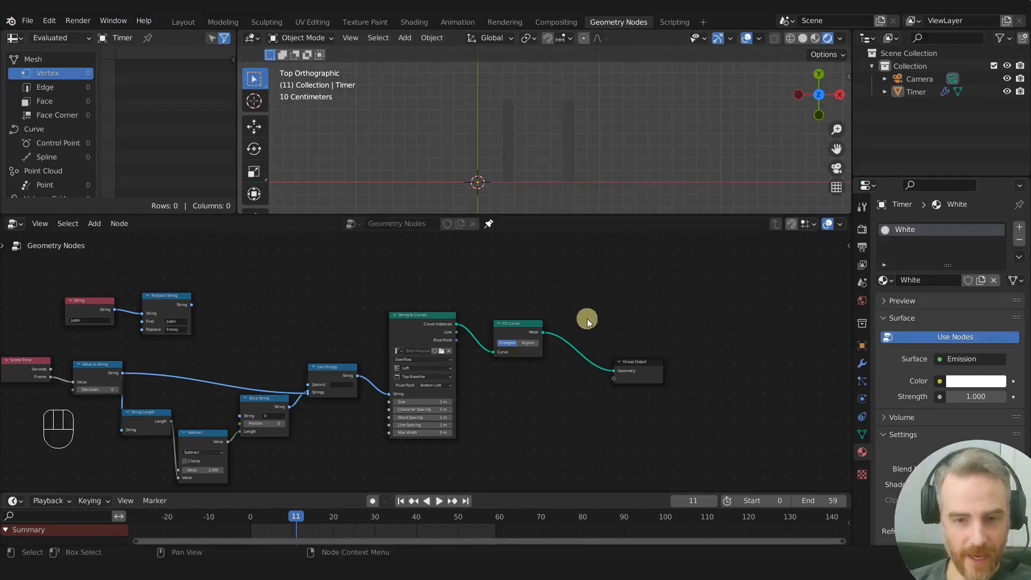
Insert a Set Material node between Fill Curve and Group Output and assign it the White material
key("shift+a")
left_click(592, 301)
type("set mat")
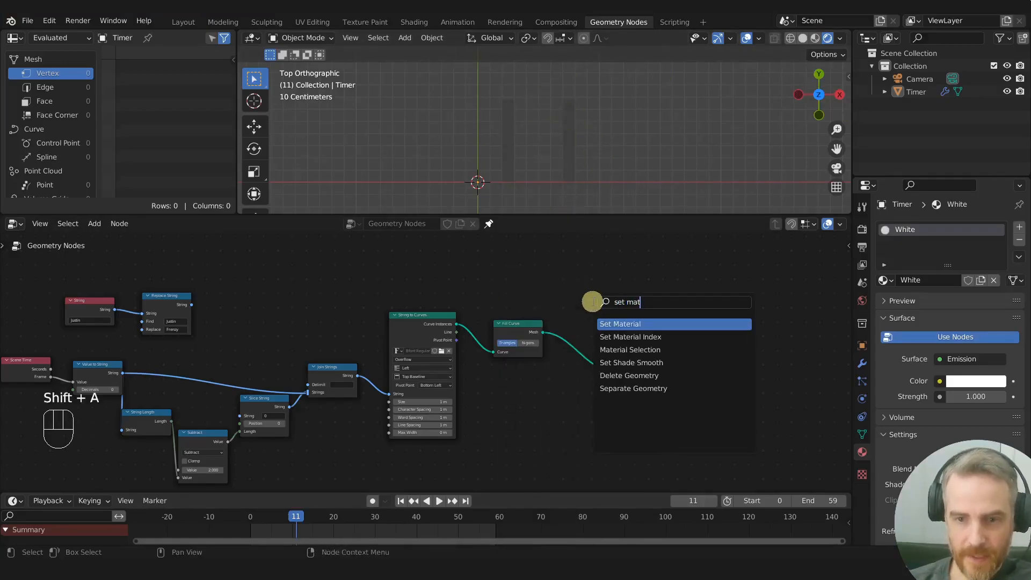
key("Return")
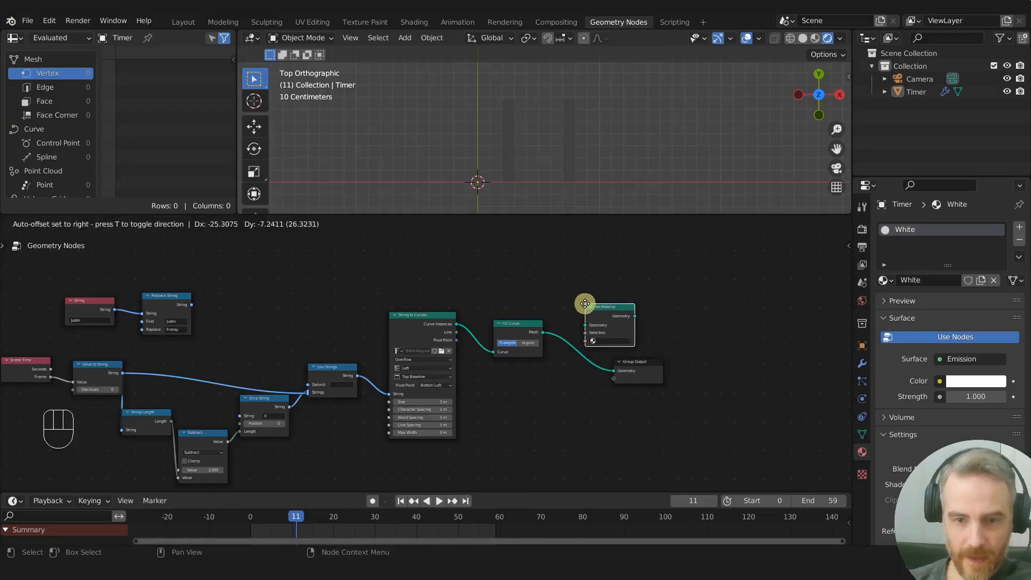
left_click(570, 326)
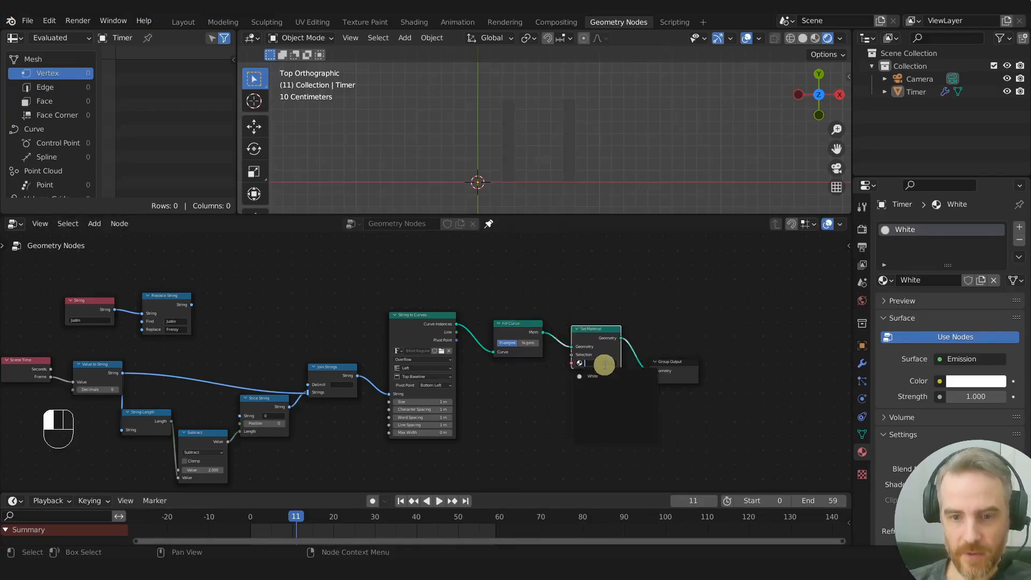
left_click(602, 379)
scroll(607, 373, "up", 1)
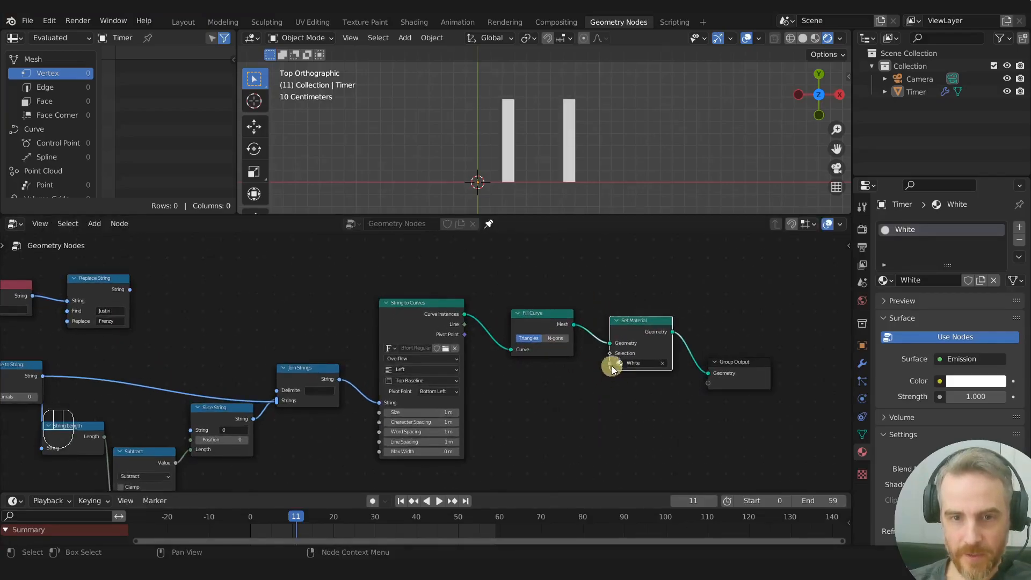
mouse_move(598, 134)
middle_mouse_down("shift")
mouse_move(566, 142)
mouse_move(580, 143)
middle_mouse_up("shift")
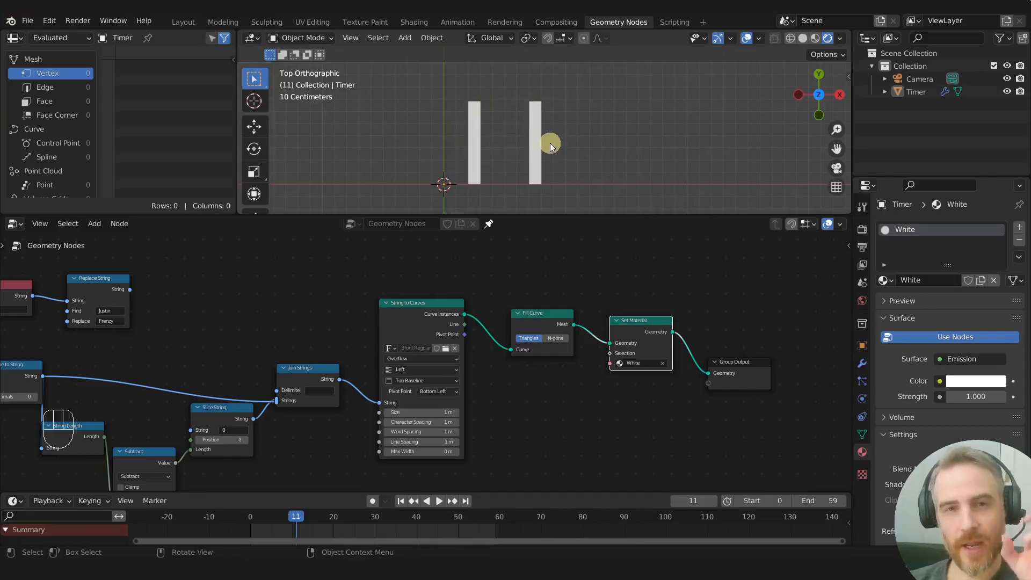
Change the View Transform in the render's color management so the emission displays as pure white
left_click(862, 230)
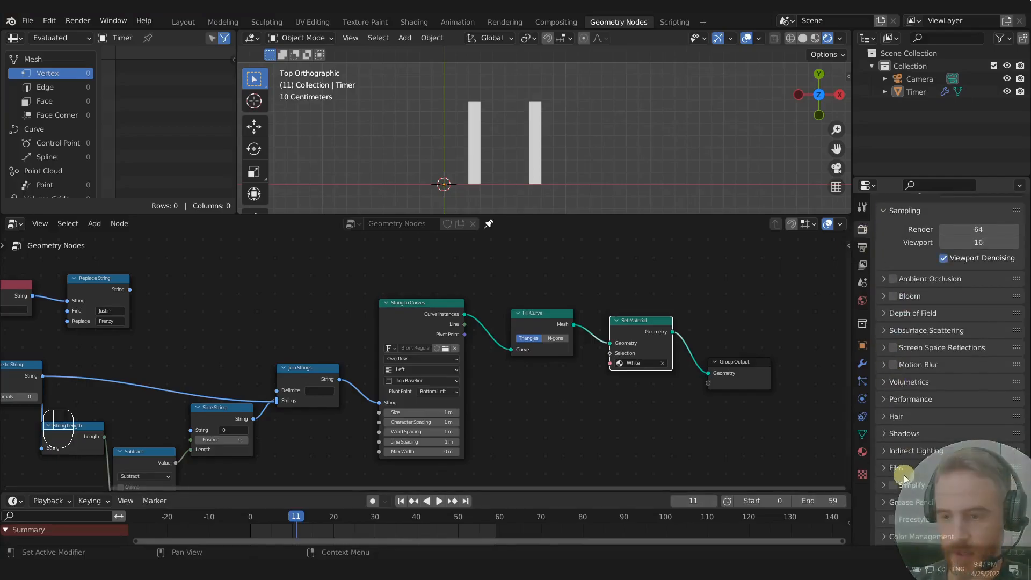
scroll(939, 483, "down", 6)
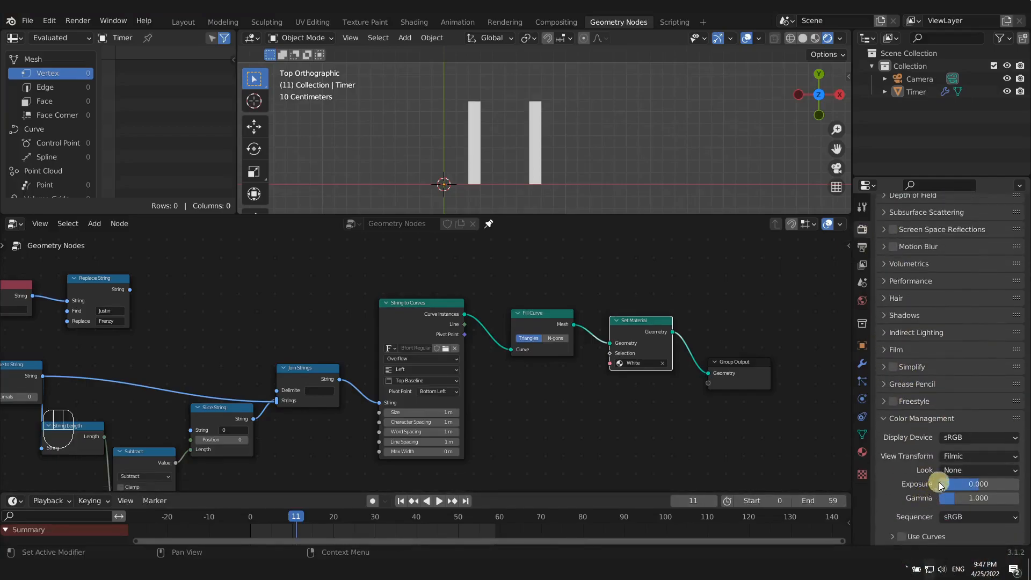
left_click(973, 459)
left_click(968, 475)
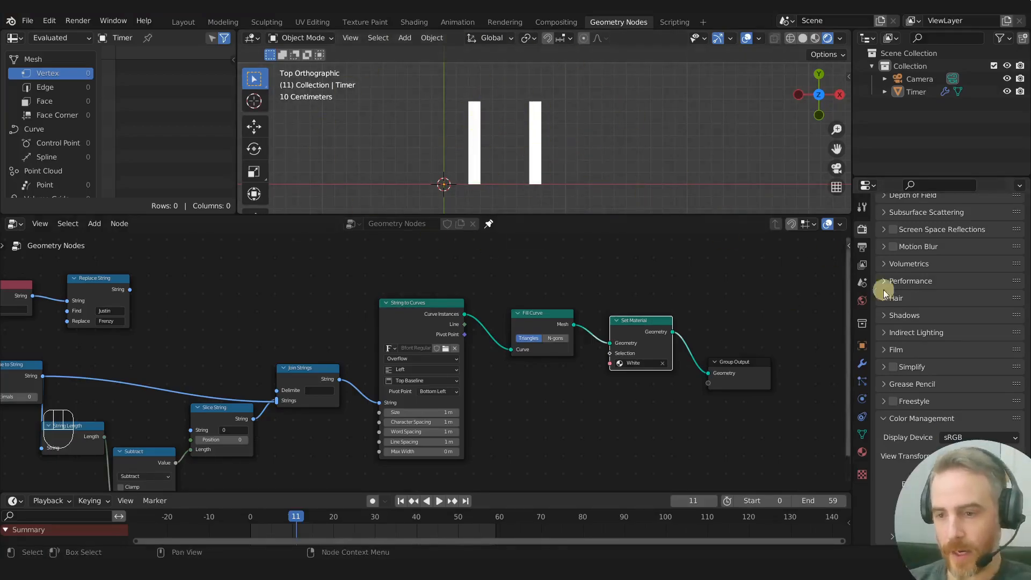
Make the render film transparent and hide the overlays in the 3D viewport
left_click(894, 350)
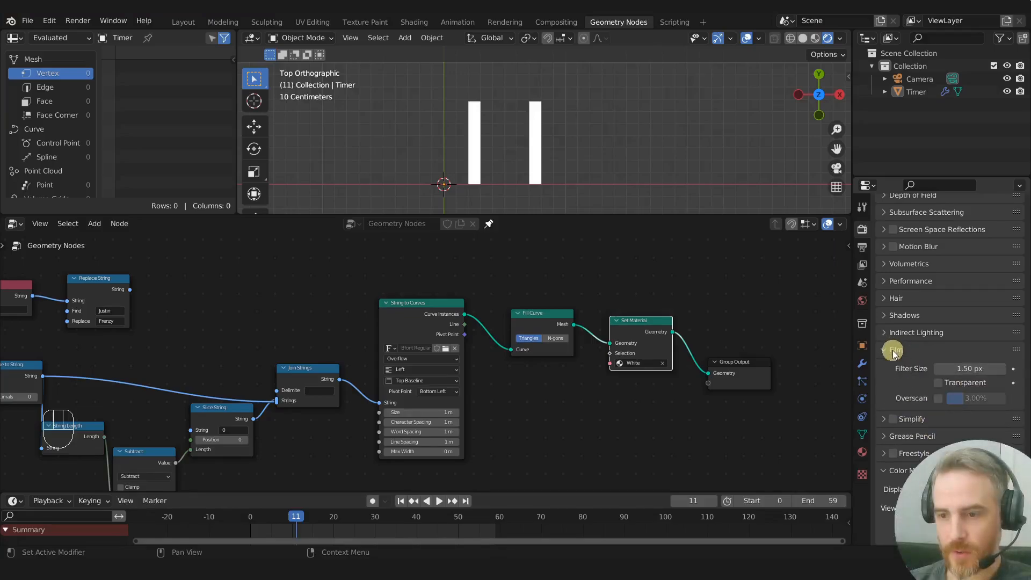
left_click(938, 383)
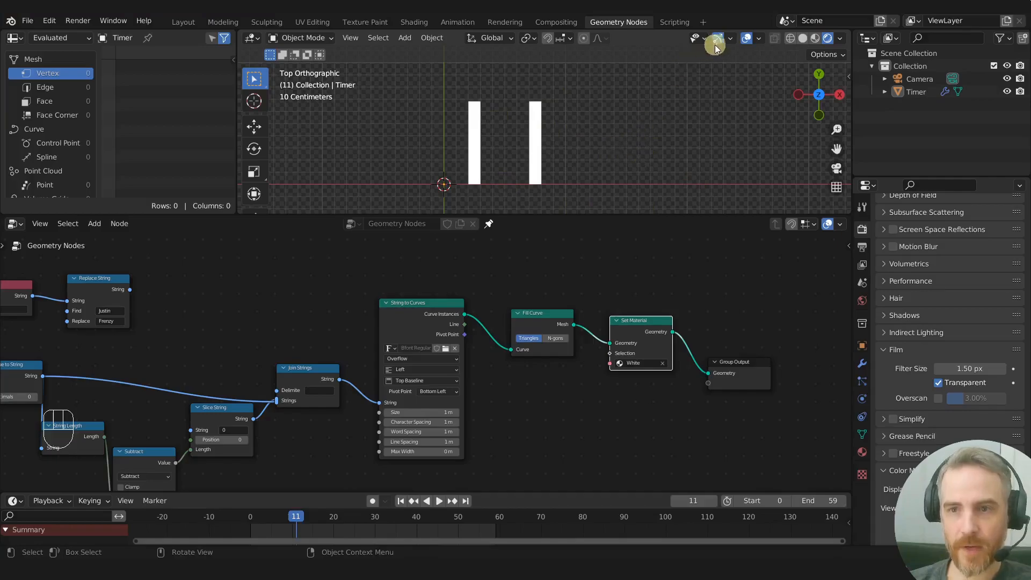
left_click(747, 39)
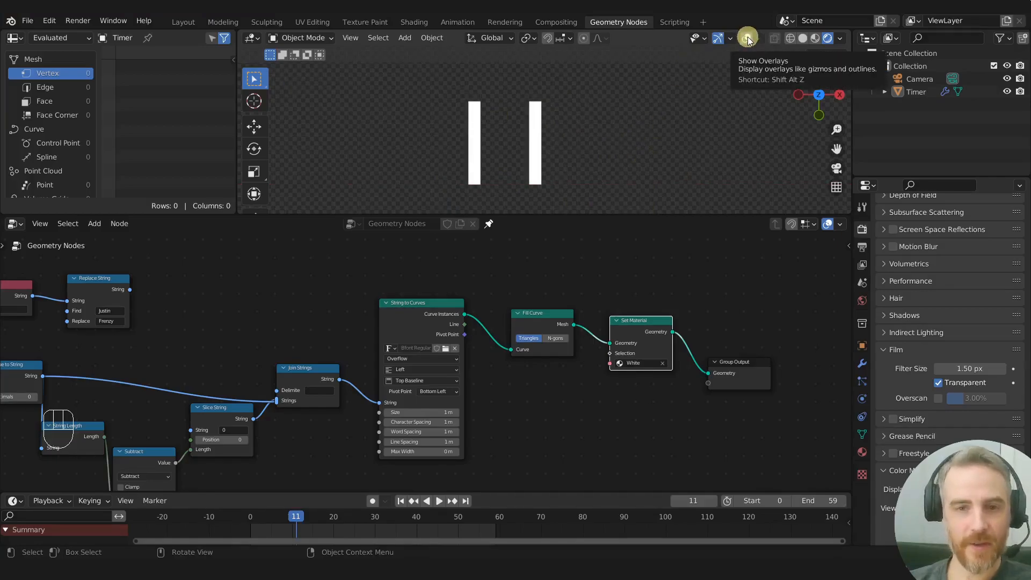
scroll(517, 152, "up", 1)
scroll(516, 153, "down", 1)
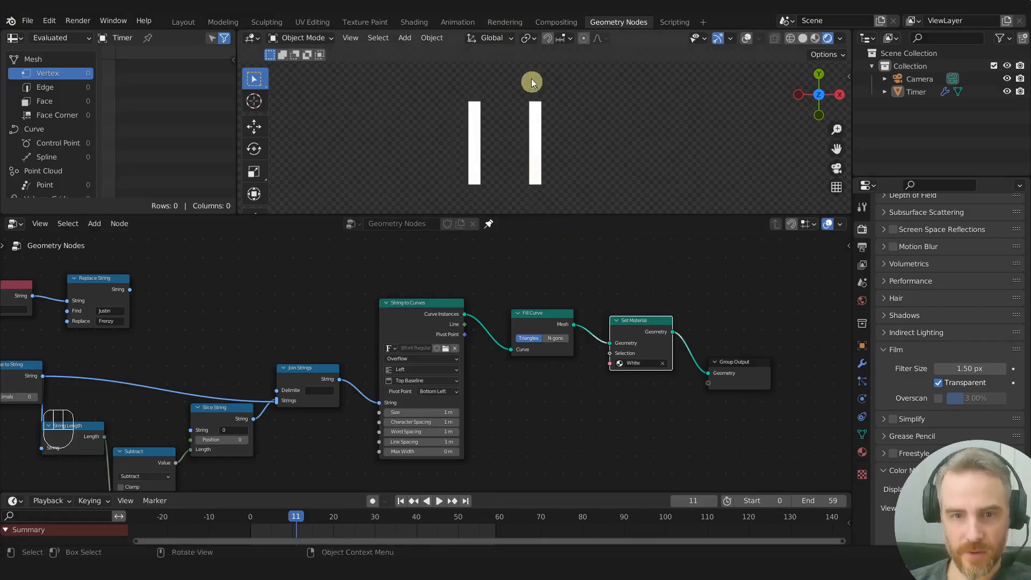
Enlarge the 3D viewport, frame the timer digits centrally and align the active camera to this view
left_click_drag(529, 215, 526, 300)
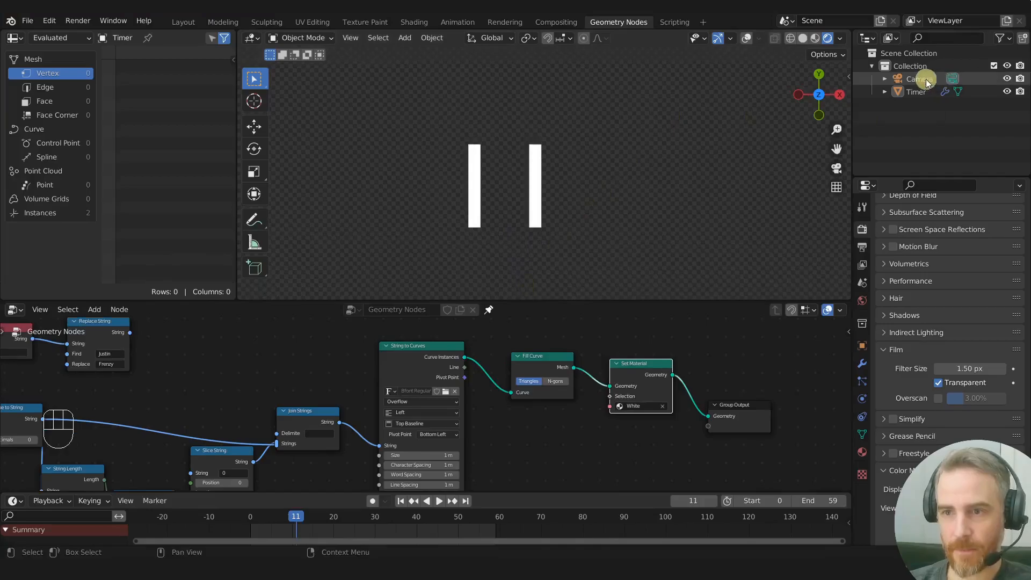
scroll(559, 153, "up", 1)
middle_click_drag(572, 179, 623, 176, "shift")
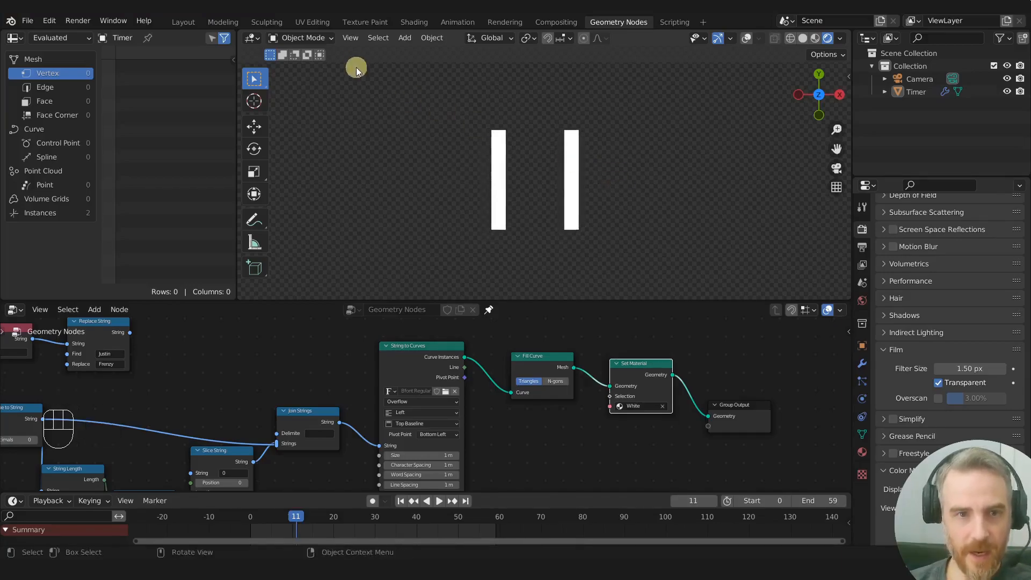
left_click(352, 38)
mouse_move(375, 210)
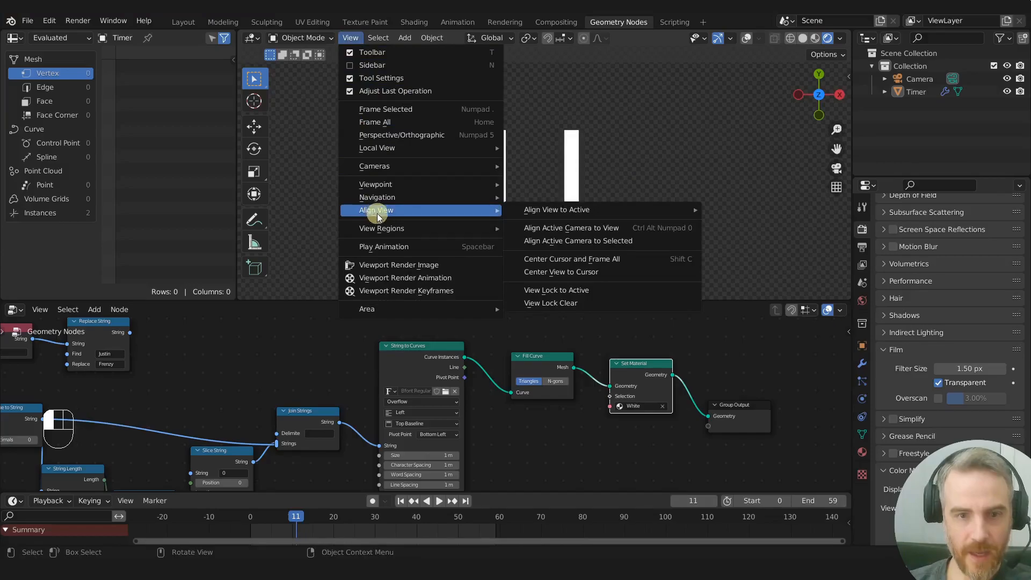
left_click(593, 229)
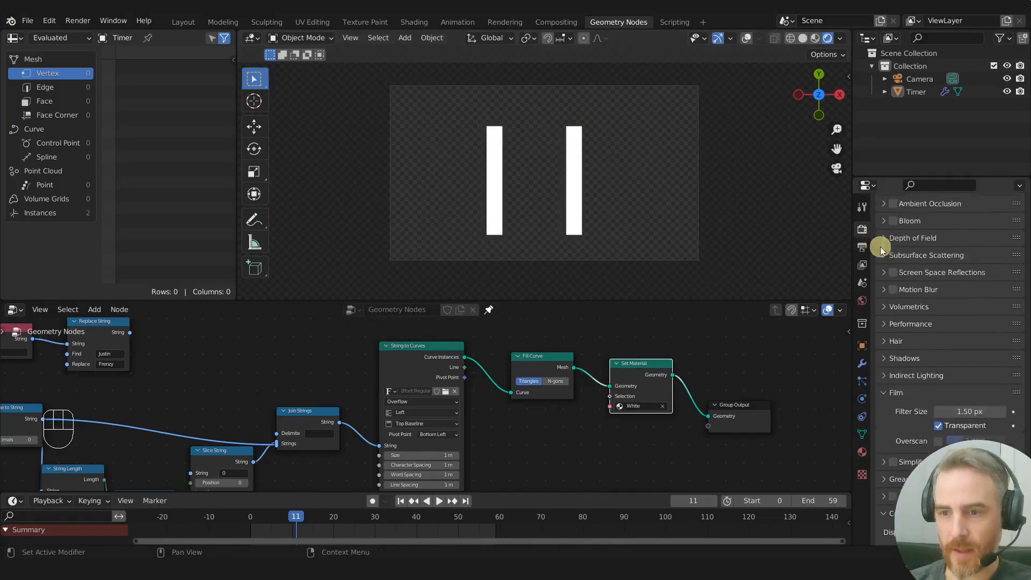
Try a square output resolution of 512 px, and settle on 256 px for both X and Y
scroll(881, 243, "up", 3)
scroll(866, 232, "up", 3)
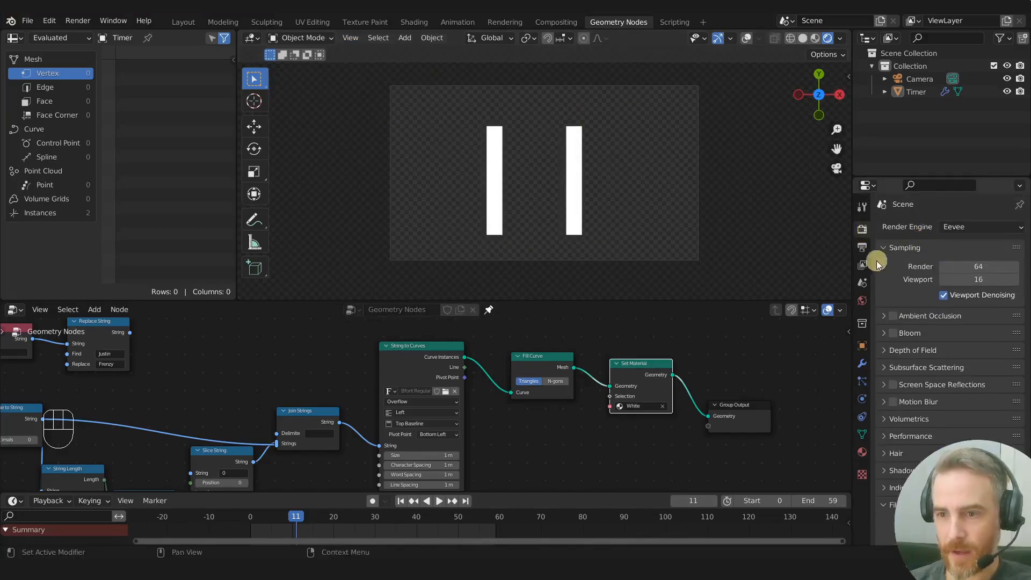
left_click(862, 247)
left_click_drag(984, 242, 984, 257)
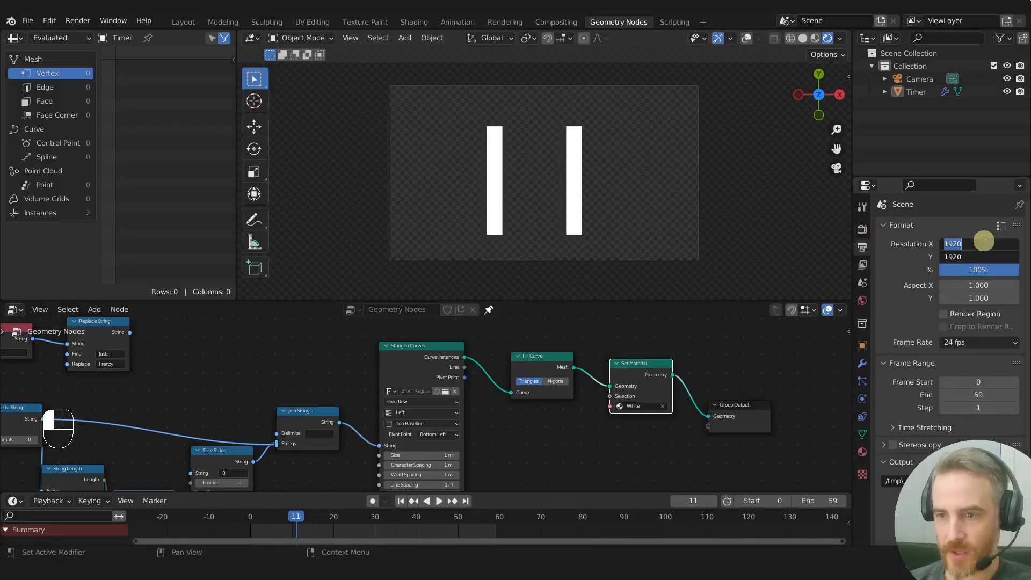
type("512")
key("Return")
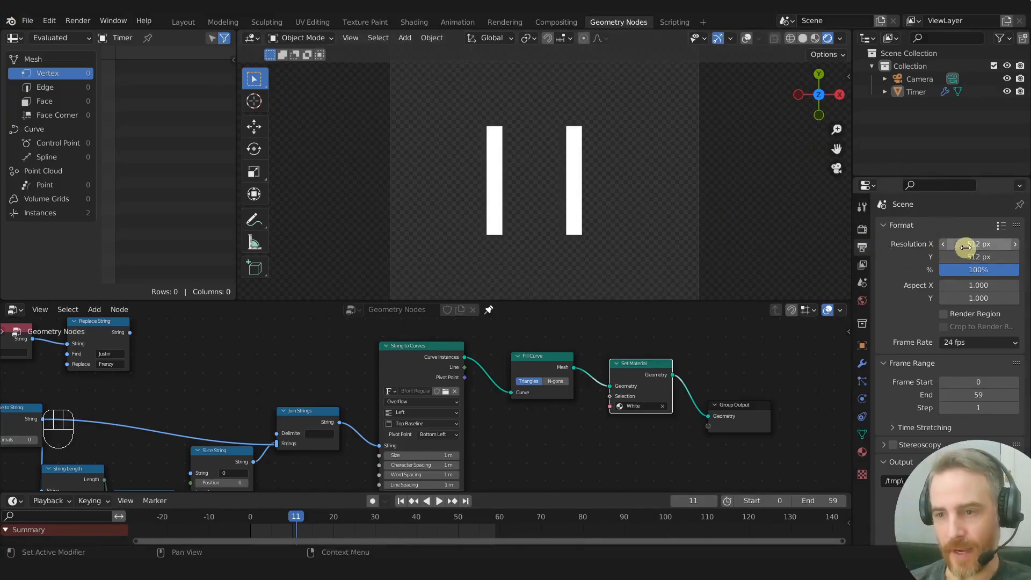
left_click_drag(968, 244, 960, 257)
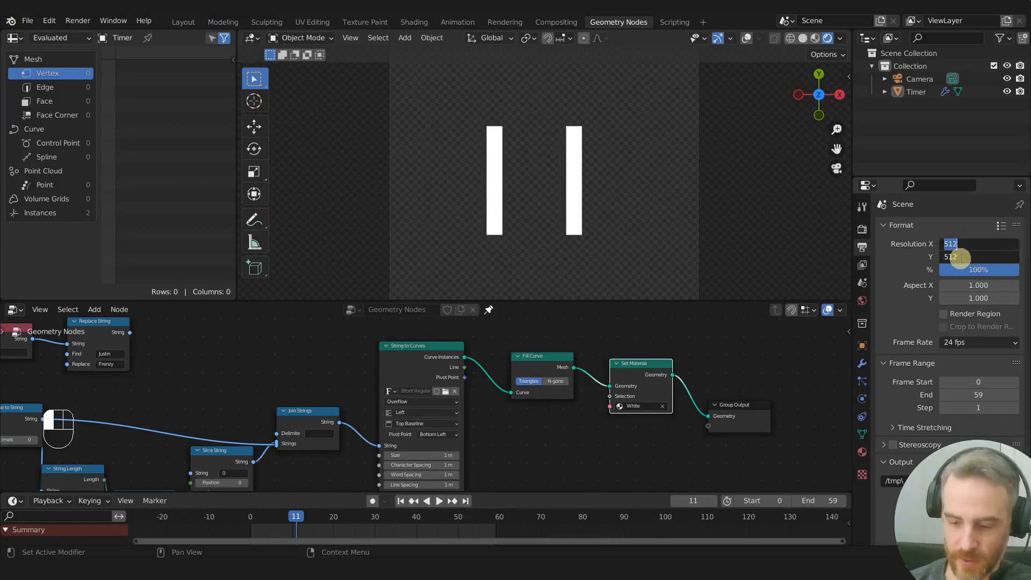
key("Return")
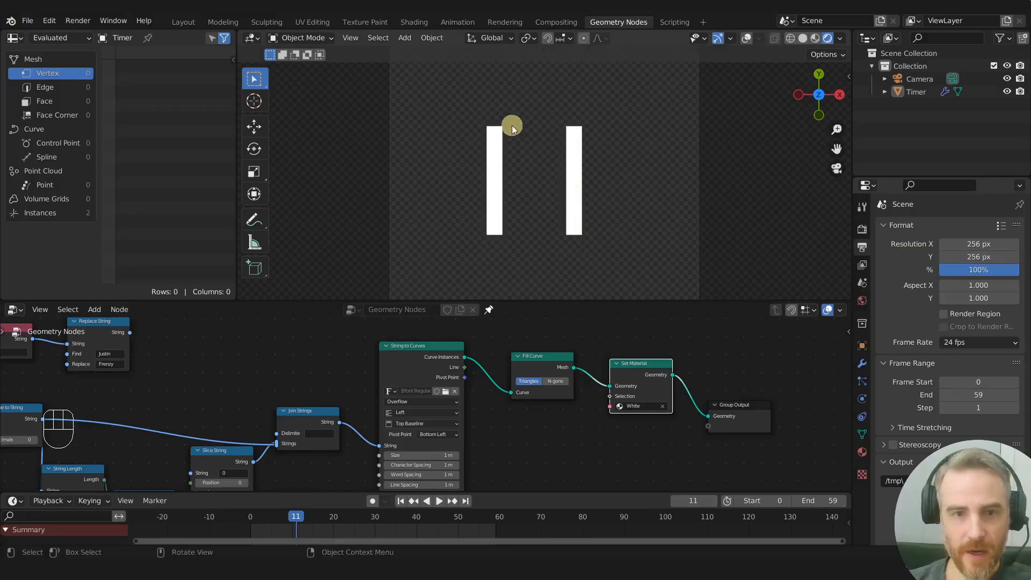
Change the camera's lens type to Orthographic and reduce its orthographic scale to 1.314 so the digits fill the frame
left_click(922, 79)
left_click(862, 399)
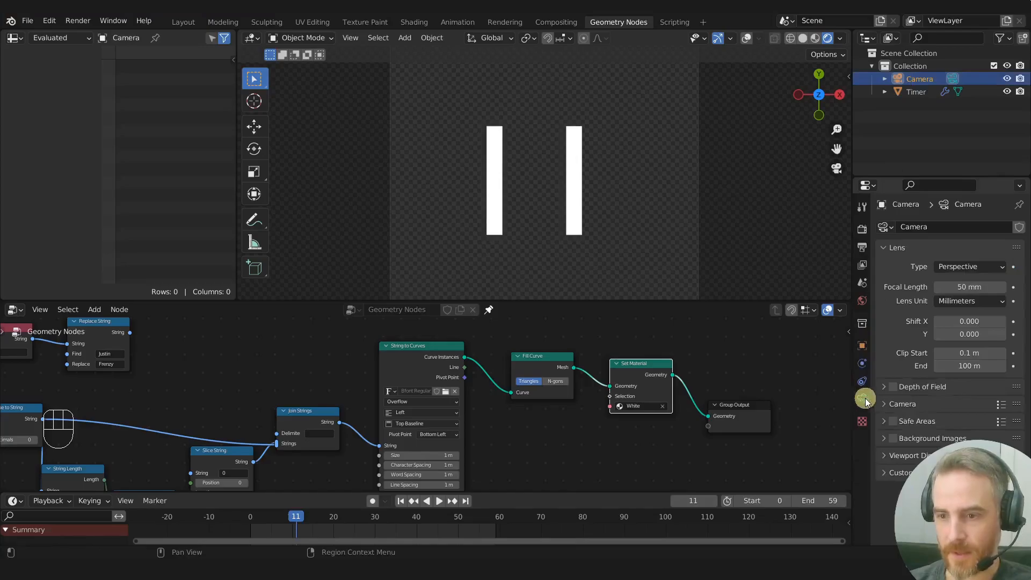
left_click(952, 267)
left_click(951, 297)
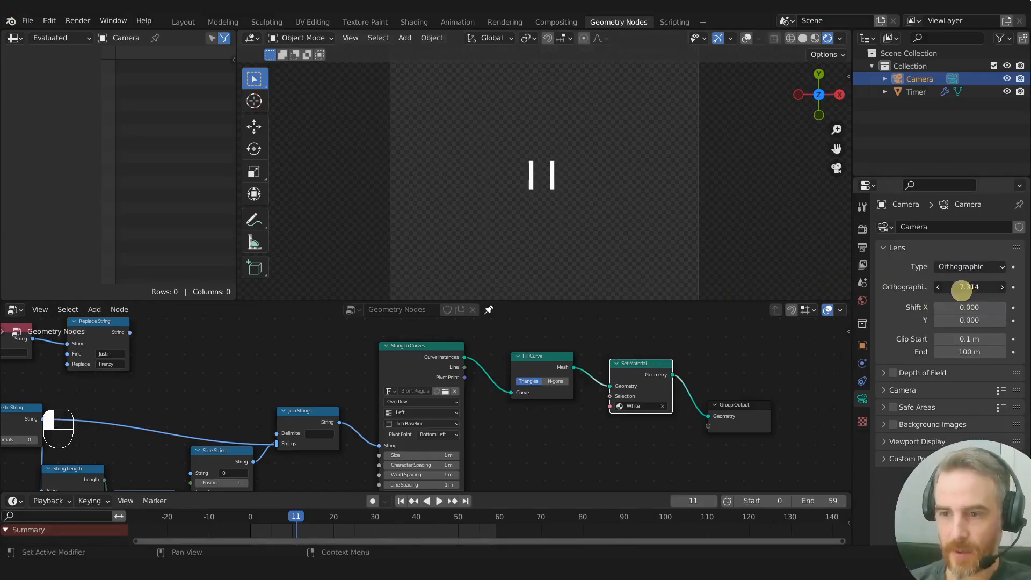
left_click_drag(956, 291, 933, 291)
scroll(675, 204, "down", 2)
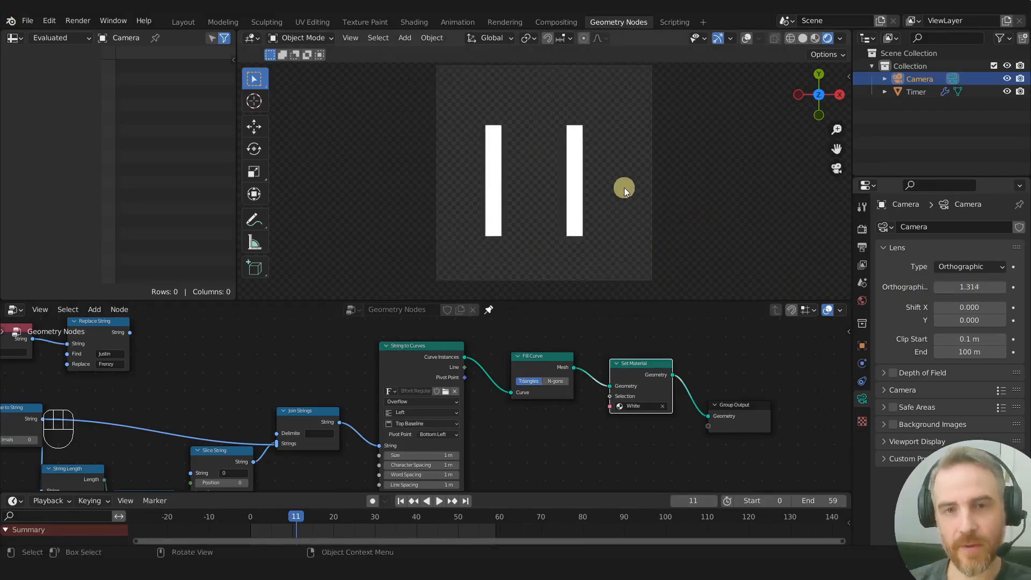
Advance the timeline to frame 47 and move the camera so the two-digit number is centred in the square frame
left_click_drag(298, 519, 425, 529)
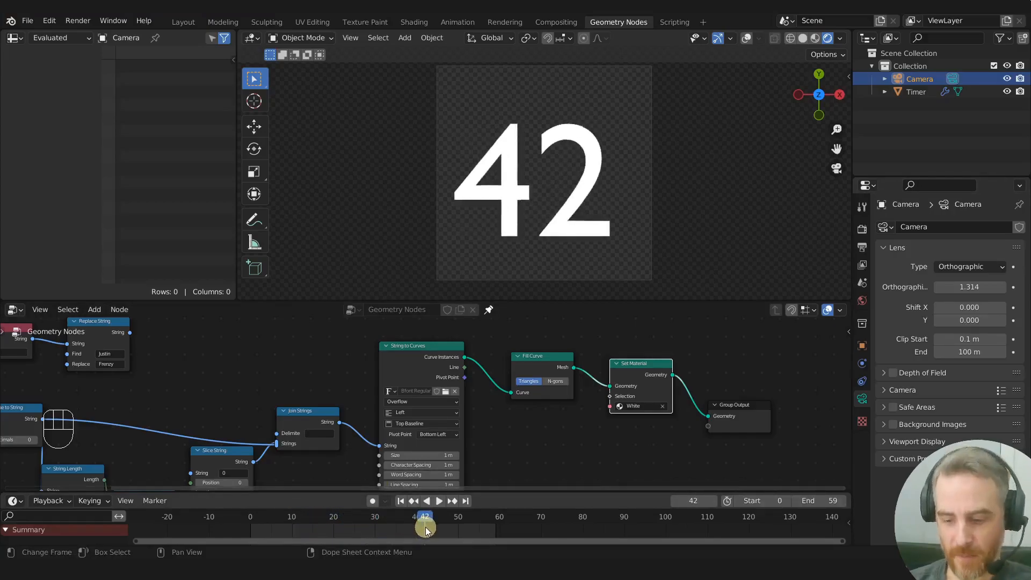
key("Right")
key("Right")
key("Right")
key("Right")
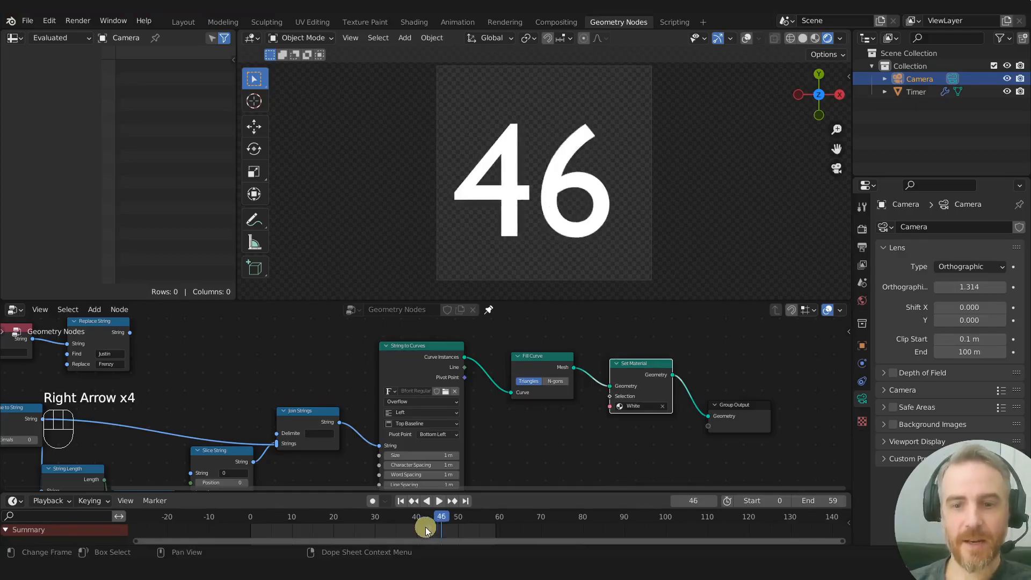
key("Right")
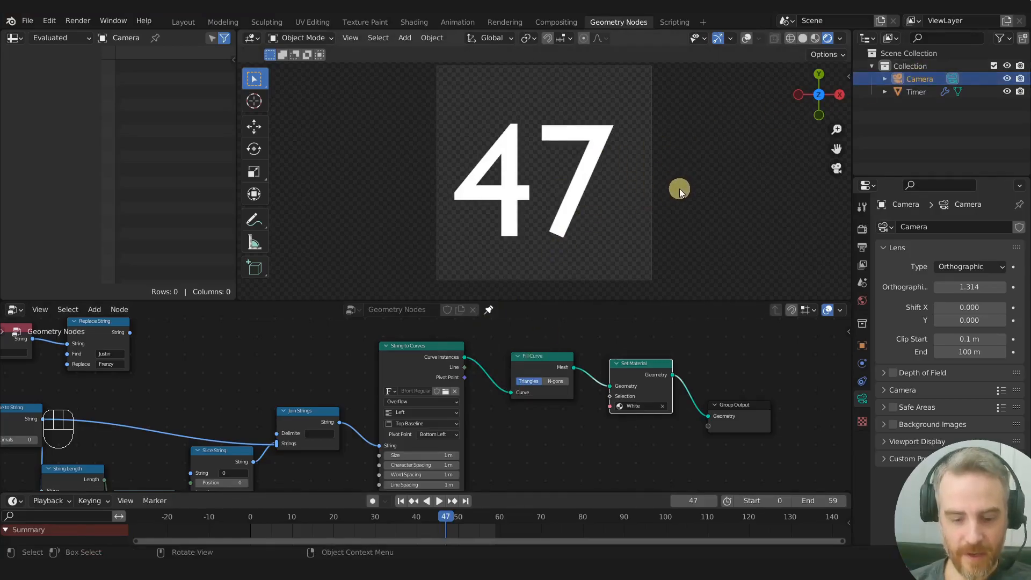
key("g")
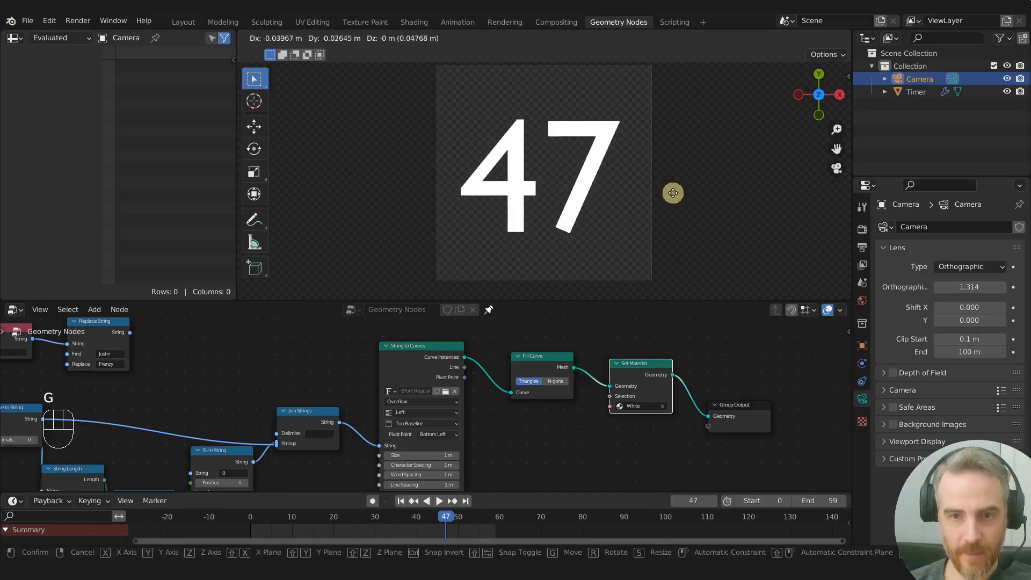
left_click(644, 221)
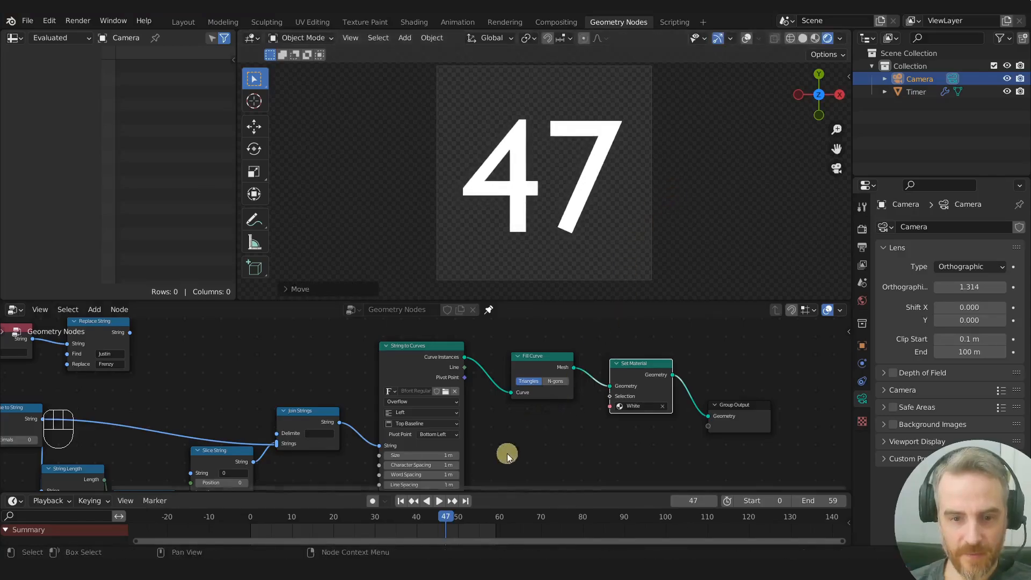
Tighten the camera's orthographic scale to 1.184 and finally 1.084, checking the digits' fit on nearby frames down to frame 40
left_click_drag(452, 511, 451, 522)
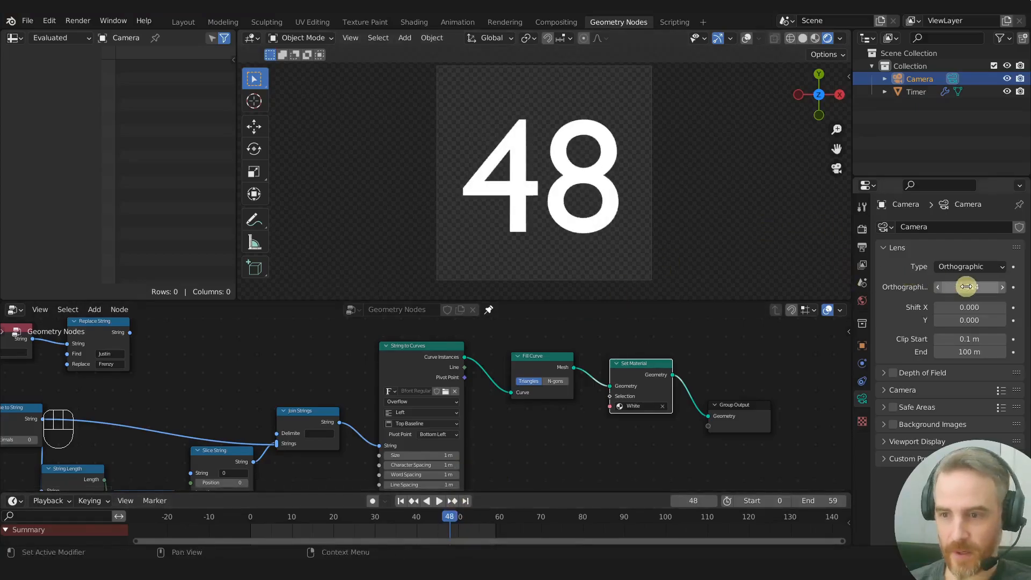
left_click_drag(965, 288, 962, 287, "shift")
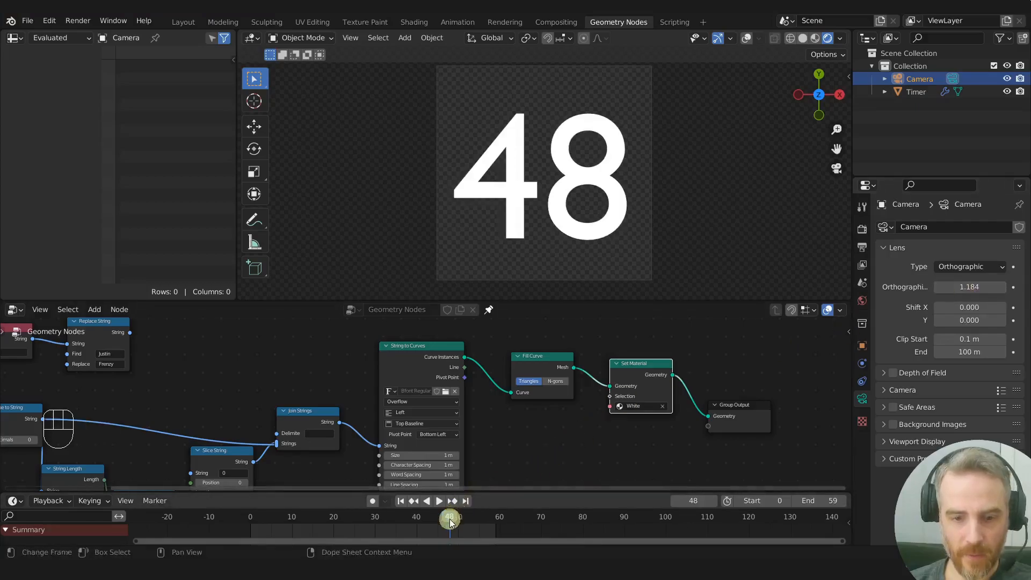
left_click_drag(450, 521, 445, 521)
left_click_drag(961, 287, 958, 287, "shift")
mouse_move(440, 518)
left_mouse_down()
mouse_move(468, 517)
mouse_move(261, 523)
mouse_move(423, 526)
left_mouse_up()
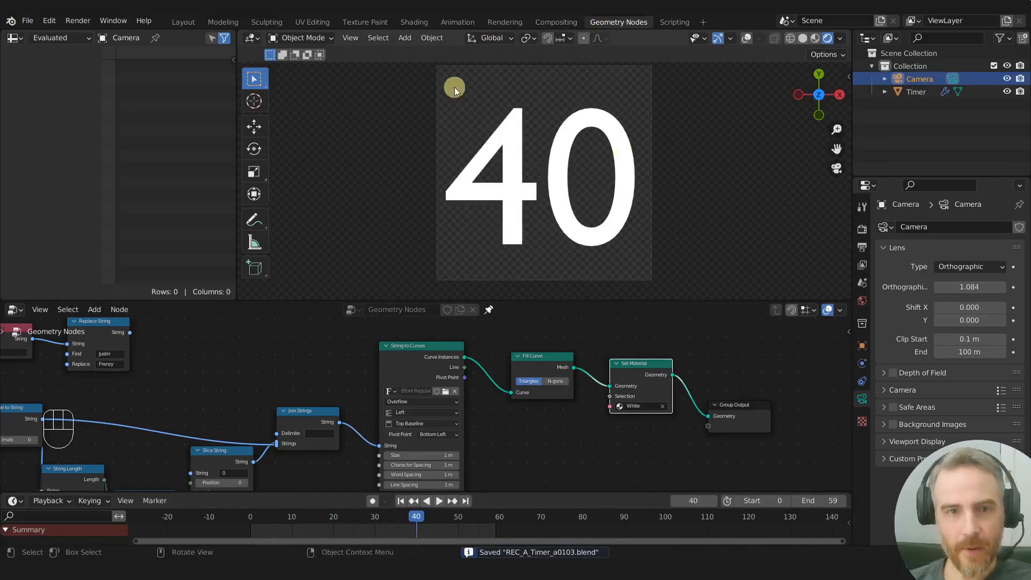
Switch to the Rendering workspace
left_click(496, 23)
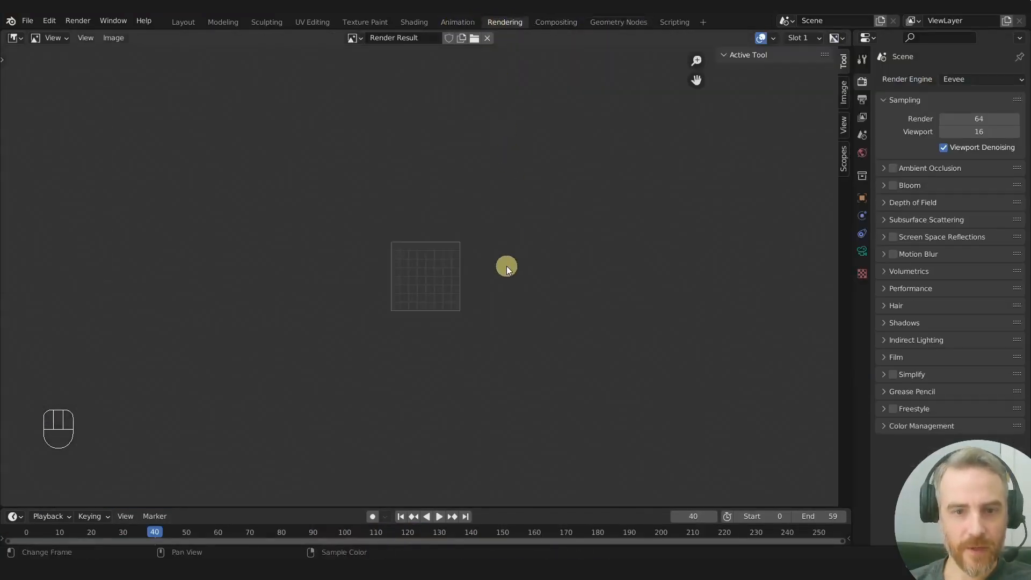
Test-render frames 40 and 18 of the timer and inspect the rendered numbers up close
key("F12")
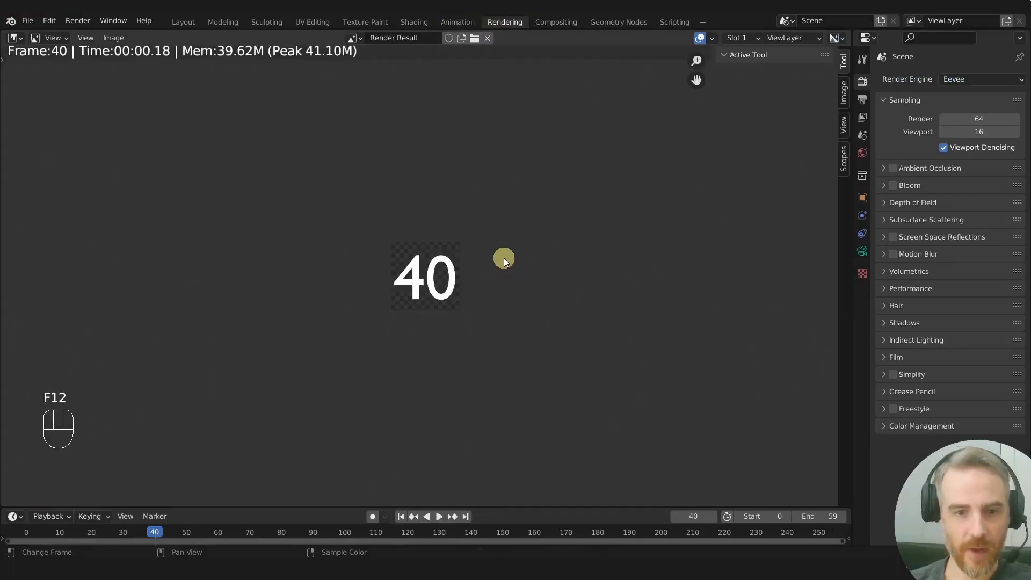
left_click_drag(366, 507, 368, 465)
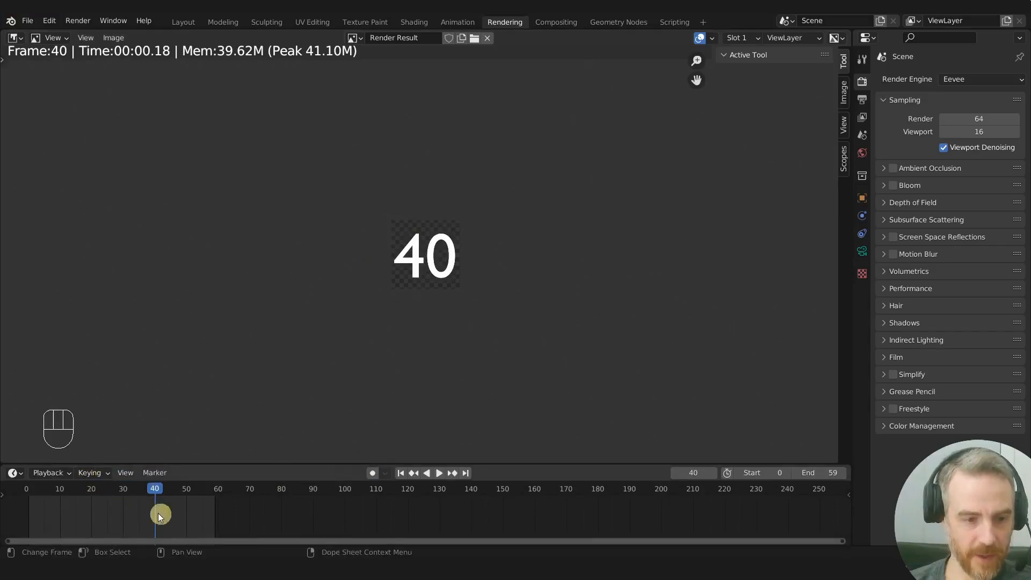
key("Home")
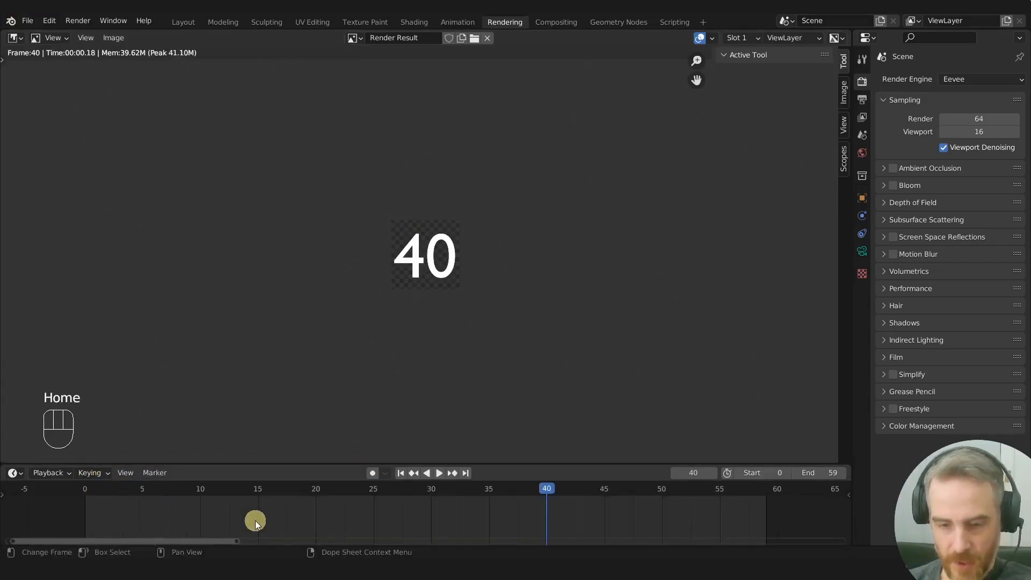
left_click(292, 493)
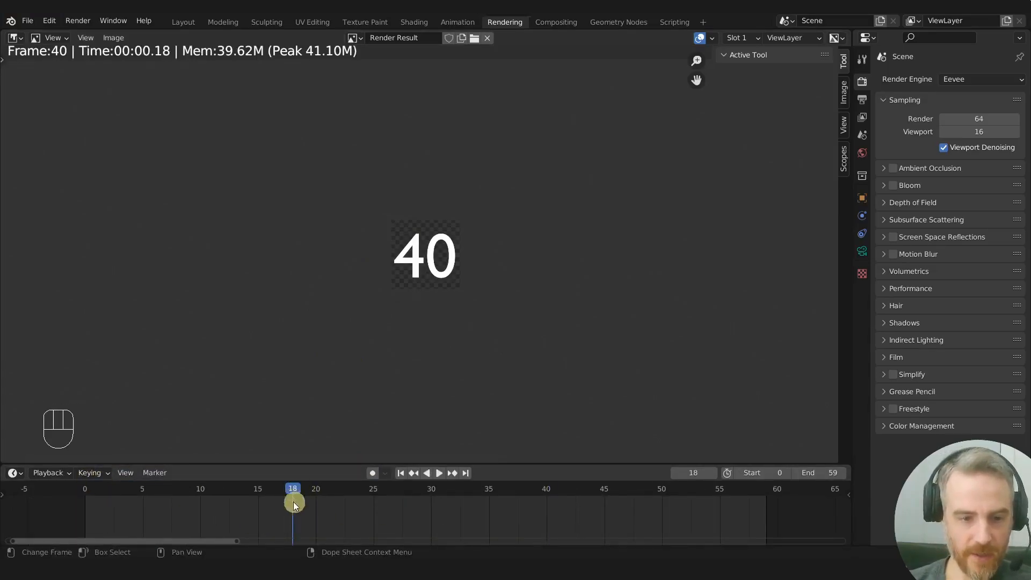
key("F12")
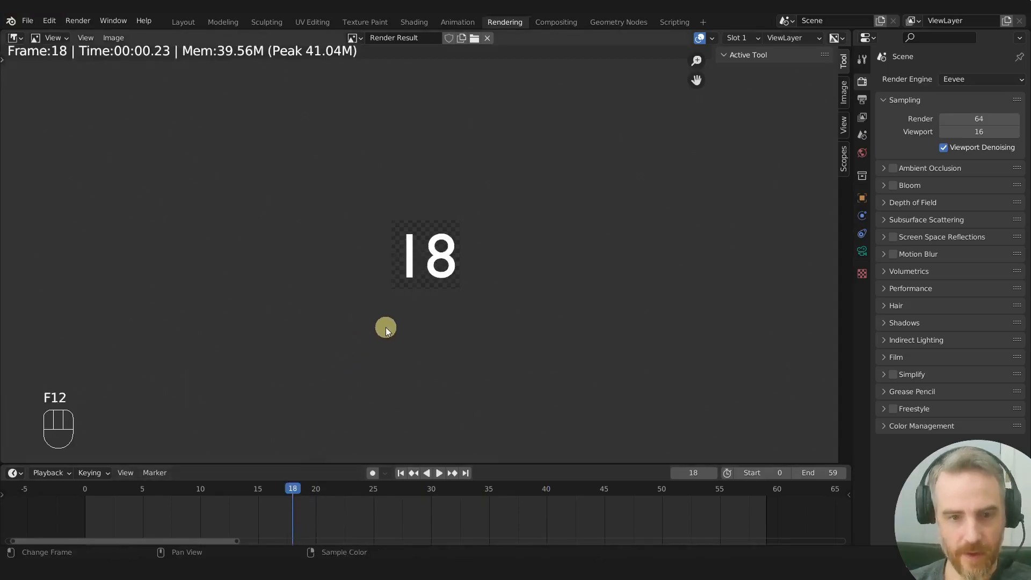
scroll(439, 281, "up", 5)
scroll(439, 282, "down", 2)
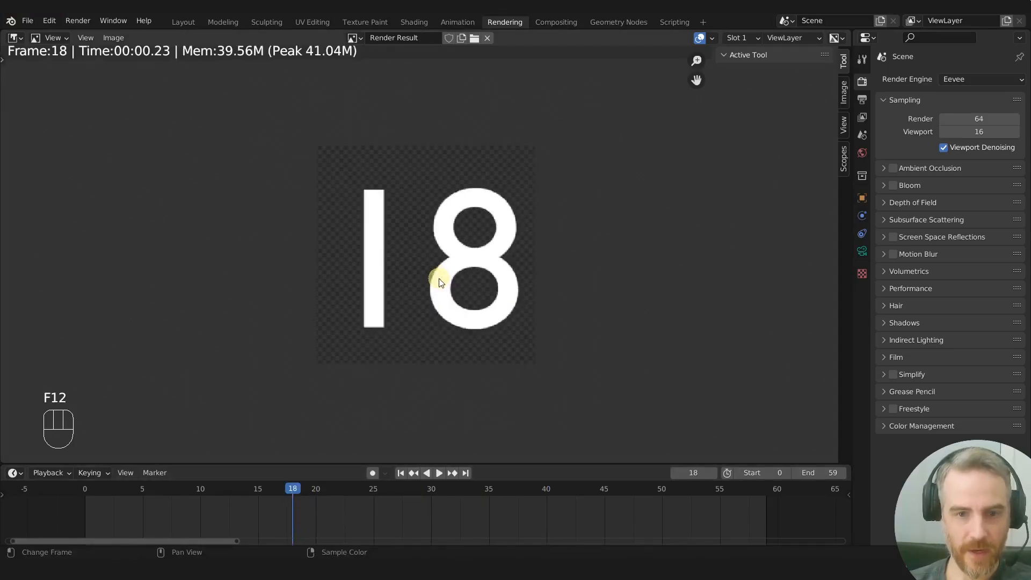
Test-render frames 24, 1 and 58 to check the number shown on each
left_click(359, 494)
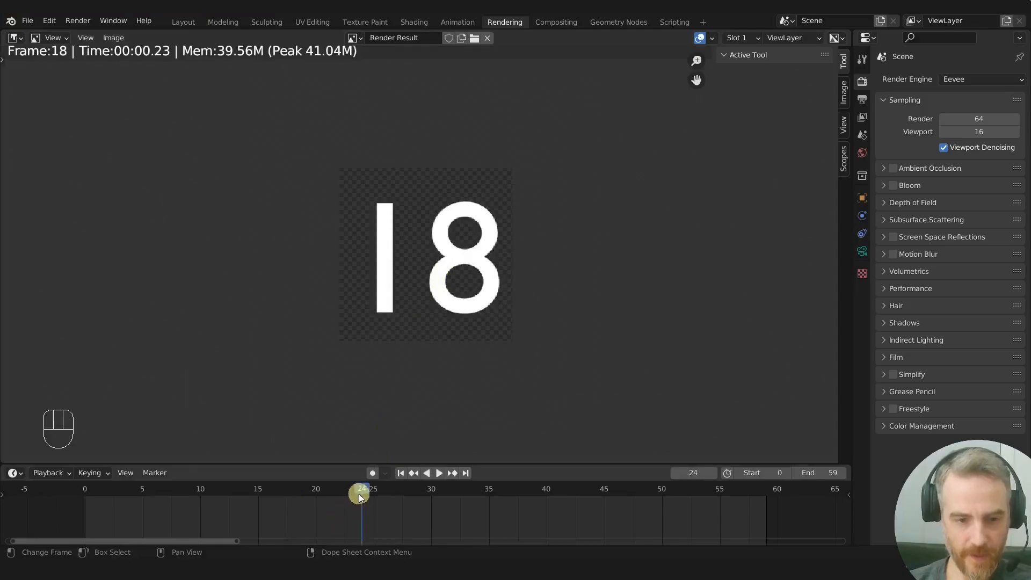
key("F12")
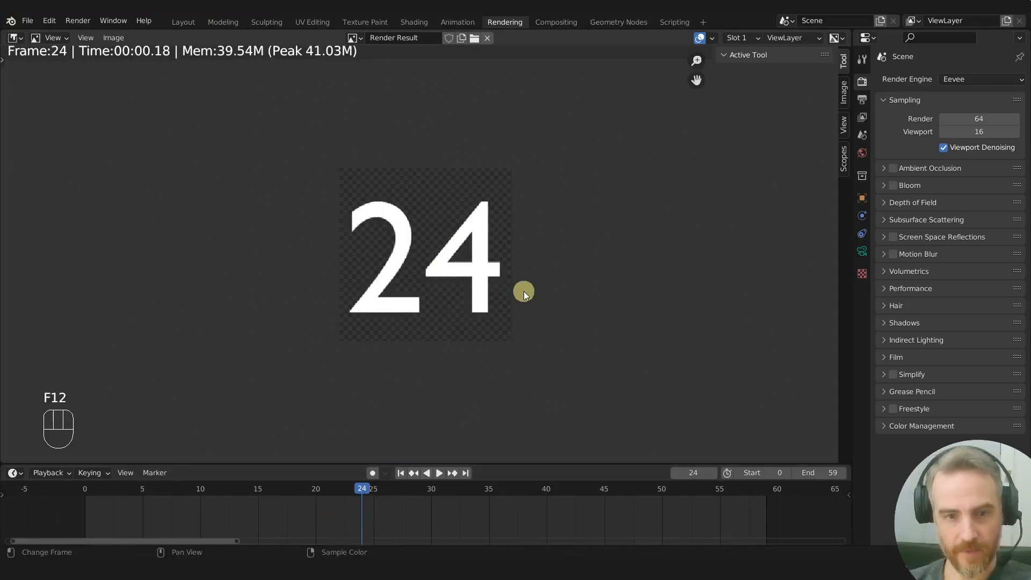
scroll(476, 259, "down", 3)
scroll(481, 262, "up", 2)
scroll(481, 262, "down", 1)
left_click(96, 489)
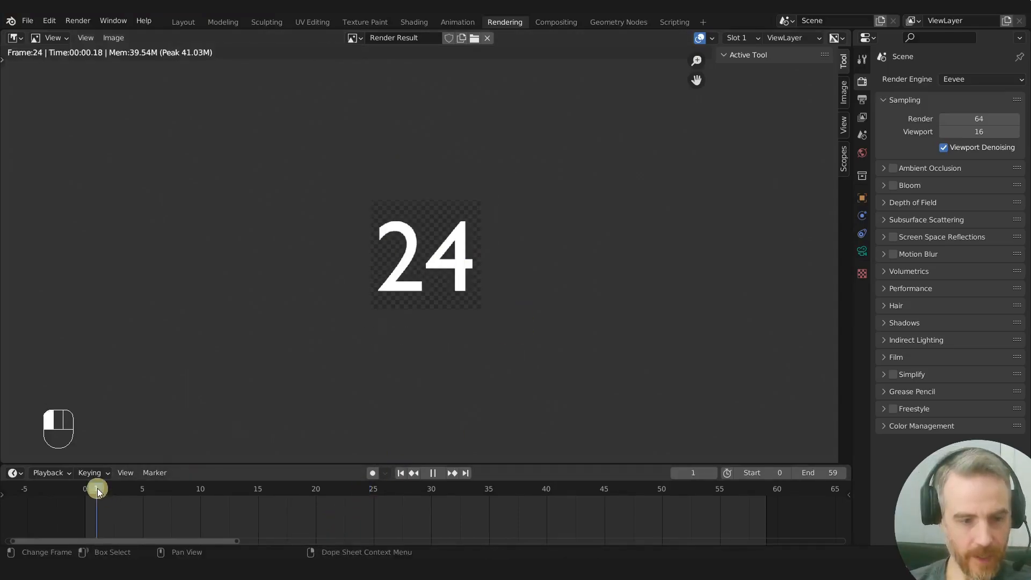
key("F12")
left_click(753, 490)
key("F12")
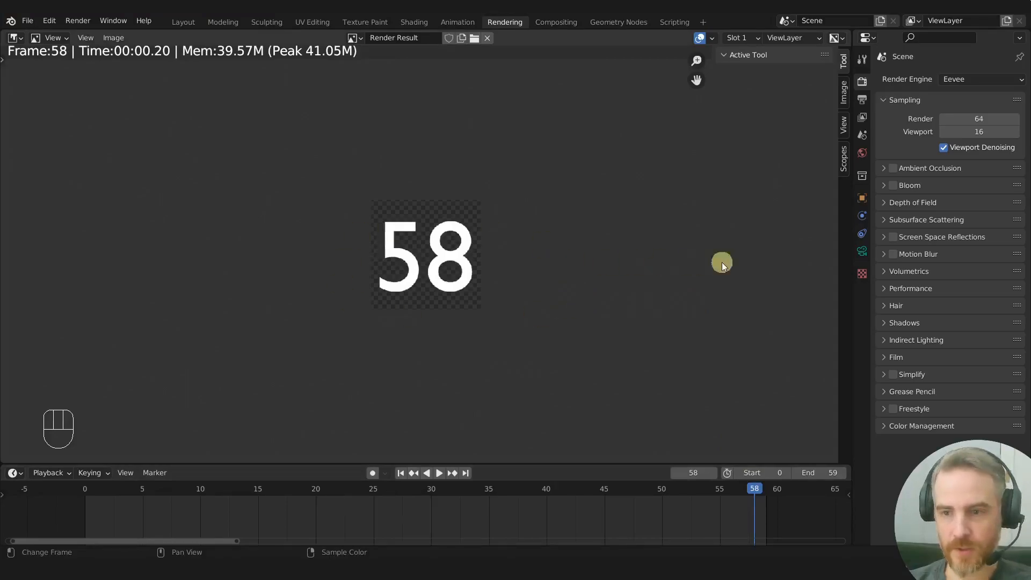
Browse for the render output location and create a folder named imsq in the project's Blender directory
left_click(862, 102)
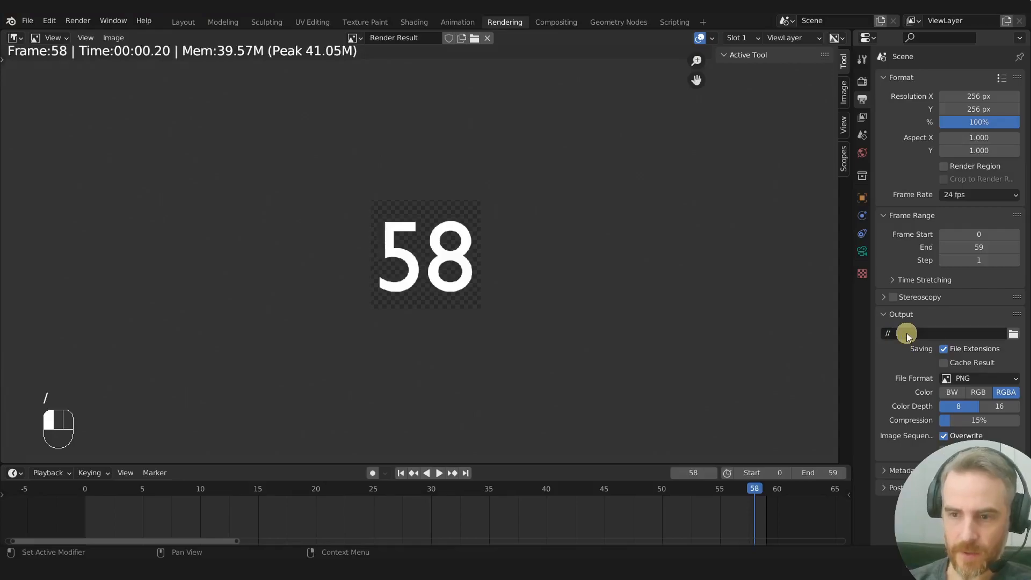
left_click(1013, 334)
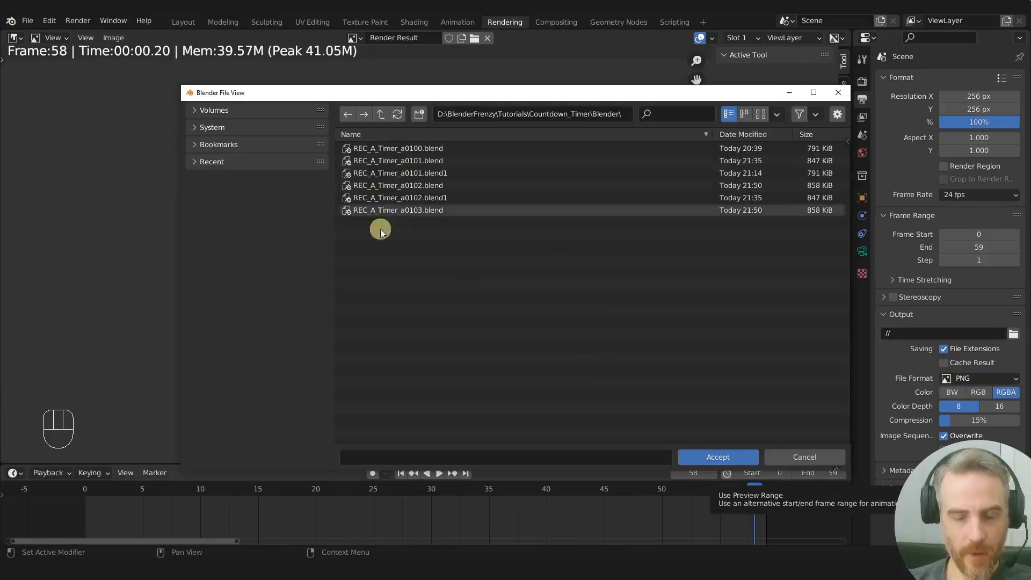
left_click(419, 113)
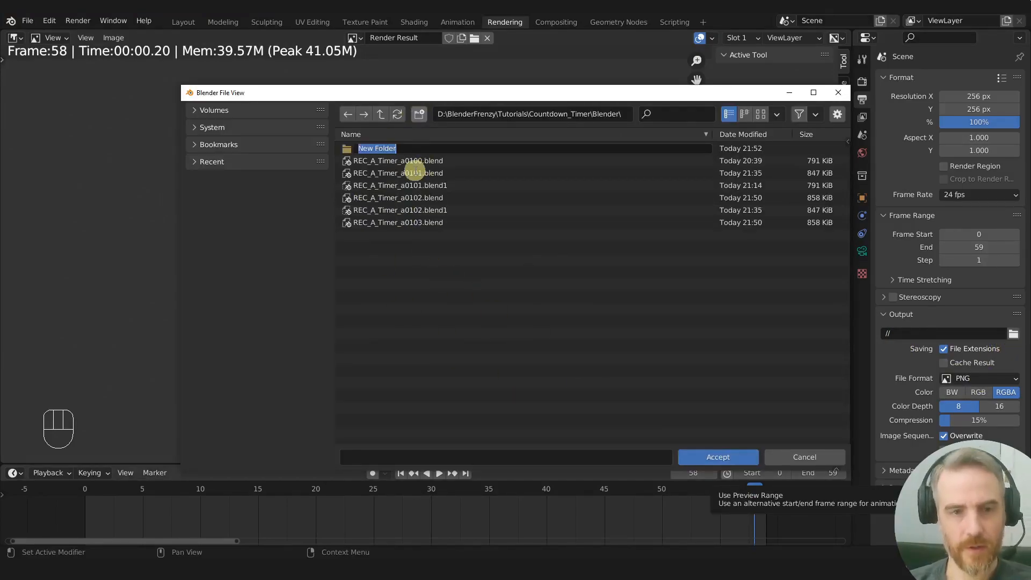
type("imsq")
key("Return")
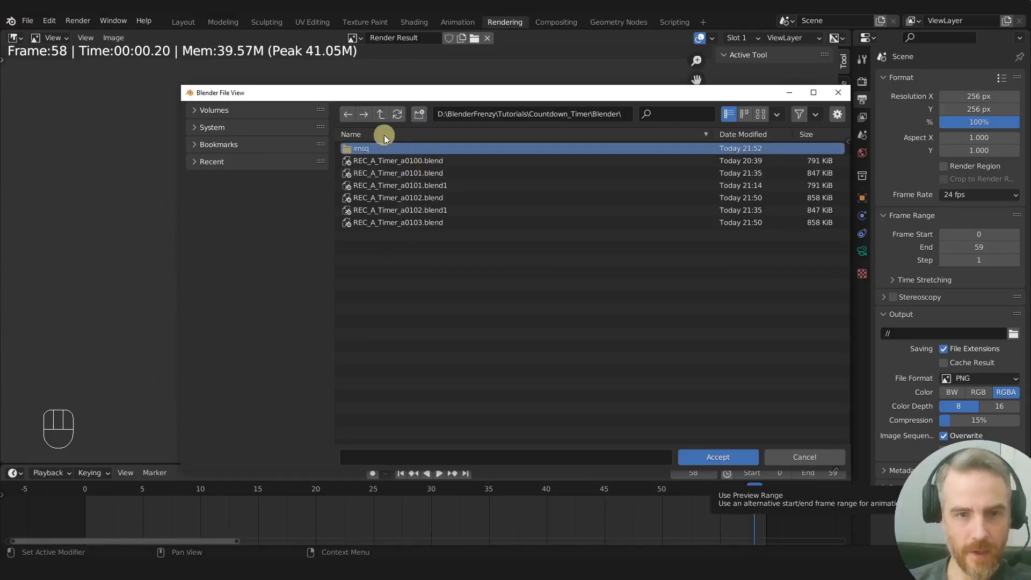
Create a subfolder named imsq_timer_01 inside the imsq folder
double_click(370, 149)
left_click(417, 115)
type("img")
type("s")
key("BackSpace")
key("BackSpace")
type("sq_timer_")
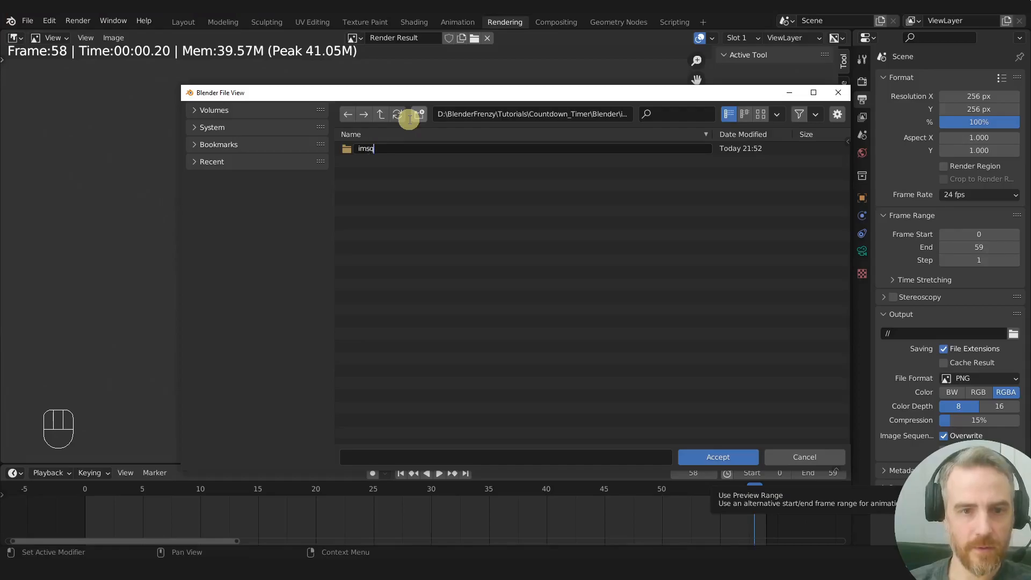
key("Return")
Set the render output to the imsq_timer_01 folder with the file name prefix timer-01_
double_click(409, 149)
left_click(419, 456)
type("timer-01_")
key("Return")
key("Return")
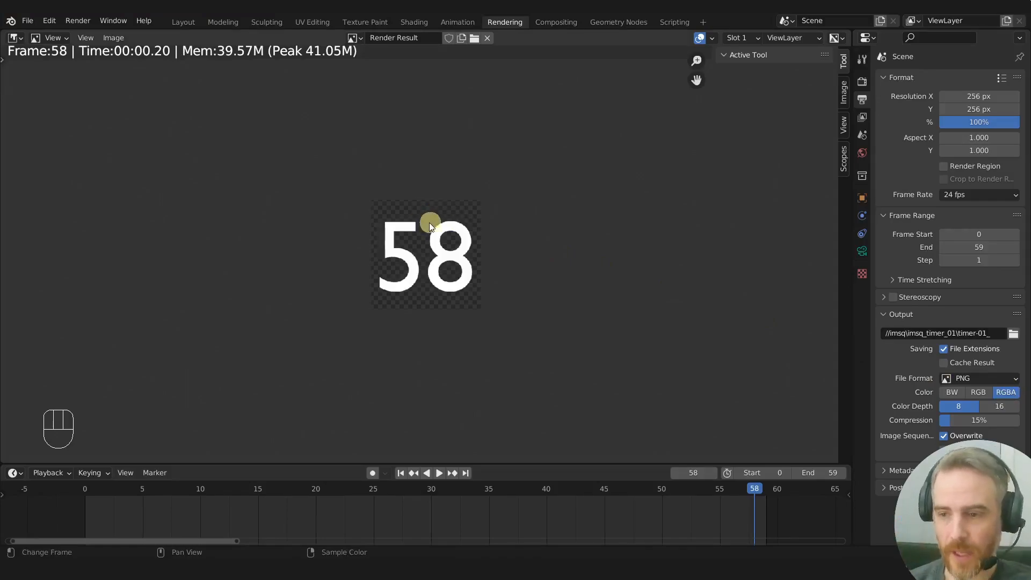
Disable both Compositing and Sequencer in the output's post-processing pipeline
left_click(892, 488)
scroll(902, 489, "down", 1)
left_click(938, 503)
left_click(939, 516)
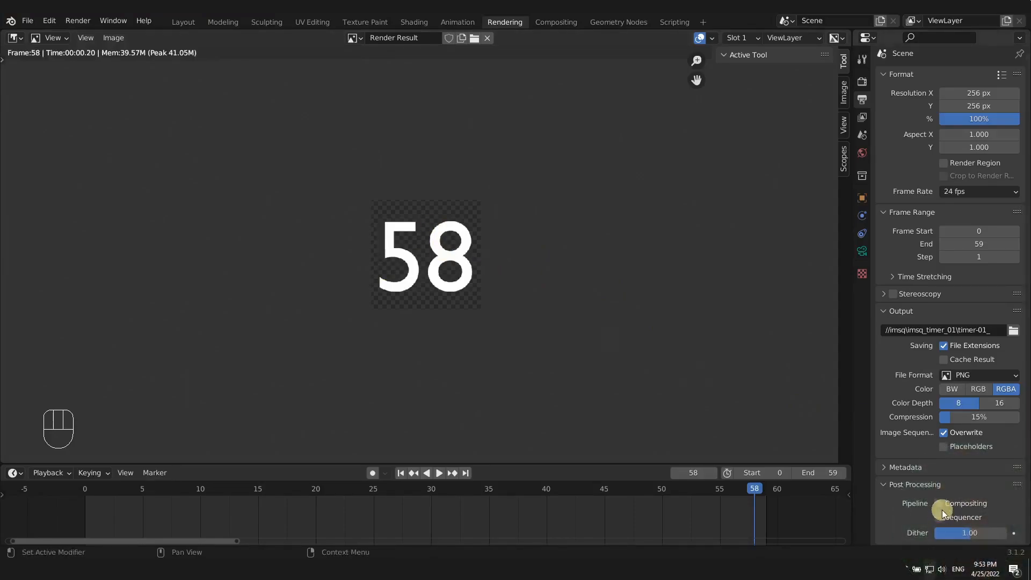
left_click(883, 484)
Test-render frames 58, 35 and 42 with the changed post-processing settings
key("F12")
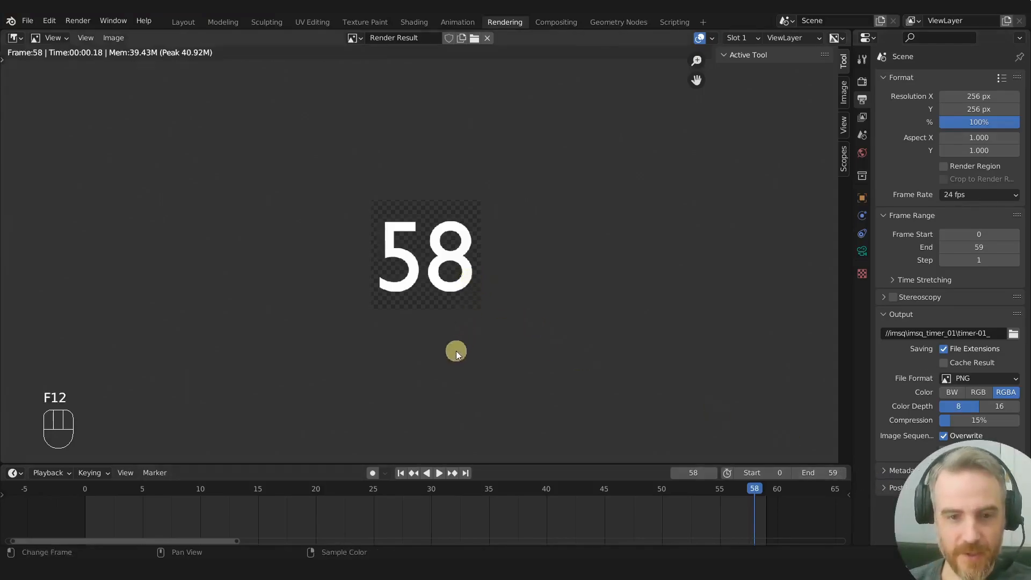
left_click(489, 488)
key("F12")
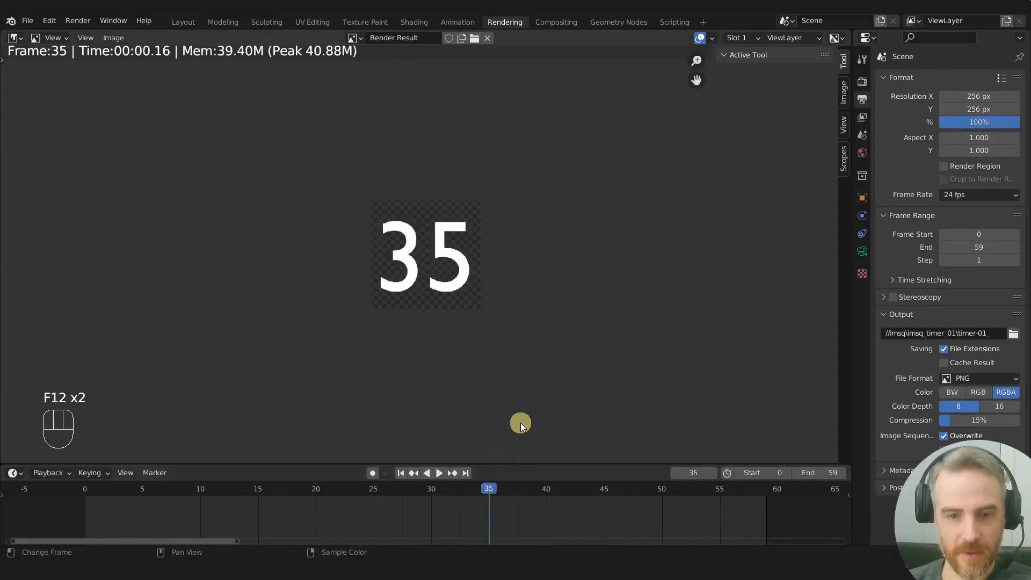
left_click(569, 487)
key("F12")
Save the project file and render the full animation as an image sequence
key("ctrl+s")
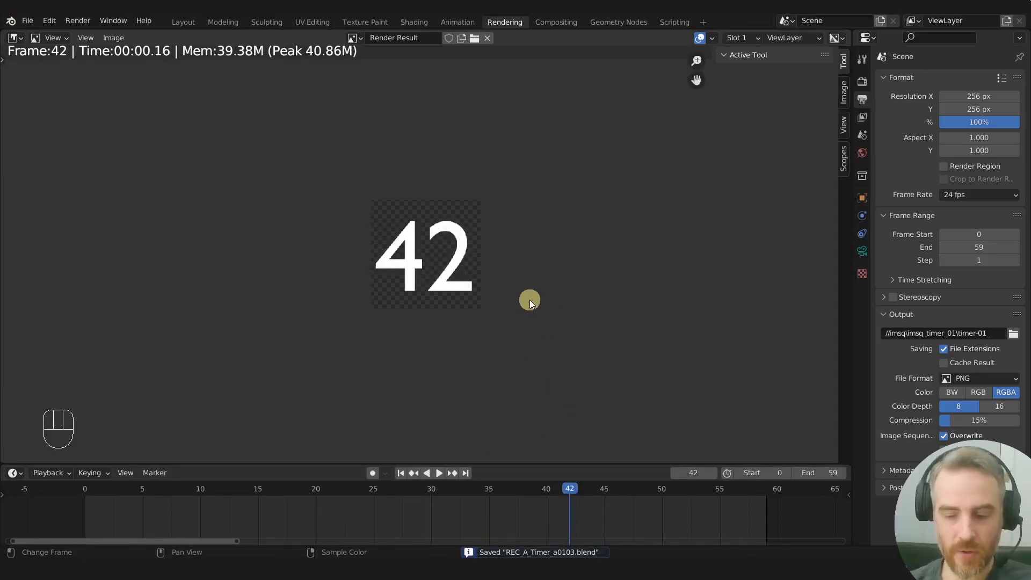
left_click(83, 24)
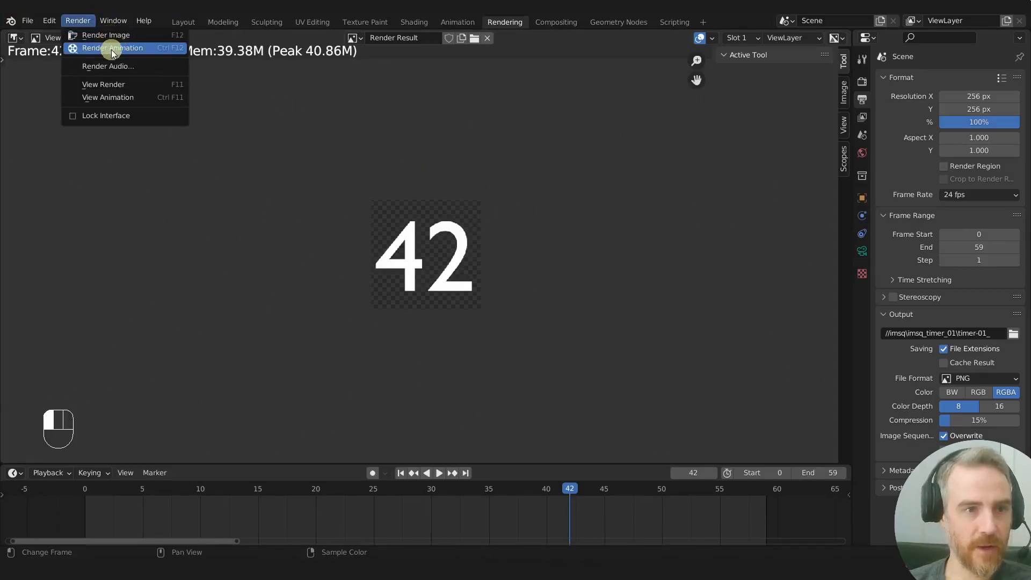
left_click(138, 55)
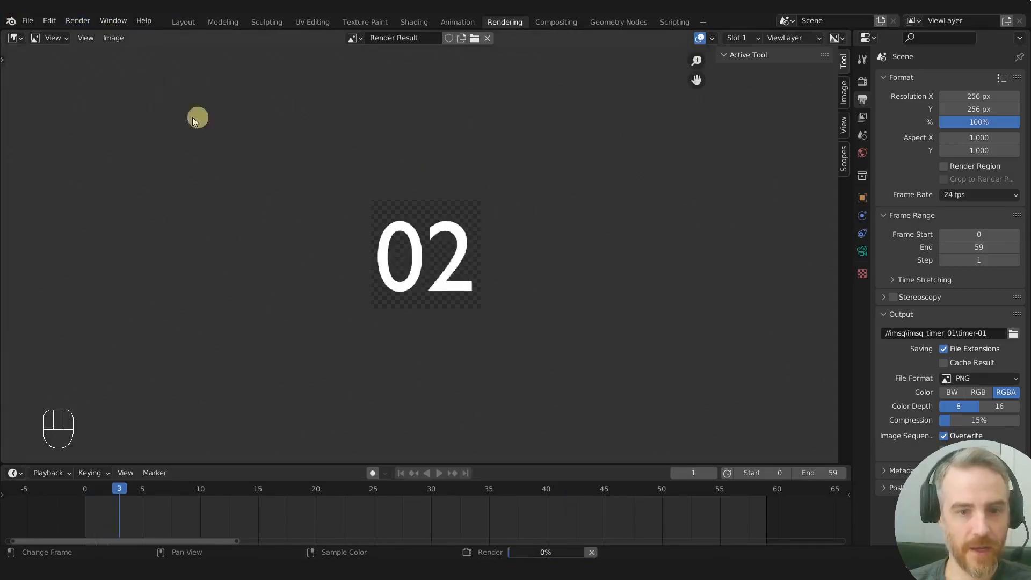
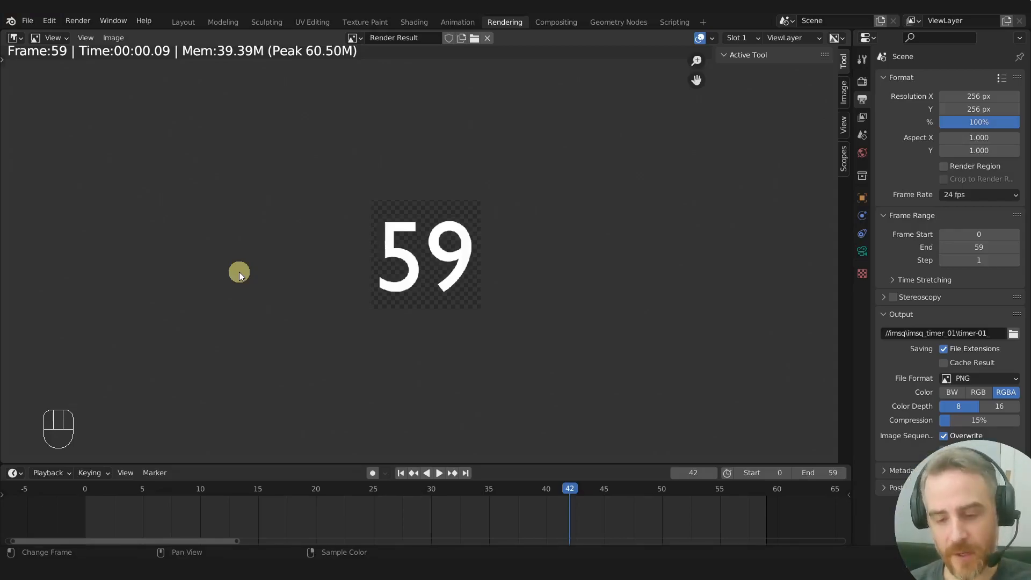
Rename the current scene to GeoNodes
double_click(811, 21)
type("GeoNodes")
left_click(793, 37)
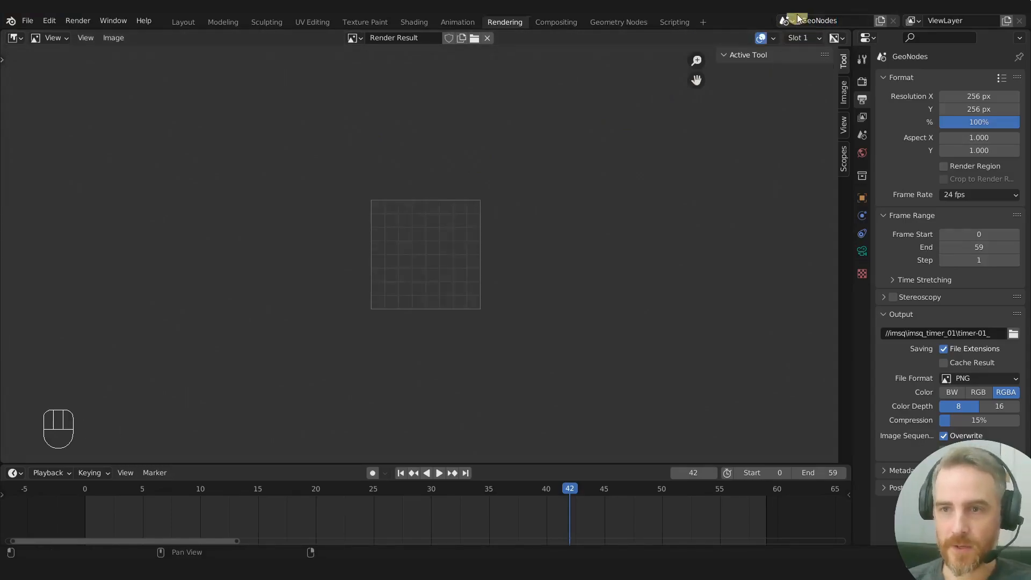
Create a new scene that copies the current scene's settings and name it VSE
left_click(880, 24)
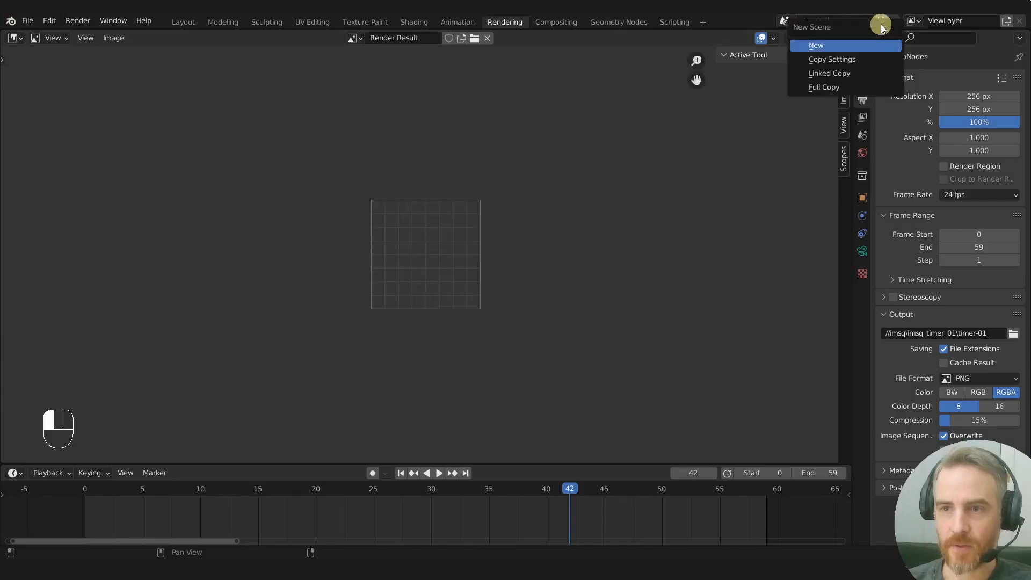
left_click(854, 60)
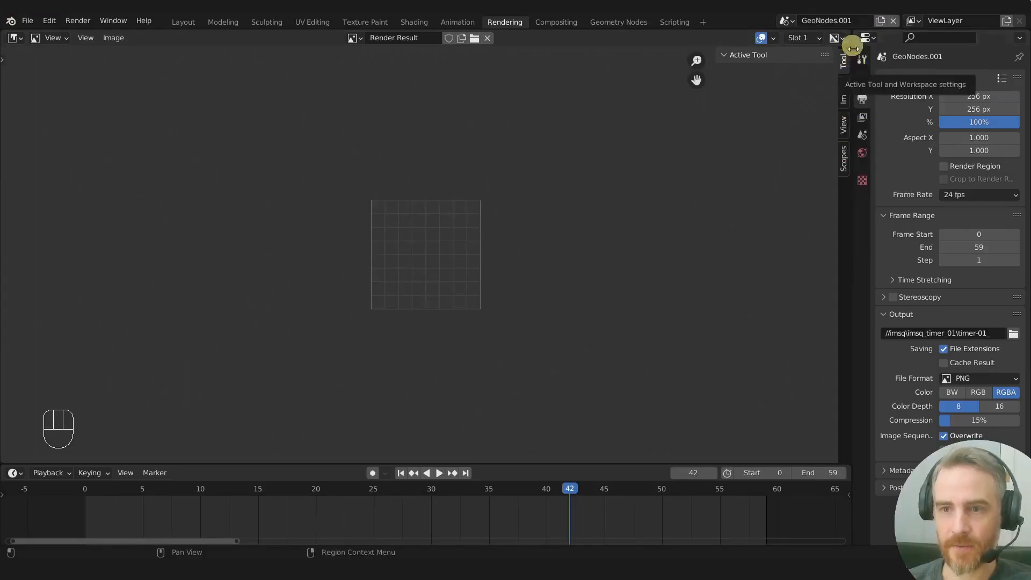
double_click(855, 21)
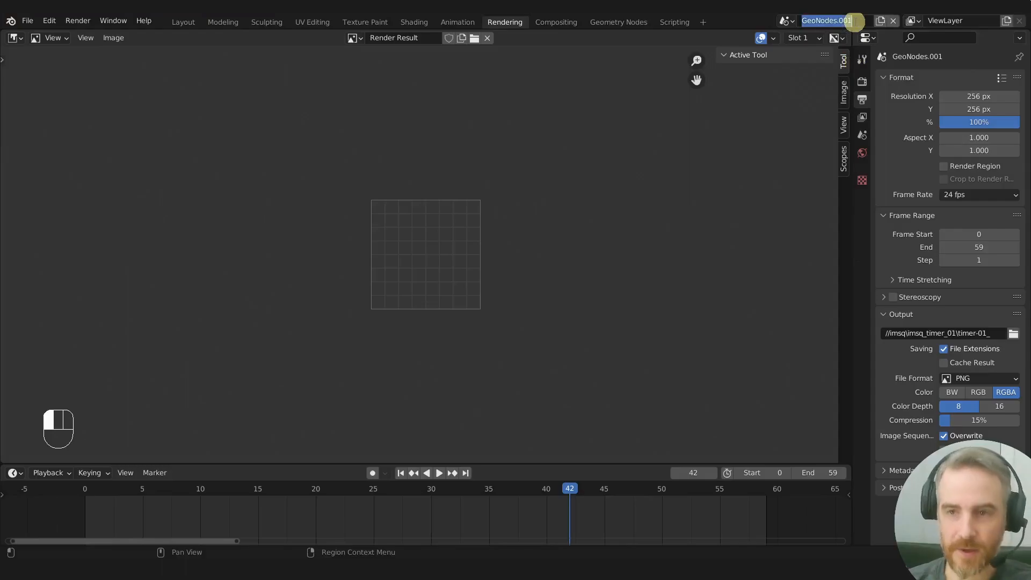
type("VSE")
key("Return")
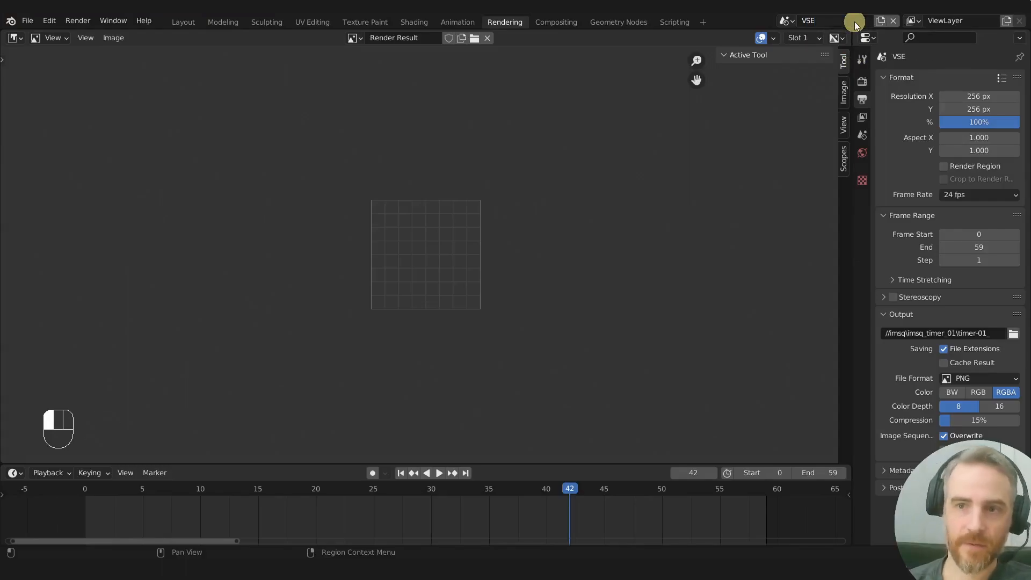
Add a Video Editing workspace and remove its file browser area so the preview spans the full width
left_click(704, 22)
mouse_move(662, 101)
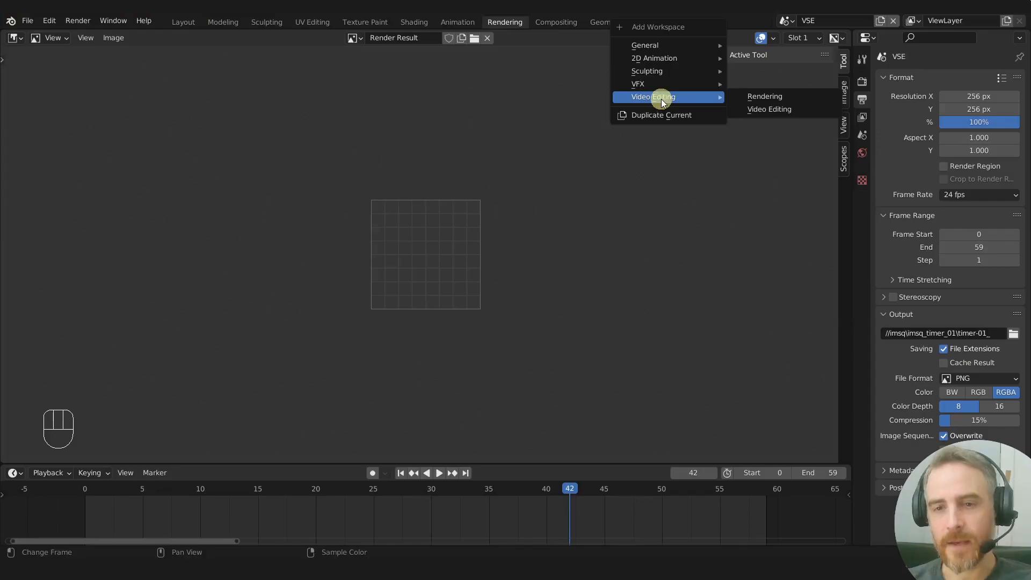
left_click(765, 111)
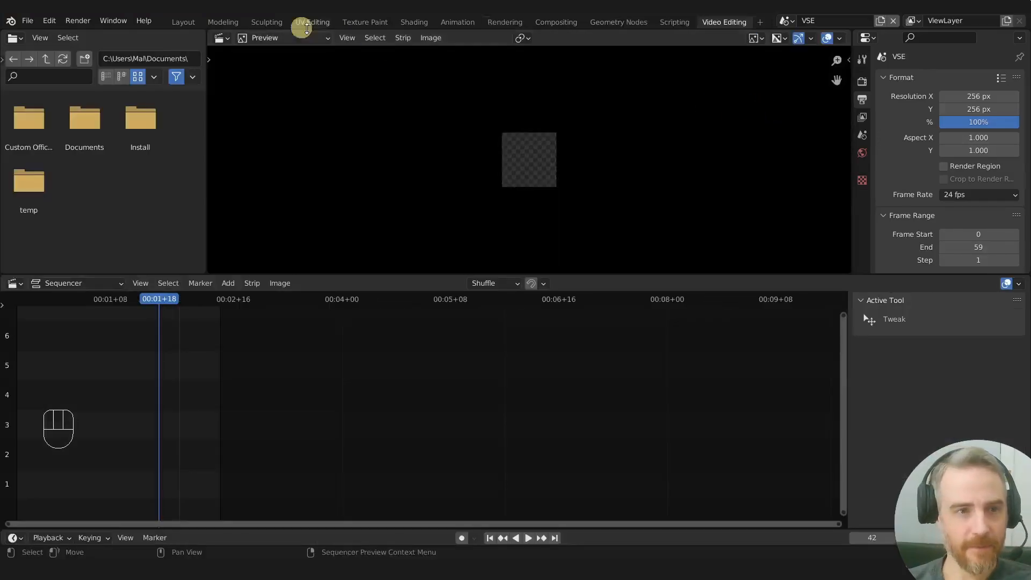
left_click_drag(209, 31, 179, 33)
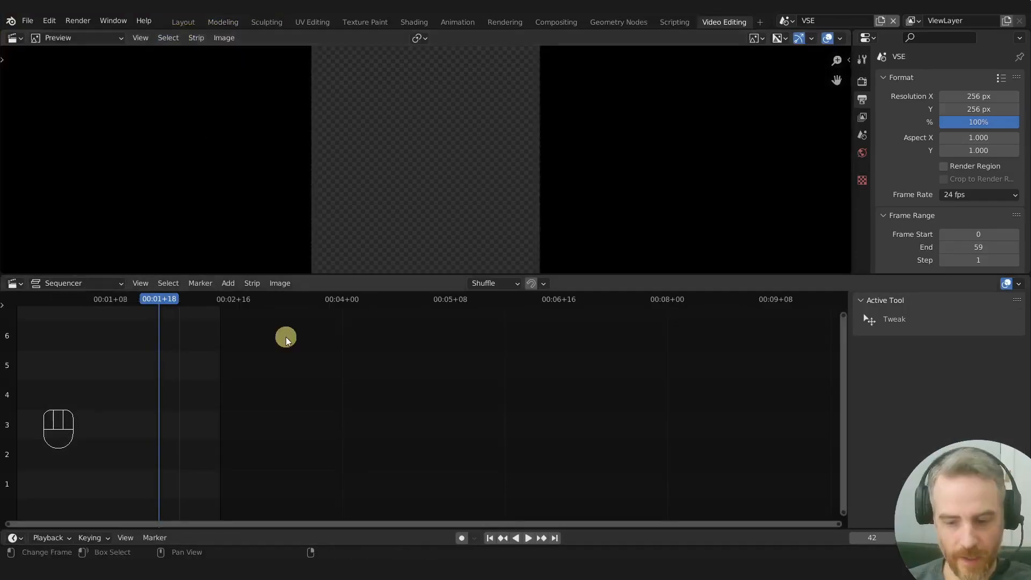
key("Home")
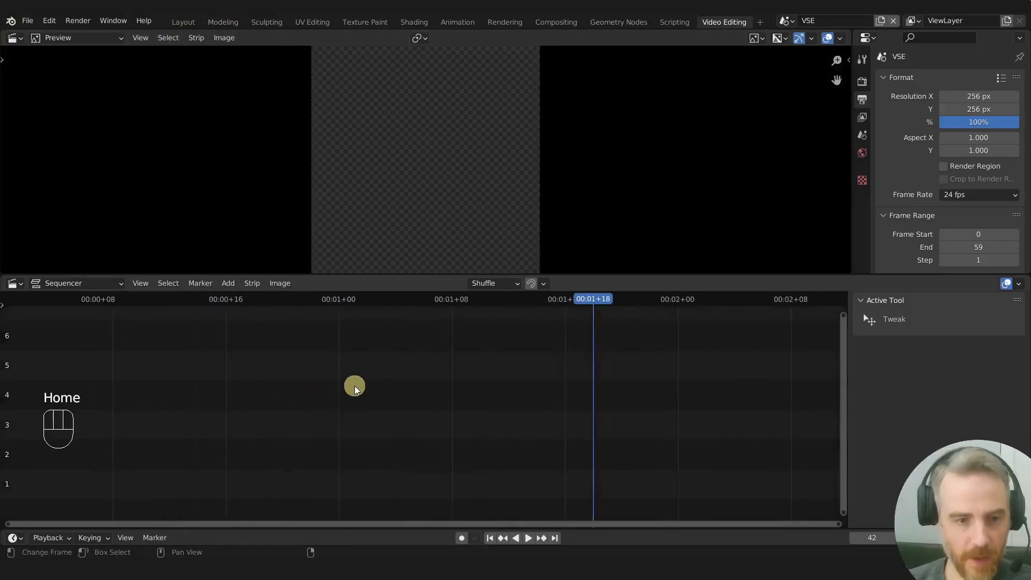
key("Home")
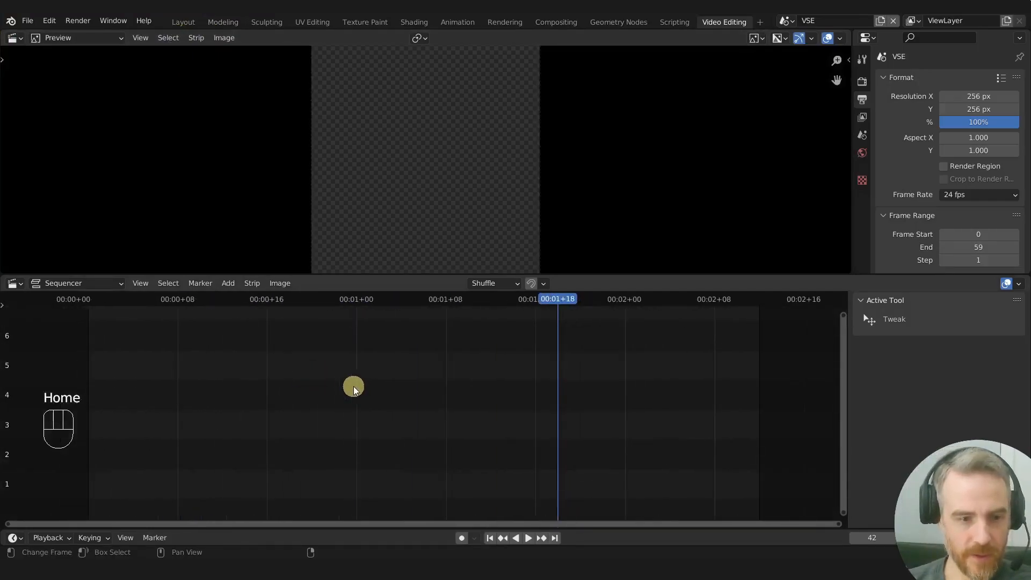
Set the VSE scene's output resolution to 1920 × 1080 px
left_click(978, 98)
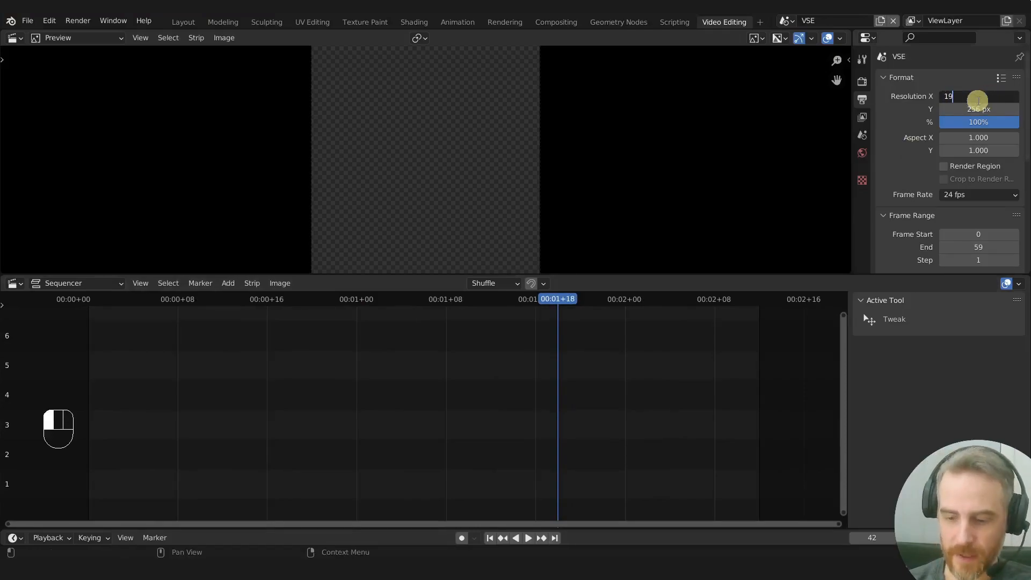
type("1920")
key("Tab")
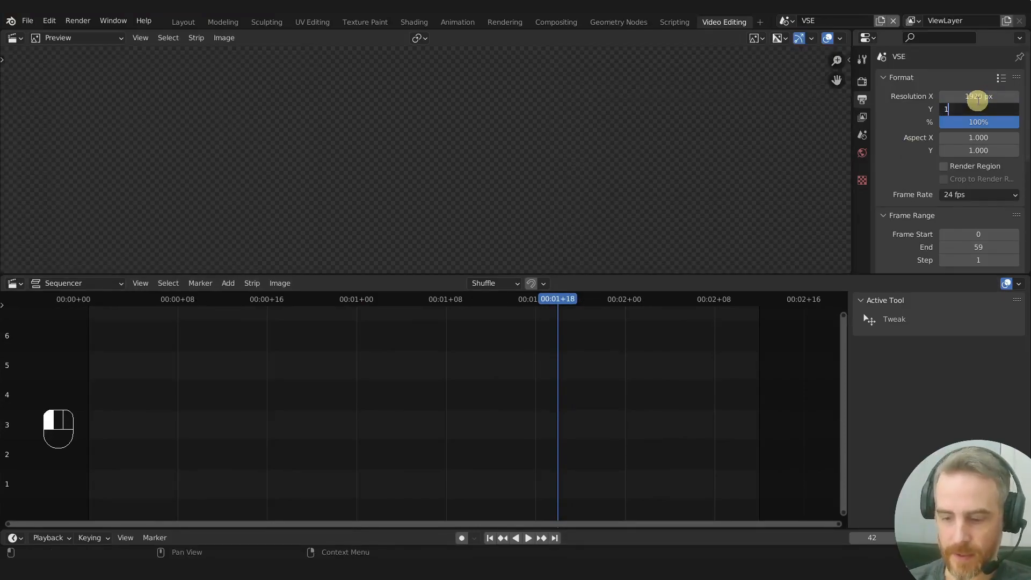
key("Return")
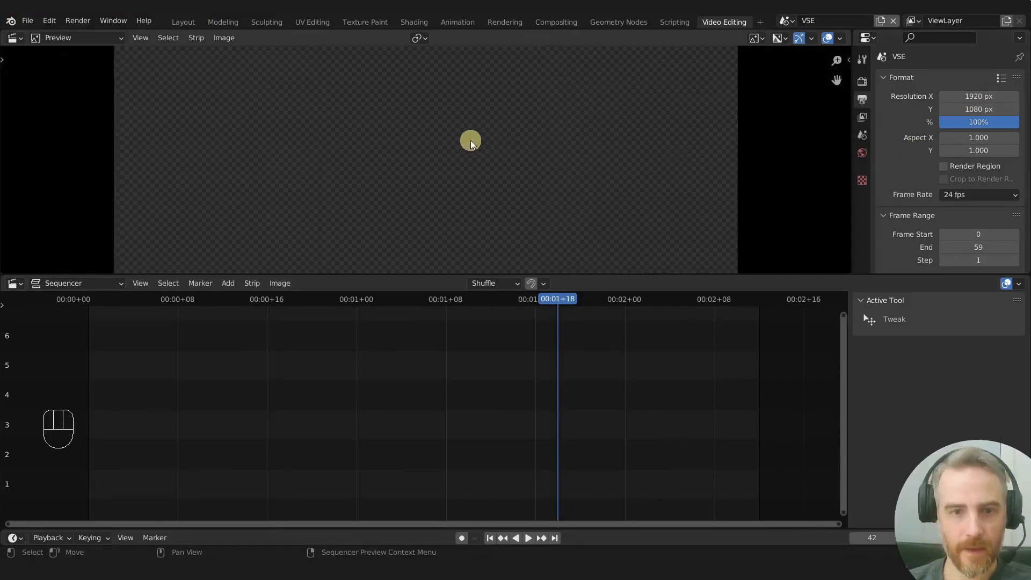
scroll(471, 140, "down", 1)
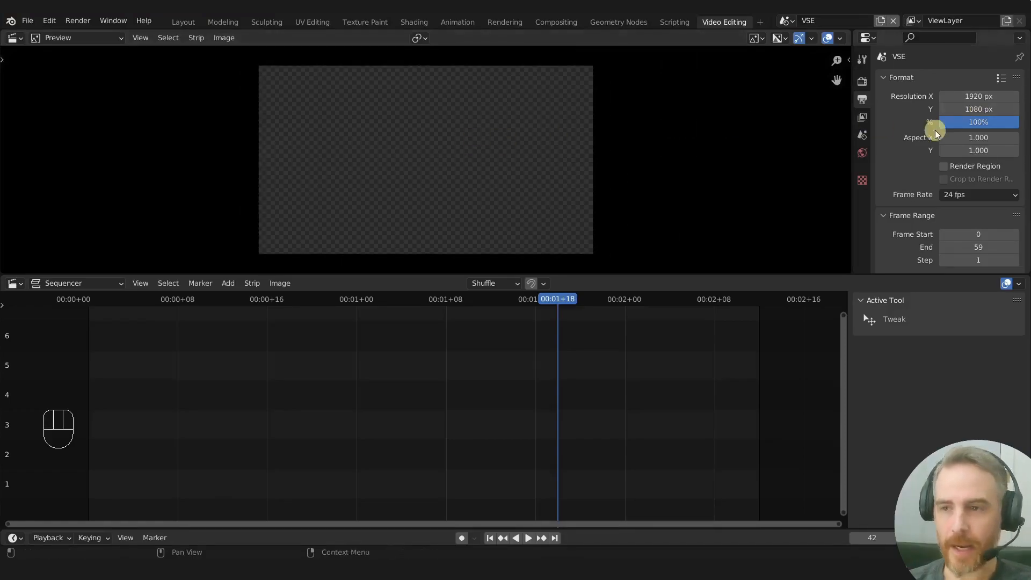
Divide both output resolution values by 3, giving 640 × 360 px
left_click(973, 97)
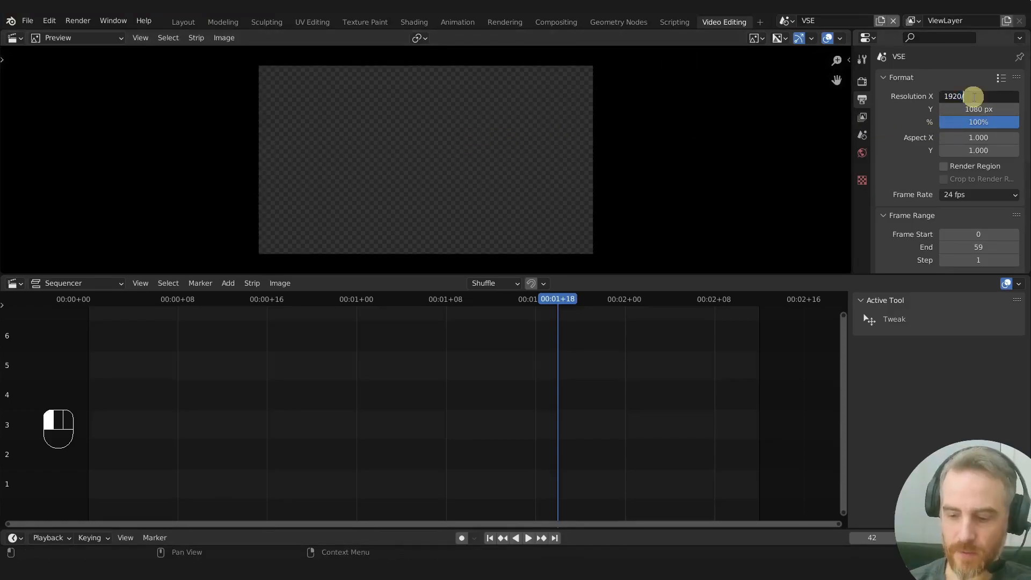
type("/3")
key("Return")
left_click(974, 109)
type("/3")
key("Return")
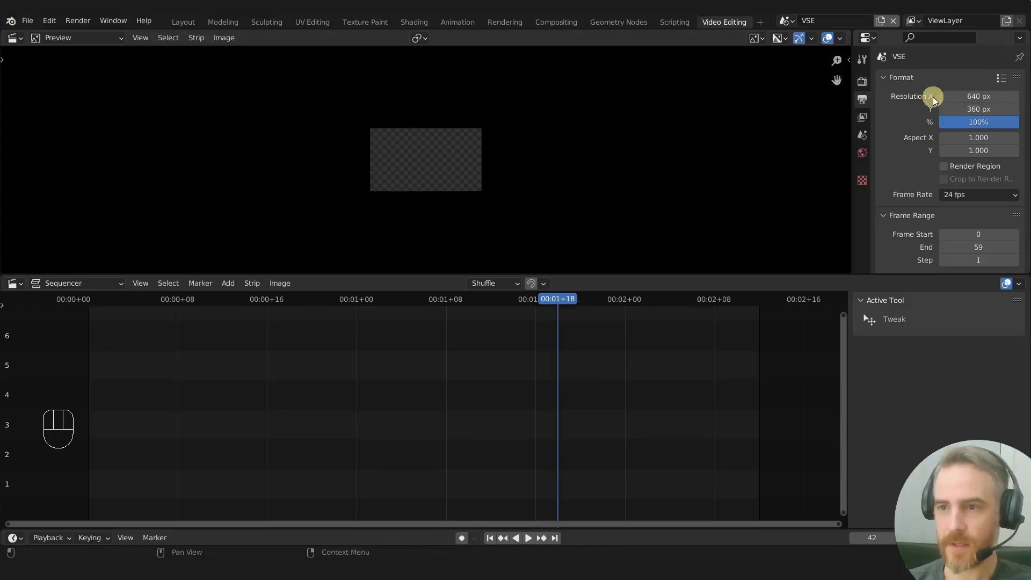
Return to frame 0, start adding an image sequence strip, and browse to the imsq_timer_01 folder
scroll(462, 175, "up", 2)
scroll(465, 179, "up", 2)
scroll(465, 180, "down", 1)
left_click(495, 539)
key("shift+a")
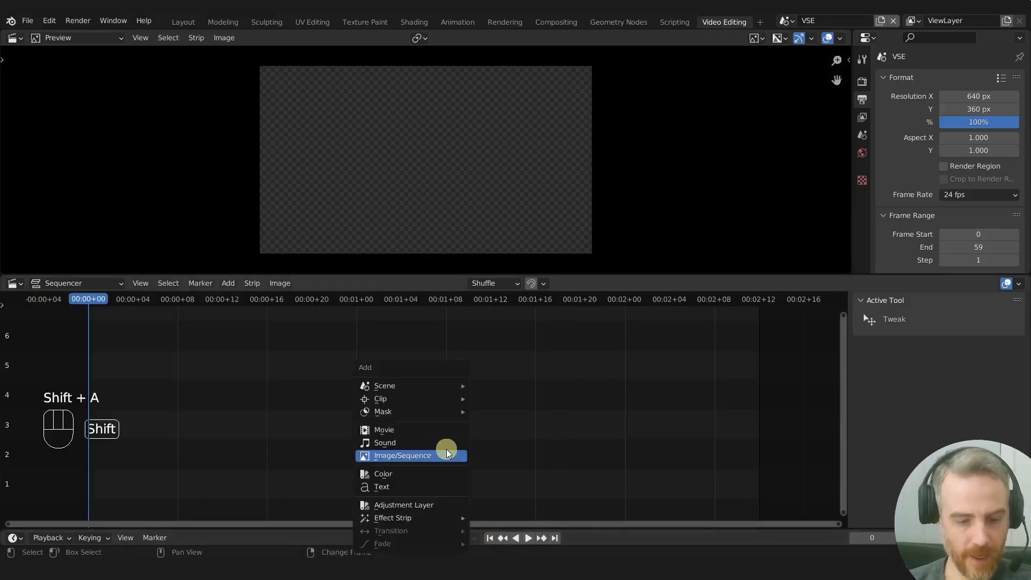
left_click(435, 456)
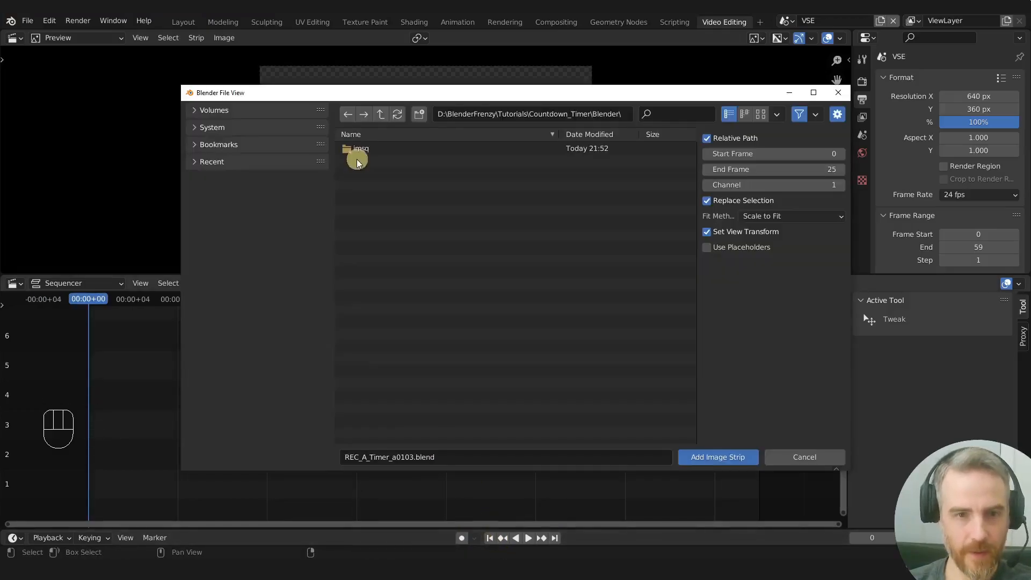
left_click(362, 150)
double_click(362, 150)
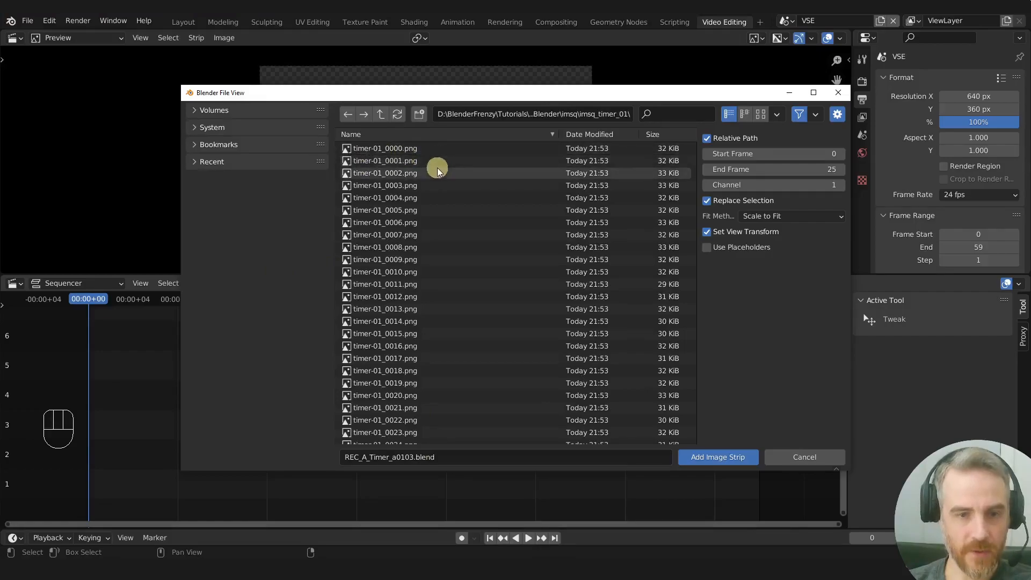
Select all the timer-01 PNG images sorted by ascending name and add them as one image strip
key("a")
left_click(402, 137)
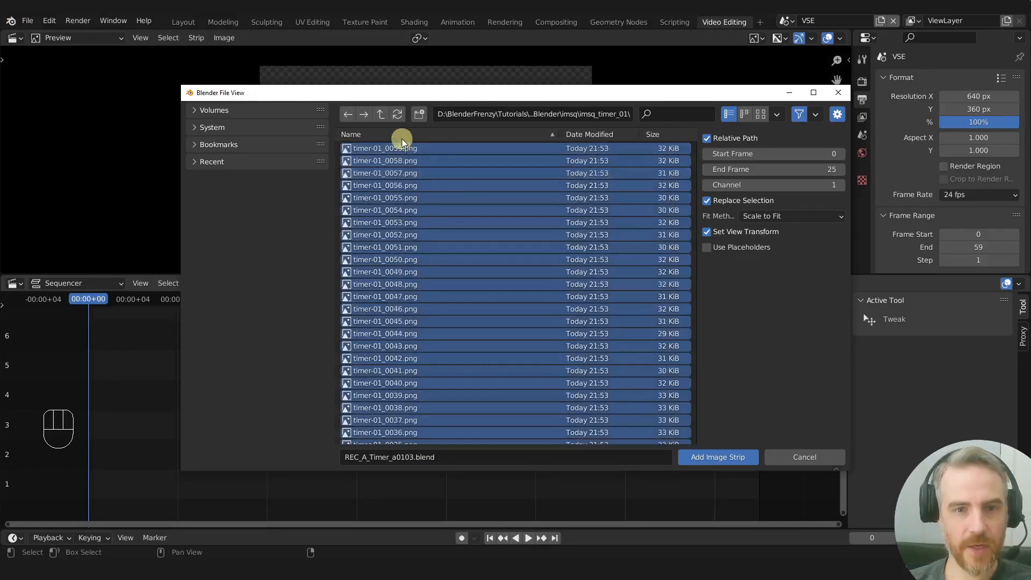
left_click(435, 183)
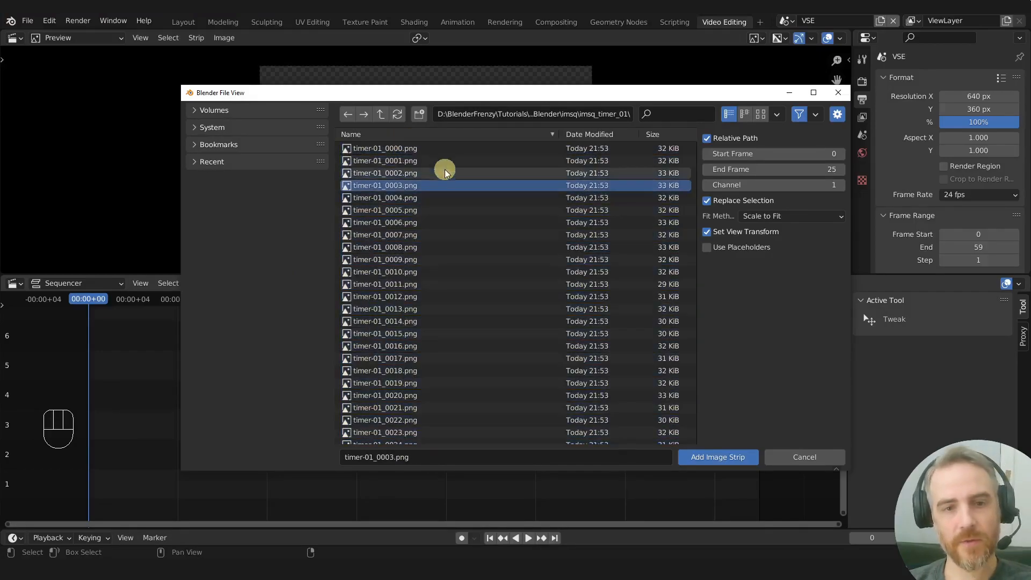
left_click(430, 141)
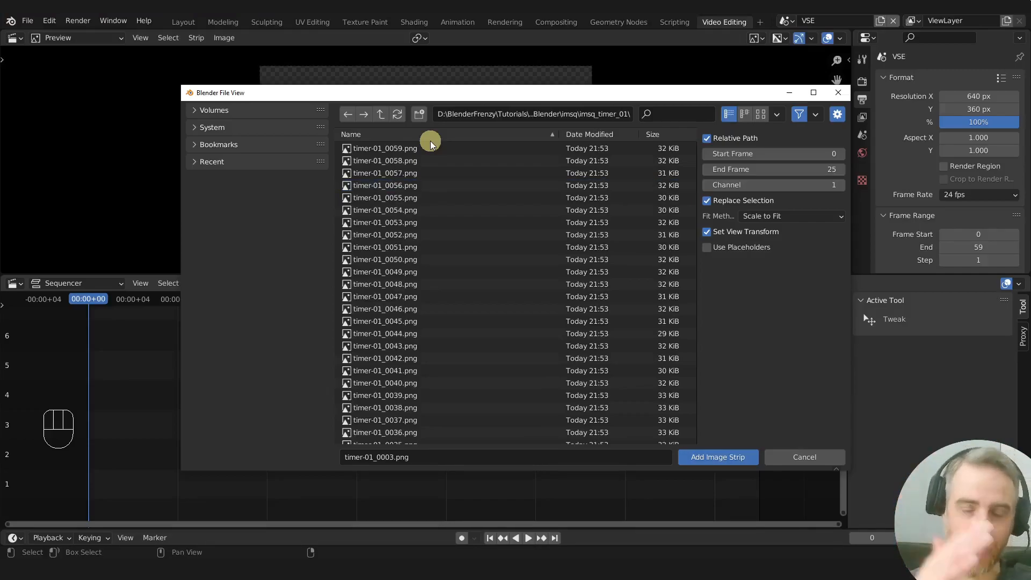
left_click(433, 135)
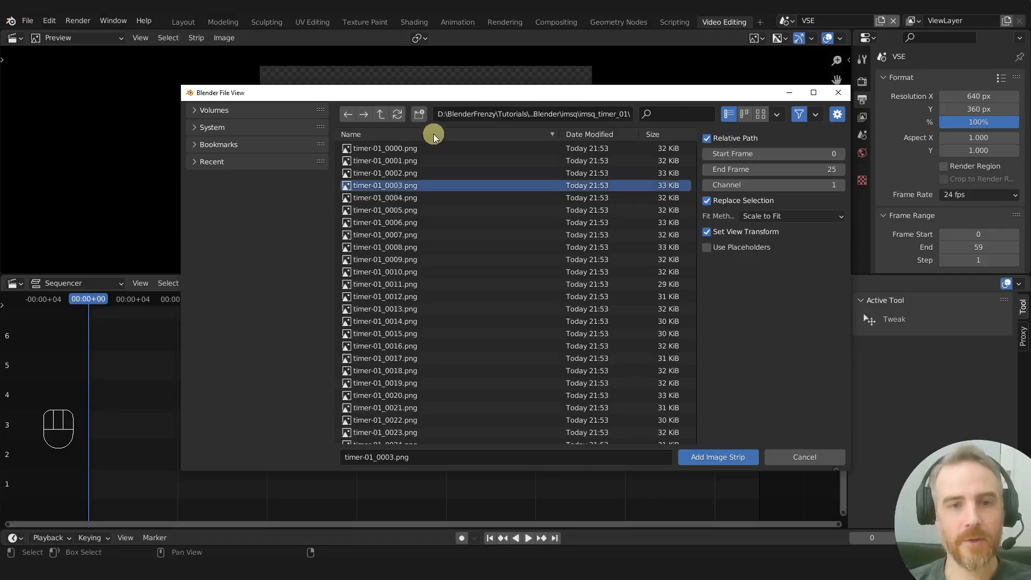
key("a")
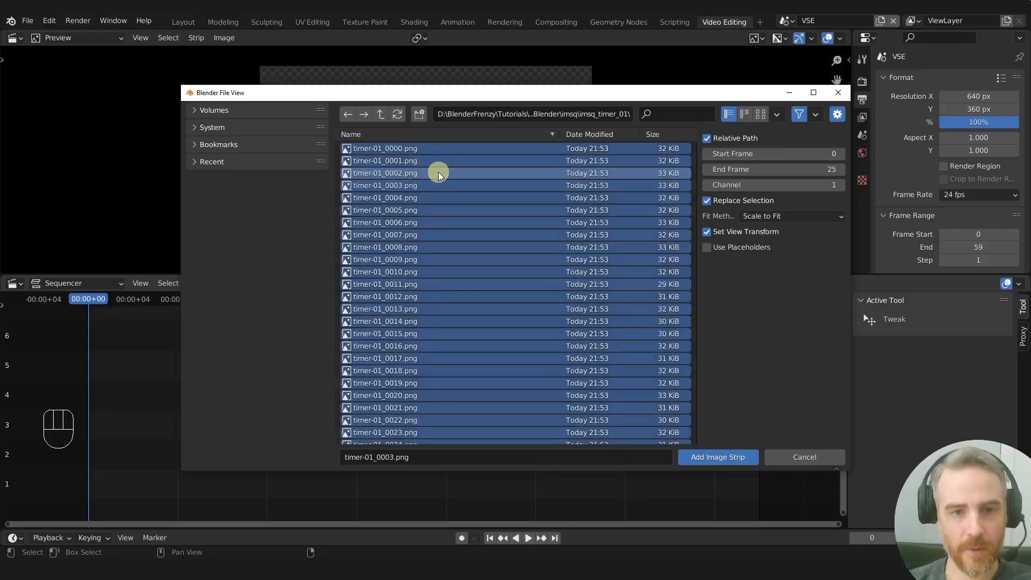
left_click(720, 458)
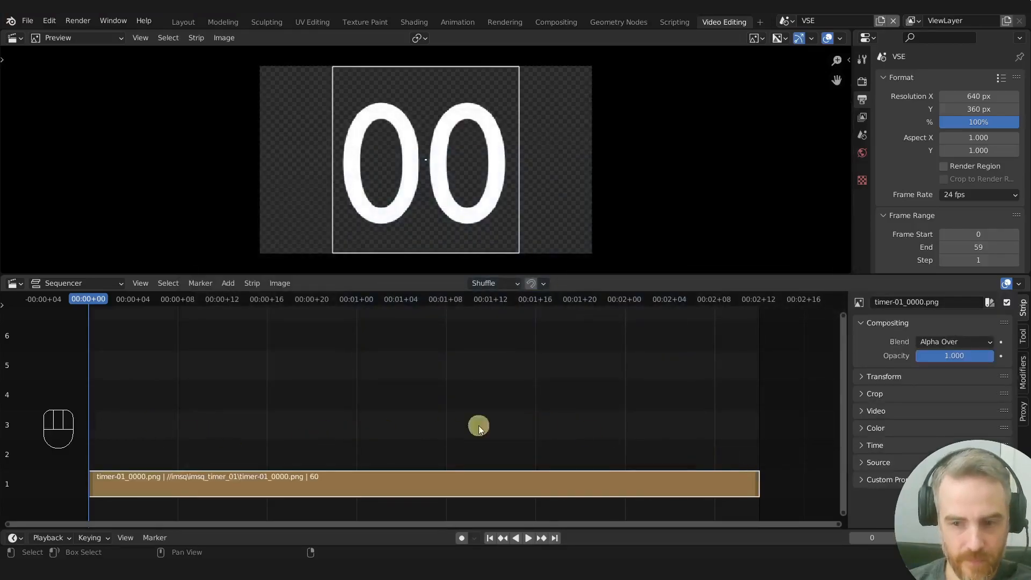
Enable Reverse Frames on the timer image strip and play it back to check the countdown
key("space")
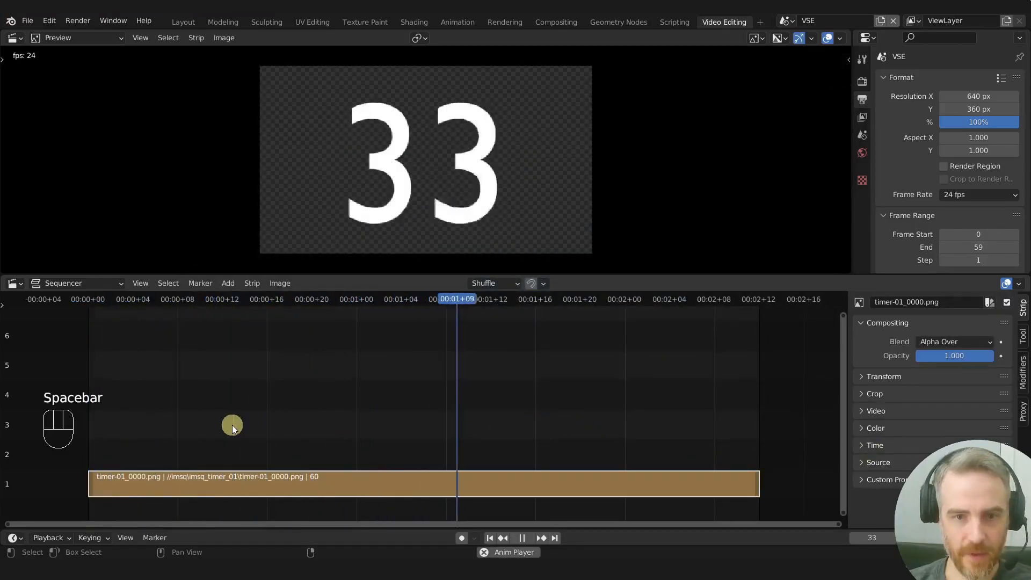
key("space")
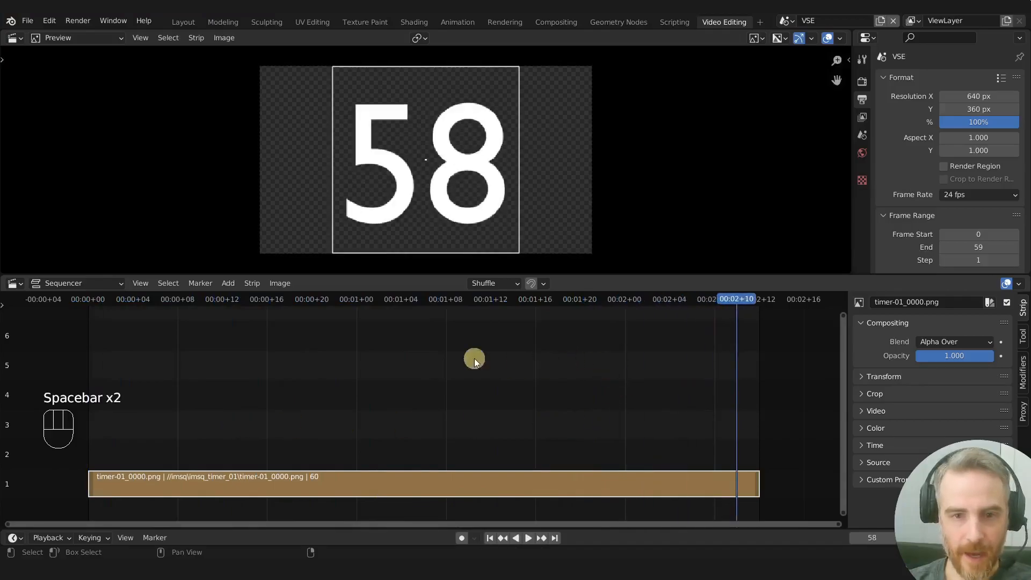
left_click(870, 411)
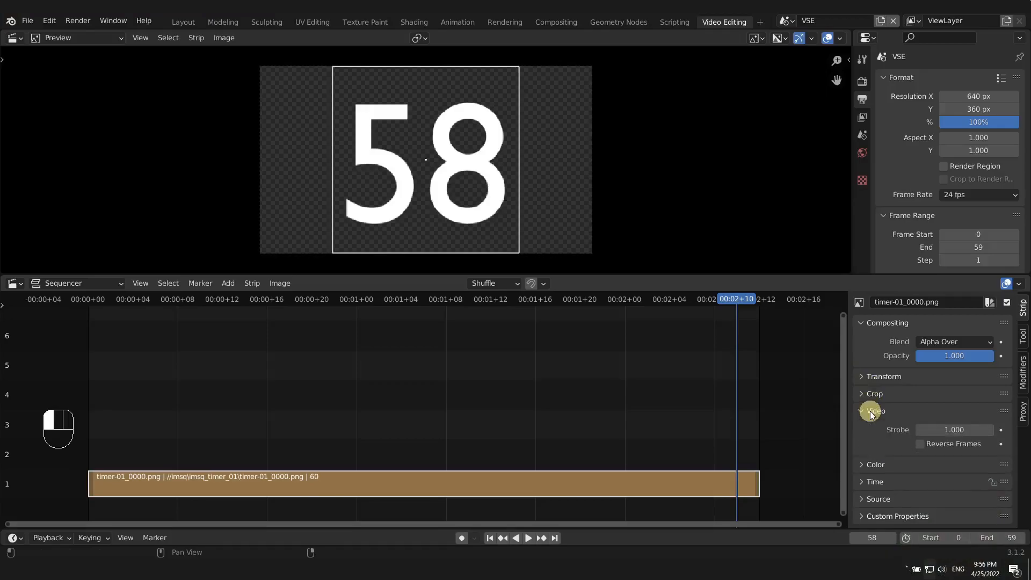
left_click(922, 444)
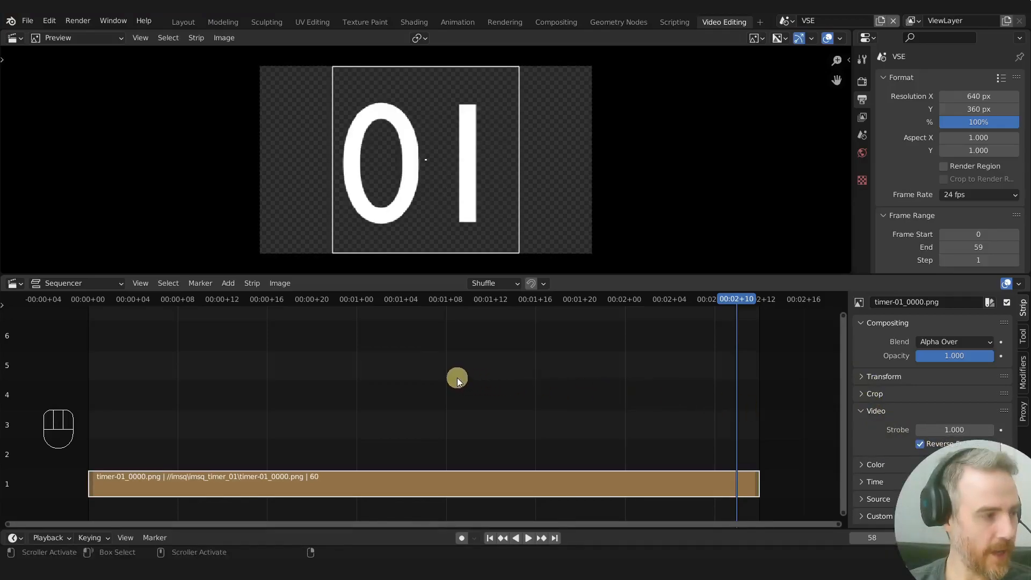
key("space")
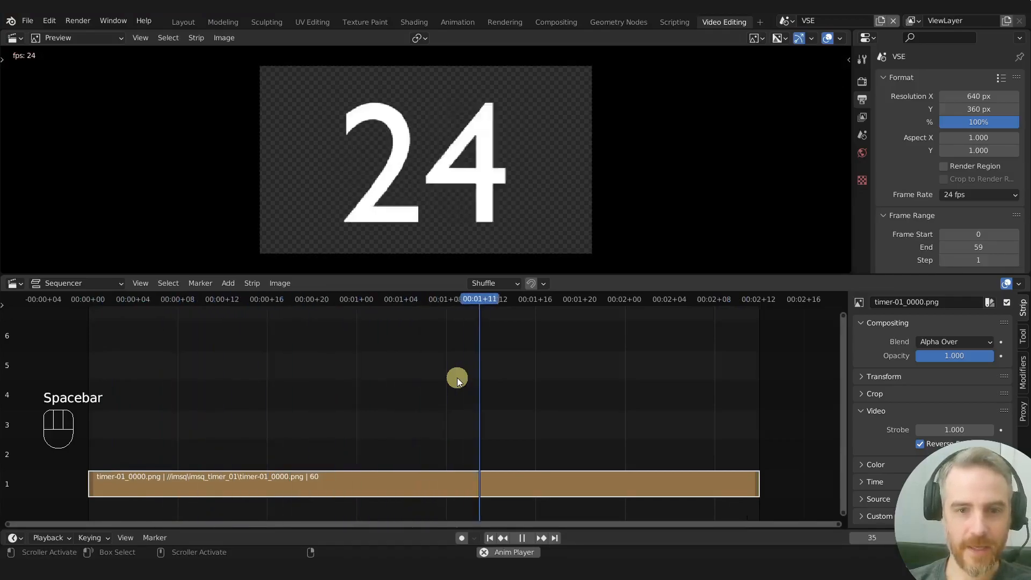
key("space")
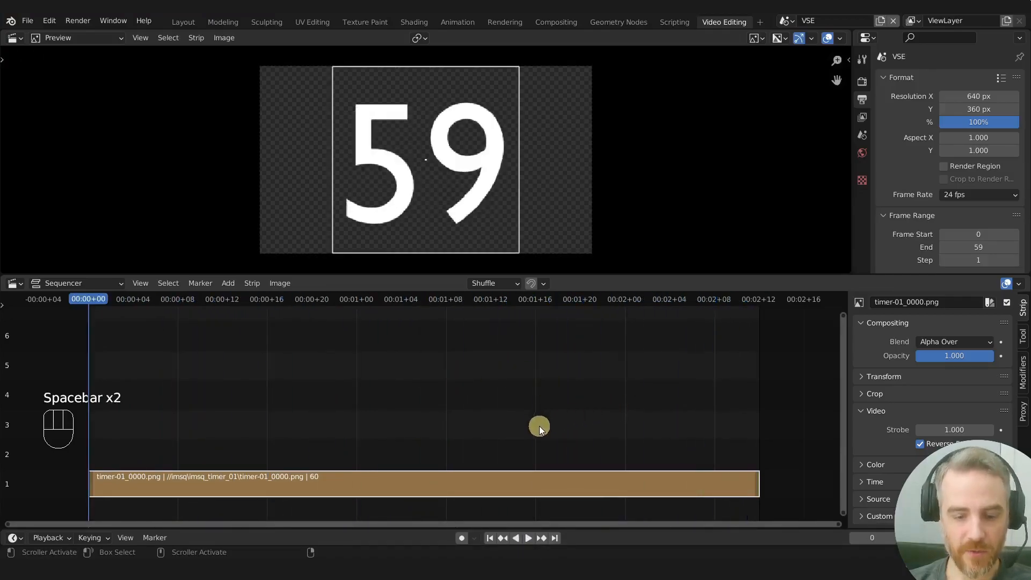
Move the timer image strip vertically up to channel 5, keeping its start time
key("g")
key("y")
left_click(636, 380)
Add a Speed effect strip to the timer image strip
middle_click_drag(637, 380, 469, 443, "ctrl")
key("shift+a")
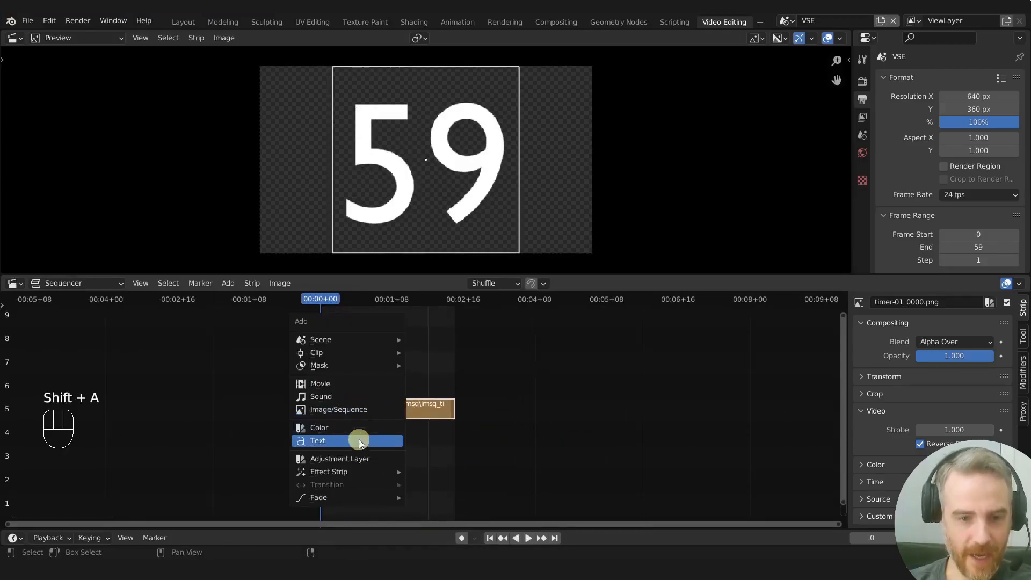
mouse_move(349, 472)
left_click(463, 434)
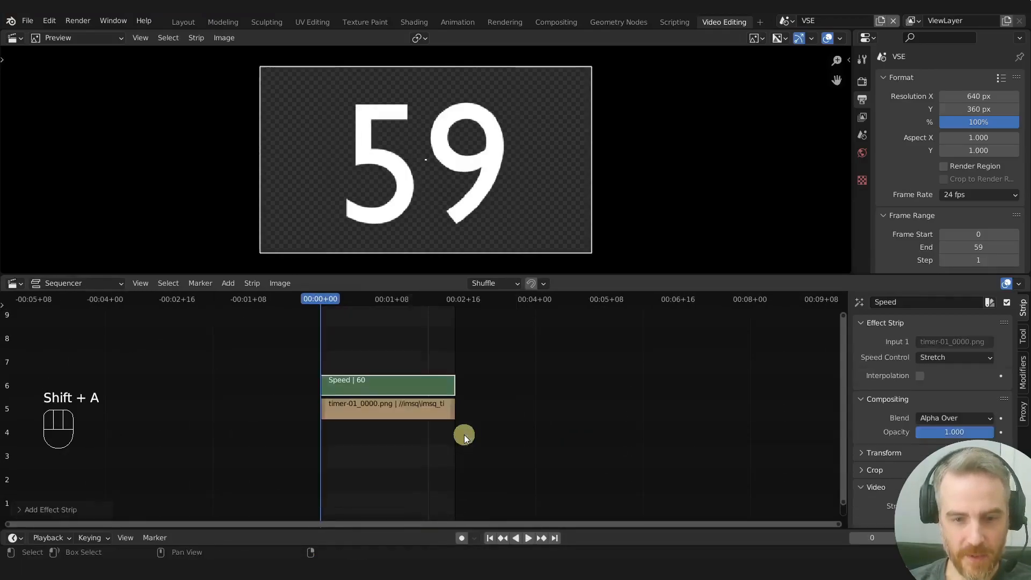
Move the playhead to exactly one minute, 01:00+00 (frame 1440)
middle_click_drag(453, 411, 608, 334, "ctrl")
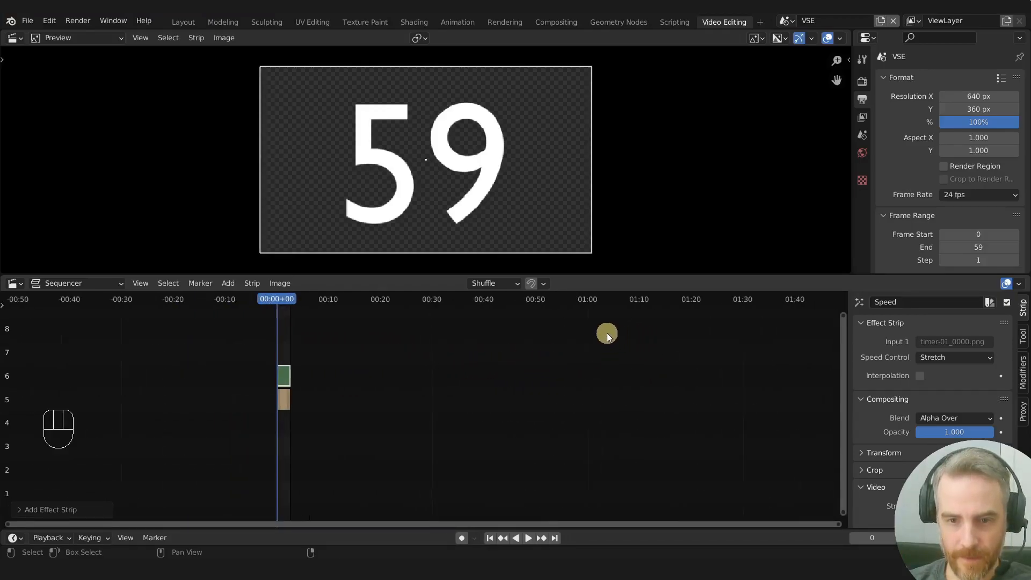
left_click_drag(594, 308, 591, 300)
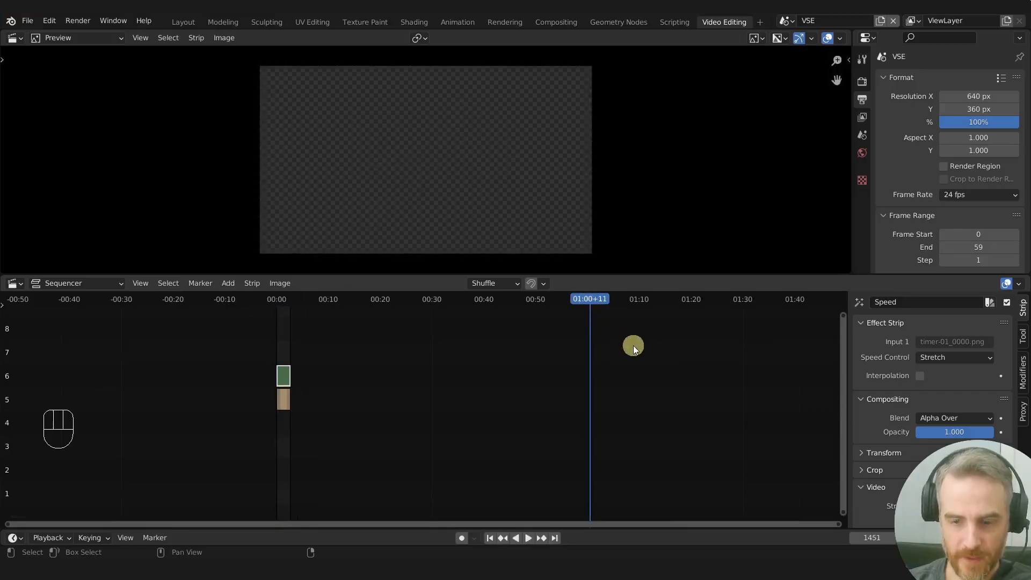
key("Left")
key("Left")
key("Left")
key("Left")
key("Left")
key("Left")
key("Left")
key("Left")
key("Left")
key("Left")
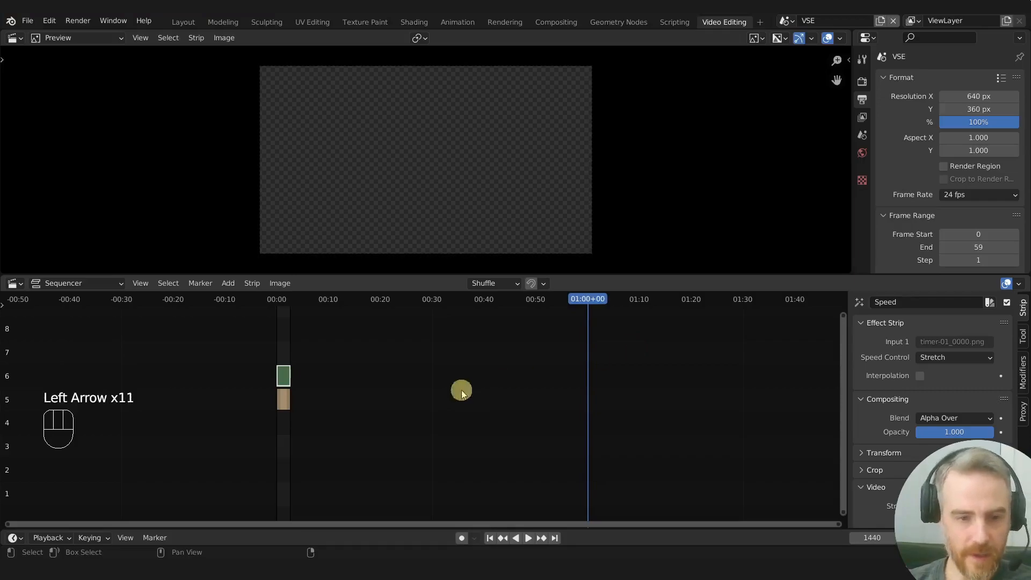
Snap the timer image strip's end handle to the playhead and set the scene's end frame to 1440
left_click(291, 398)
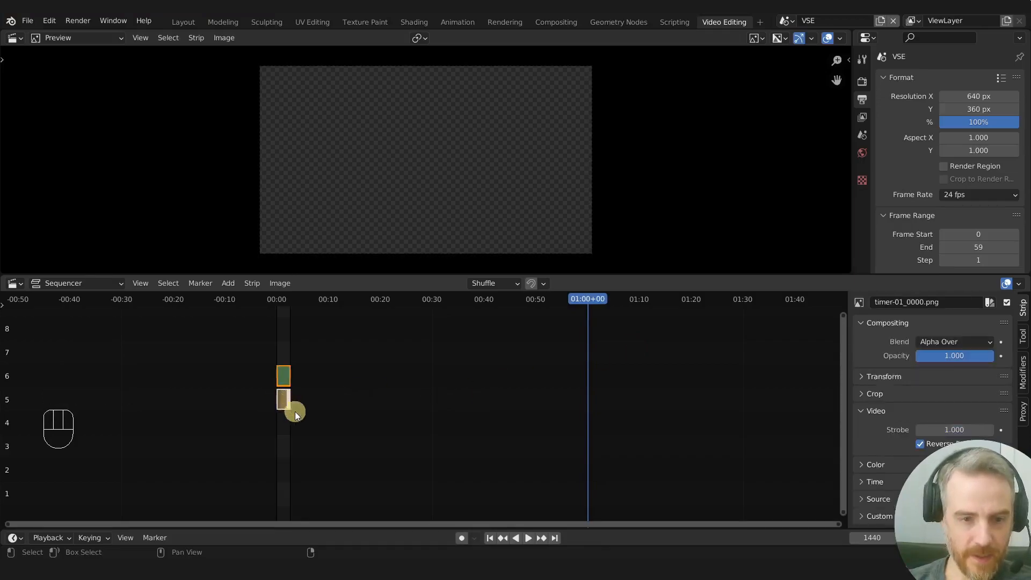
key("shift+s")
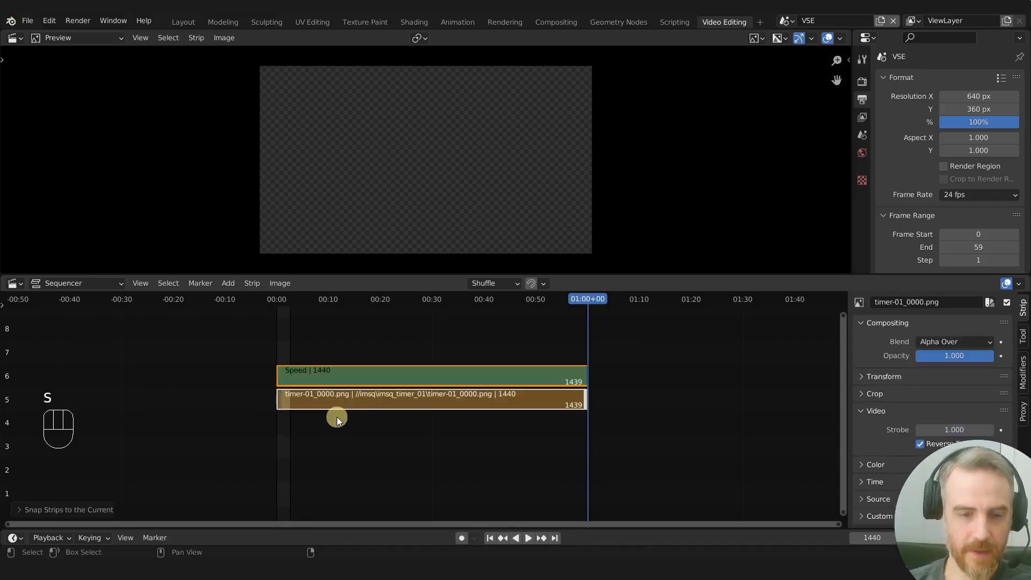
key("]")
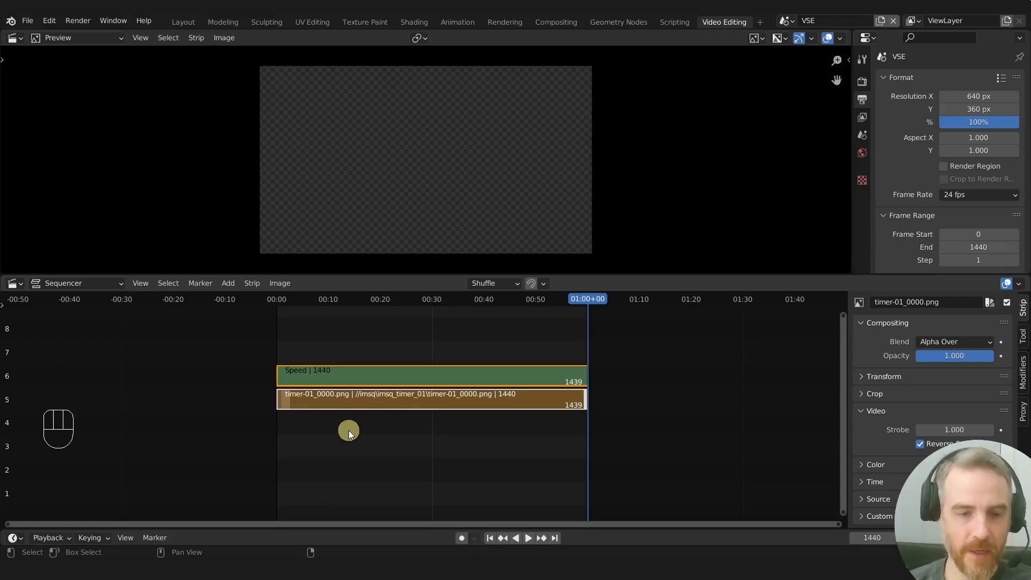
Play back the stretched countdown and set the preview's proxy render size to 25%
scroll(355, 424, "up", 1)
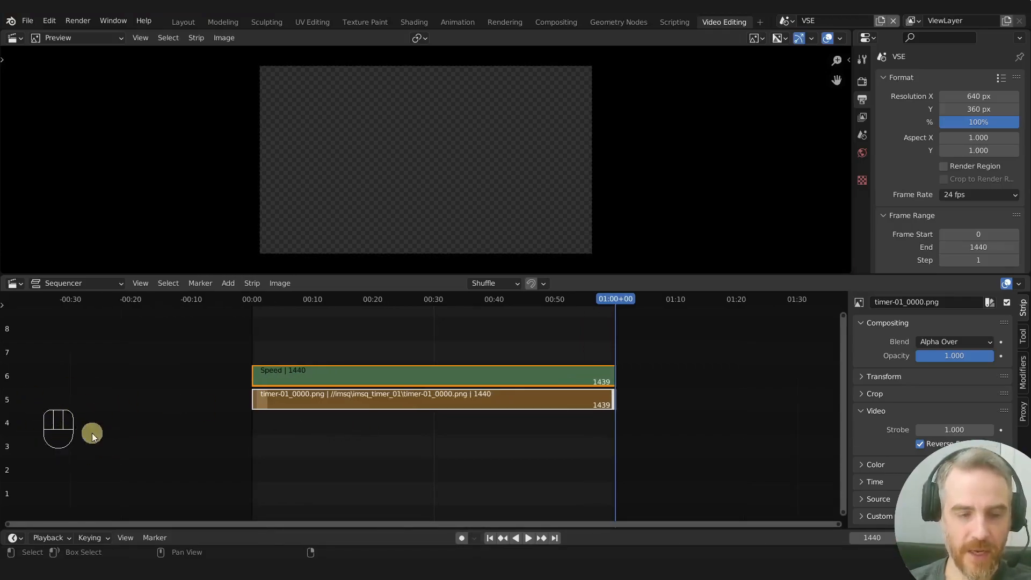
scroll(426, 424, "up", 3)
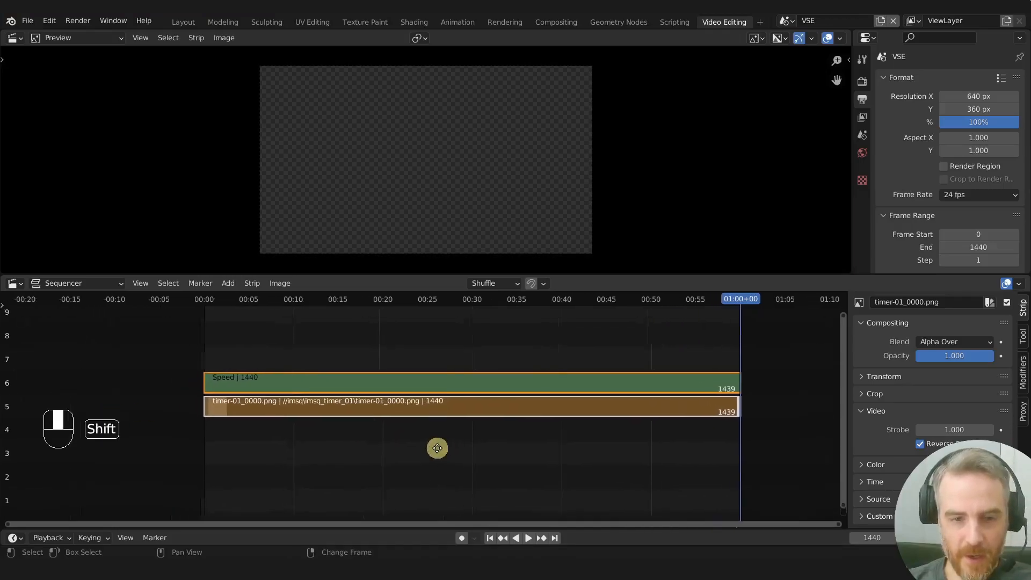
scroll(437, 449, "up", 1, "shift")
key("space")
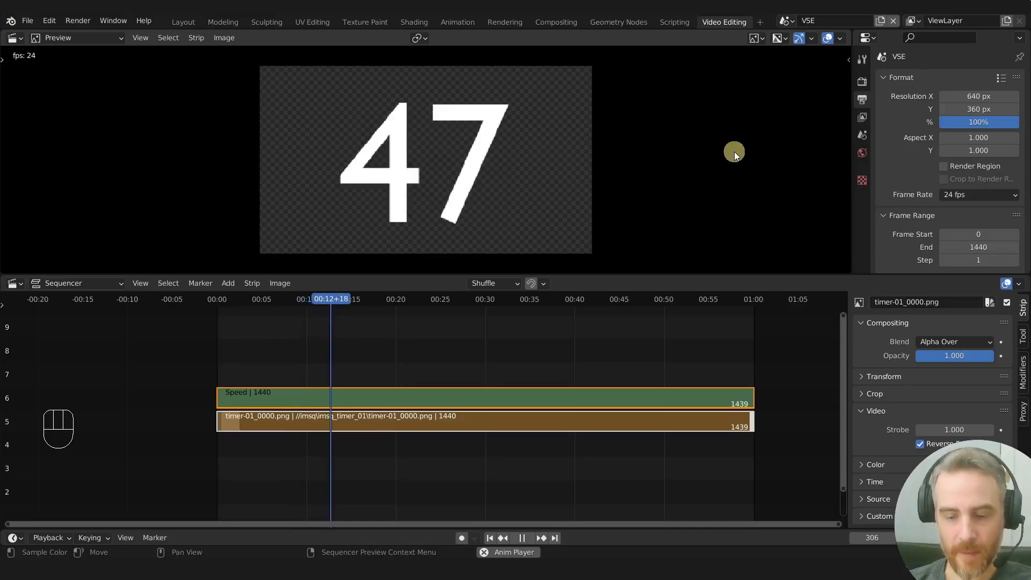
key("n")
left_click(845, 88)
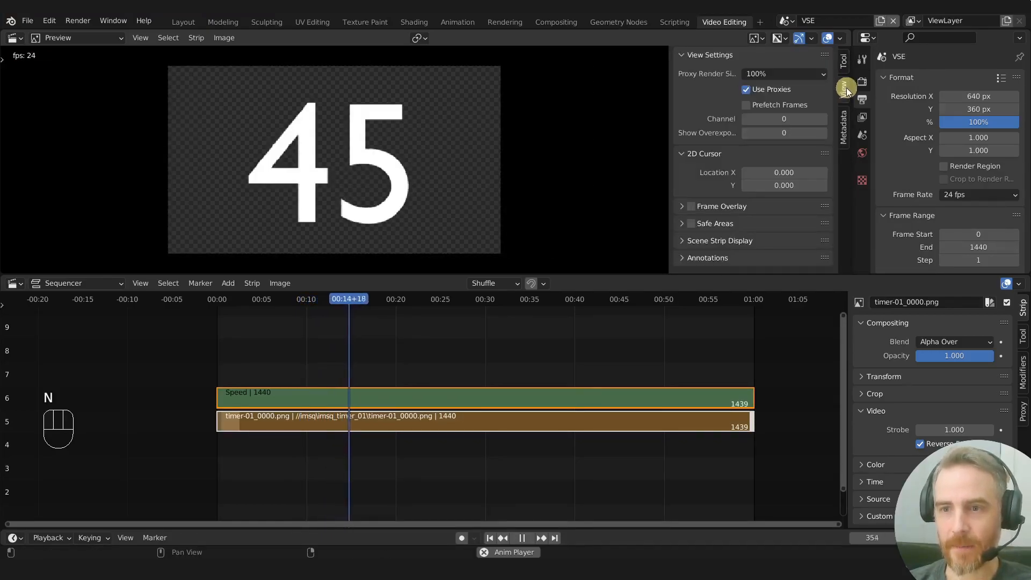
left_click(793, 76)
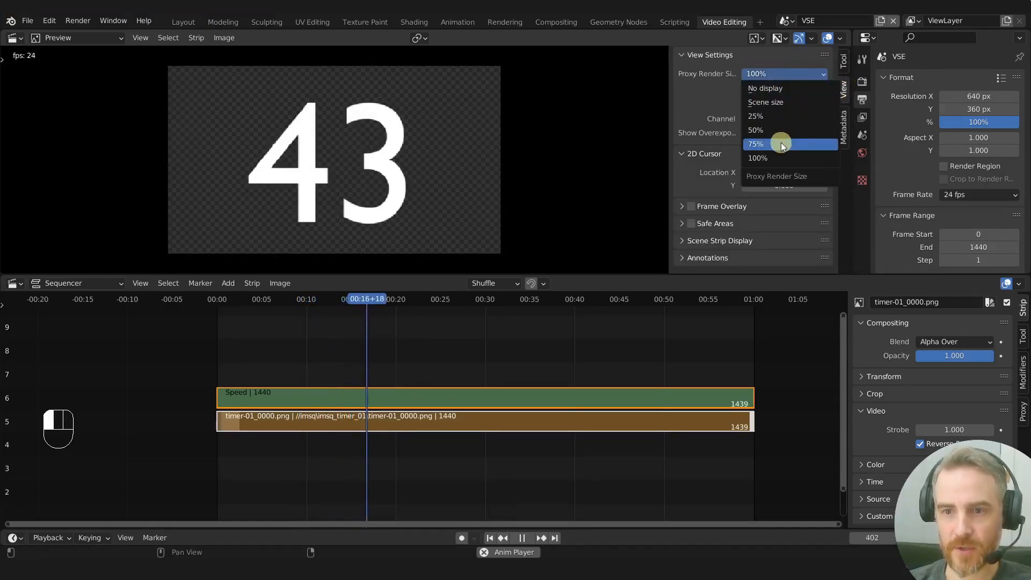
left_click(781, 120)
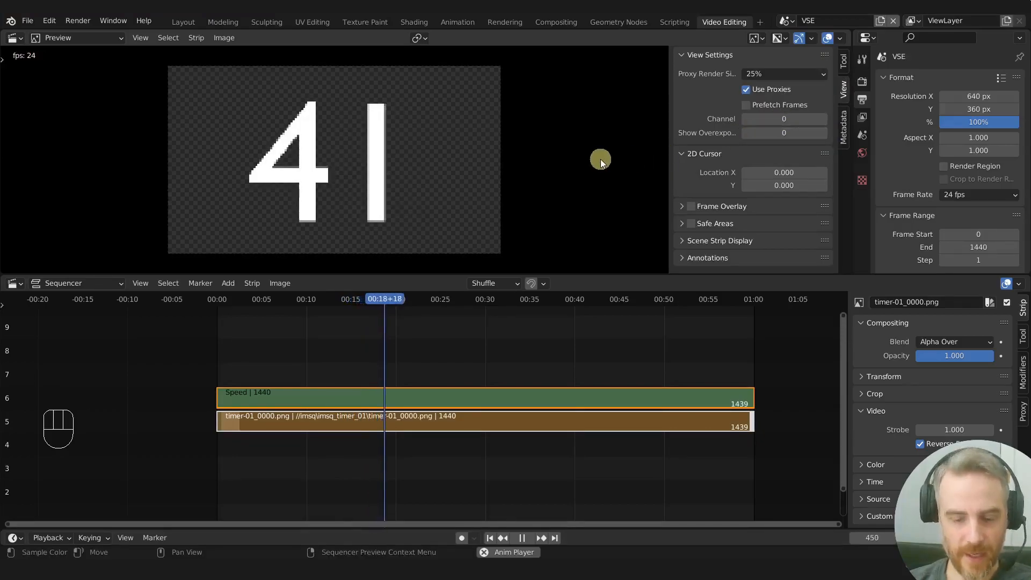
Duplicate the one-minute timer image strip and its Speed strip two channels up, keeping the same start time
key("n")
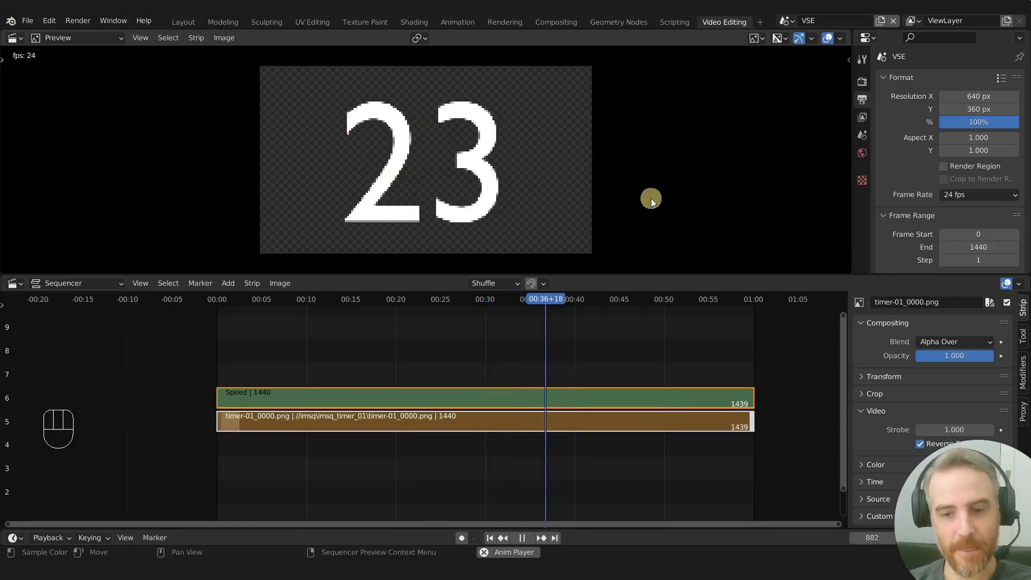
middle_click_drag(582, 372, 502, 343, "ctrl")
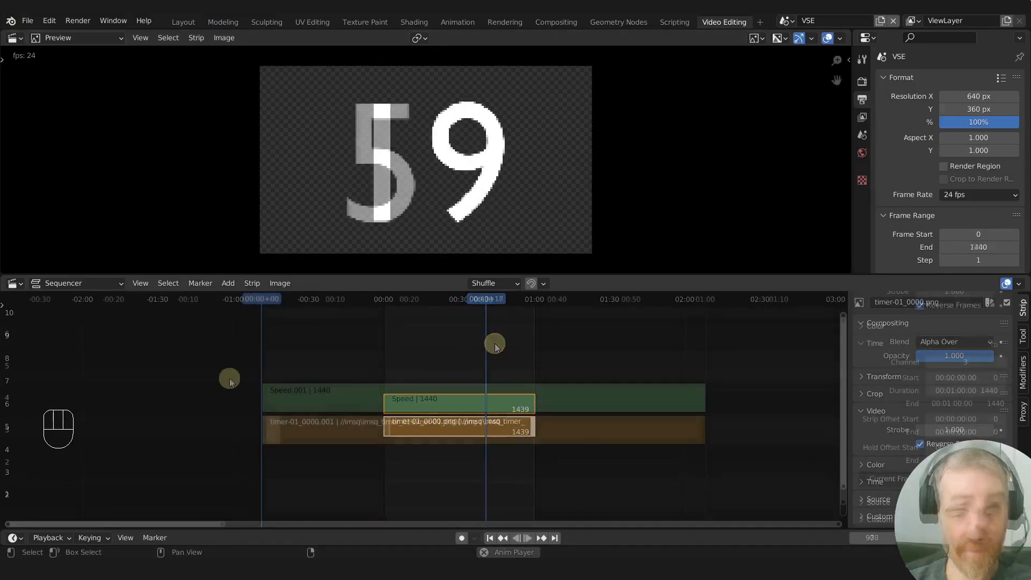
left_click_drag(222, 376, 379, 458)
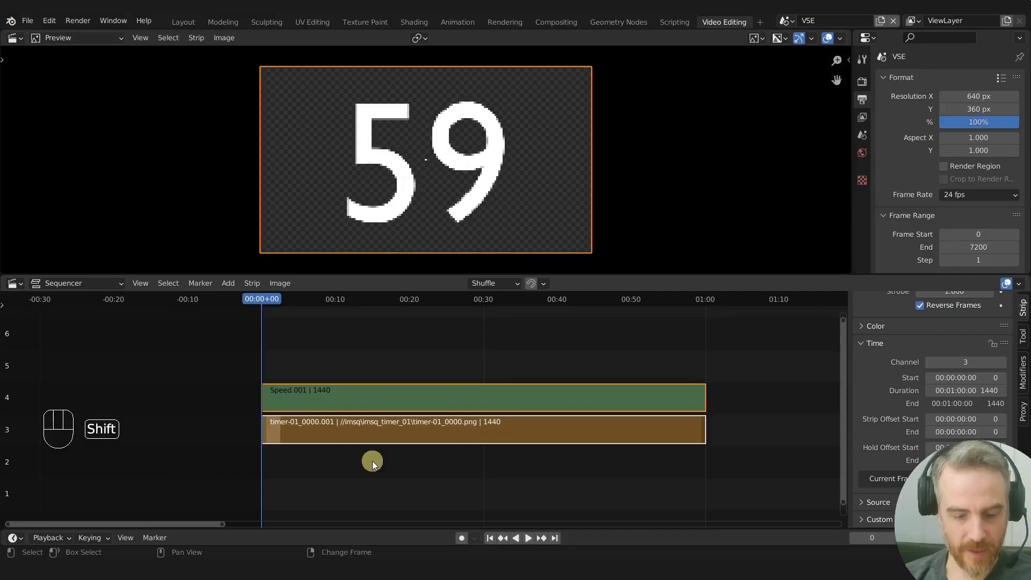
key("shift+d")
key("y")
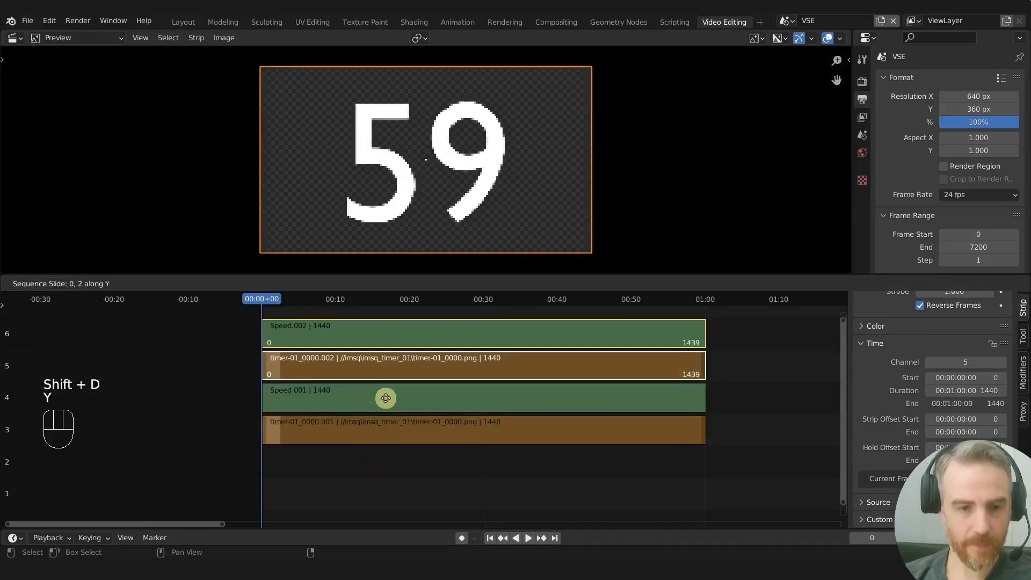
left_click(384, 400)
middle_click_drag(385, 400, 398, 433, "ctrl")
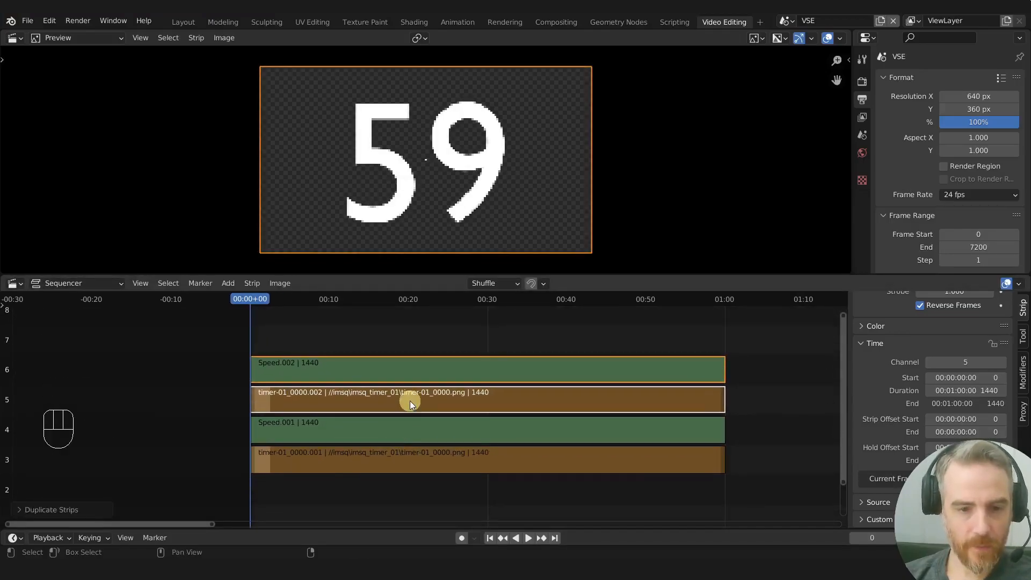
Clear the strip offsets of the duplicated timer image strip, select it with its Speed strip and play back the result
left_click(376, 400)
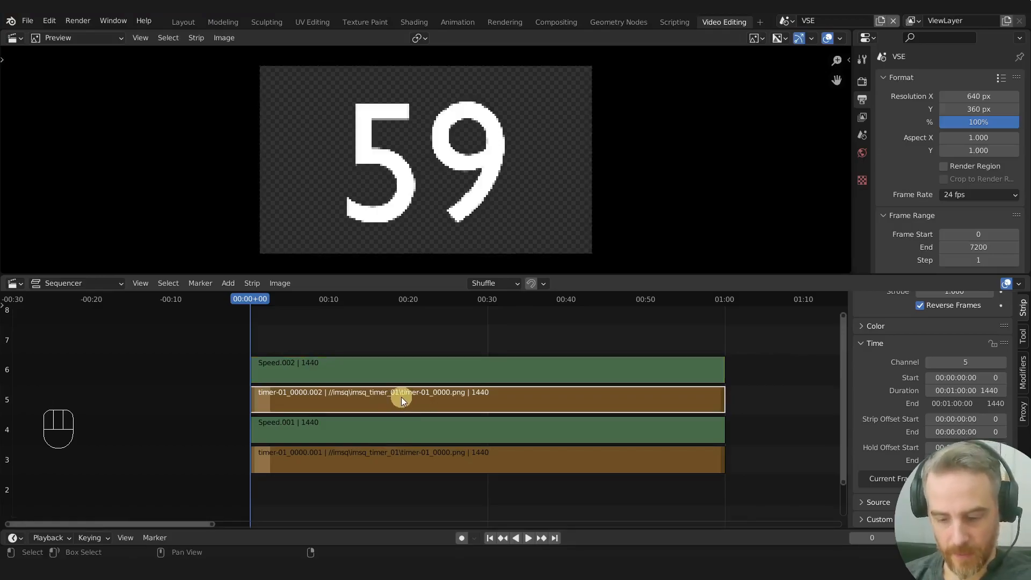
key("alt+o")
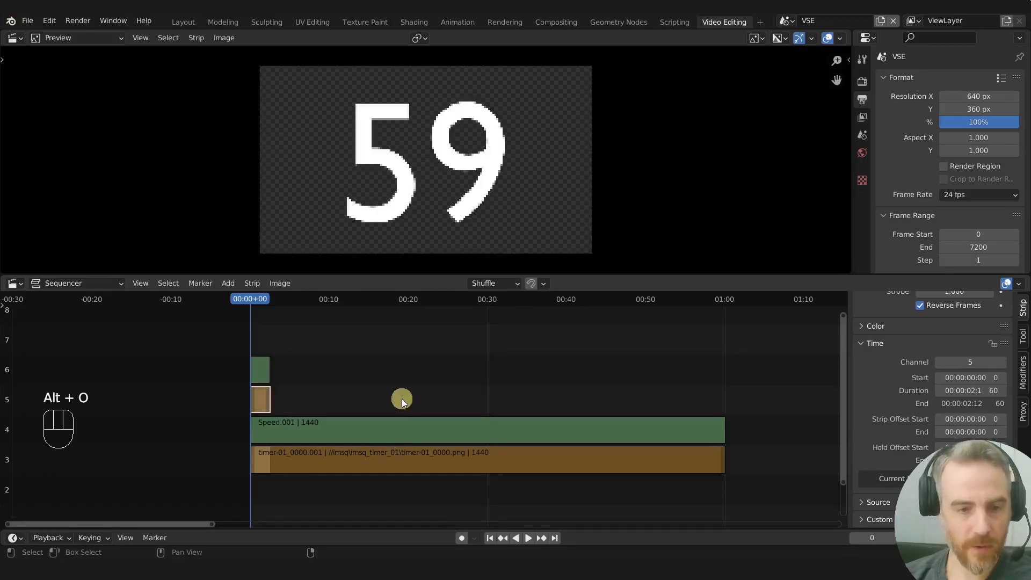
middle_click_drag(312, 388, 382, 392)
left_click_drag(259, 338, 327, 396)
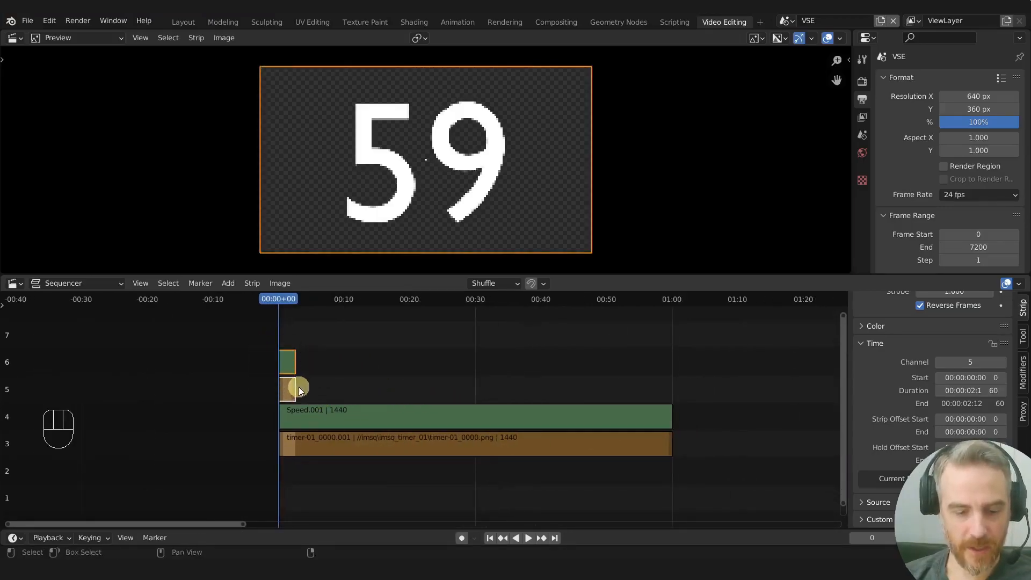
key("space")
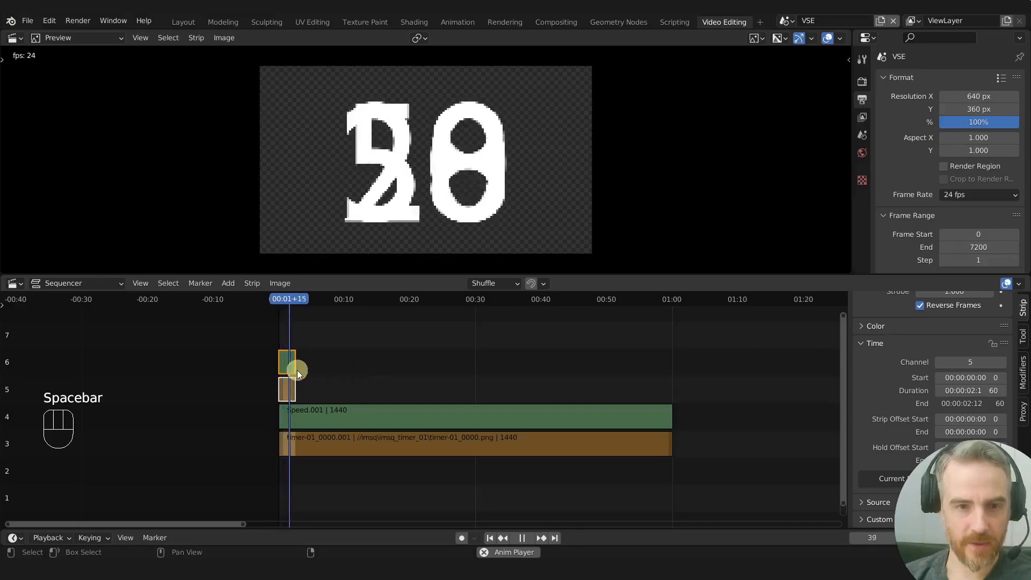
key("space")
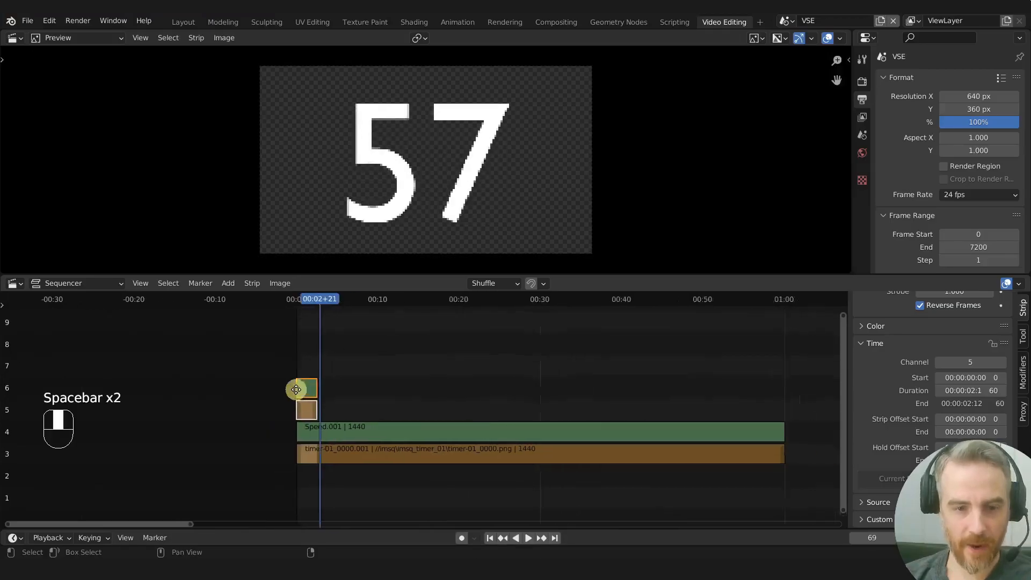
Duplicate the short image and Speed strip pair end to end along channels 5 and 6 until past the one-minute mark
middle_click_drag(297, 389, 216, 371)
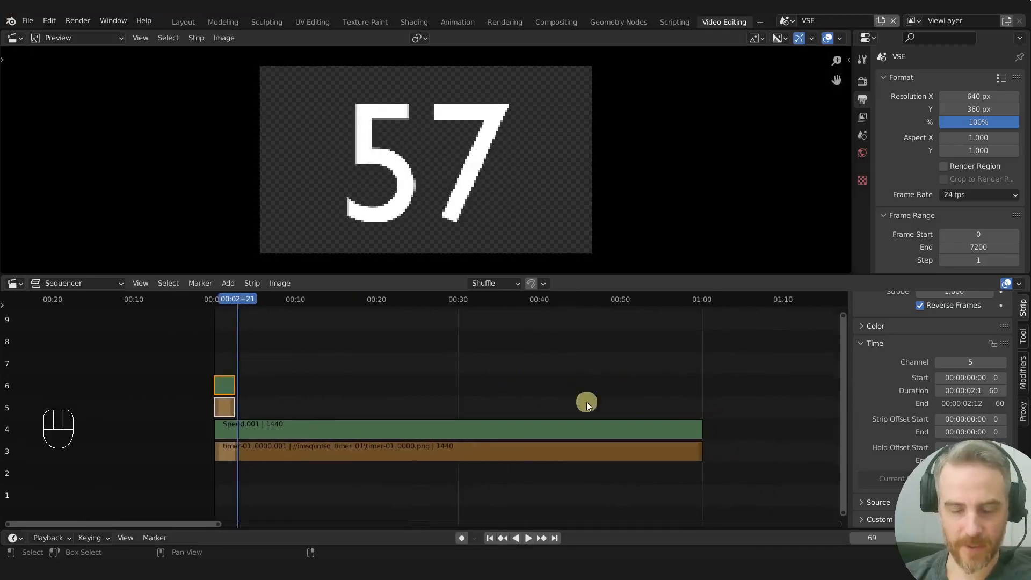
left_click_drag(214, 367, 261, 408)
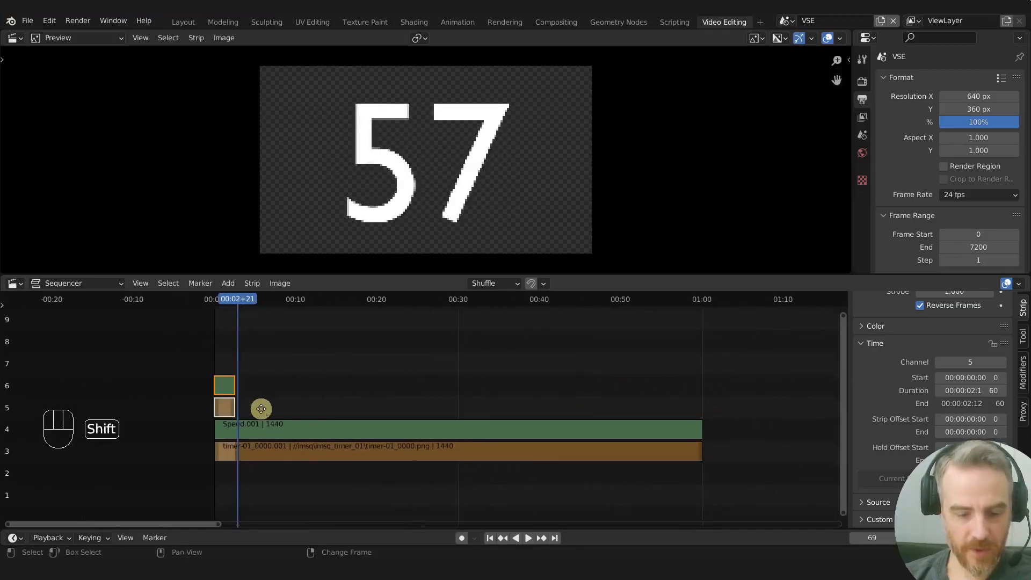
key("shift+d")
left_click(271, 408)
key("shift+d")
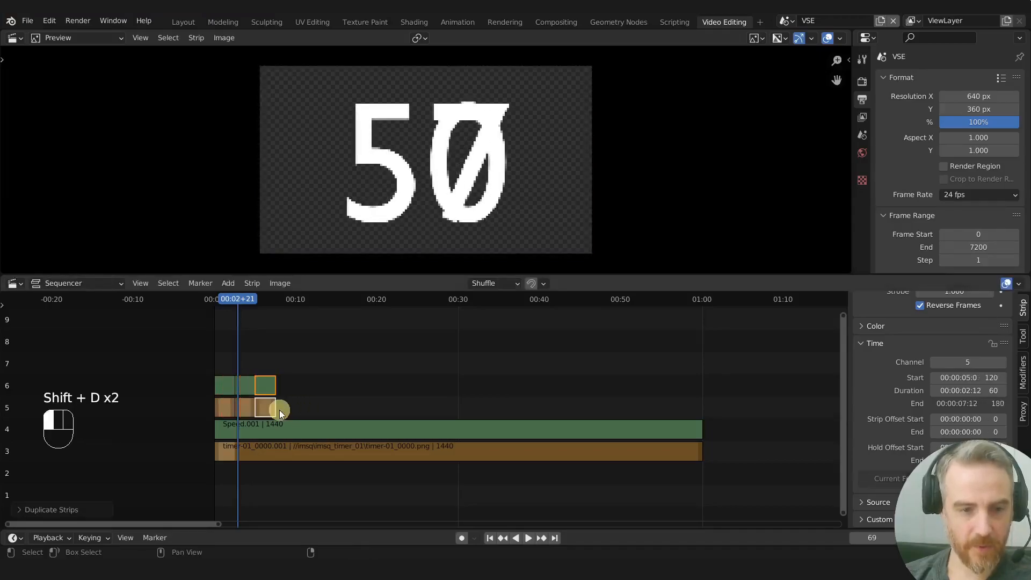
left_click(279, 410)
key("shift+d")
left_click(289, 410)
key("shift+d")
left_click(344, 407)
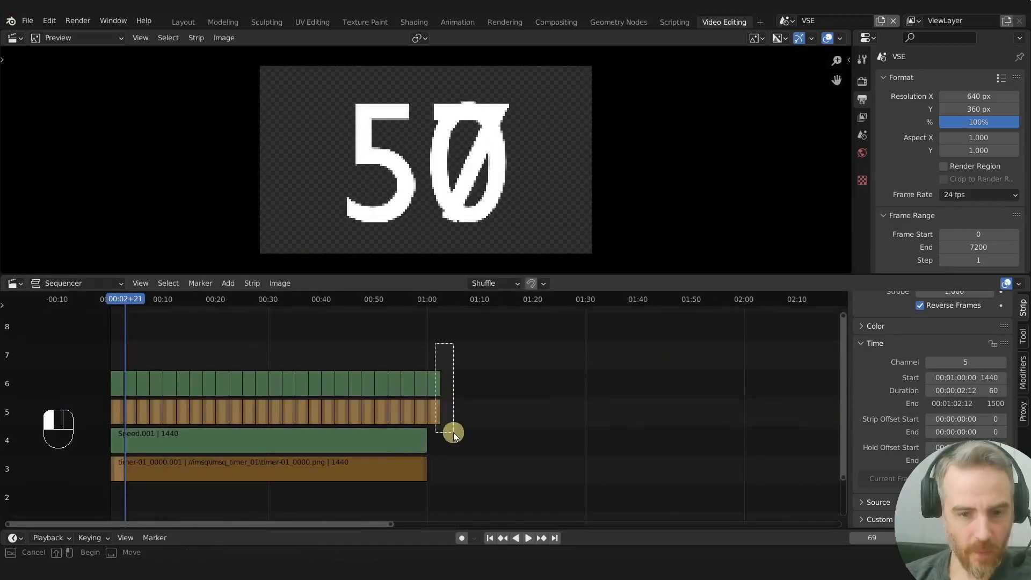
Delete the image and Speed strip pair that extends beyond the one-minute mark
left_click(453, 433)
key("x")
middle_click_drag(441, 446, 371, 439)
left_click(208, 424)
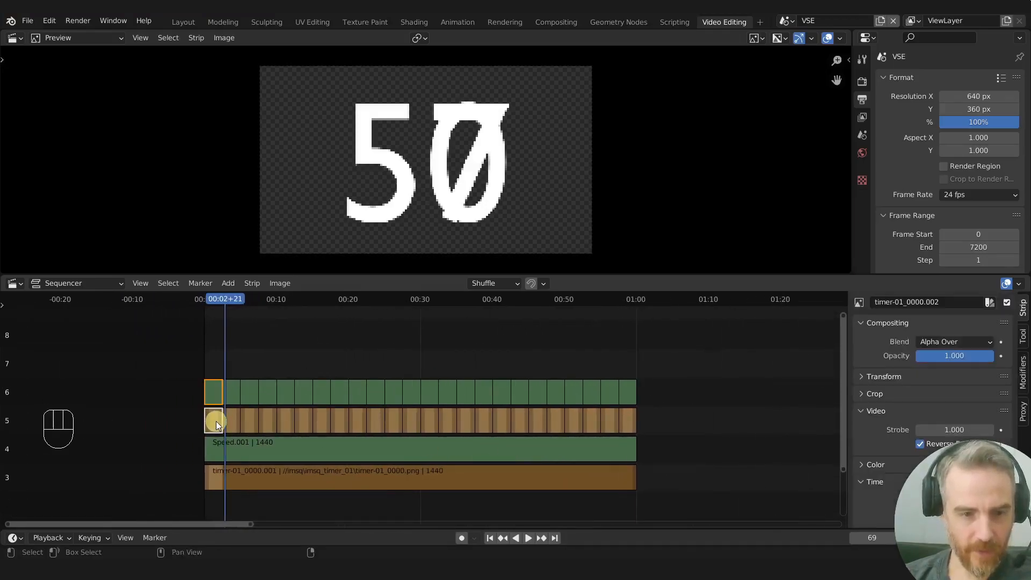
left_click(550, 422)
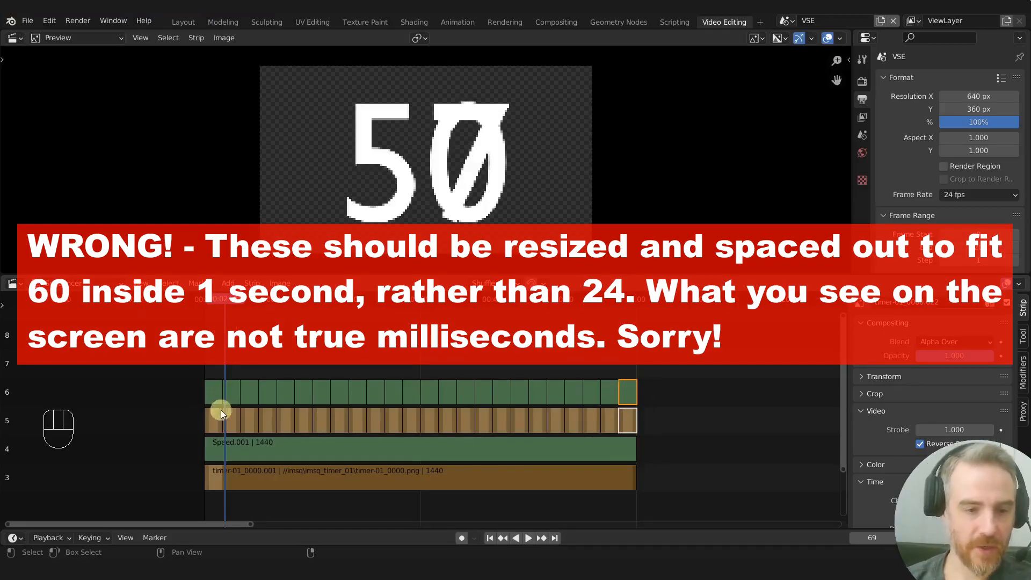
Mute the long image and Speed strips in channels 3 and 4 and play back the repeated short countdowns
left_click_drag(226, 305, 228, 327)
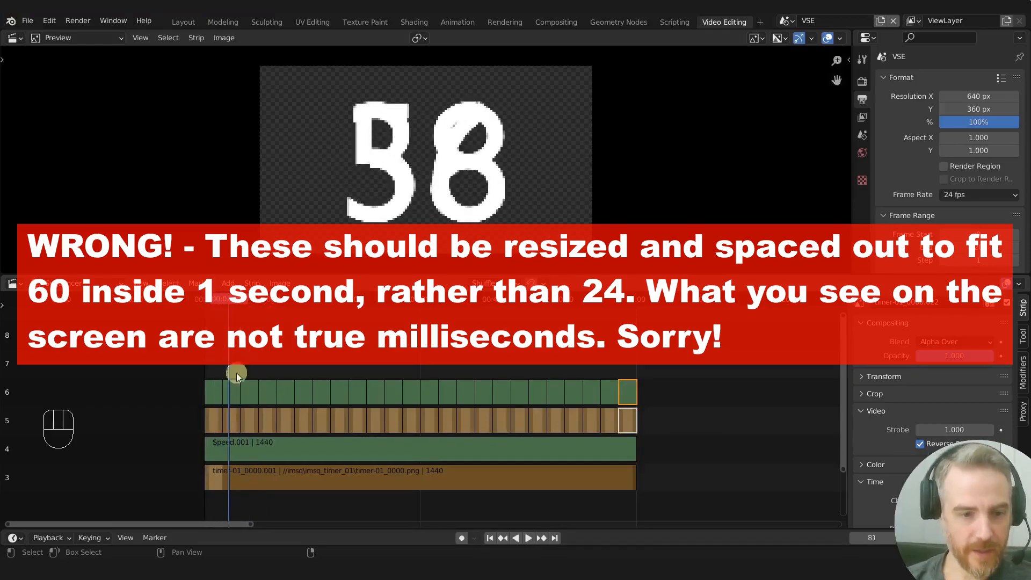
left_click_drag(192, 455, 249, 483)
key("h")
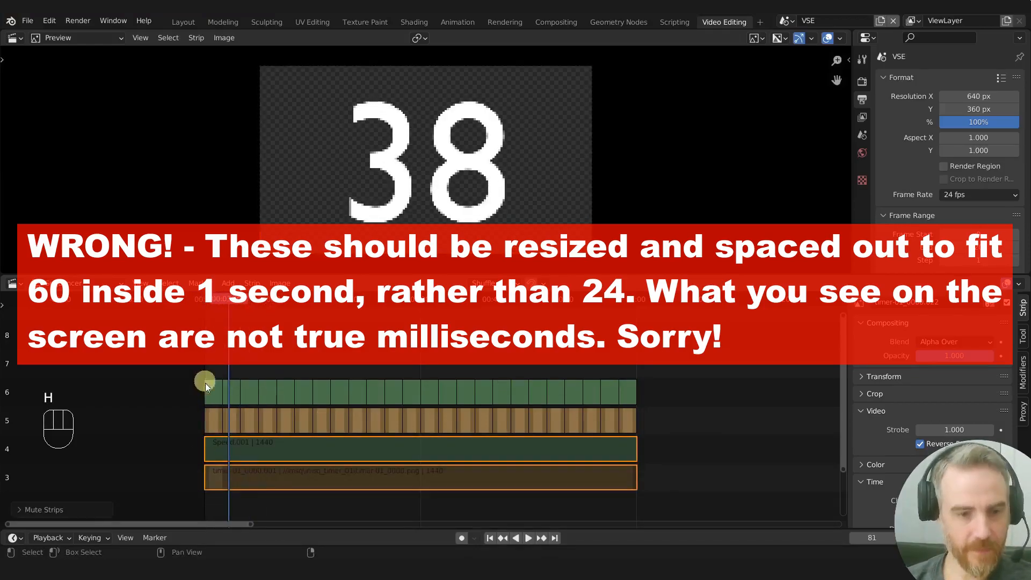
key("space")
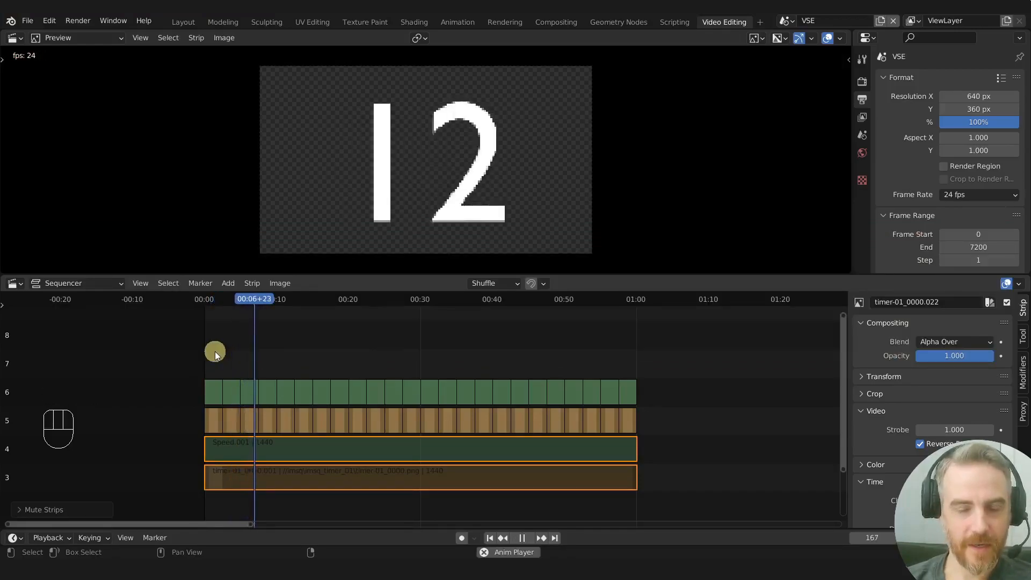
key("space")
middle_click_drag(246, 355, 454, 360, "ctrl")
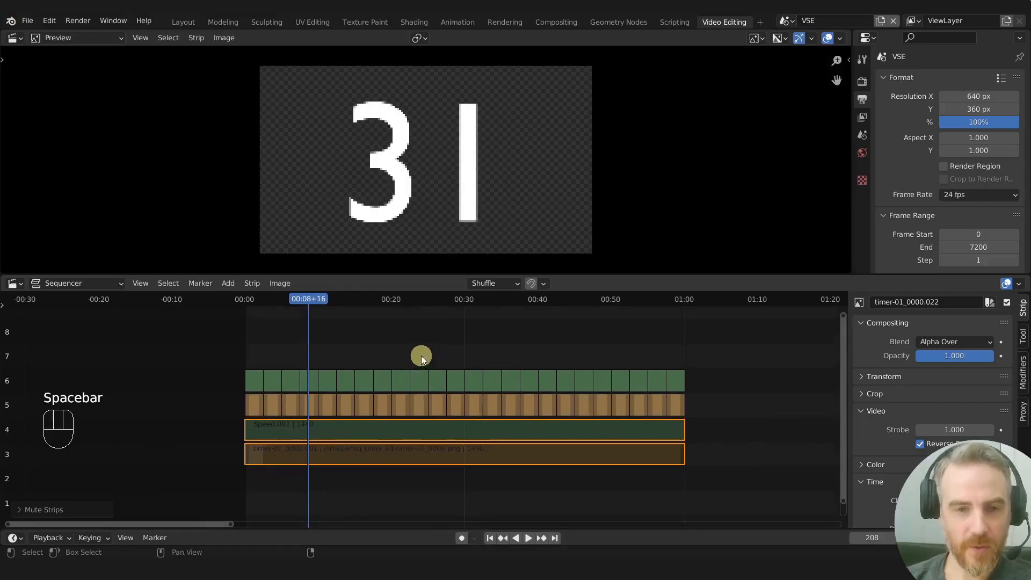
Mute all the short image strips in channel 5 and group them with their Speed strips into a meta strip
left_click_drag(205, 357, 268, 353)
left_click_drag(212, 403, 759, 406)
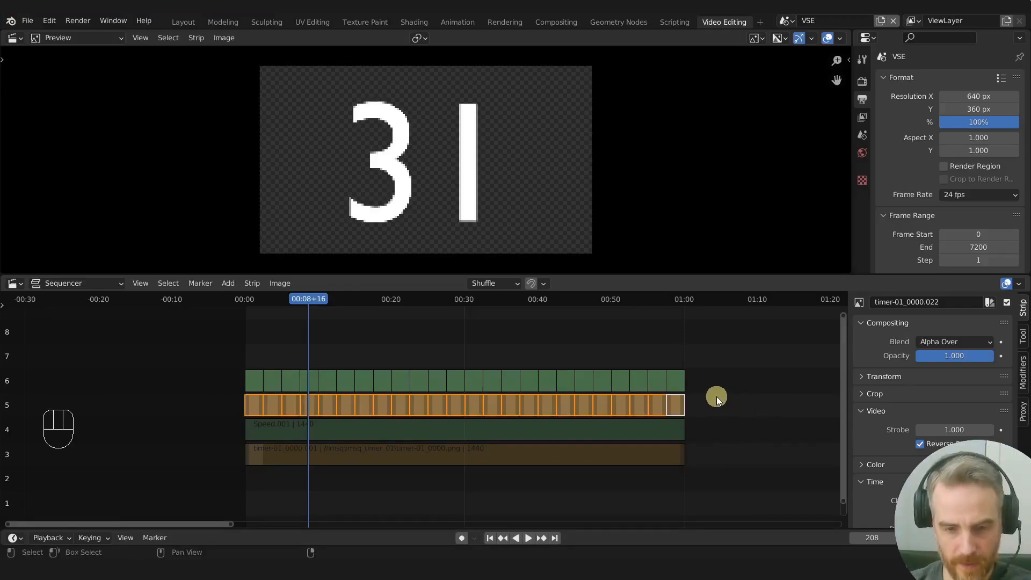
key("h")
left_click_drag(206, 351, 703, 404)
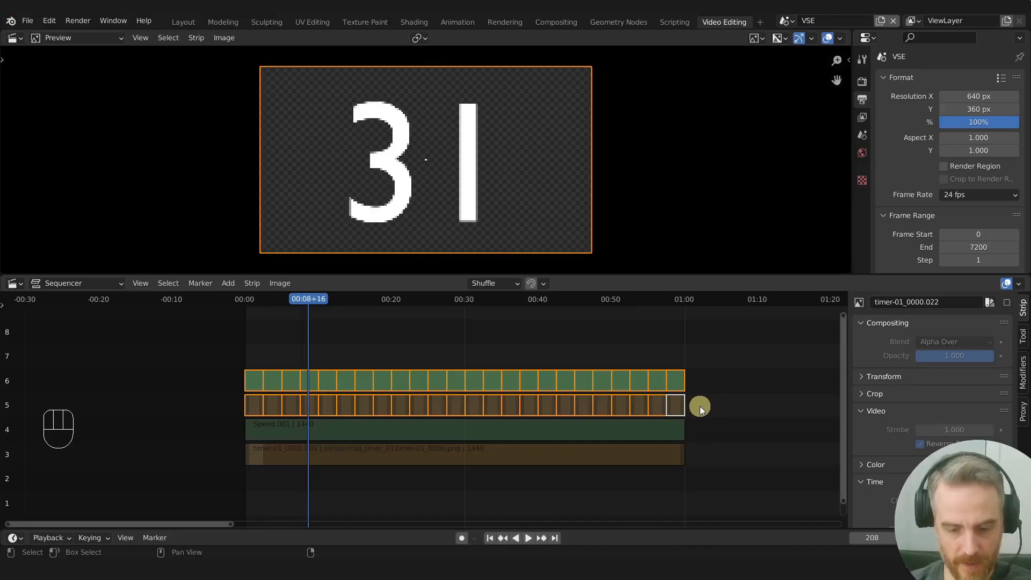
key("ctrl+g")
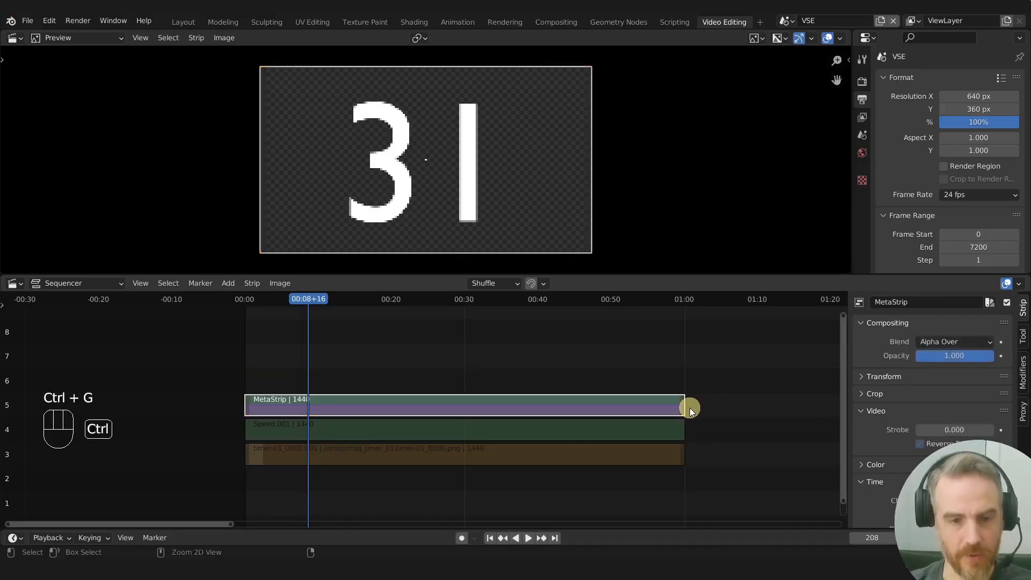
Unmute the one-minute Speed strip in channel 4 and group it with its image strip into a second meta strip
left_click(288, 430)
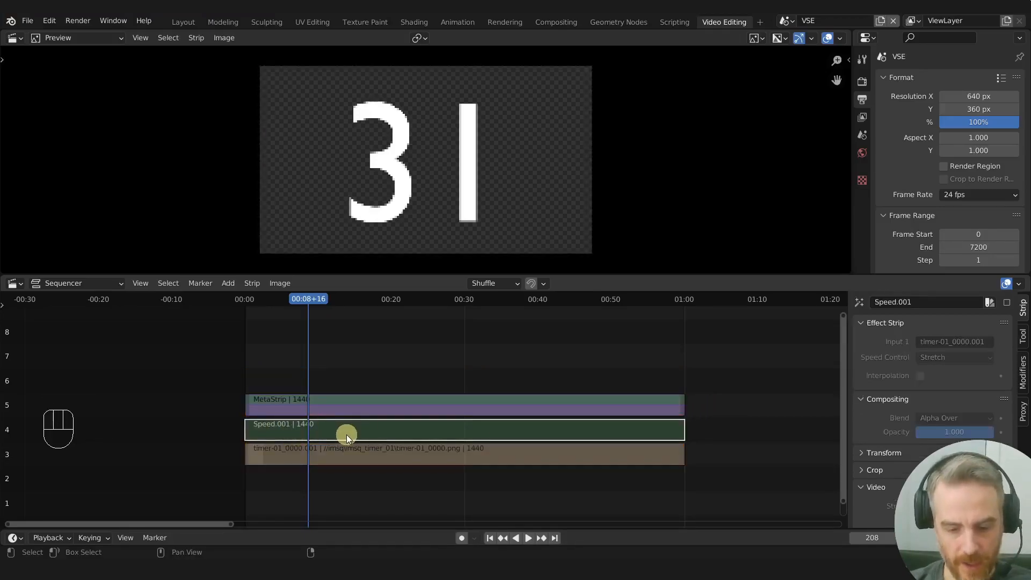
key("alt+h")
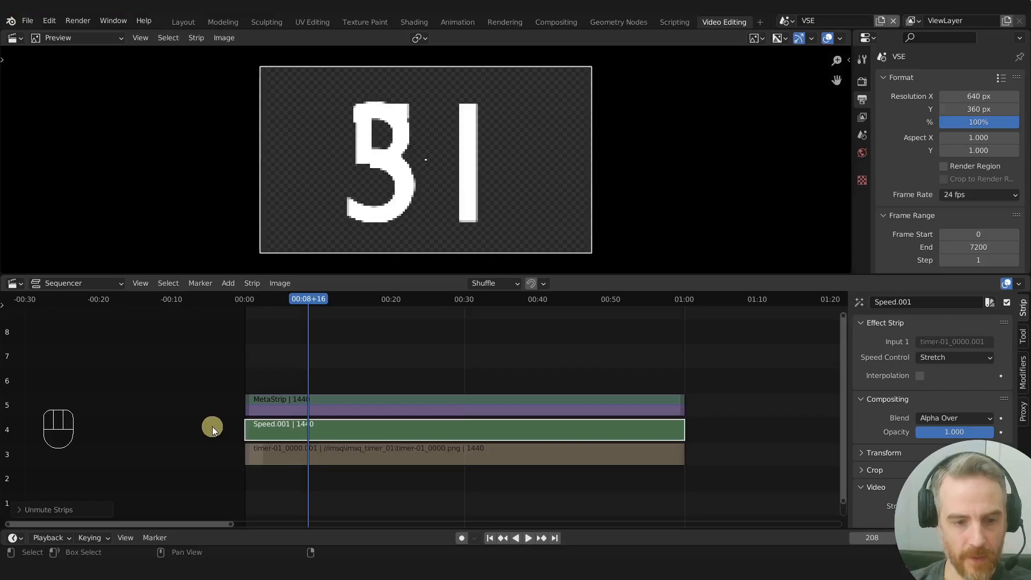
left_click_drag(212, 426, 558, 471)
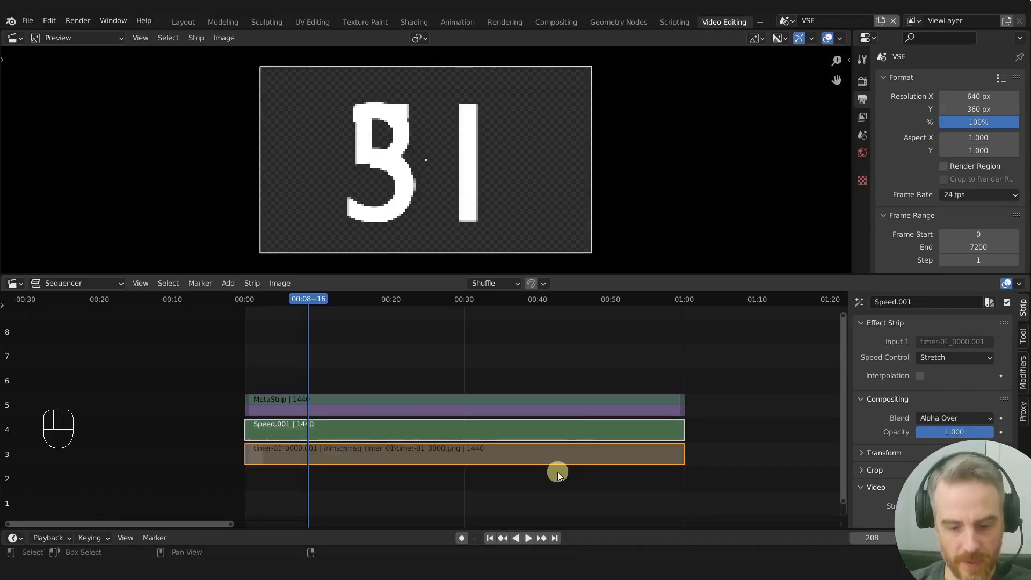
key("ctrl+g")
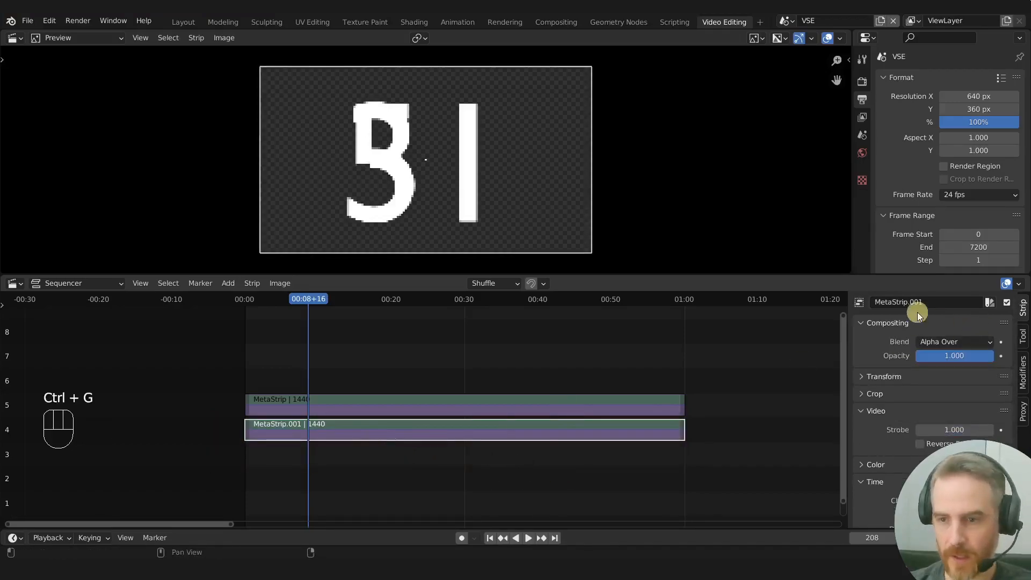
Rename the lower meta strip to Seconds and the upper meta strip to Milliseconds
left_click(920, 303)
type("Seconds")
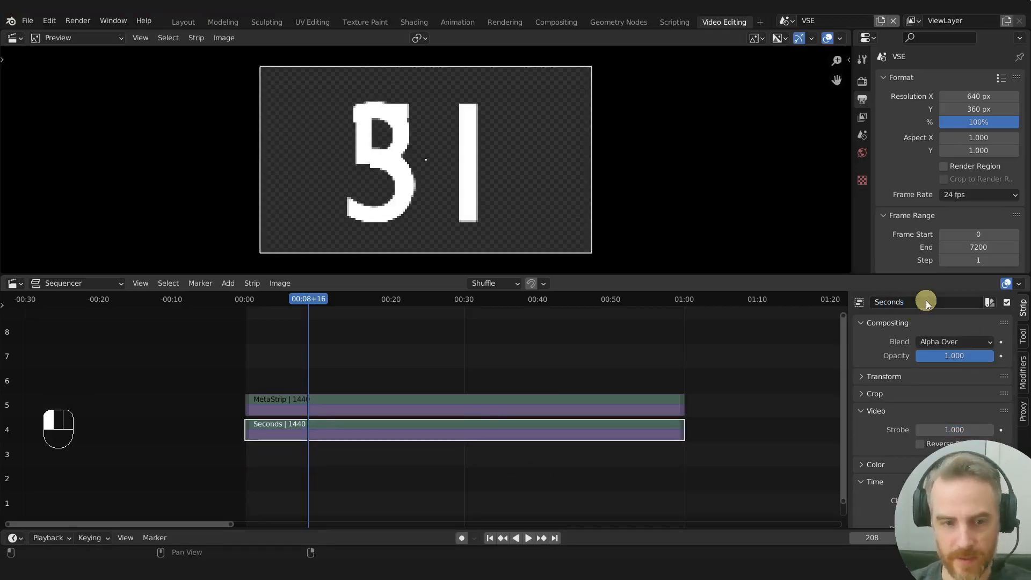
left_click(384, 400, "shift")
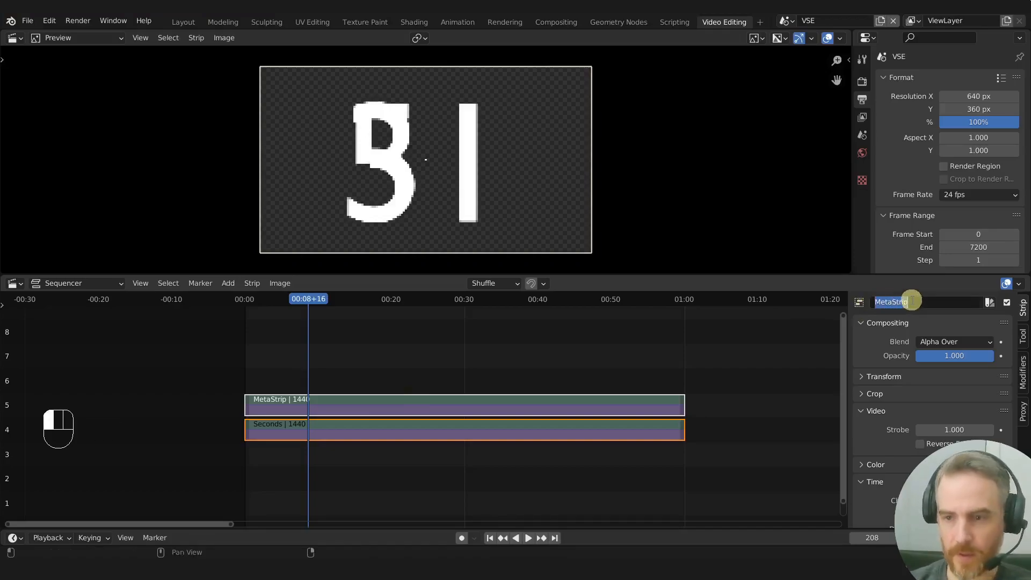
type("Milliseconds")
key("Return")
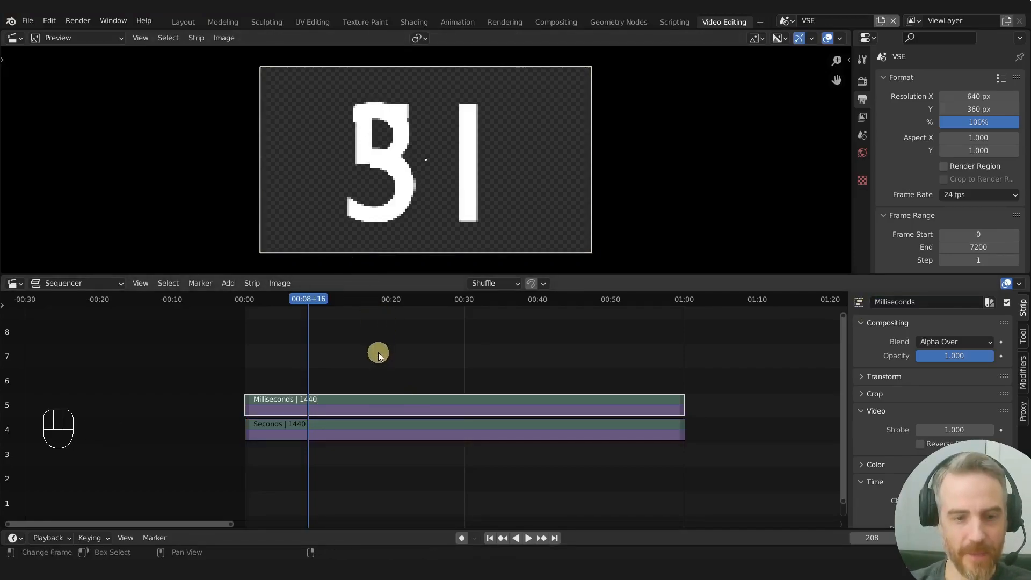
Scale the images of the Milliseconds and Seconds meta strips together to about 0.52 in the preview
left_click_drag(349, 353, 478, 492)
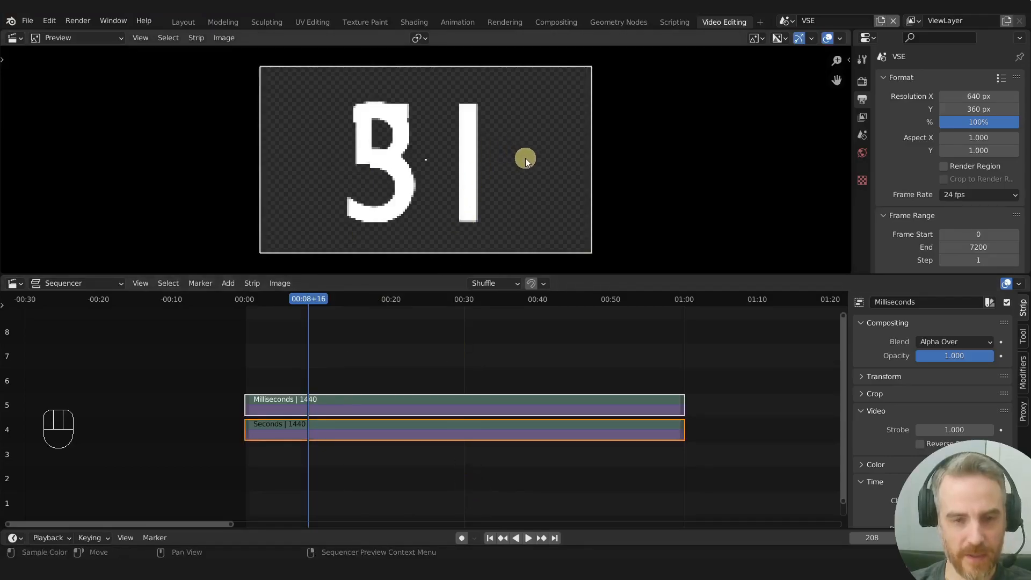
key("s")
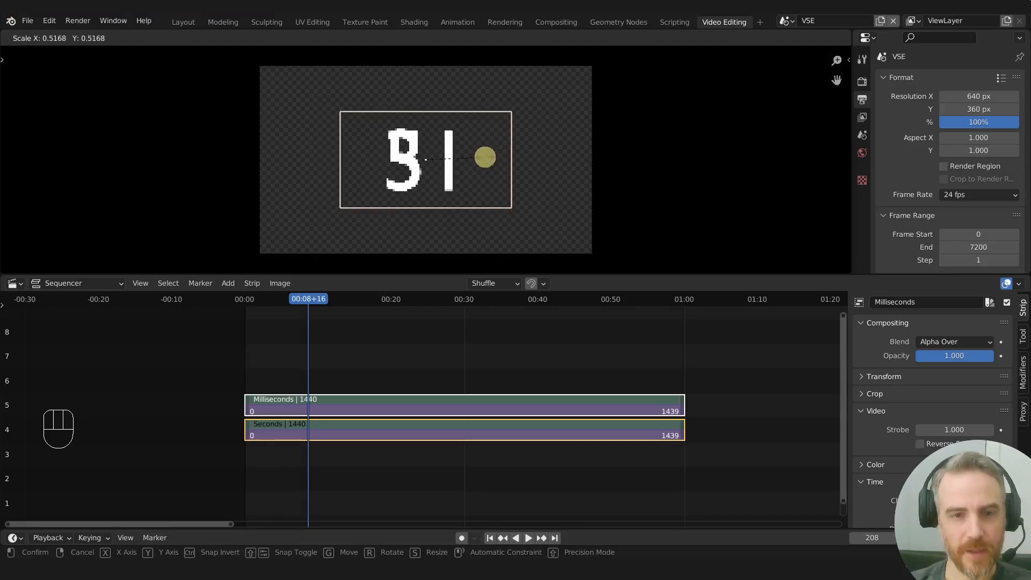
left_click(485, 157)
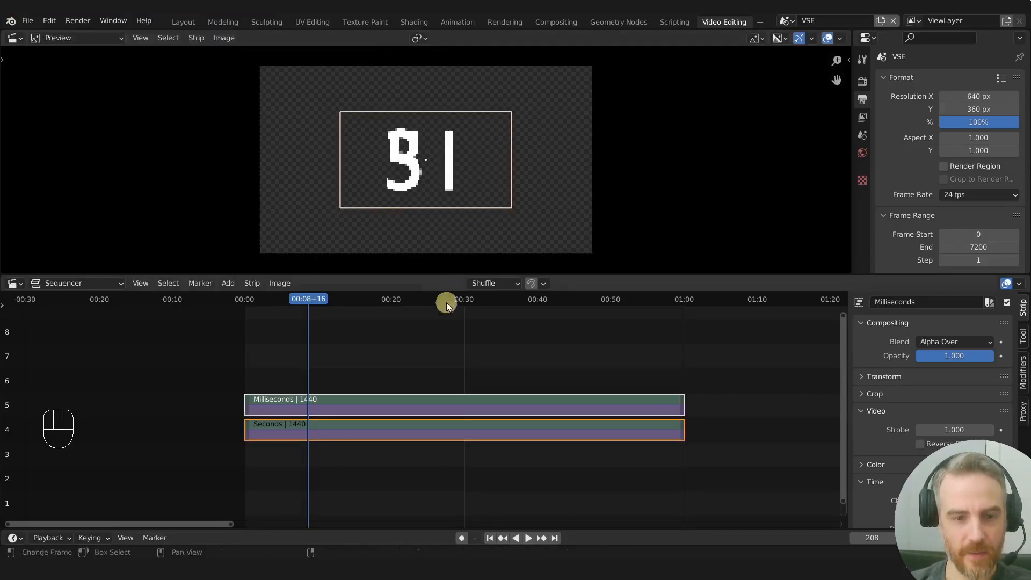
key("t")
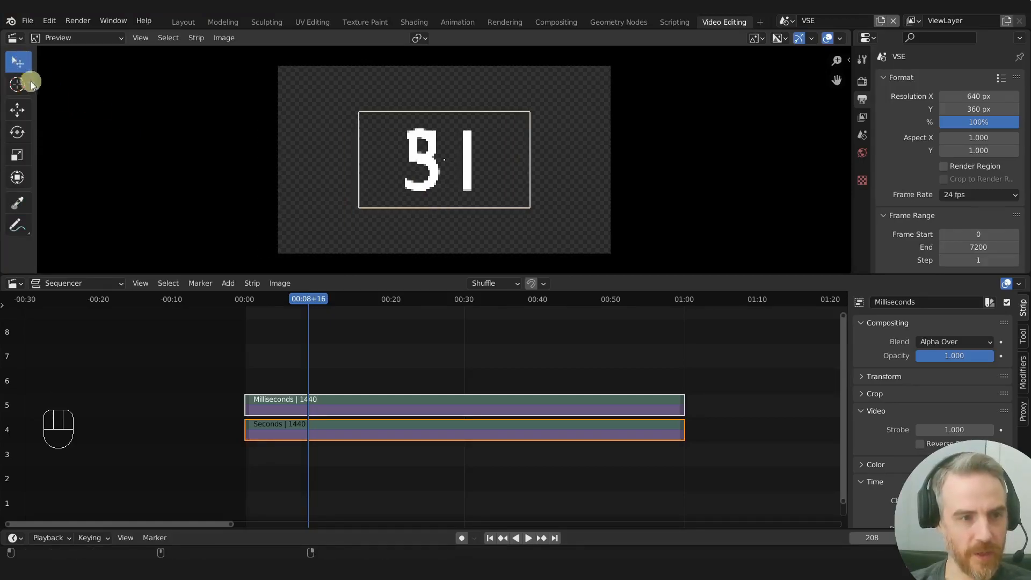
left_click_drag(485, 167, 520, 145)
left_click(446, 406)
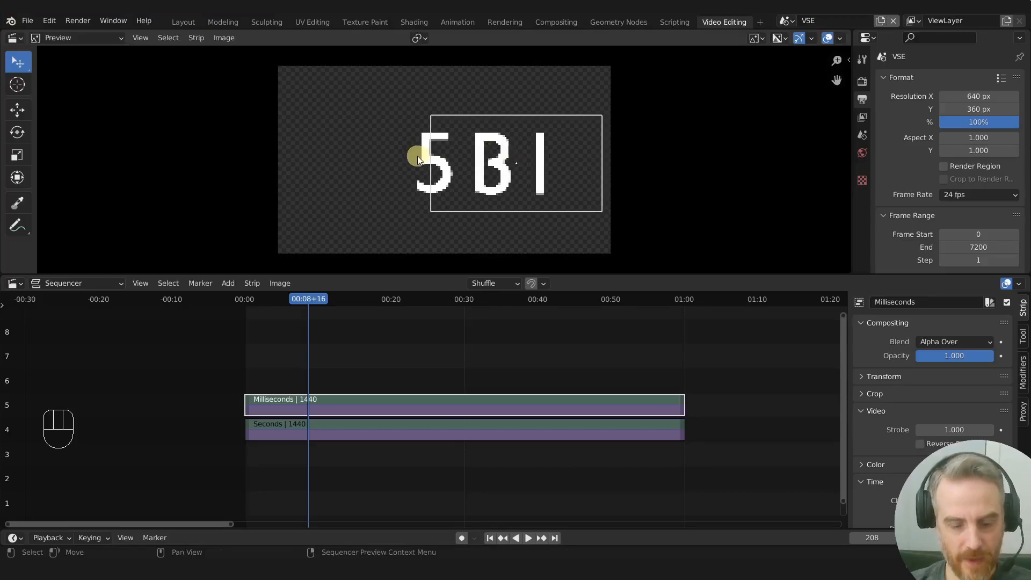
key("ctrl+z")
key("ctrl+z")
key("ctrl+z")
key("ctrl+z")
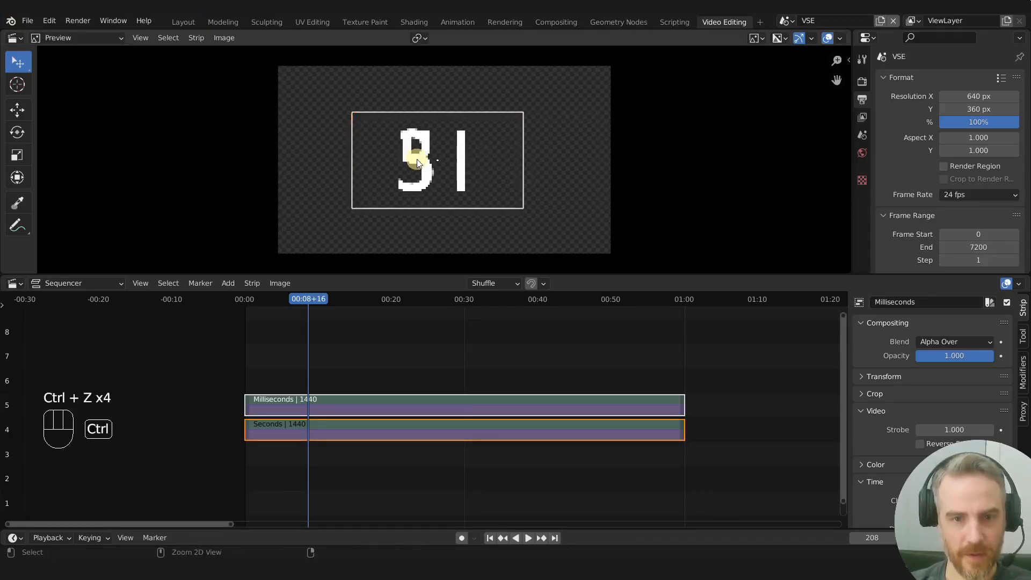
key("ctrl+z")
Move the Milliseconds digits horizontally to X about 208 px, right of the Seconds digits, and play back the timer
left_click_drag(460, 166, 574, 159)
key("x")
left_click(488, 167)
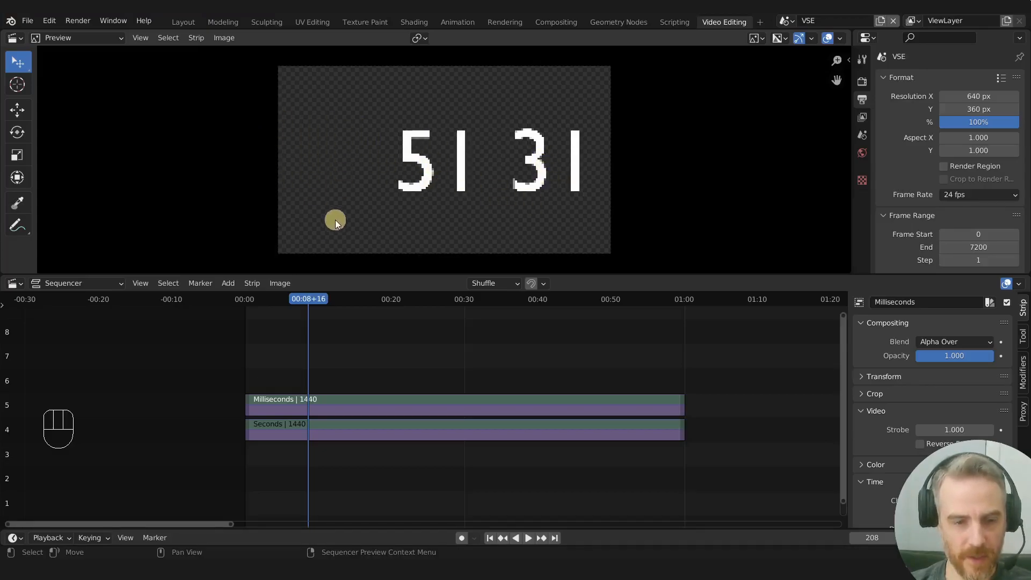
key("space")
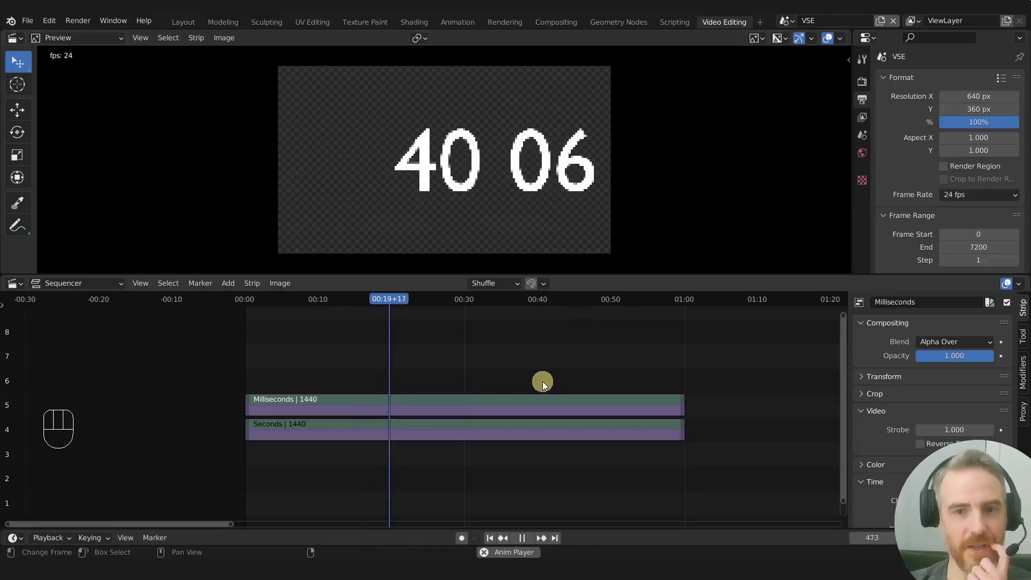
key("space")
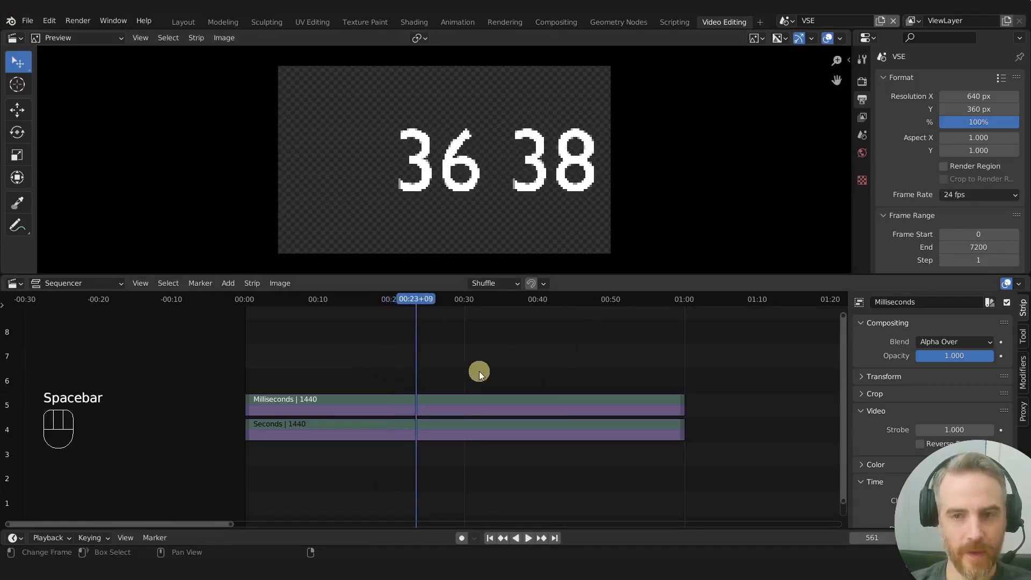
Set the preview's proxy render size to 100% and play back the timer to check its sharpness
key("n")
left_click(758, 75)
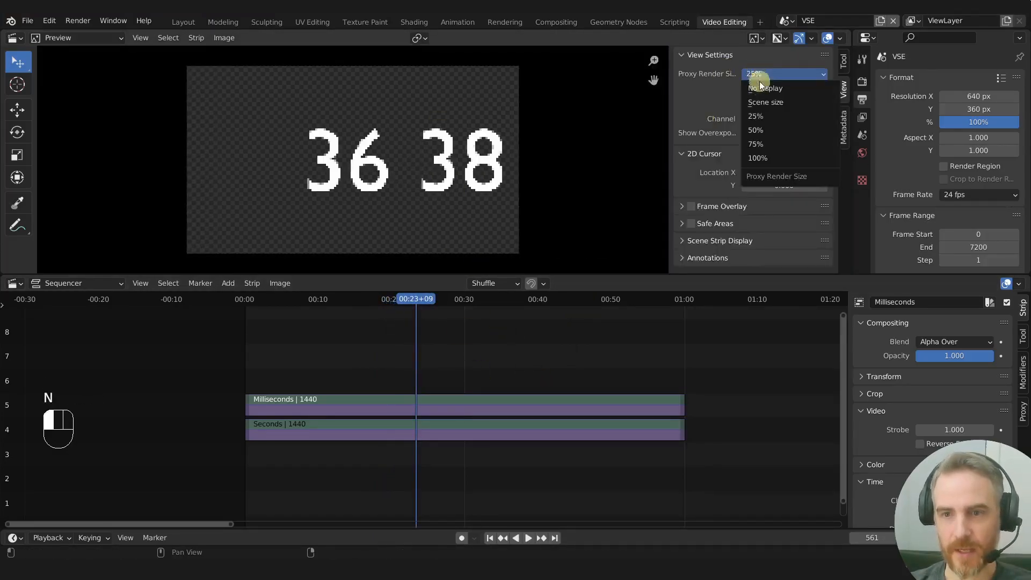
left_click(757, 158)
key("space")
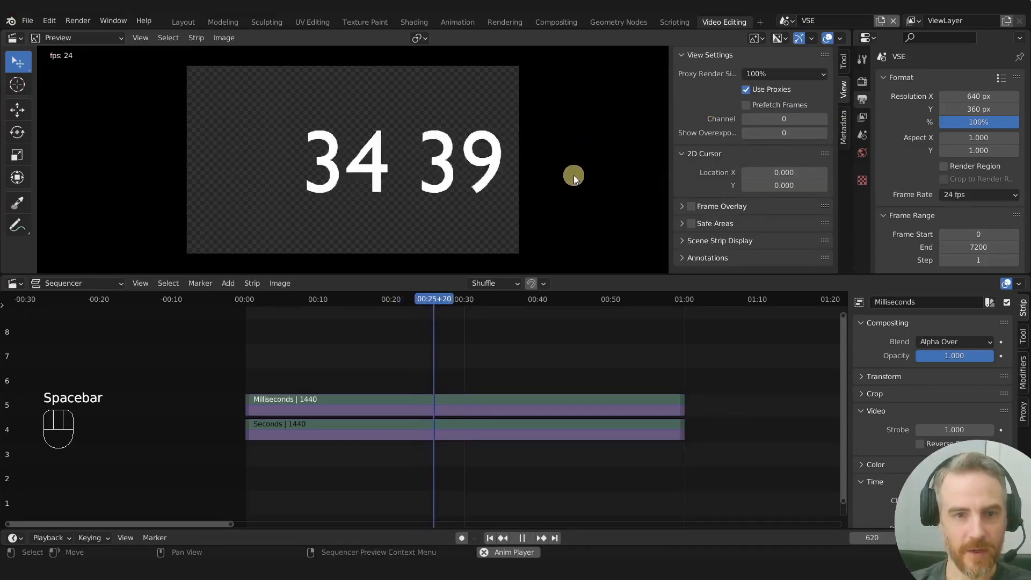
key("space")
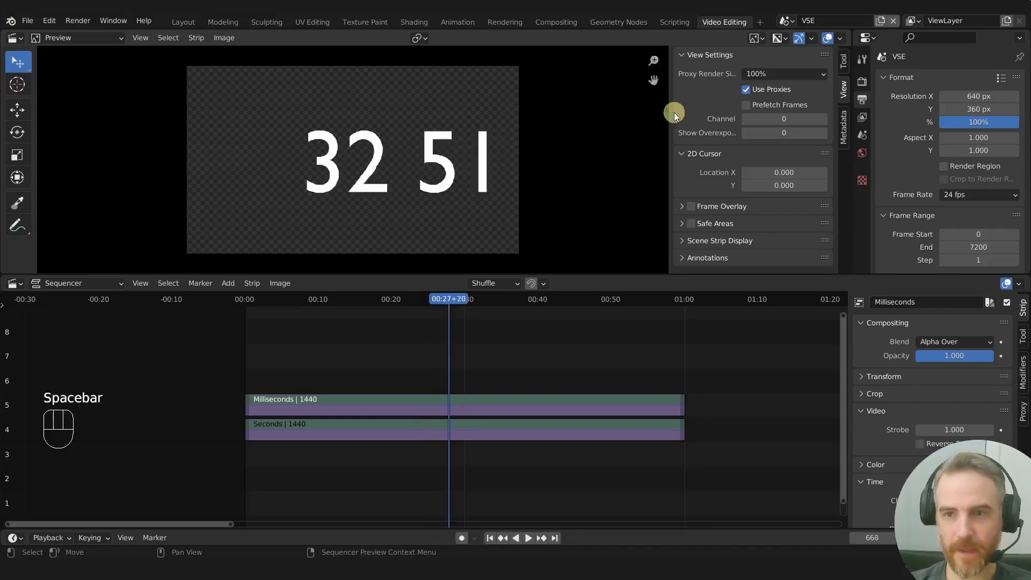
key("n")
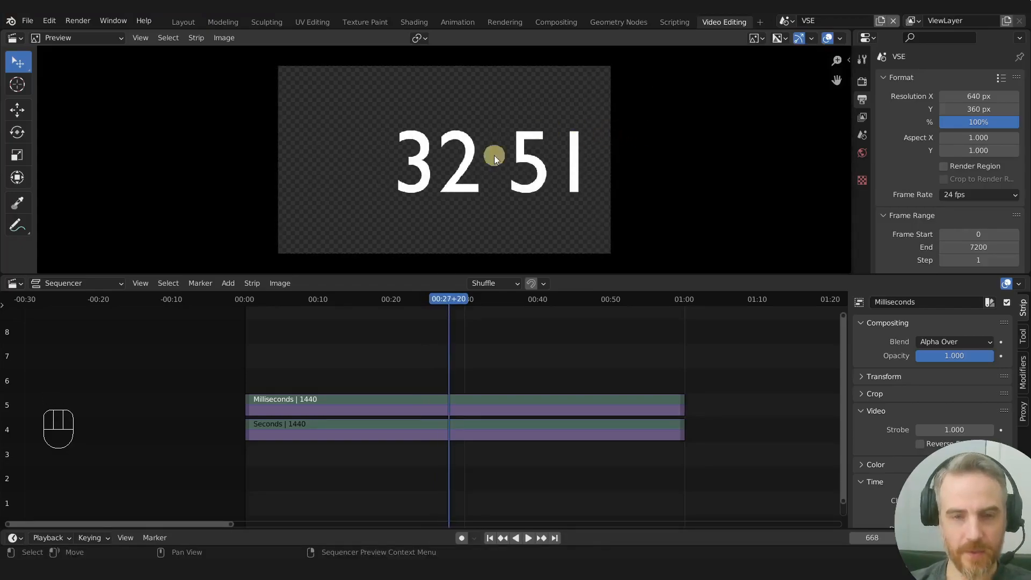
Duplicate the Seconds meta strip vertically into channel 3, keeping its start time
middle_click_drag(547, 353, 449, 376, "ctrl")
left_click(444, 430)
key("shift+d")
key("y")
left_click(443, 453)
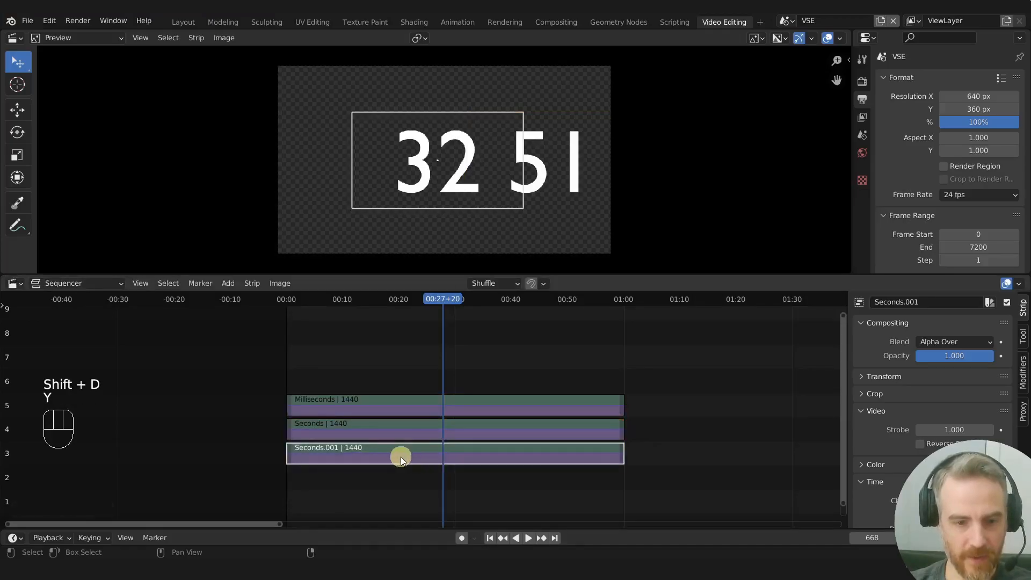
Ungroup the duplicated meta strip in channel 3 and delete its Speed strip
key("ctrl+alt+g")
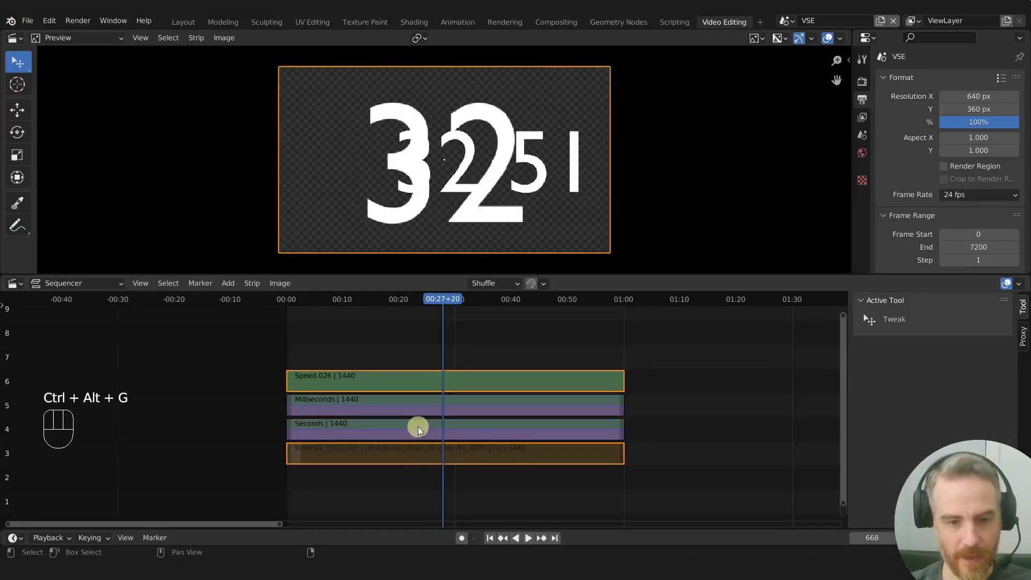
left_click(395, 382)
key("x")
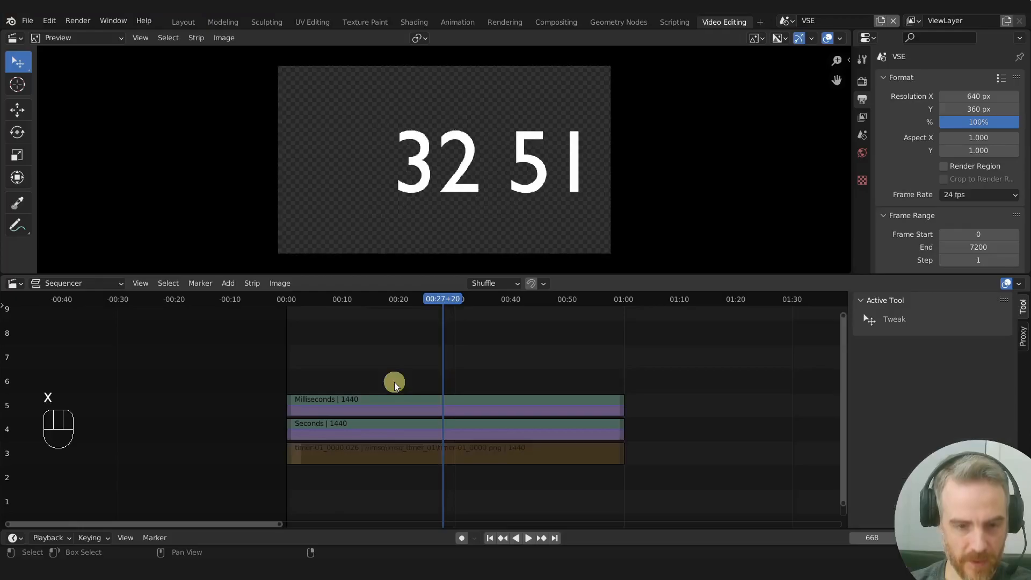
Multiply the duration of the muted image strip in channel 3 by 60, to 86400 frames
left_click_drag(385, 452, 386, 452)
left_click(385, 452)
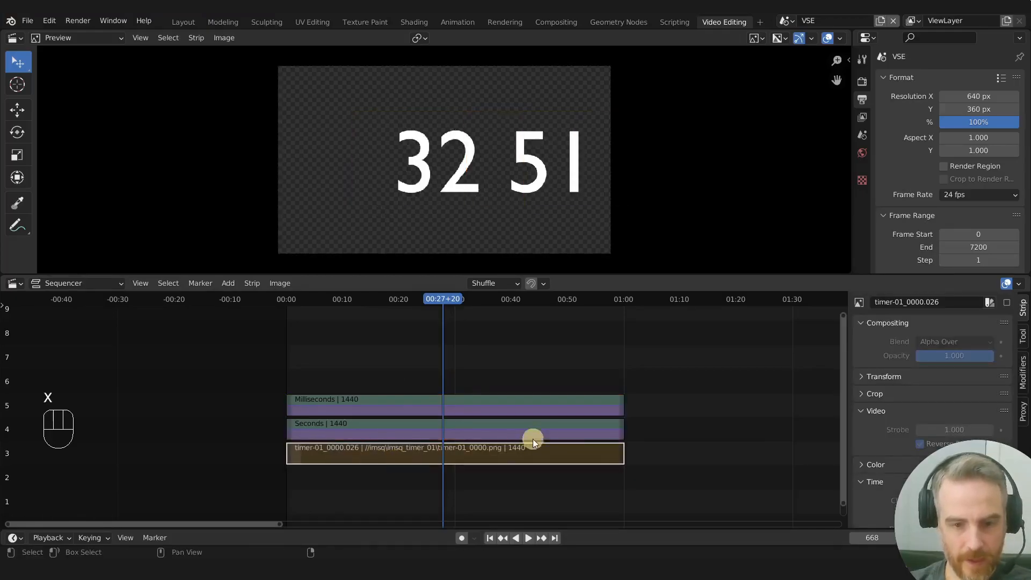
middle_click_drag(636, 462, 440, 454, "ctrl")
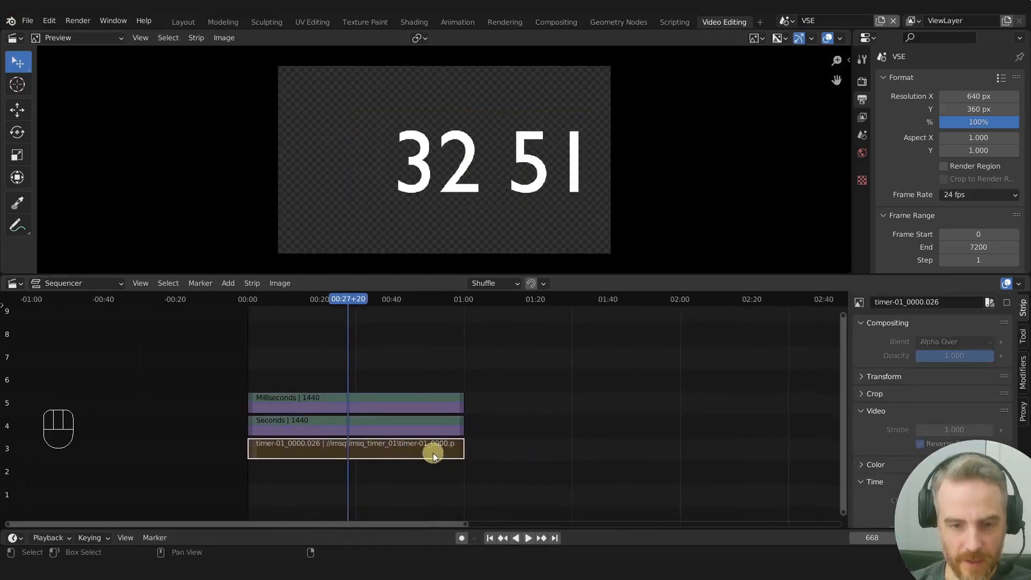
left_click(461, 446)
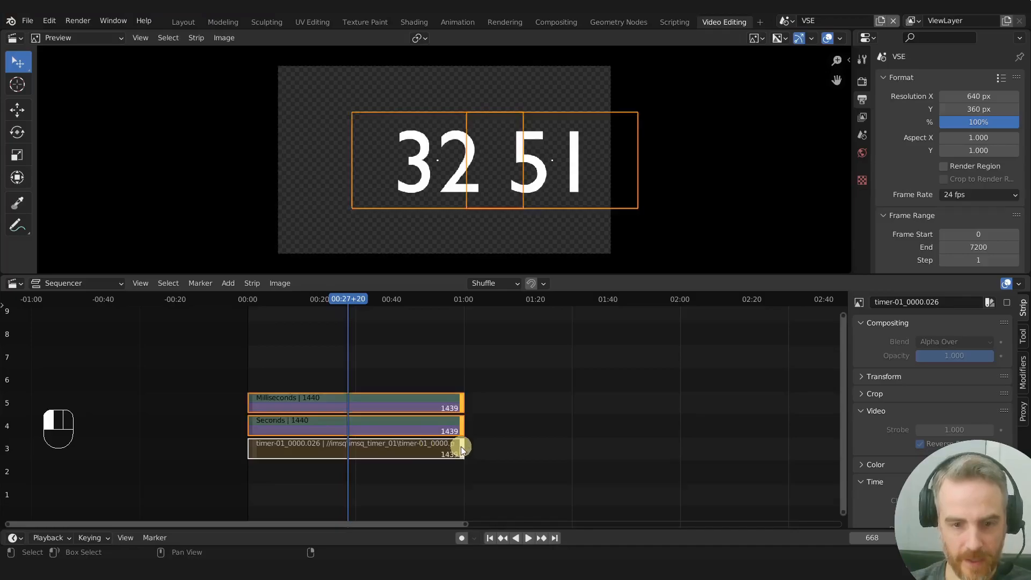
left_click(461, 446)
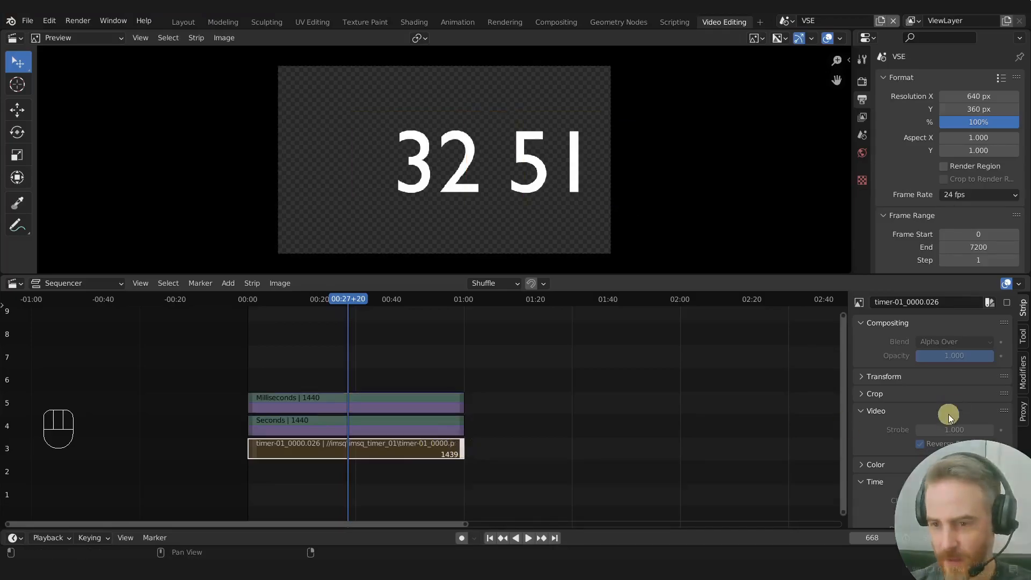
scroll(903, 411, "down", 5)
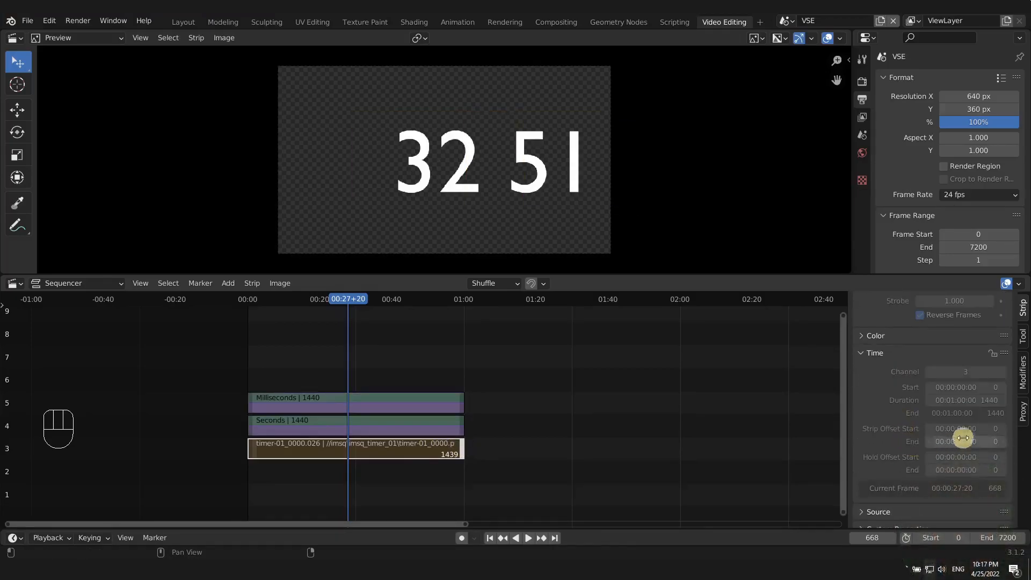
left_click(975, 400)
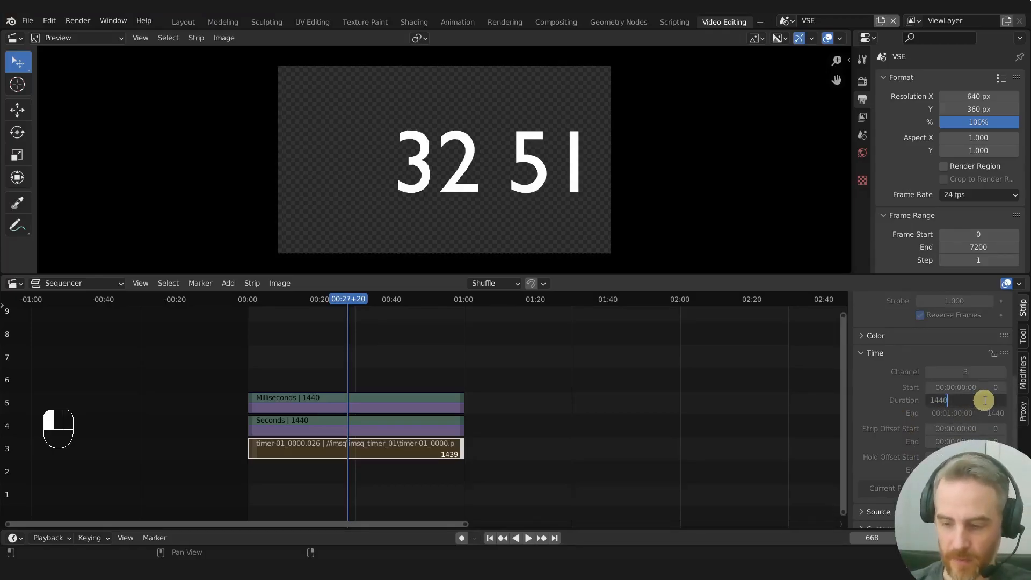
type("*60")
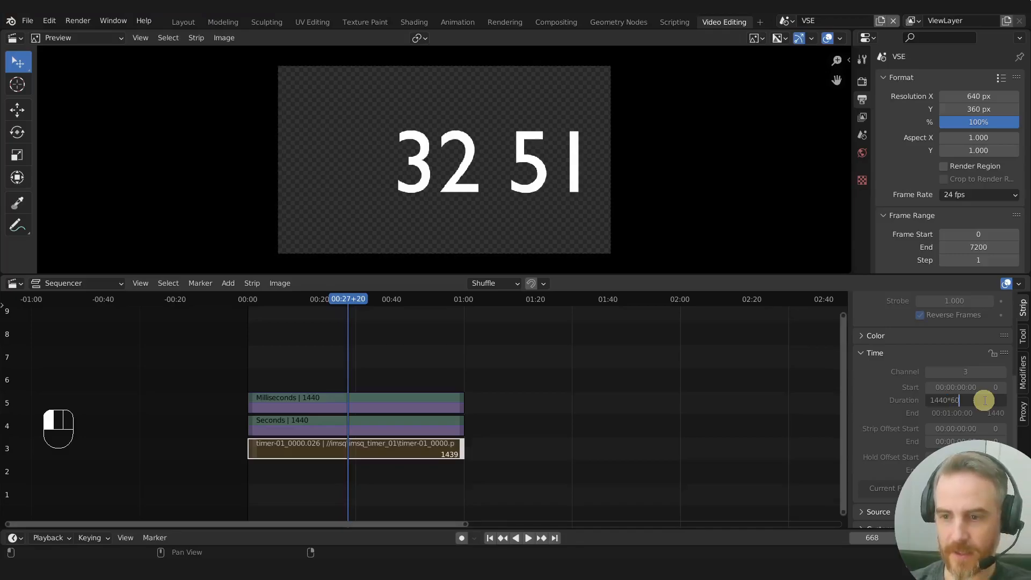
key("Return")
middle_click_drag(630, 414, 725, 401, "ctrl")
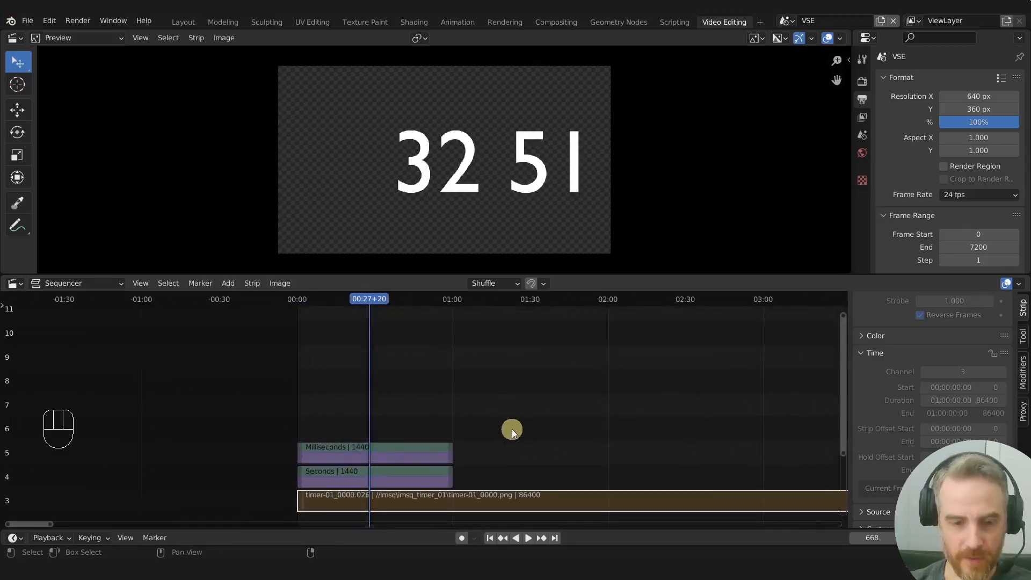
middle_click_drag(518, 426, 581, 369)
scroll(520, 391, "up", 5)
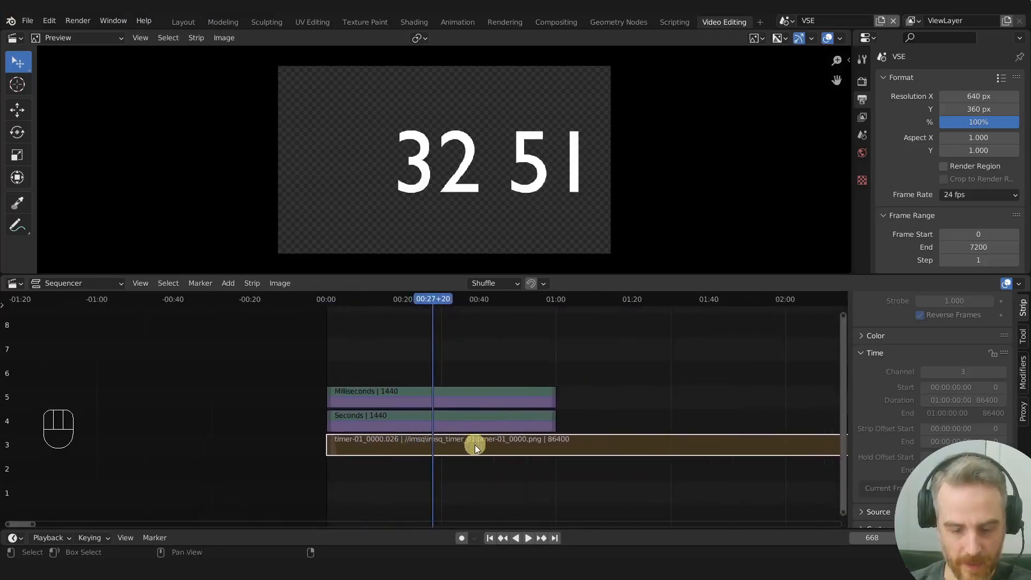
Unmute the 86400-frame image strip and move it straight down to channel 2
key("alt+h")
key("alt+h")
key("g")
key("y")
left_click(474, 464)
Add a Speed Control effect strip to the 86400-frame image strip
middle_click_drag(617, 460, 469, 443, "ctrl")
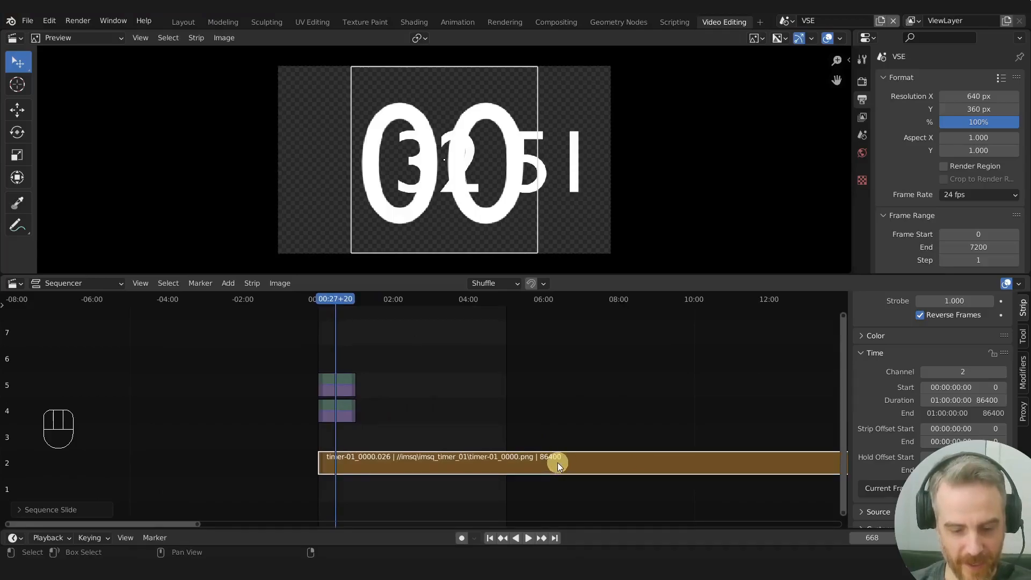
key("shift+a")
mouse_move(562, 463)
left_click(618, 432)
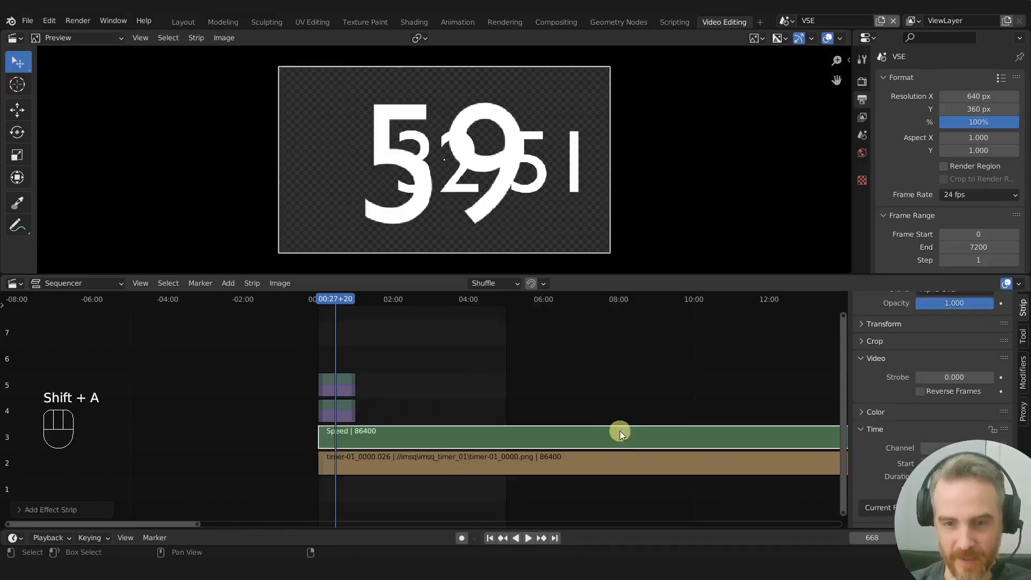
Play the sequence and scrub through the first few minutes to check the minutes countdown
key("space")
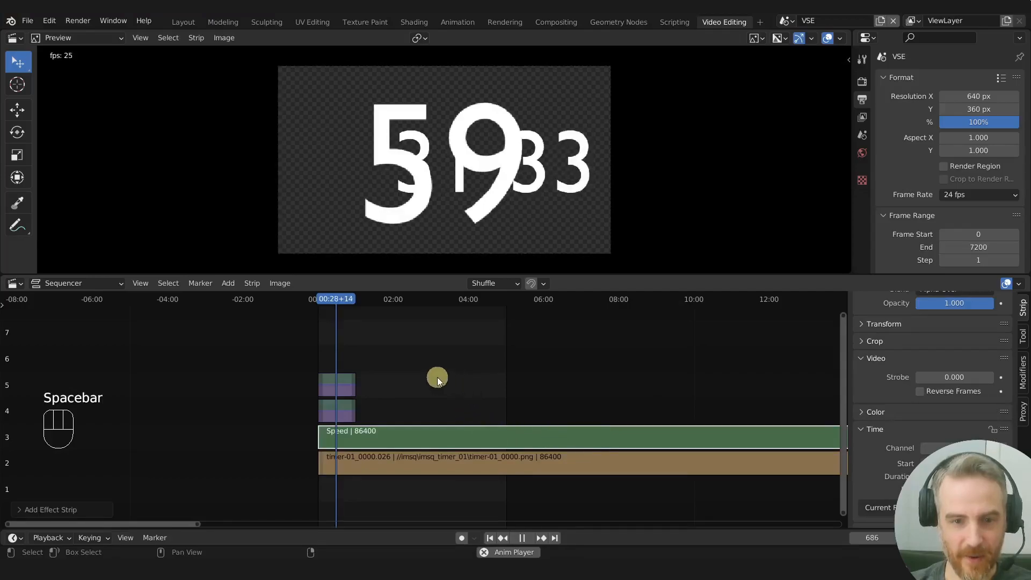
key("space")
mouse_move(383, 304)
left_mouse_down()
mouse_move(372, 301)
mouse_move(401, 305)
mouse_move(390, 306)
left_mouse_up()
scroll(394, 313, "up", 18)
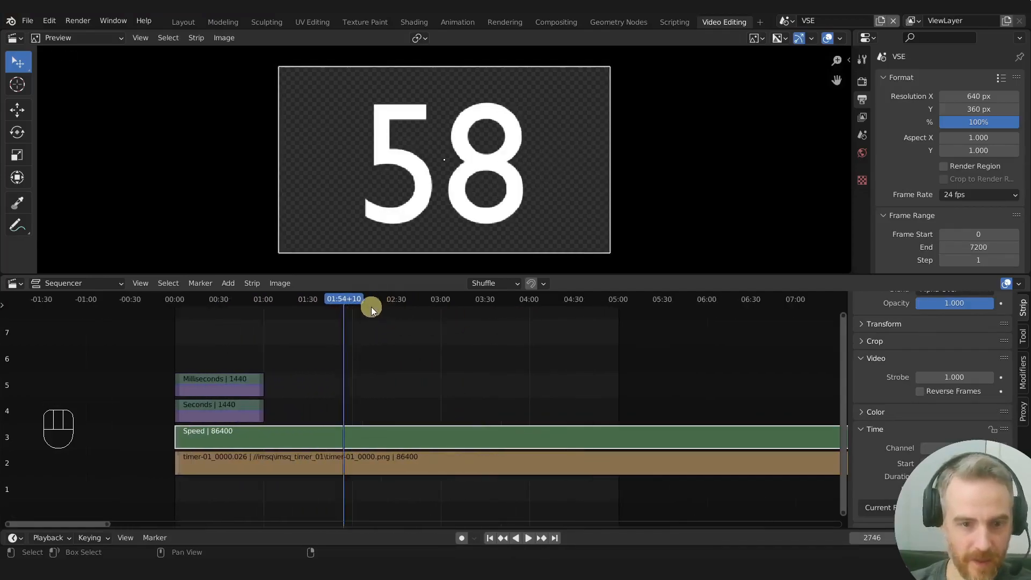
left_click_drag(280, 302, 413, 340)
middle_click_drag(414, 340, 465, 368, "ctrl")
Group the 86400-frame image strip and its Speed strip into a meta strip
left_click(375, 478)
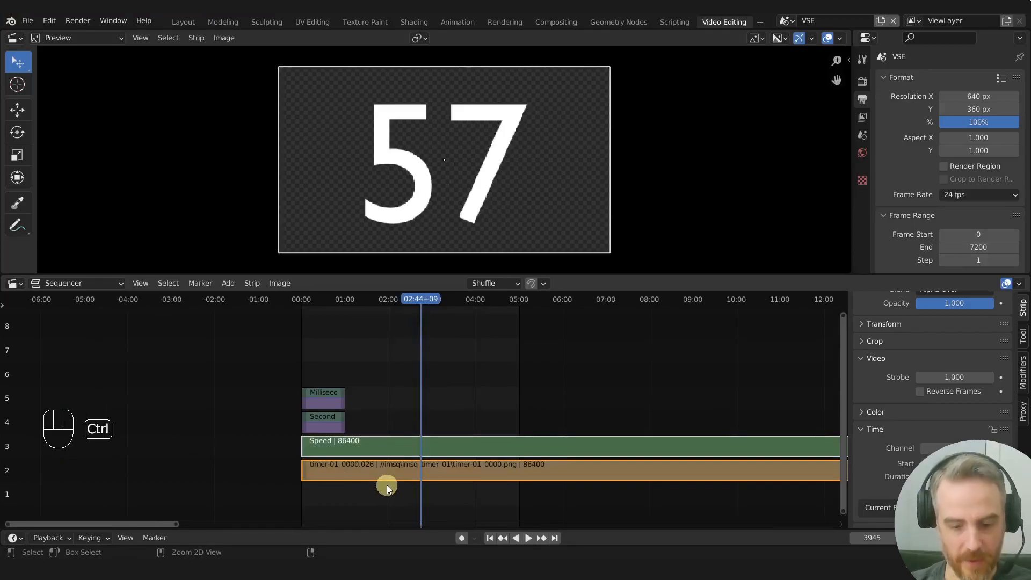
key("ctrl+g")
middle_click_drag(386, 482, 477, 425)
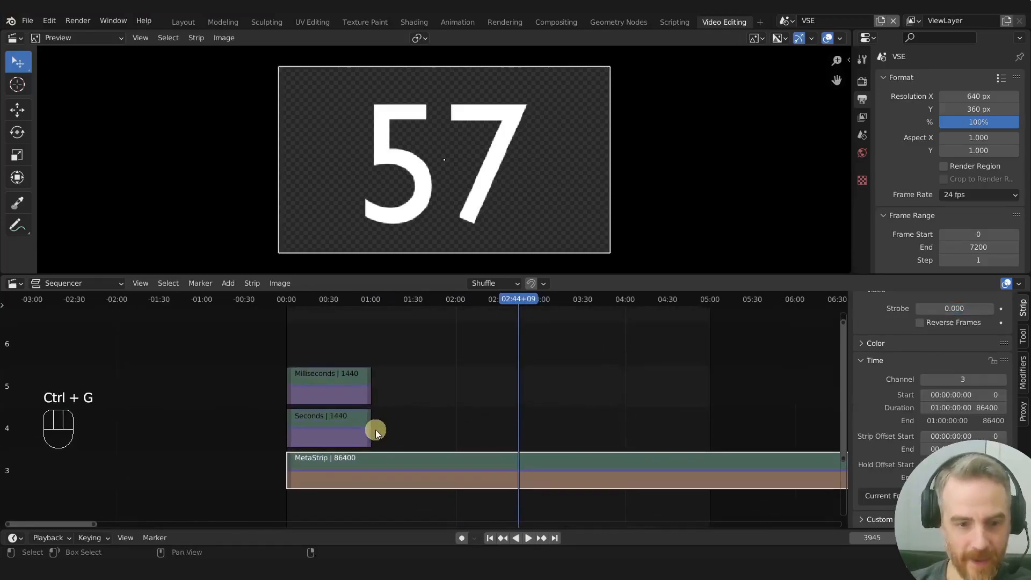
Set the Y position of both the Seconds and Milliseconds meta strips to 0 px
left_click(346, 423, "shift")
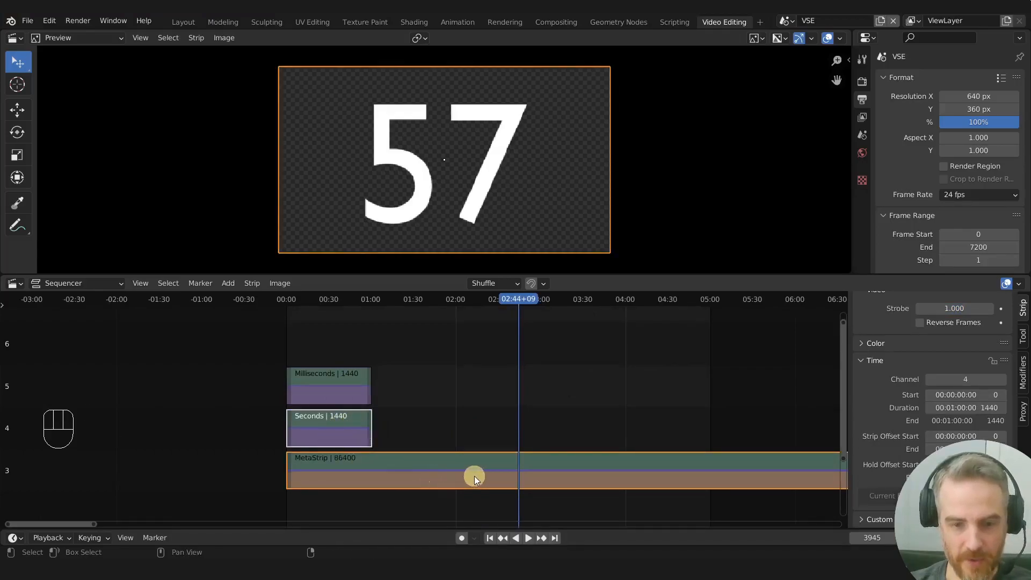
scroll(972, 384, "up", 5)
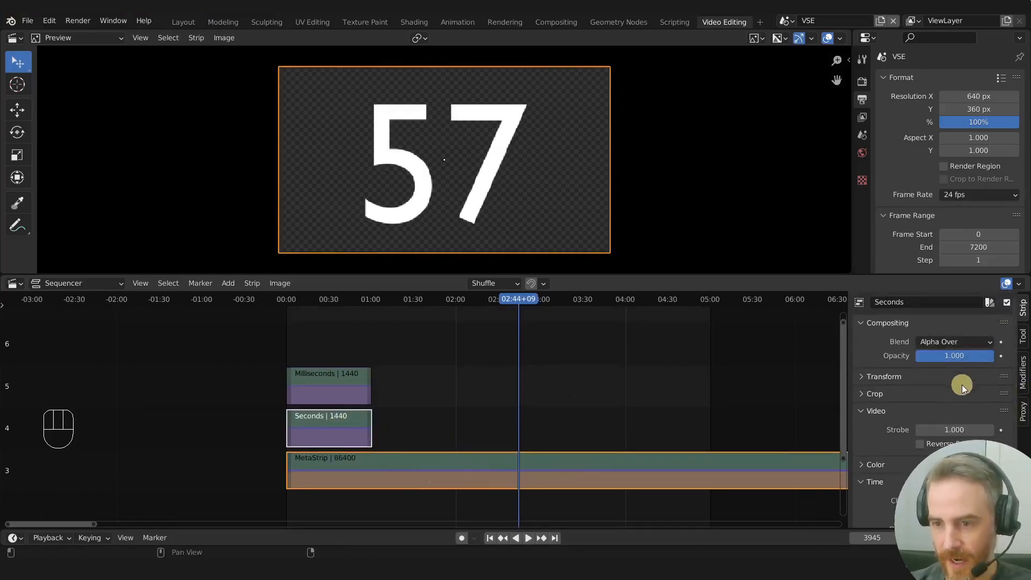
scroll(964, 386, "down", 2)
left_click(881, 334)
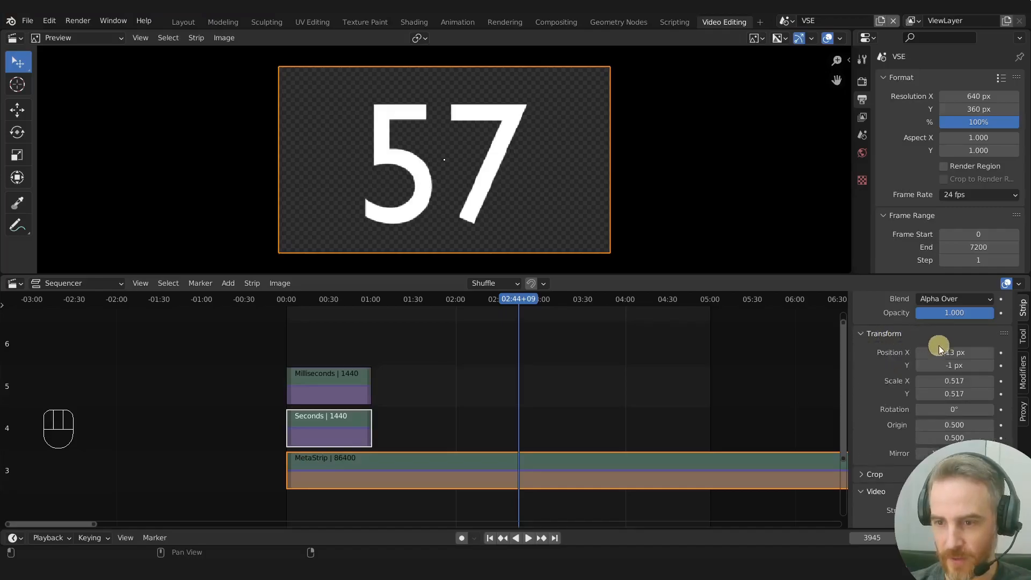
left_click(966, 365)
type("0")
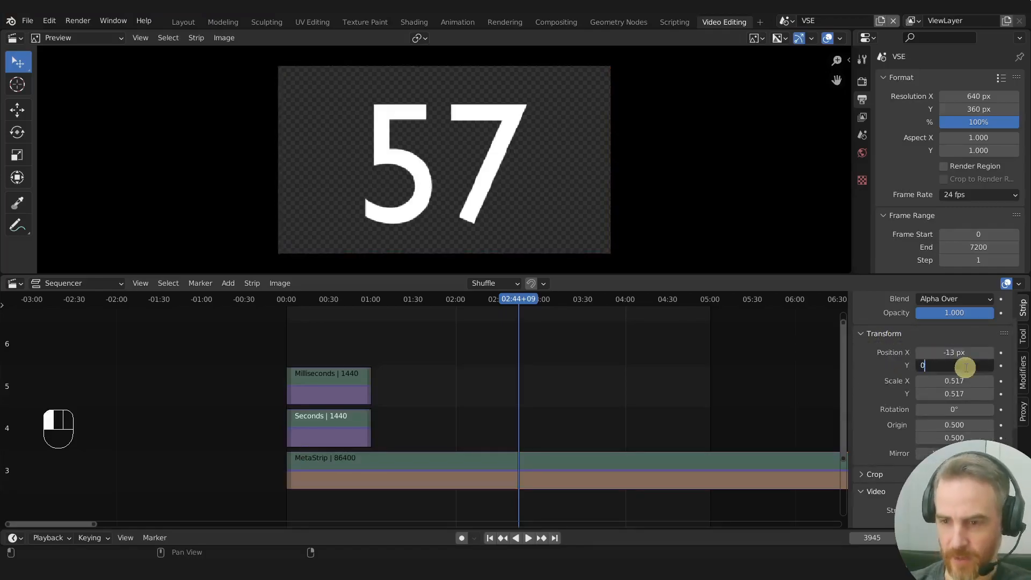
key("Return")
left_click(348, 384)
left_click(961, 364)
type("0")
key("Return")
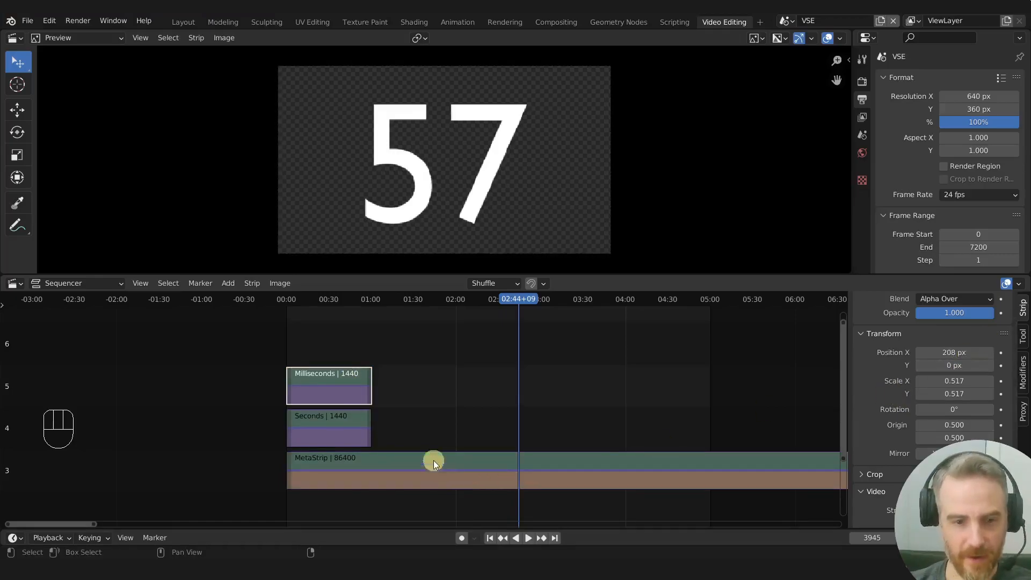
Copy the Seconds strip's Scale X and Scale Y of 0.517 to the 86400-frame meta strip
left_click(388, 466)
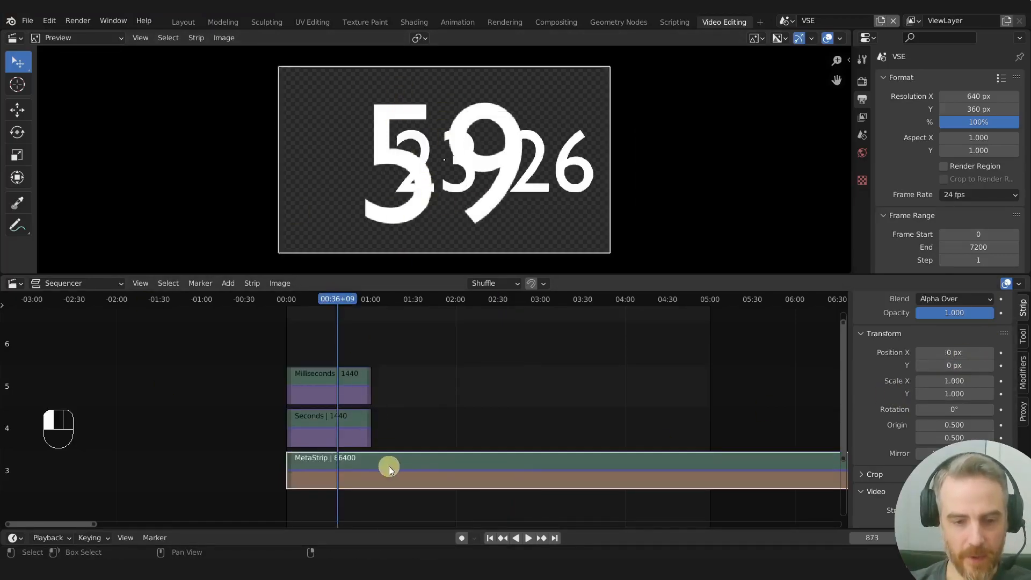
left_click(336, 426, "shift")
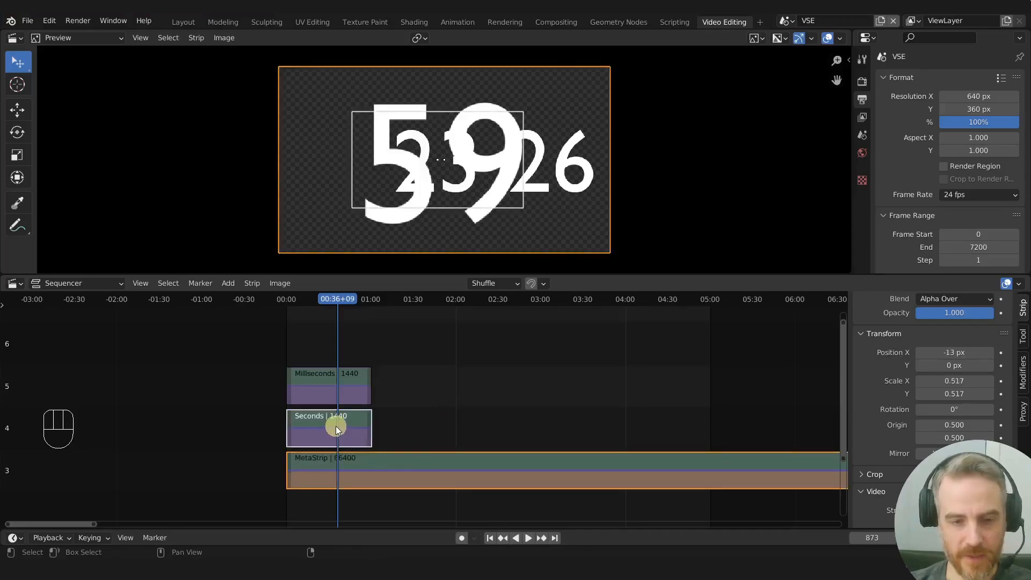
right_click(947, 379)
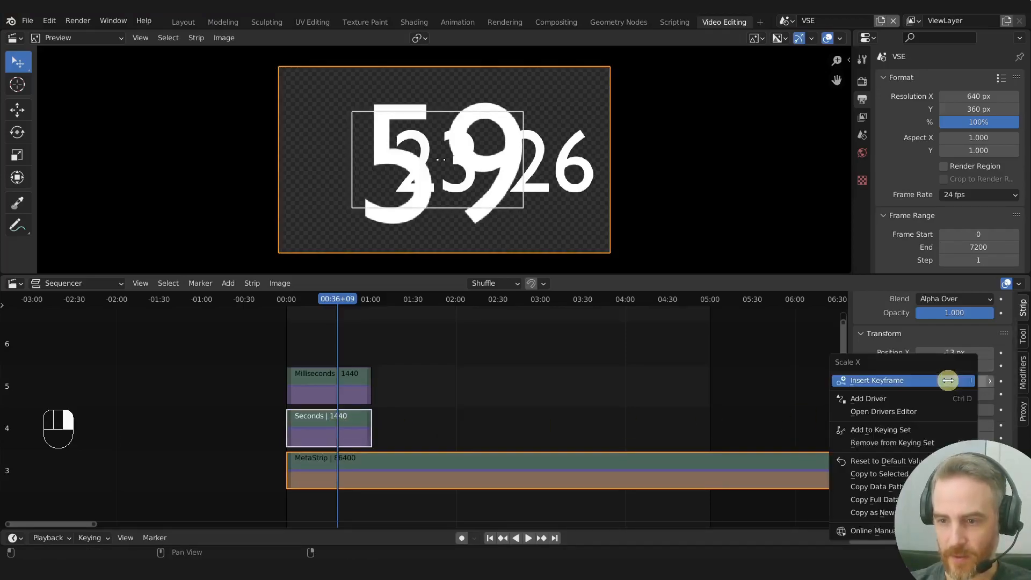
left_click(907, 476)
right_click(962, 393)
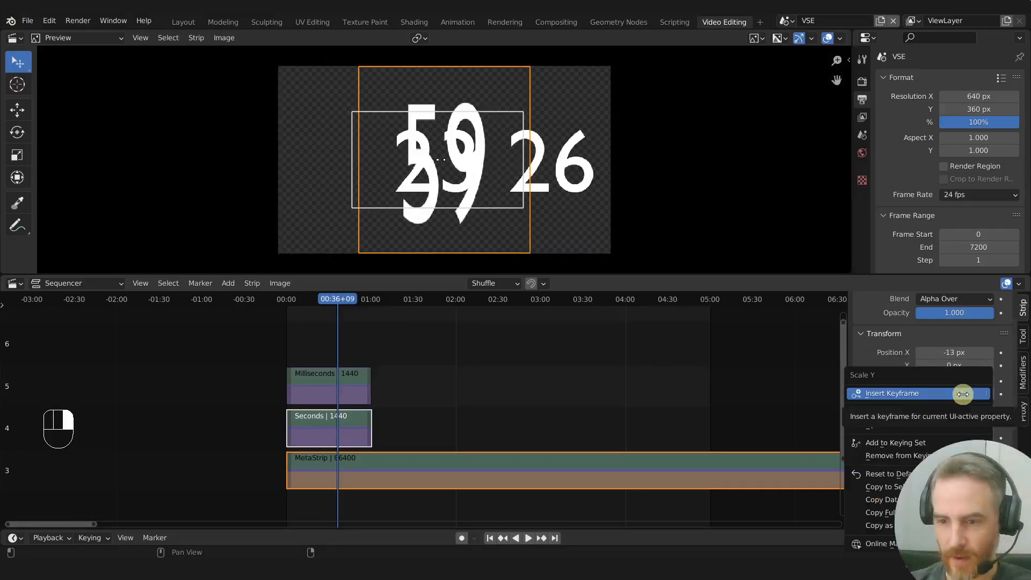
left_click(923, 485)
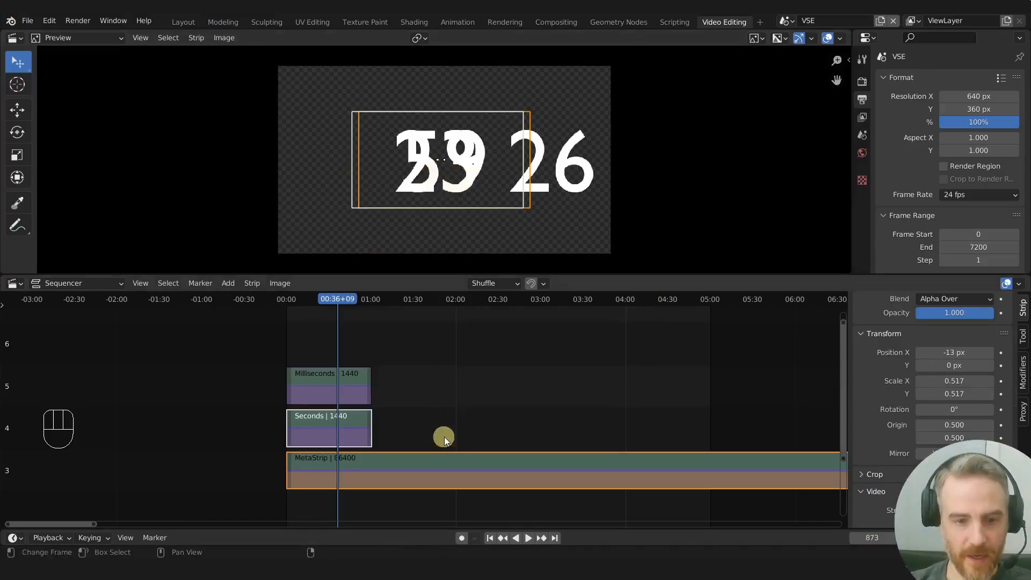
Move the 86400-frame meta strip's image along X to about -222 px, in front of the seconds digits
left_click(439, 466)
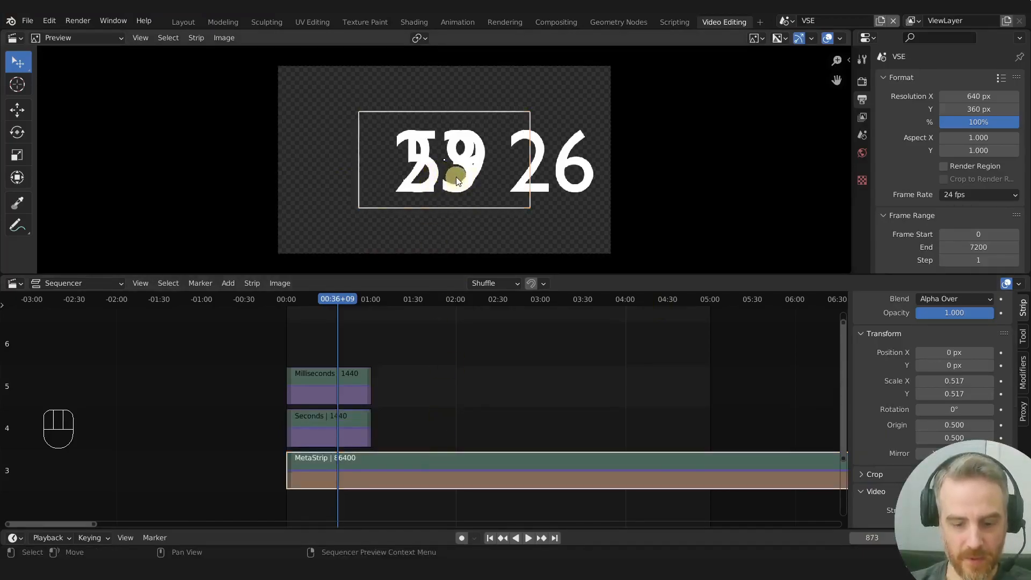
key("g")
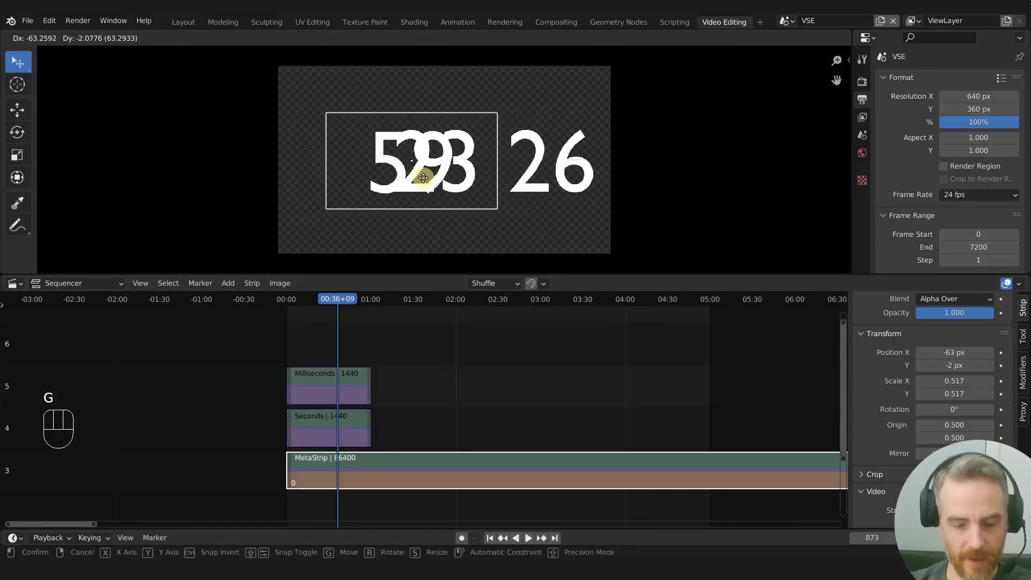
key("x")
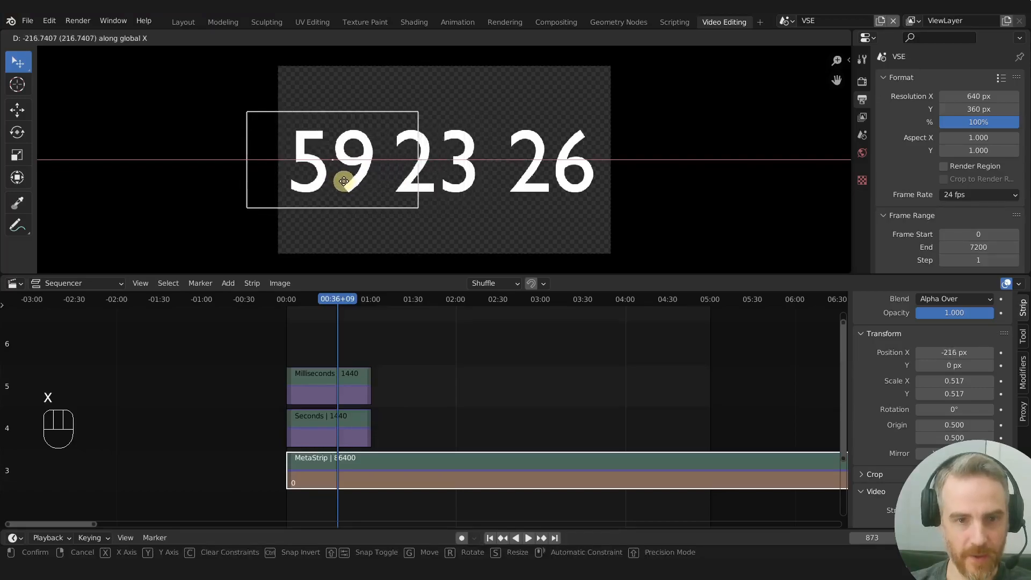
left_click(342, 184)
left_click(499, 246)
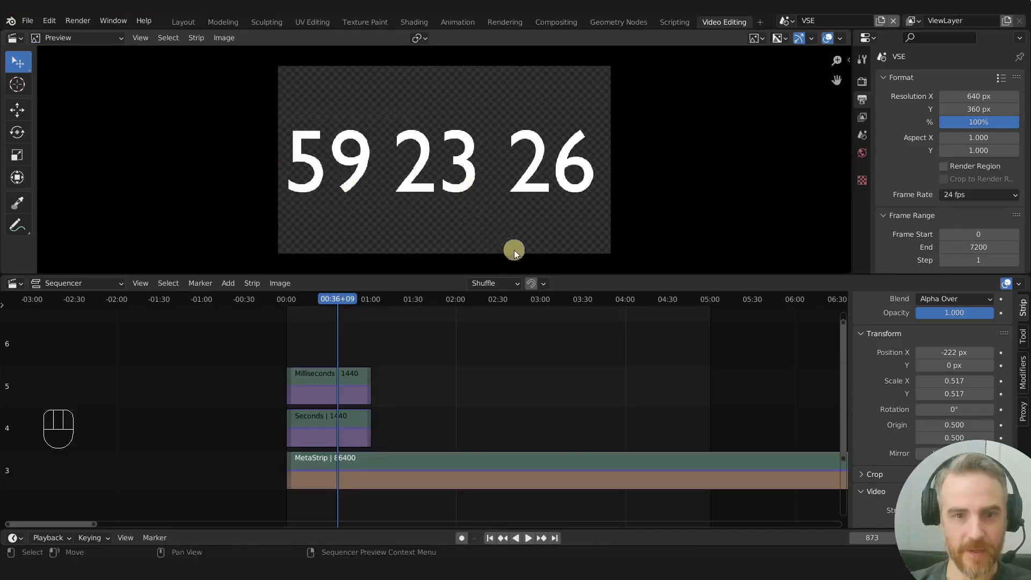
Move the Seconds strip's image along X to about -4 px to space it evenly between the minutes and milliseconds
left_click(336, 421)
left_click(333, 375, "shift")
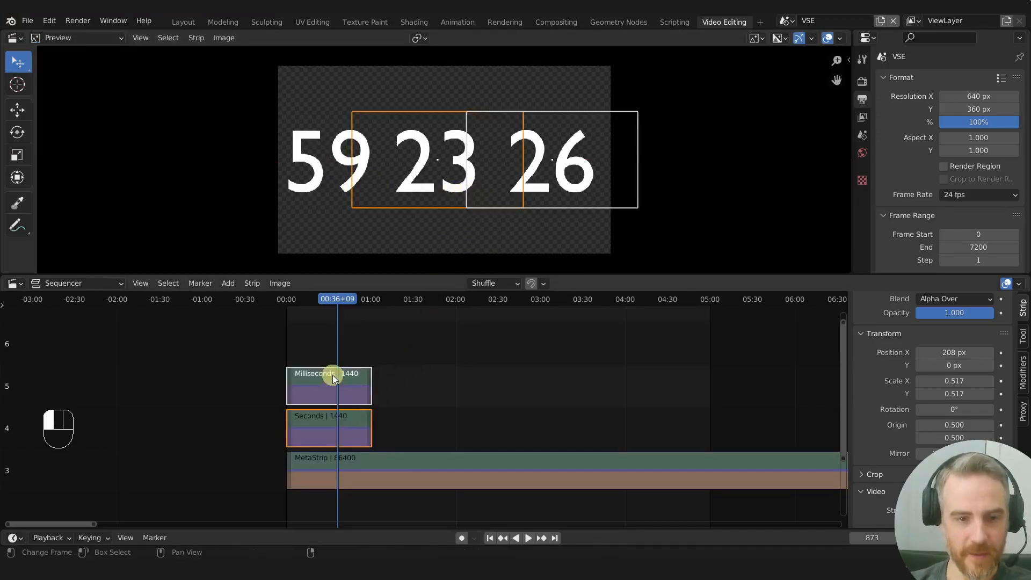
left_click(329, 426)
key("g")
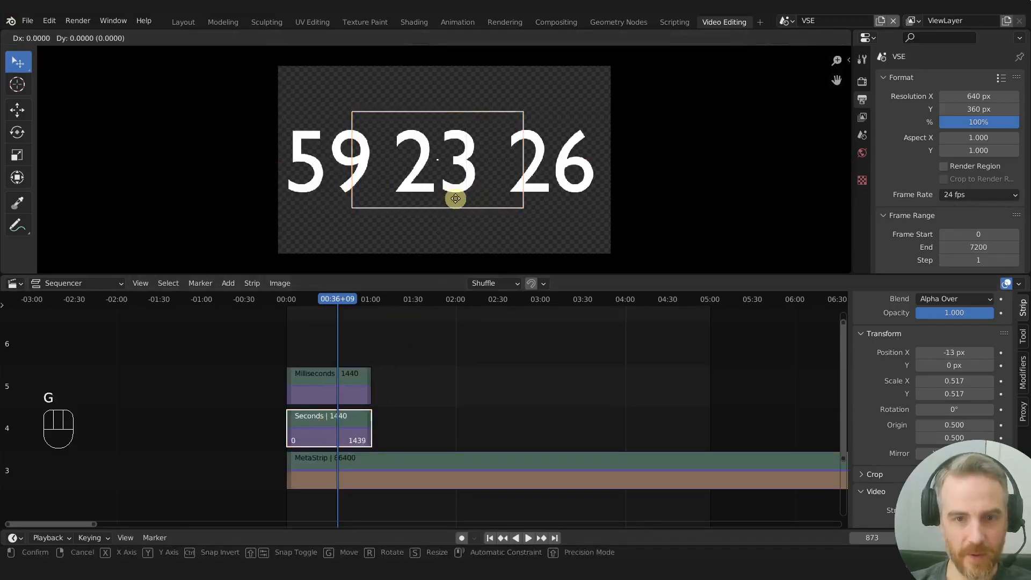
key("x")
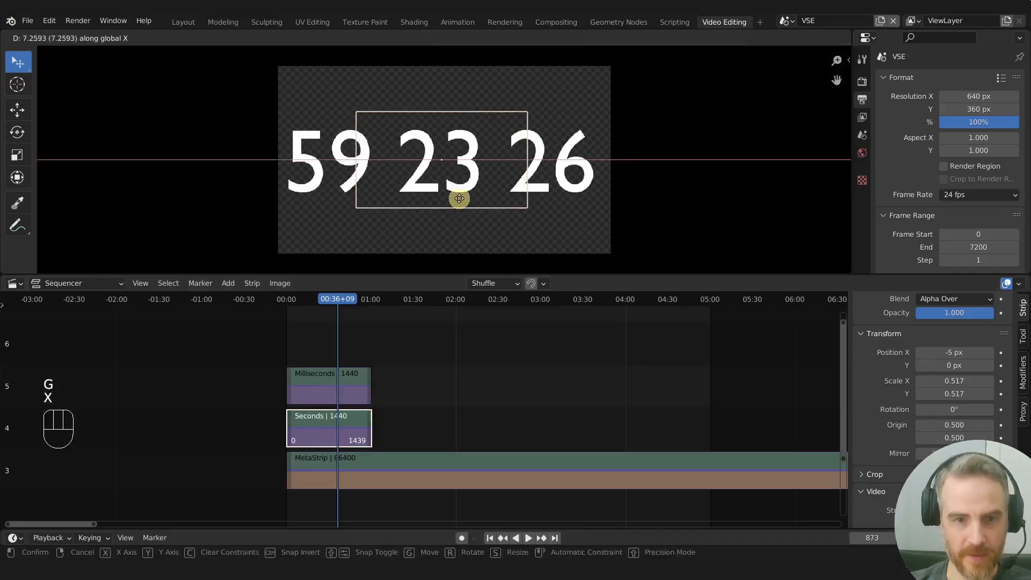
left_click(460, 199)
left_click(682, 173)
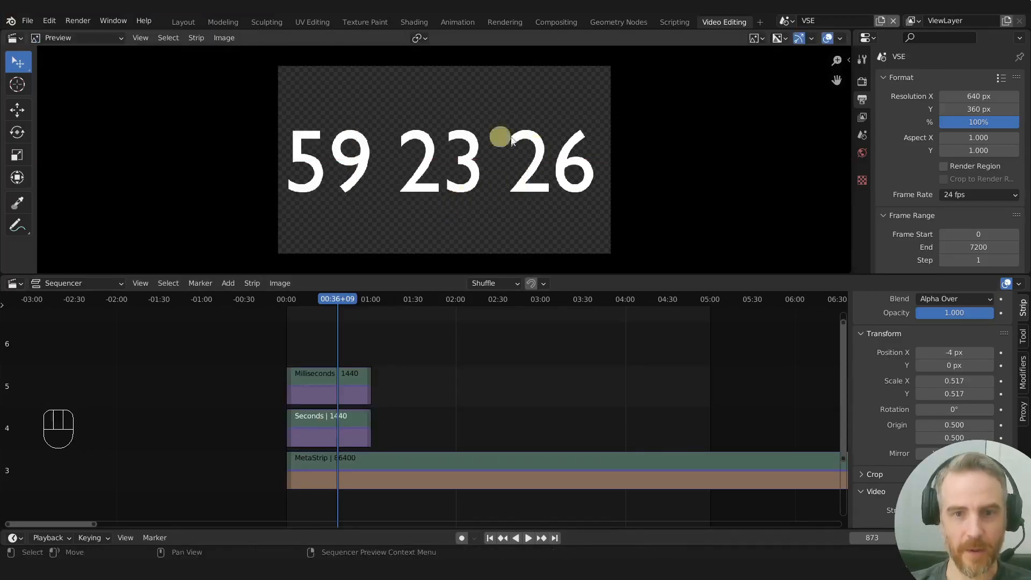
Play the sequence from frame 0 to check the combined minutes, seconds and milliseconds countdown
left_click_drag(332, 298, 275, 301)
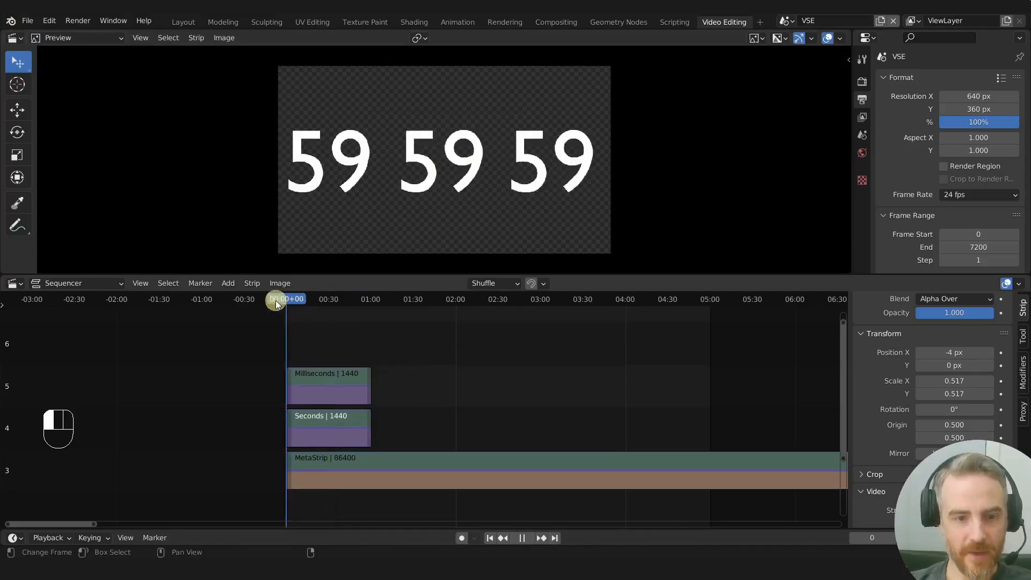
key("space")
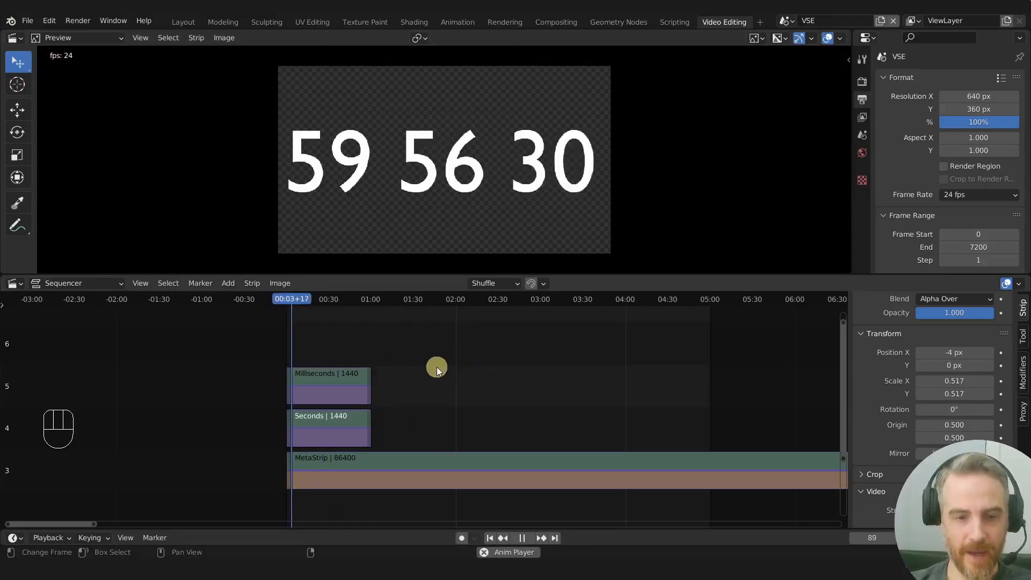
key("space")
Duplicate the Seconds and Milliseconds strips together four times, placing the copies end to end up to the 05:00 mark
scroll(507, 356, "down", 4)
middle_click_drag(449, 355, 501, 368)
middle_click_drag(475, 359, 497, 362, "ctrl")
middle_click_drag(198, 352, 267, 357)
left_click_drag(251, 351, 369, 424)
key("shift+d")
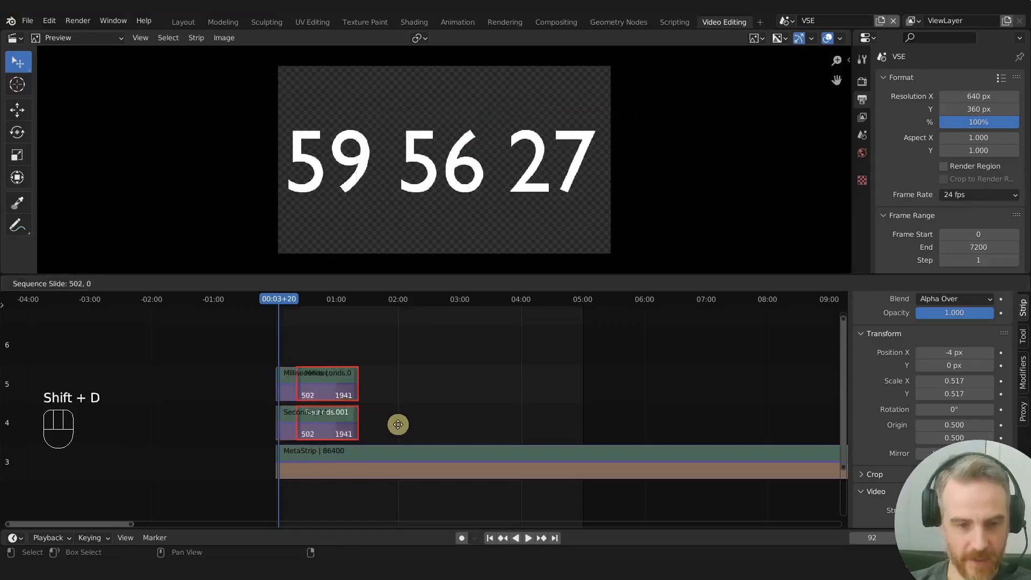
left_click(407, 424)
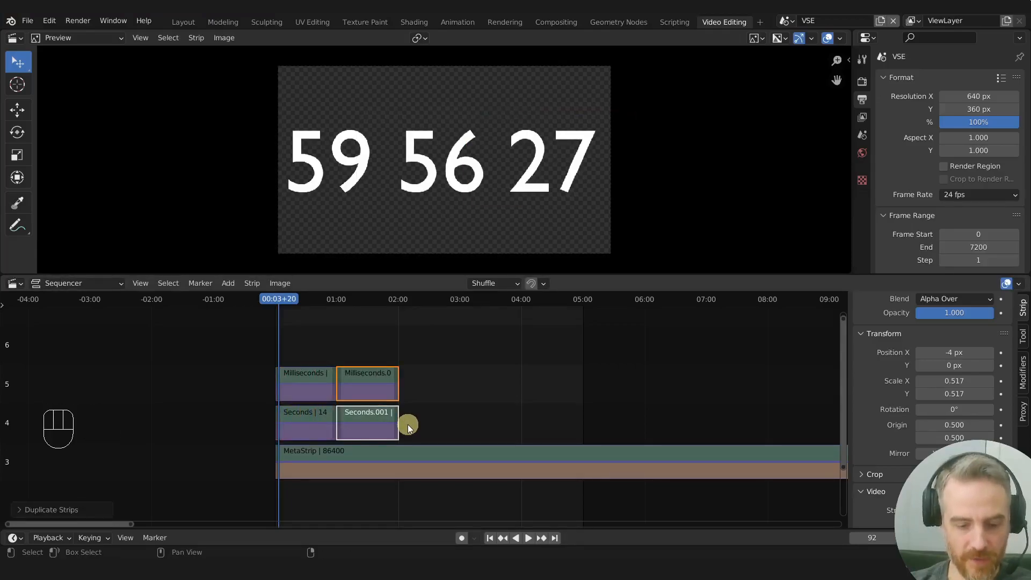
key("shift+d")
left_click(430, 425)
key("shift+d")
left_click(508, 430)
key("shift+d")
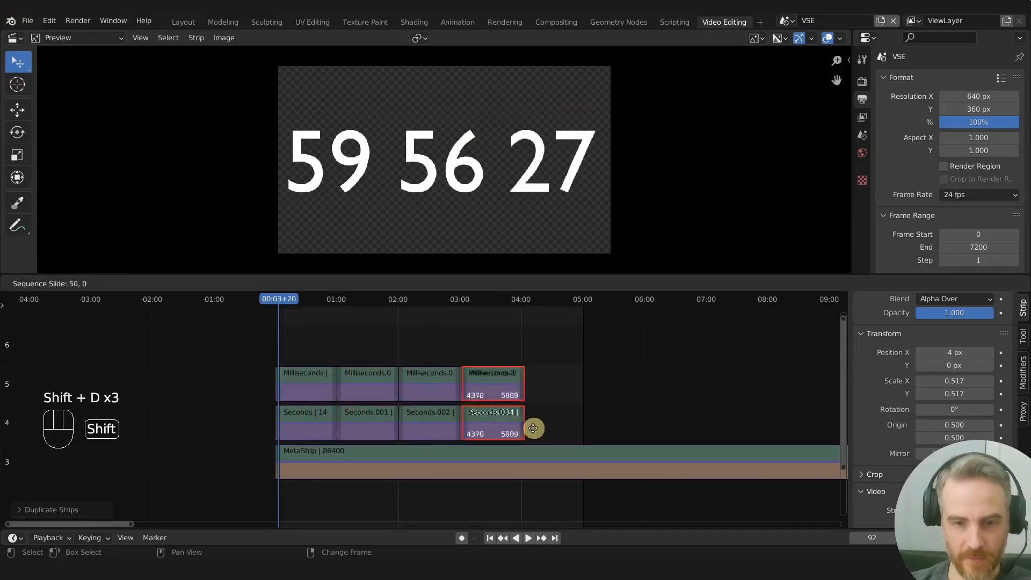
left_click(551, 429)
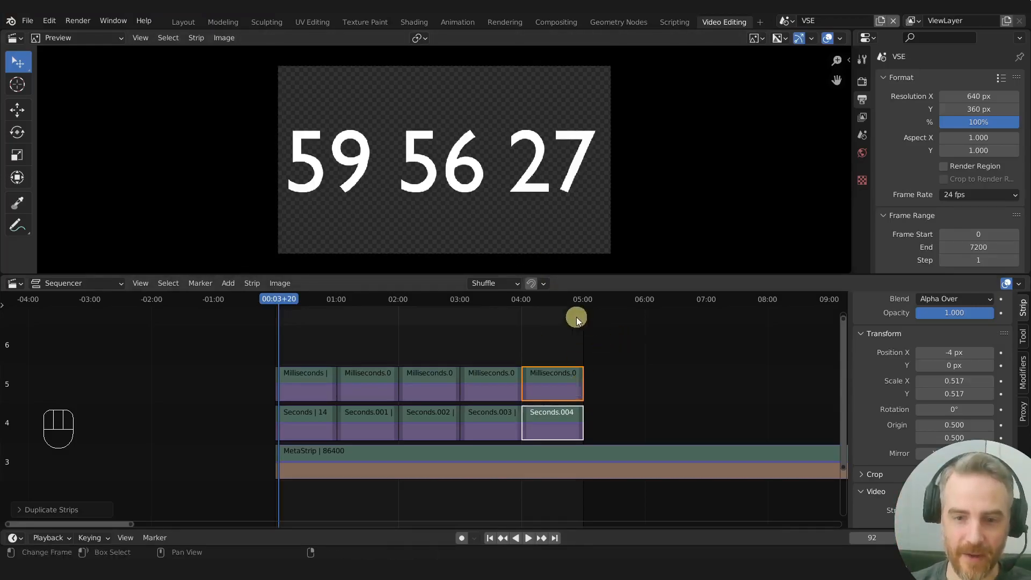
Play the sequence across the 01:00 and 02:00 marks to check that the minutes change with the seconds
middle_click_drag(604, 308, 653, 320, "ctrl")
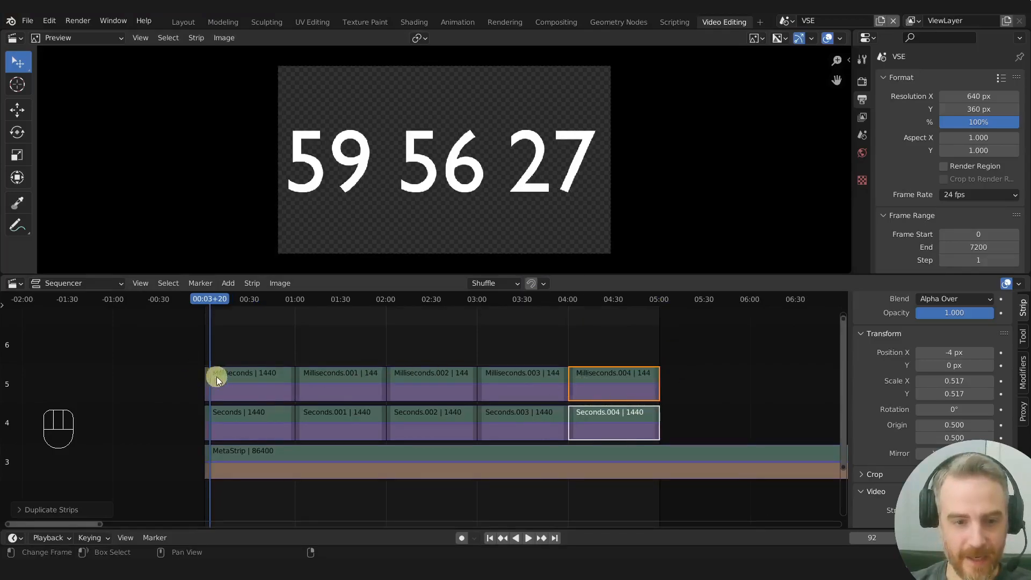
key("space")
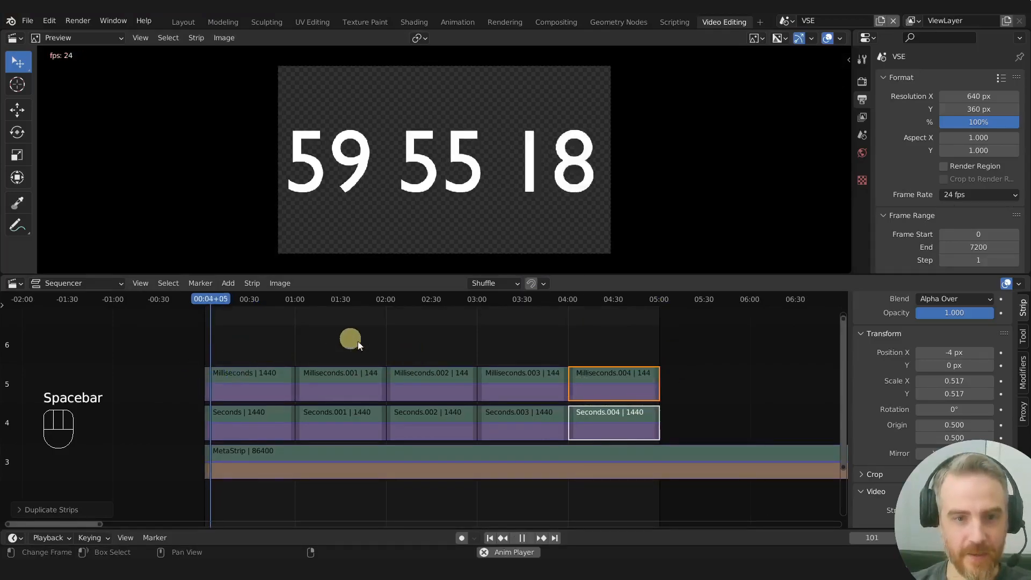
left_click(292, 298)
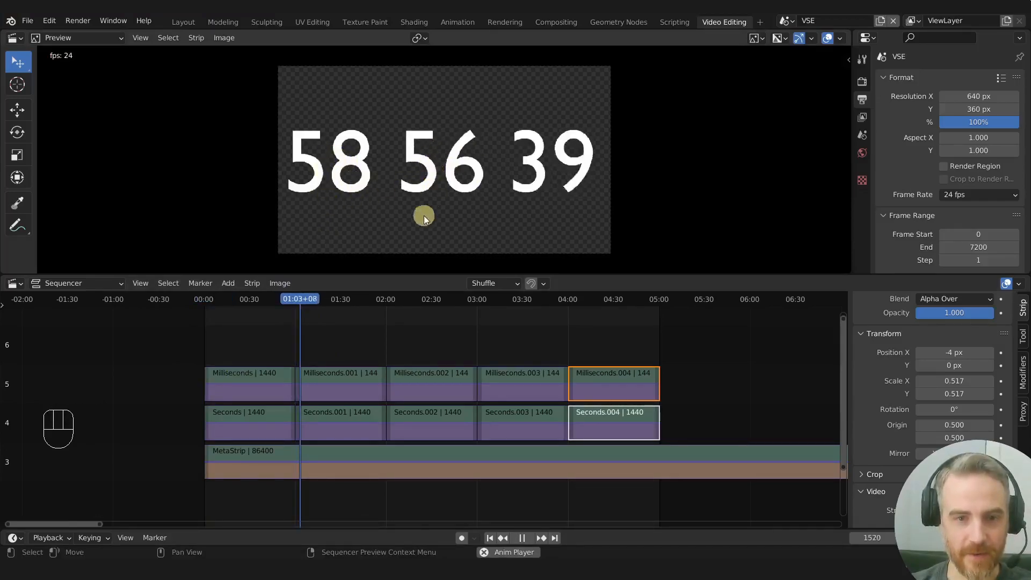
left_click(370, 302)
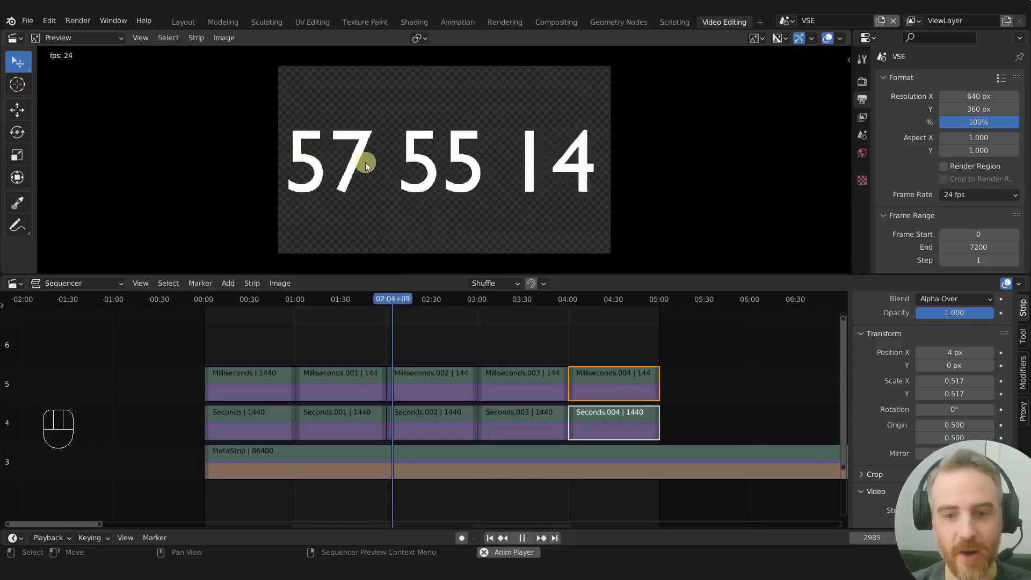
scroll(410, 391, "up", 1)
middle_click_drag(412, 393, 428, 401, "ctrl")
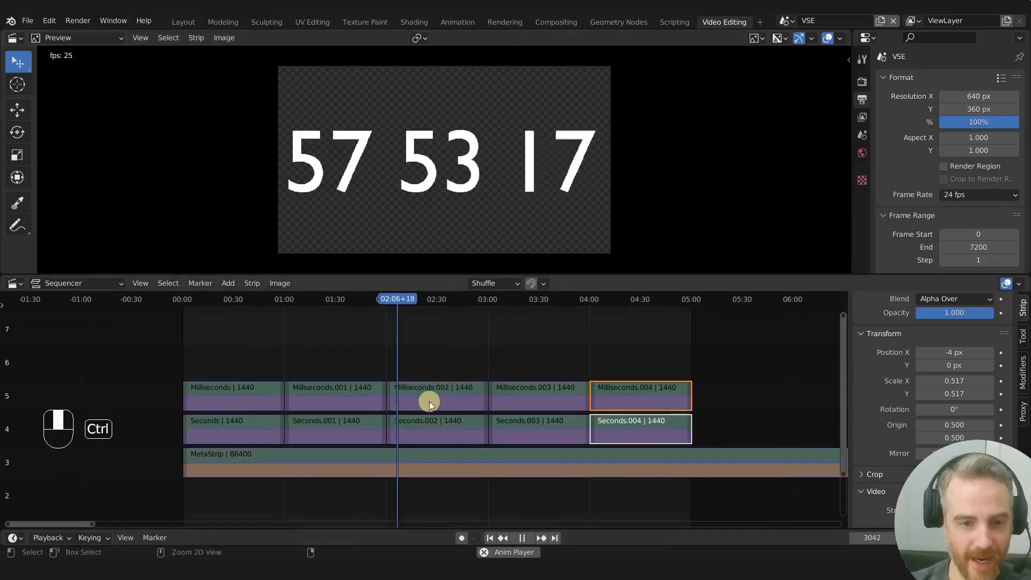
key("space")
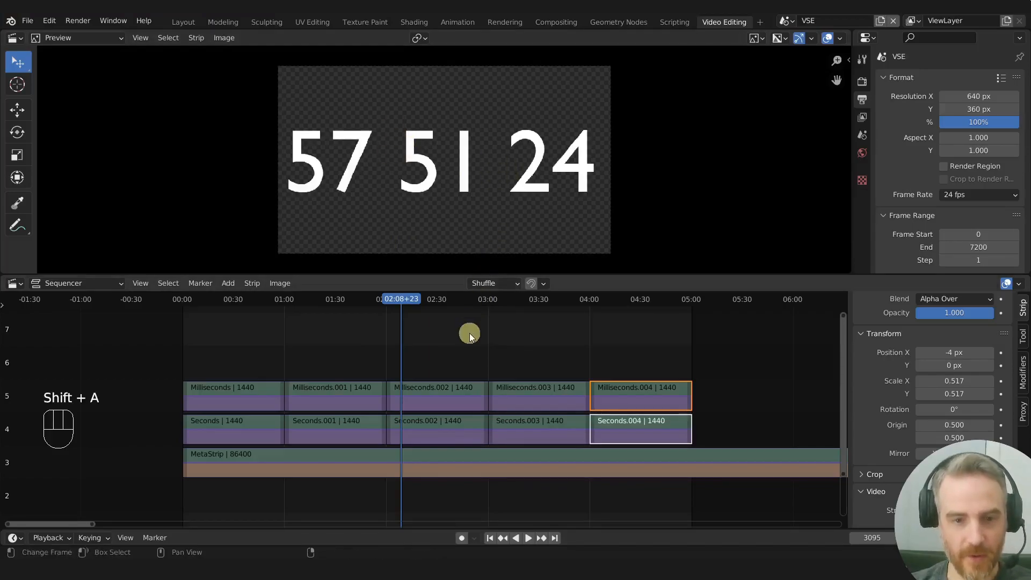
Add a text strip at the playhead and move it to channel 6, above the Milliseconds strips
key("shift+a")
left_click(440, 301)
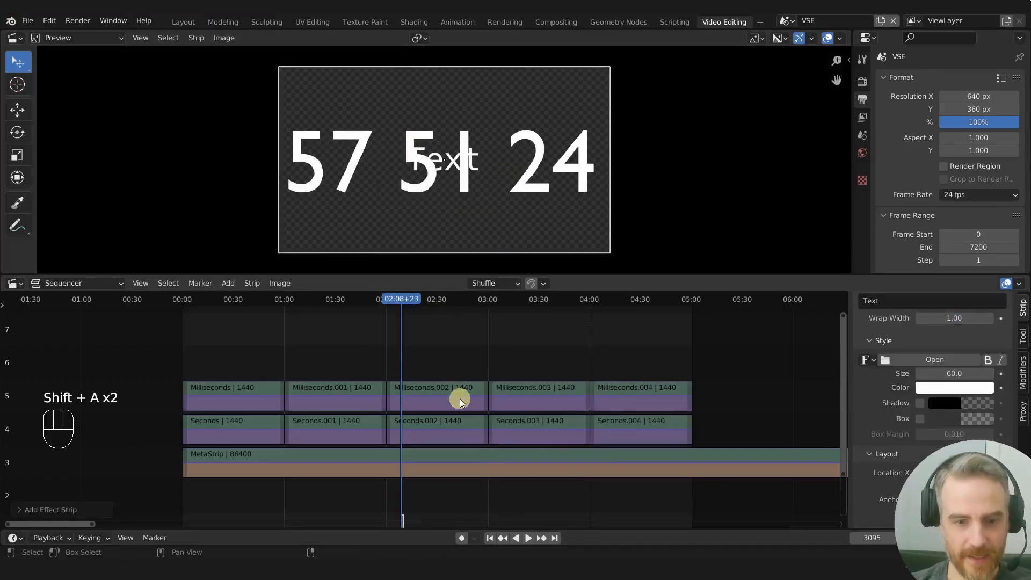
key("g")
key("y")
left_click(449, 466)
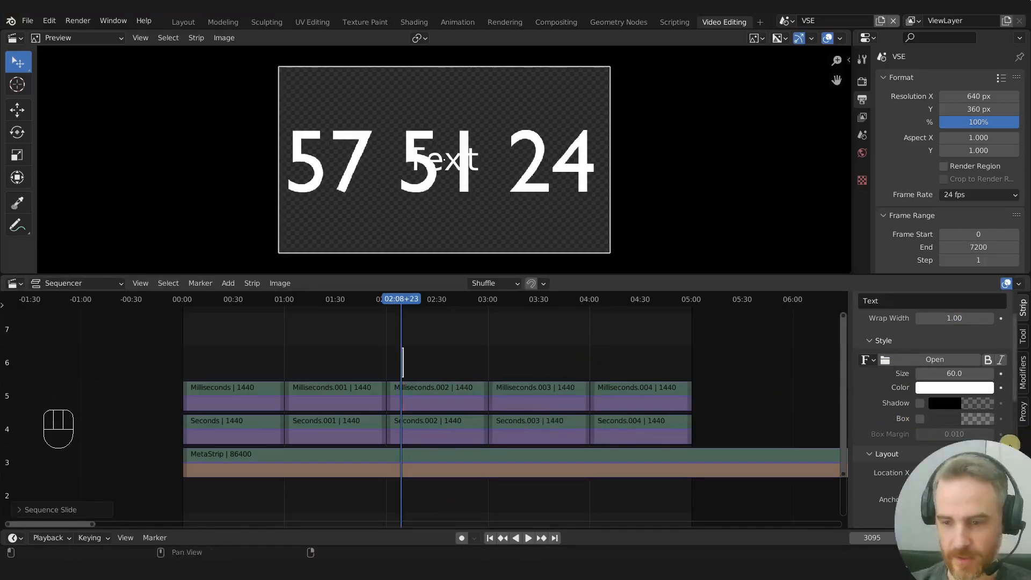
Extend both ends of the text strip to span 7200 frames, from 00:00 to 05:00
scroll(966, 446, "down", 10)
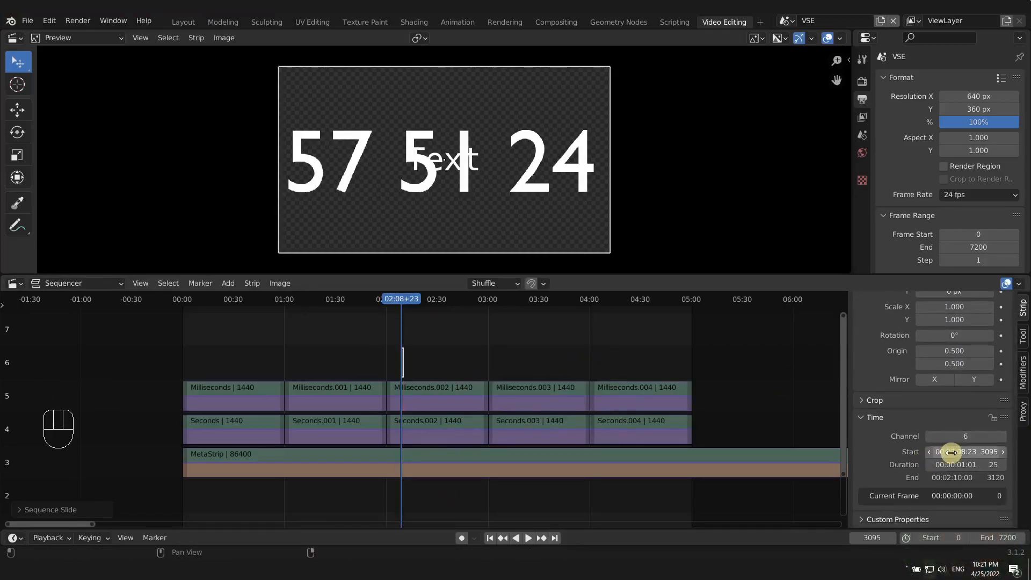
left_click_drag(949, 466, 838, 407)
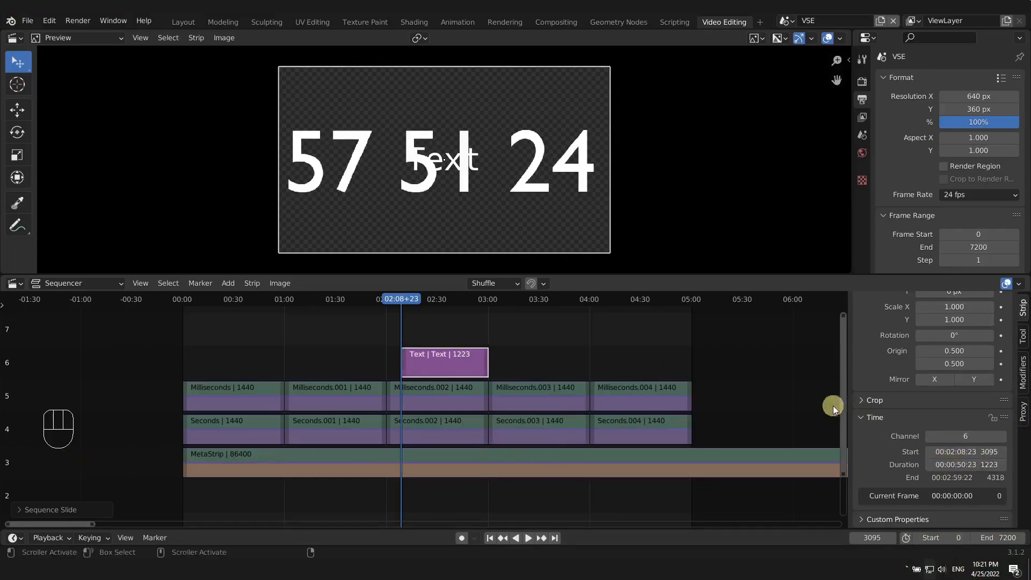
key("g")
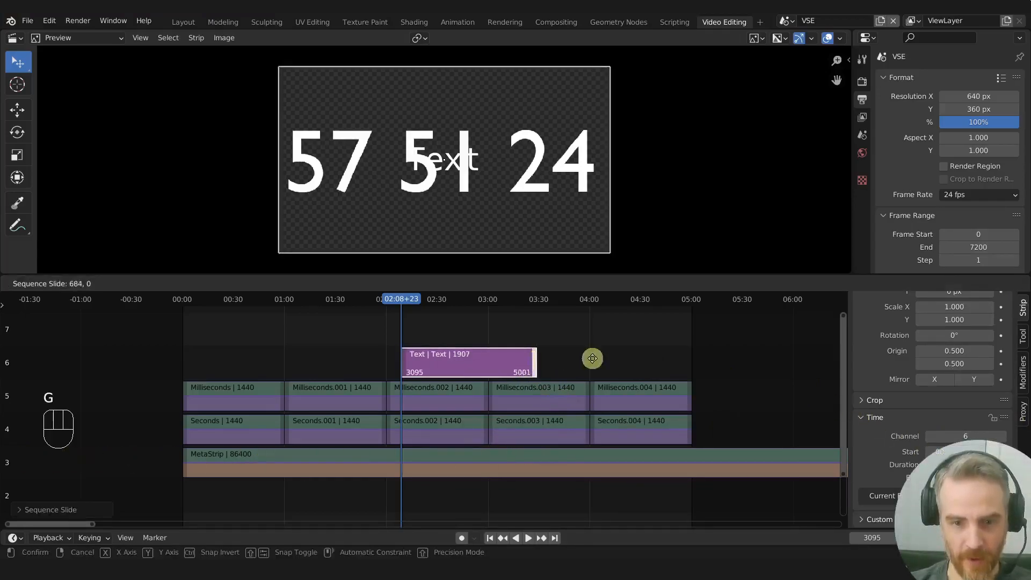
left_click(690, 360, "ctrl")
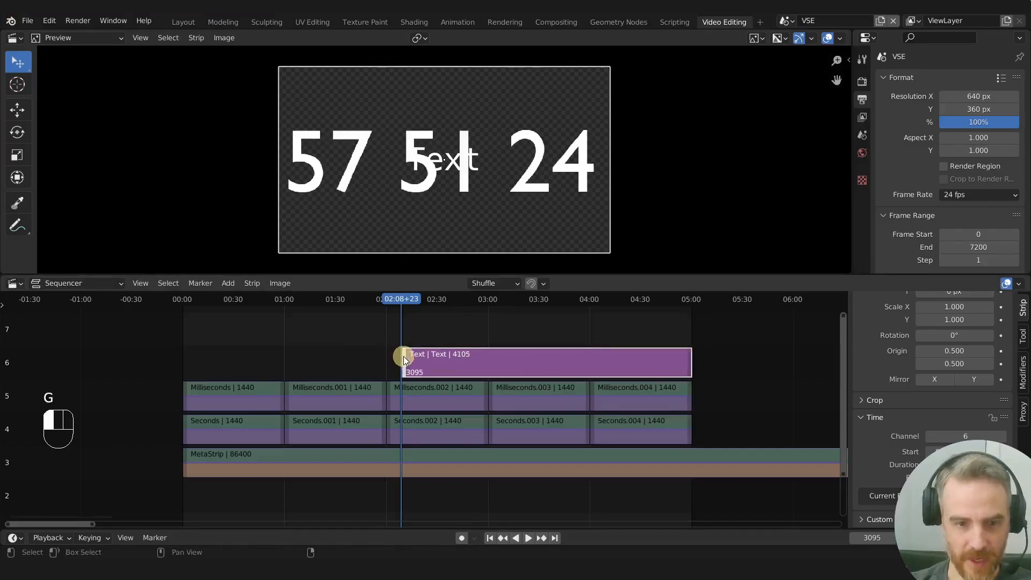
key("g")
left_click(182, 371, "ctrl")
middle_click_drag(248, 386, 311, 436)
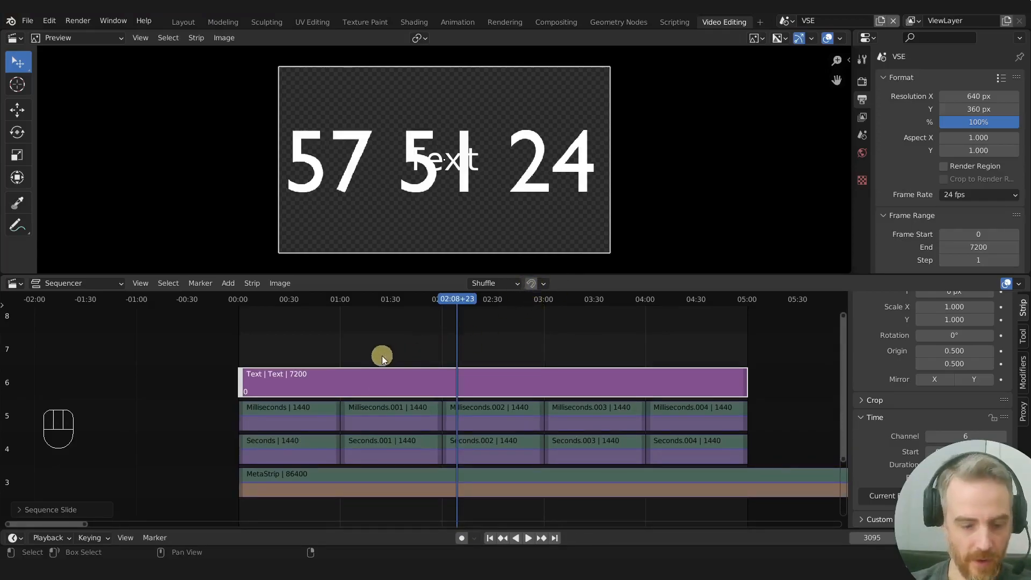
key("g")
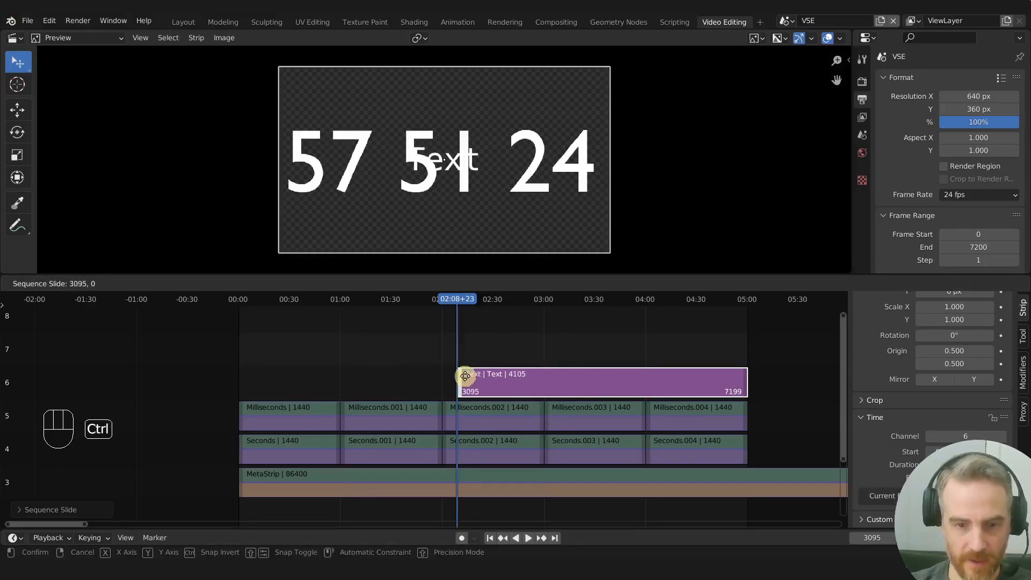
left_click(243, 385)
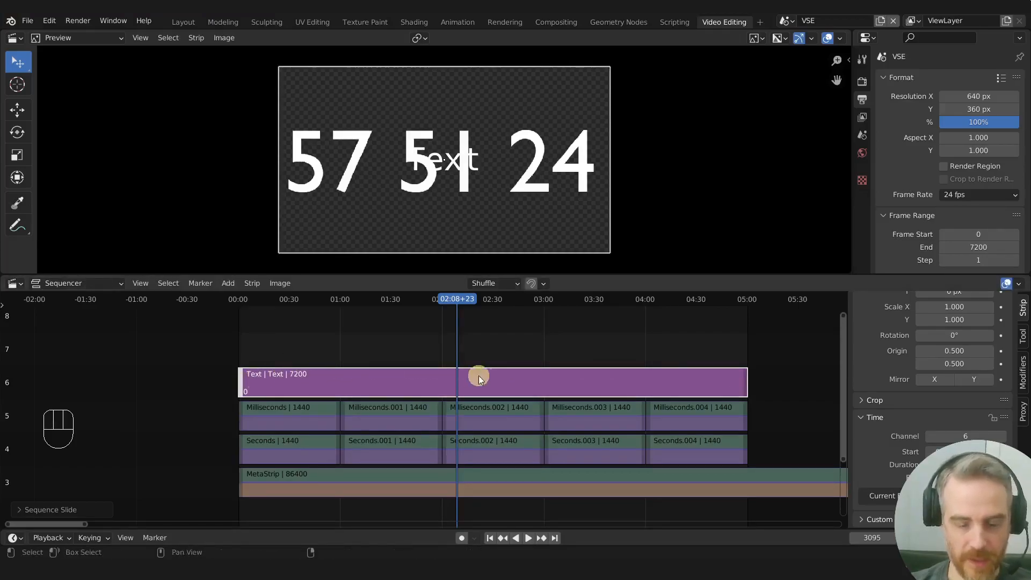
middle_click_drag(413, 370, 388, 379)
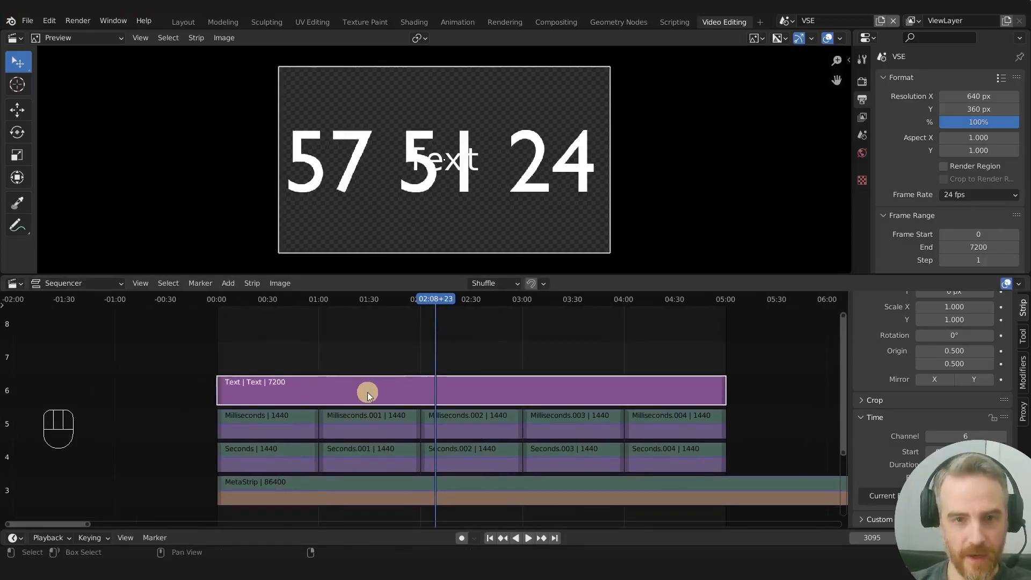
Change the text strip's content to ":" at size 150 and move it along X between the minutes and seconds digits
scroll(925, 344, "up", 10)
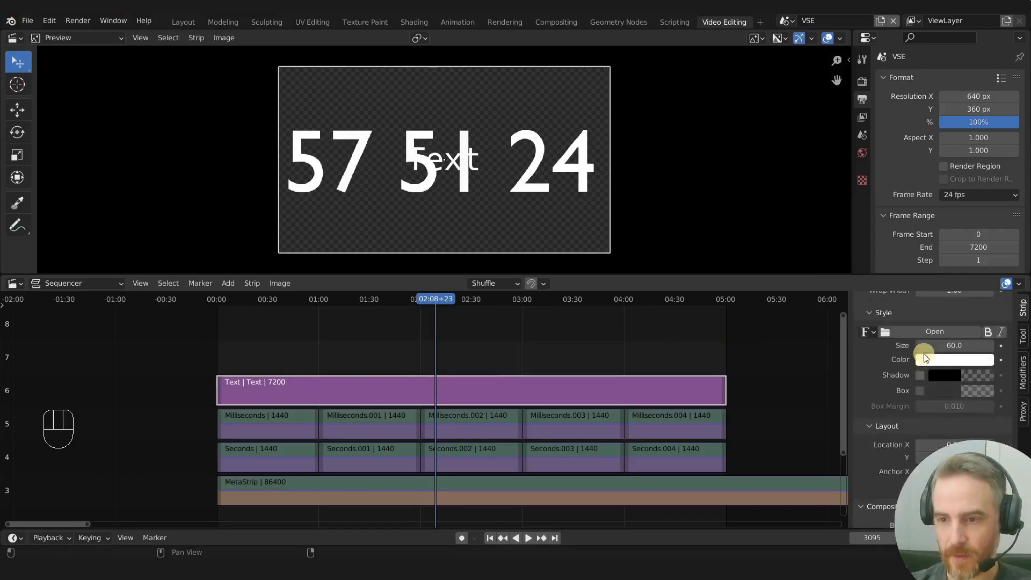
left_click(903, 342)
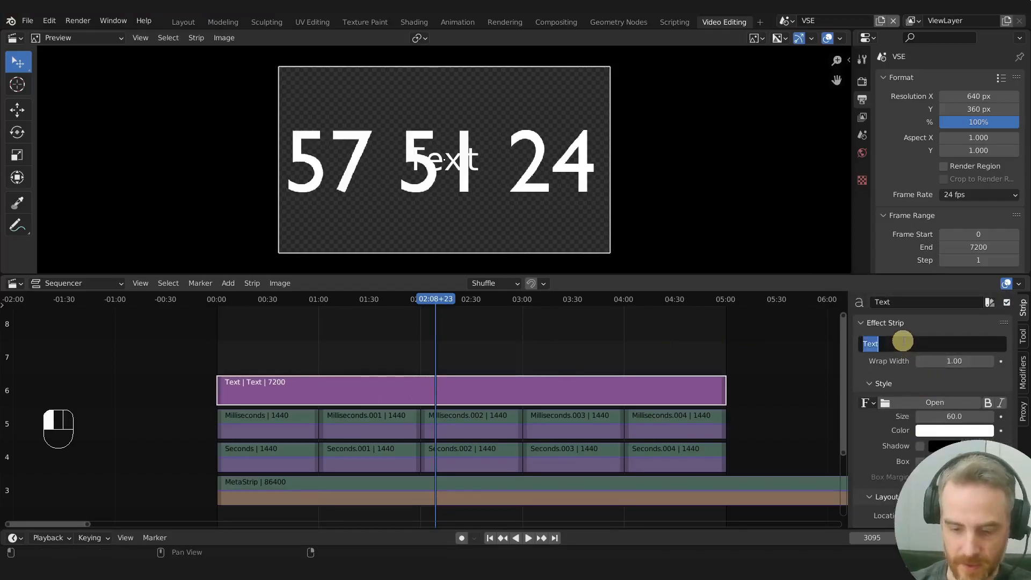
type(":")
key("Return")
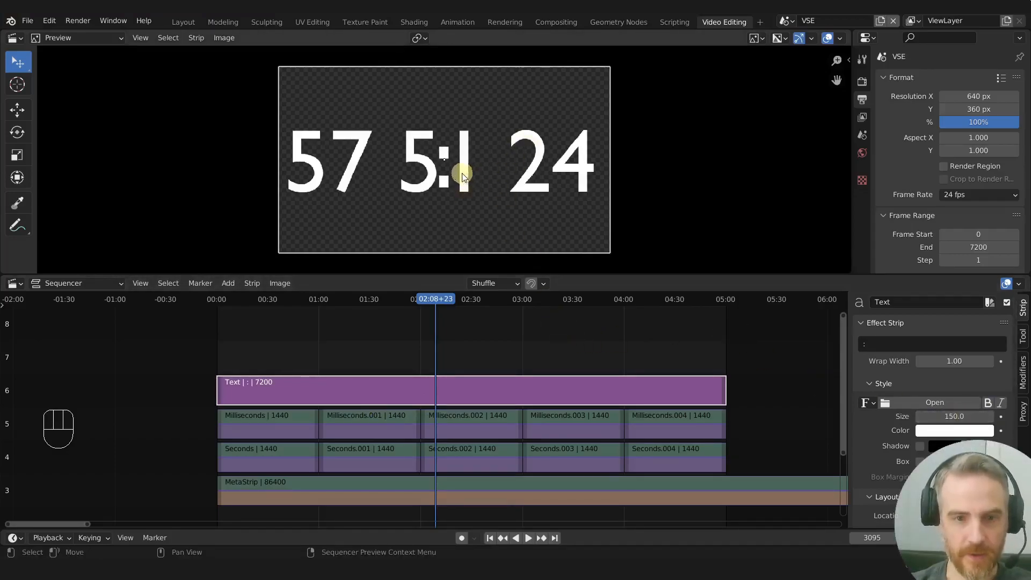
key("g")
key("x")
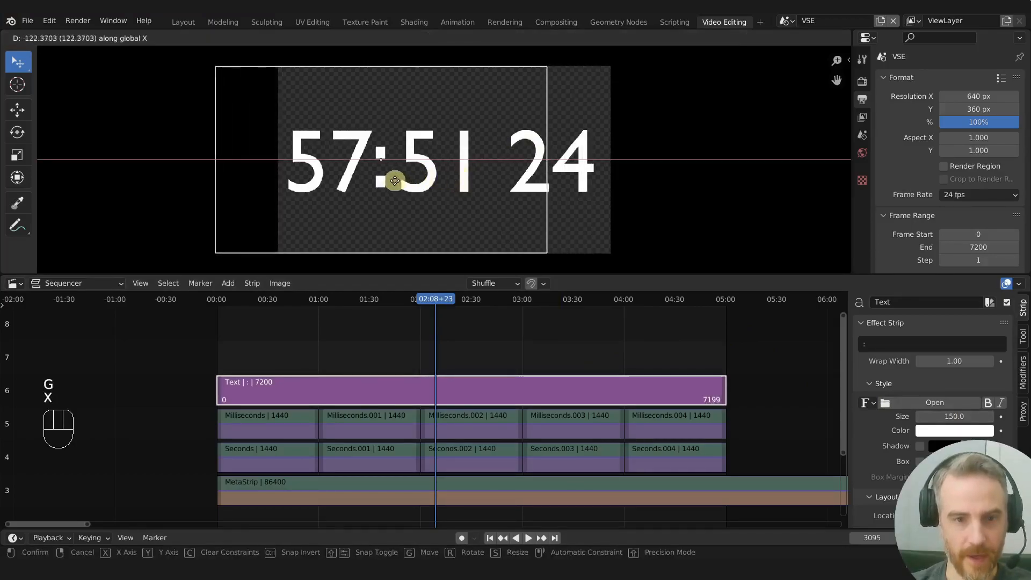
left_click(398, 181)
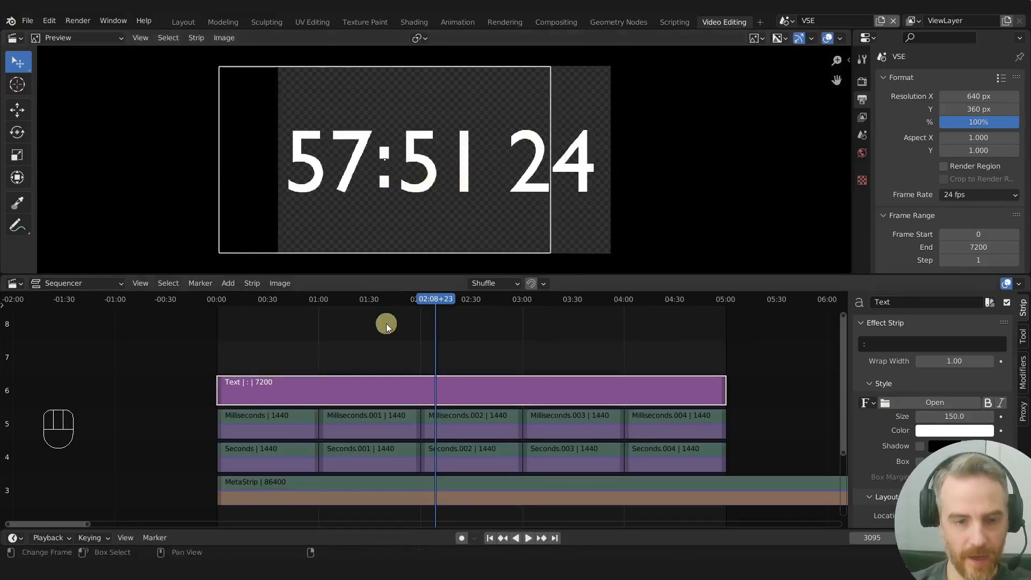
Duplicate the colon strip onto channel 7 and move the copy along X between the seconds and milliseconds digits
key("shift+d")
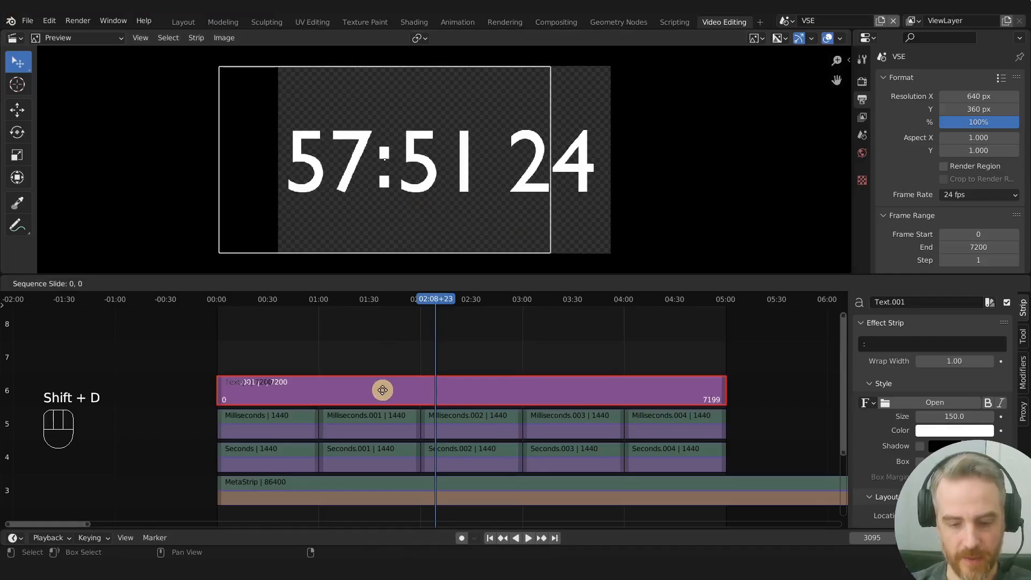
key("y")
left_click(381, 363)
key("g")
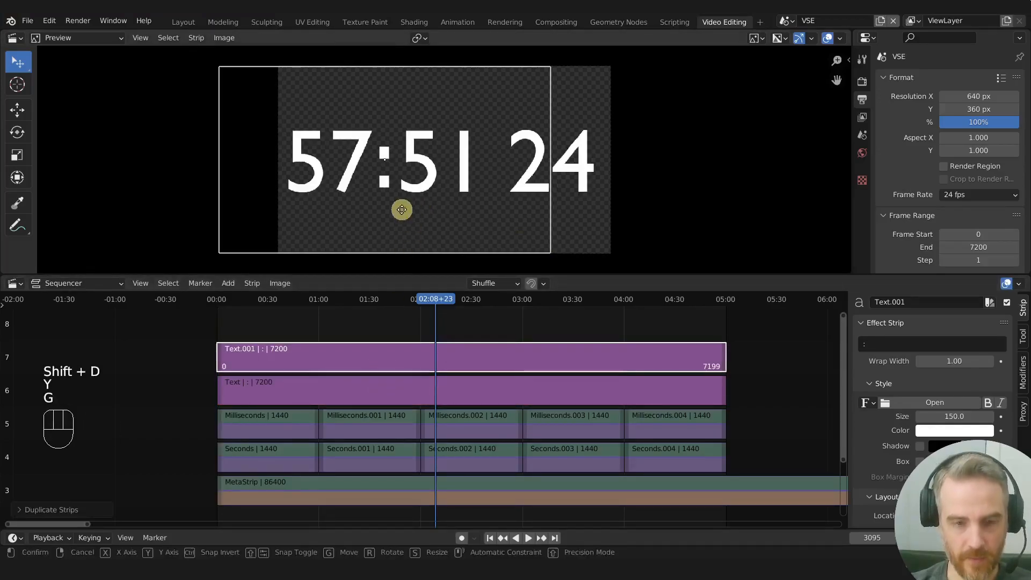
key("x")
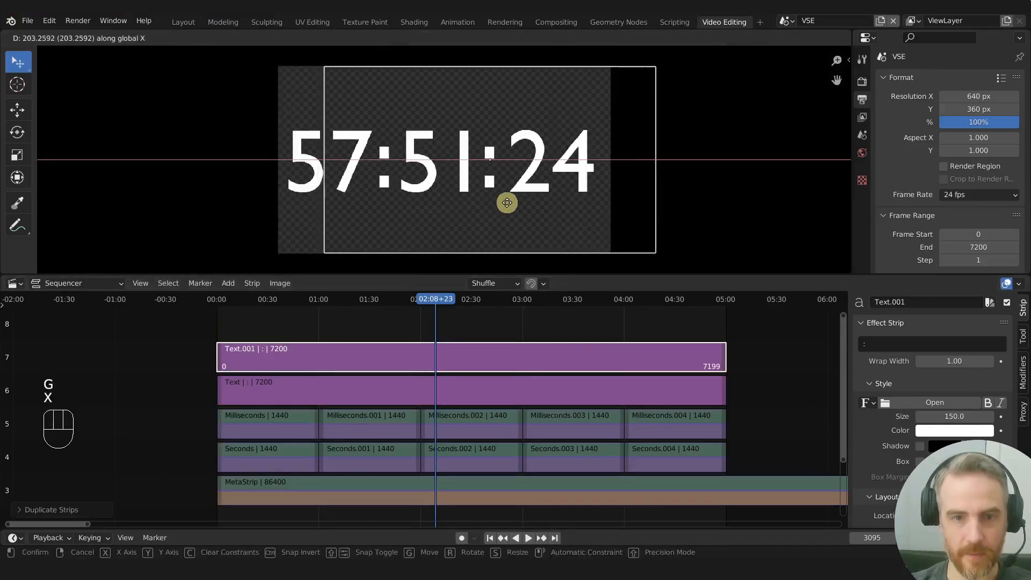
left_click(508, 202)
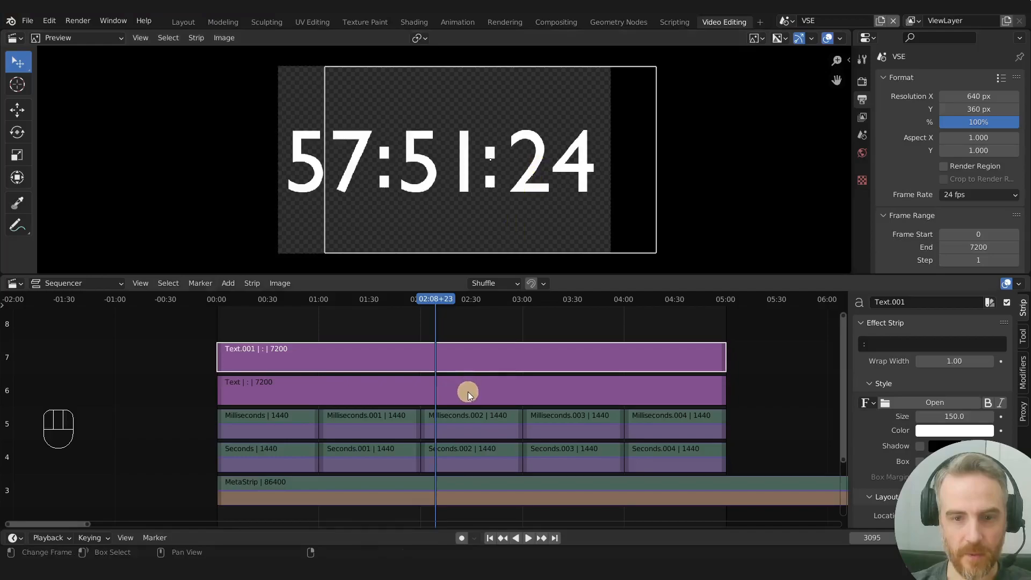
At other frames of the countdown, fine-tune the horizontal position of both colons so they clear the wider digits
left_click(267, 299)
key("g")
key("x")
left_click(546, 242)
left_click(344, 391)
key("g")
key("x")
left_click(382, 200)
left_click(290, 425)
left_click(301, 356)
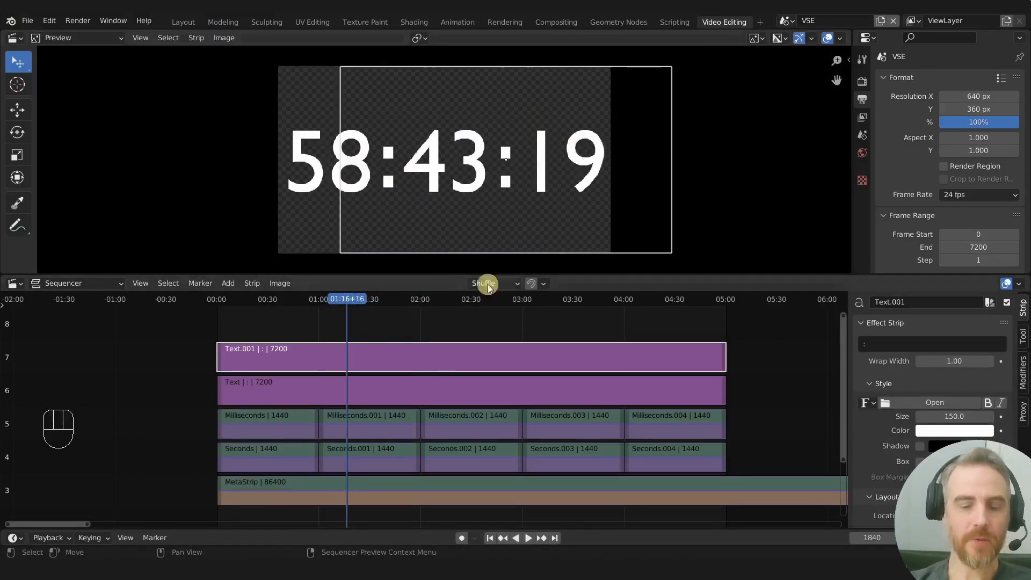
left_click(456, 317)
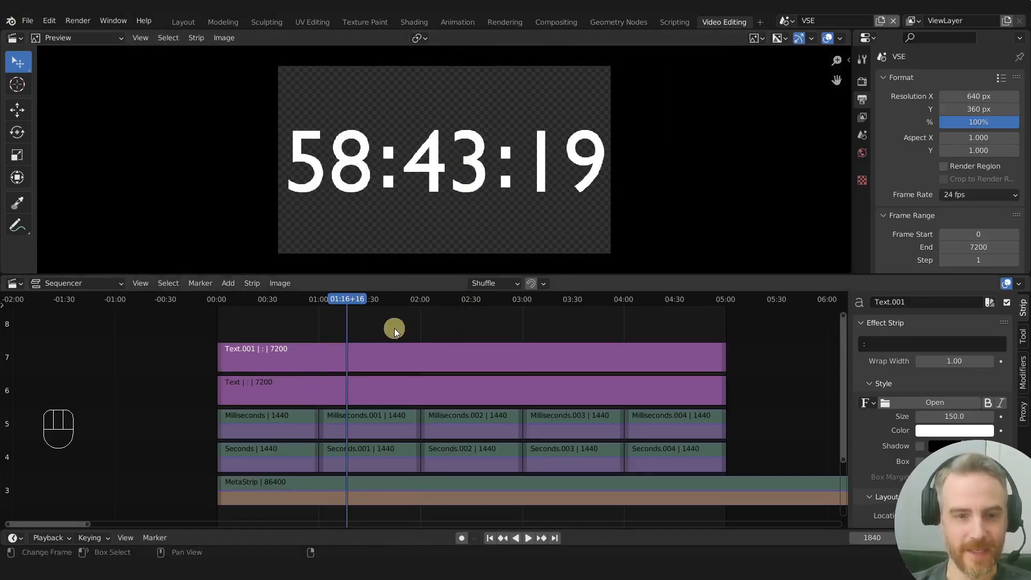
Play the sequence to check the countdown with the colons between the digits
key("space")
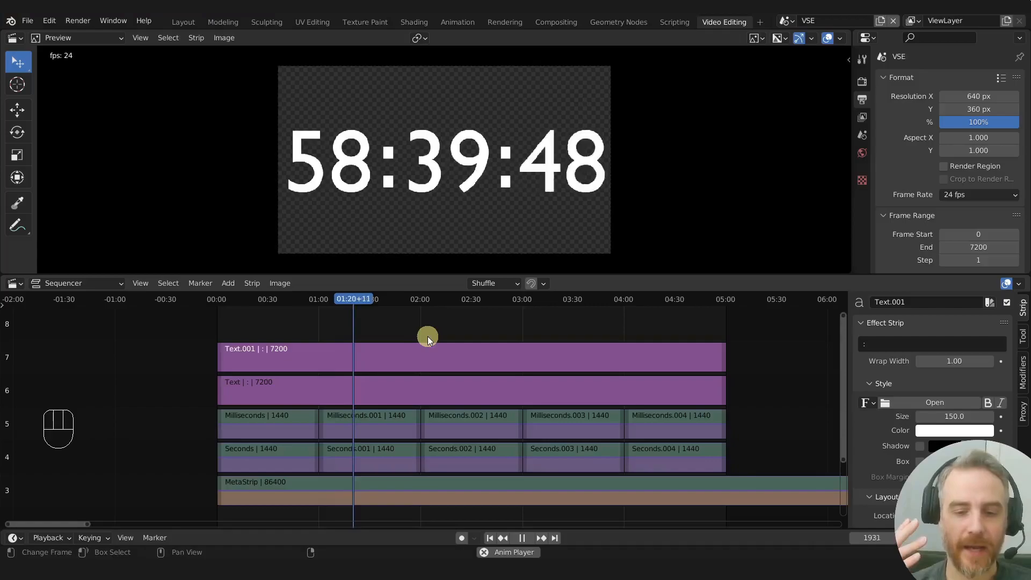
middle_click_drag(446, 328, 465, 363, "ctrl")
scroll(575, 439, "down", 3)
middle_click_drag(574, 438, 548, 412)
scroll(562, 416, "down", 3)
key("space")
Slide the long MetaStrip on channel 3 back in time so its end lines up with the 05:00 mark
middle_click_drag(646, 408, 534, 404, "ctrl")
left_click(594, 448)
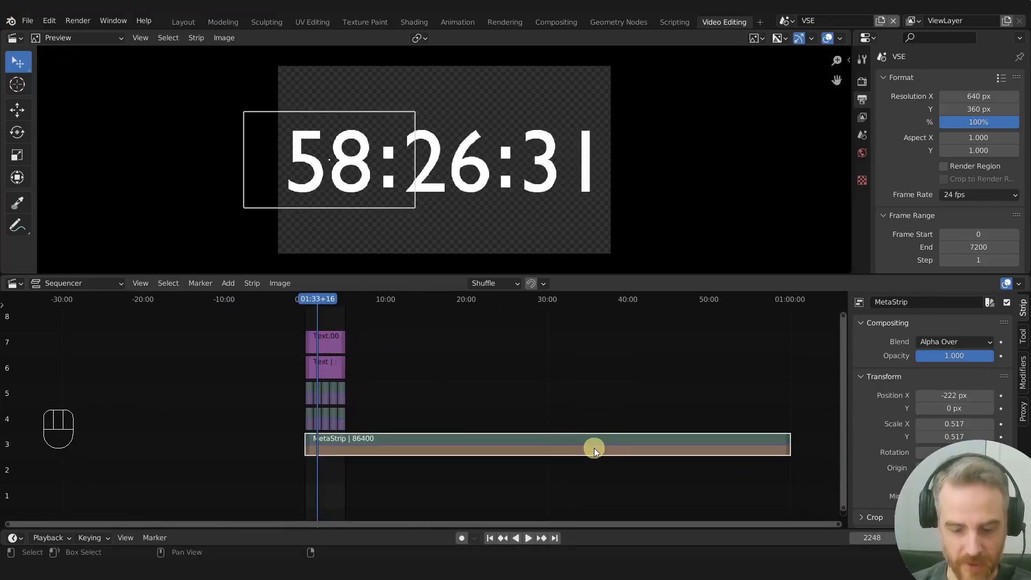
key("g")
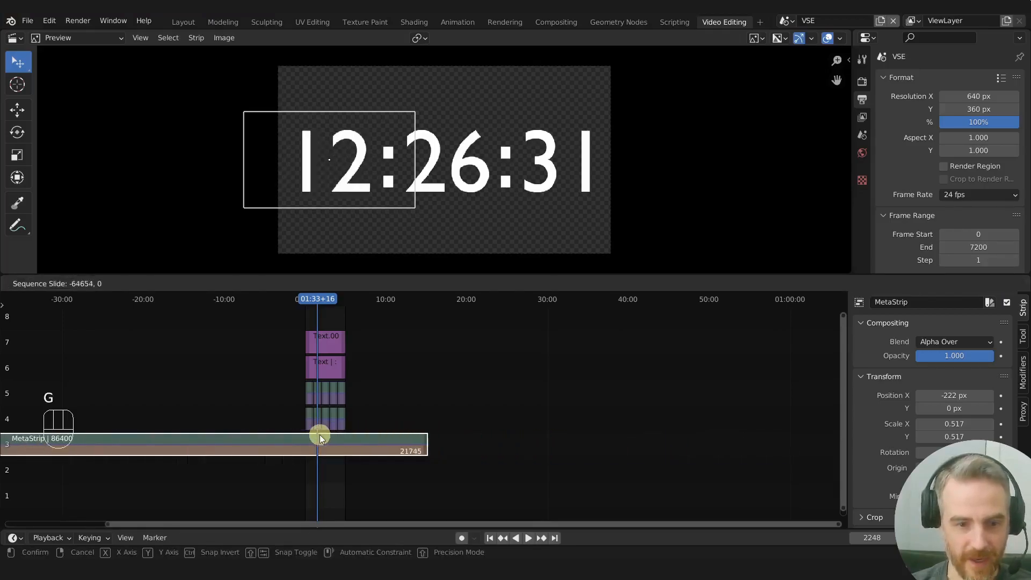
left_click(417, 450)
middle_click_drag(417, 451, 578, 451)
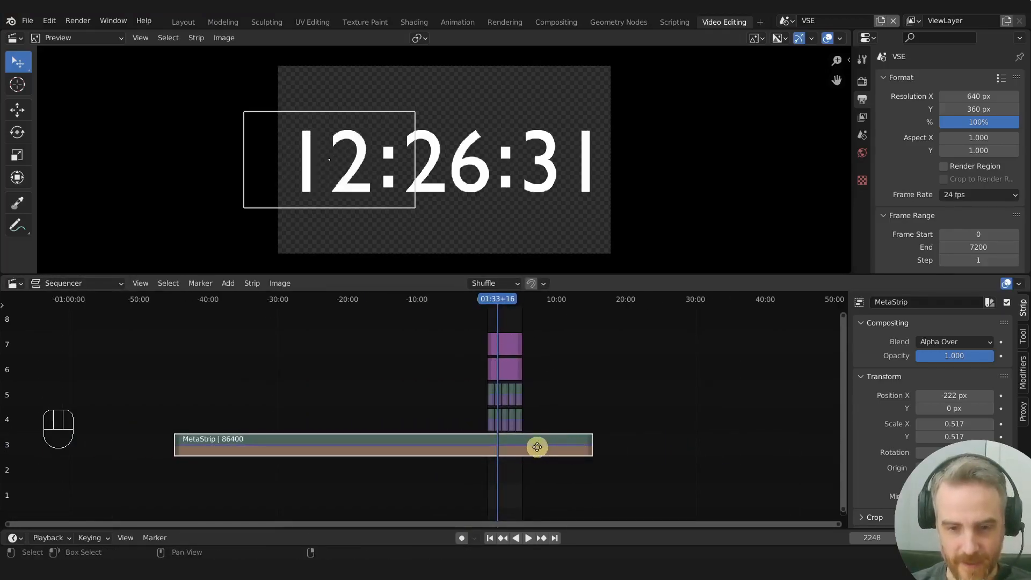
key("g")
left_click(495, 447)
middle_click_drag(496, 447, 414, 387)
key("g")
left_click(504, 462)
Play the countdown and jump ahead to the 02:00 mark to check the minute change
key("space")
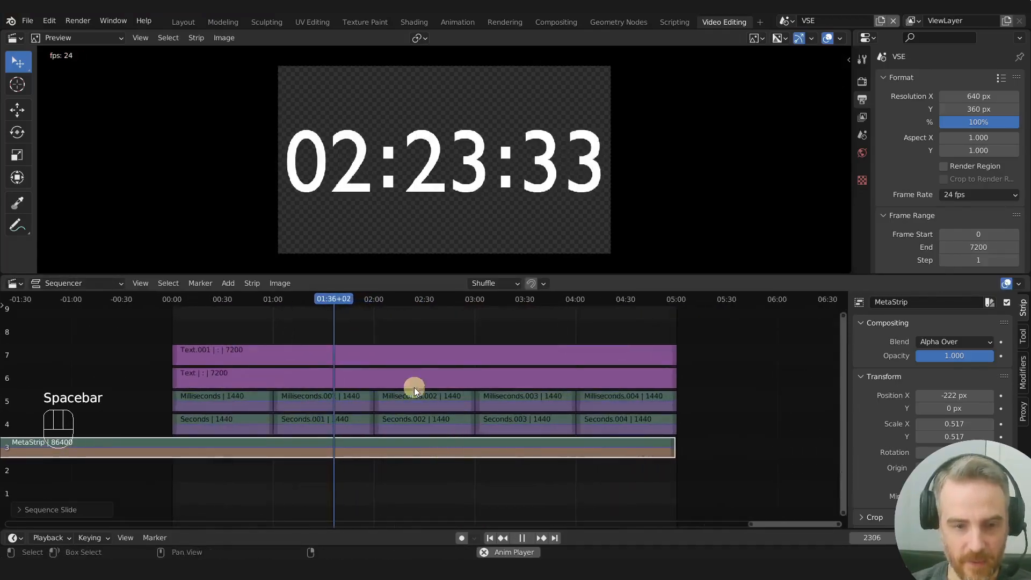
left_click(369, 299)
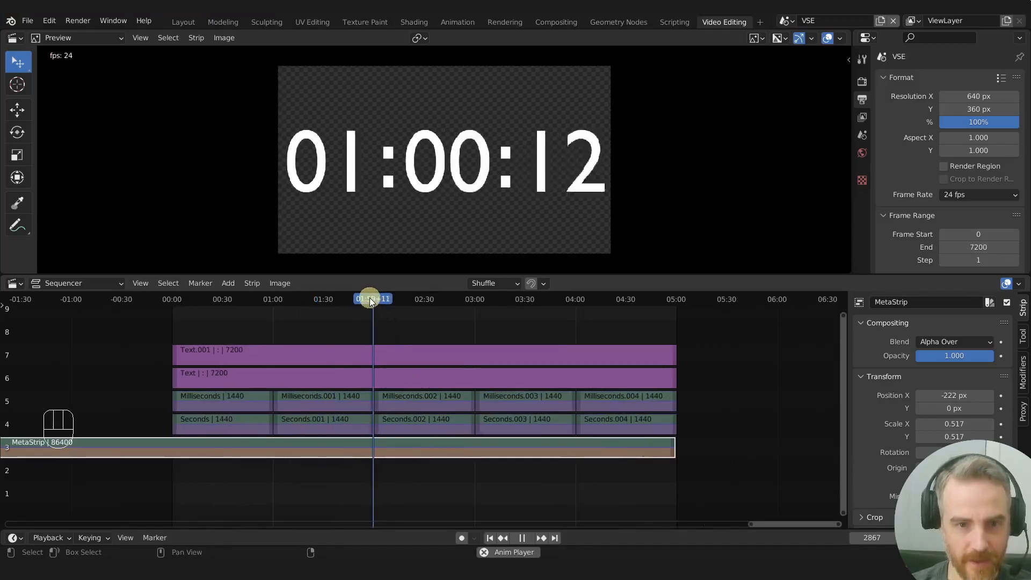
key("space")
Step frame by frame back and forth near the 02:00 mark to examine how minutes and seconds line up
middle_click_drag(376, 369, 432, 354)
middle_click_drag(643, 456, 505, 352, "ctrl")
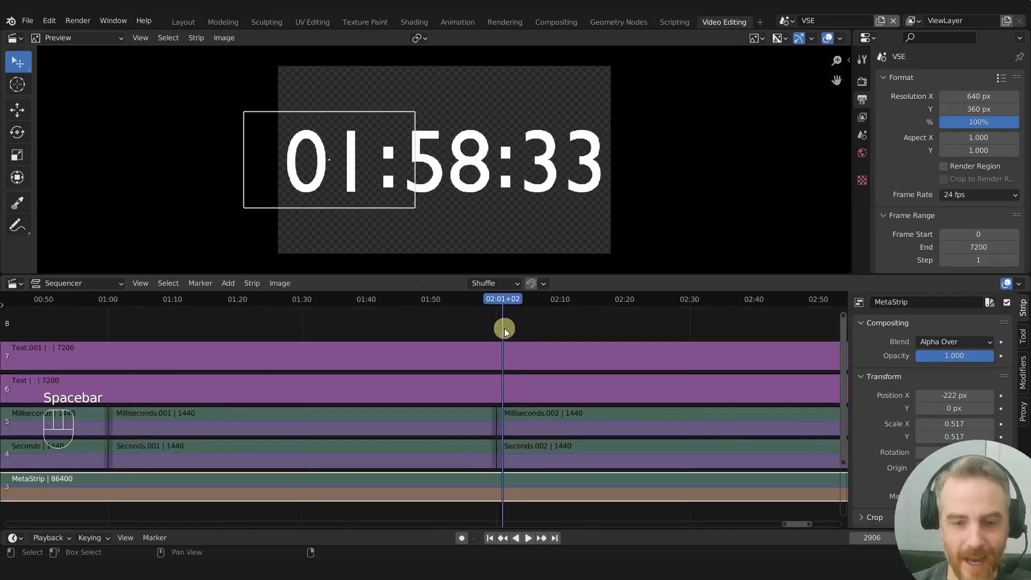
key("Left")
key("Left")
key("Left")
key("Left")
key("Left")
key("Left")
key("Left")
key("Left")
key("Left")
key("Left")
key("Left")
key("Left")
key("Left")
key("Left")
key("Left")
key("Left")
key("Left")
key("Left")
key("Right")
key("Right")
key("Right")
key("Right")
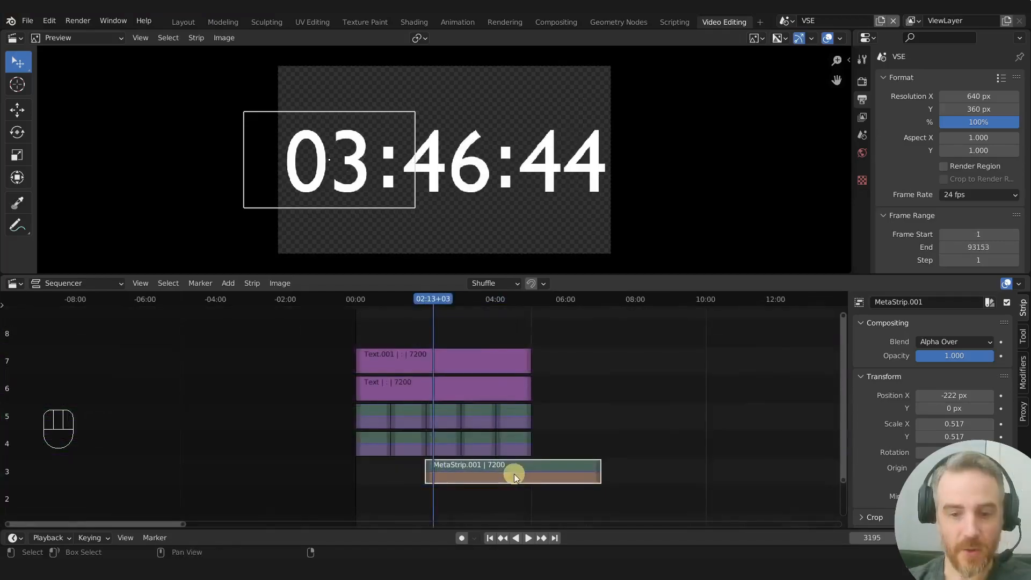
Delete the MetaStrip.001 minutes strip and add an image sequence of timer-01_0000.png to timer-01_0005.png at the start of the timeline
middle_click_drag(511, 471, 472, 463, "ctrl")
key("x")
key("shift+Left")
key("shift+a")
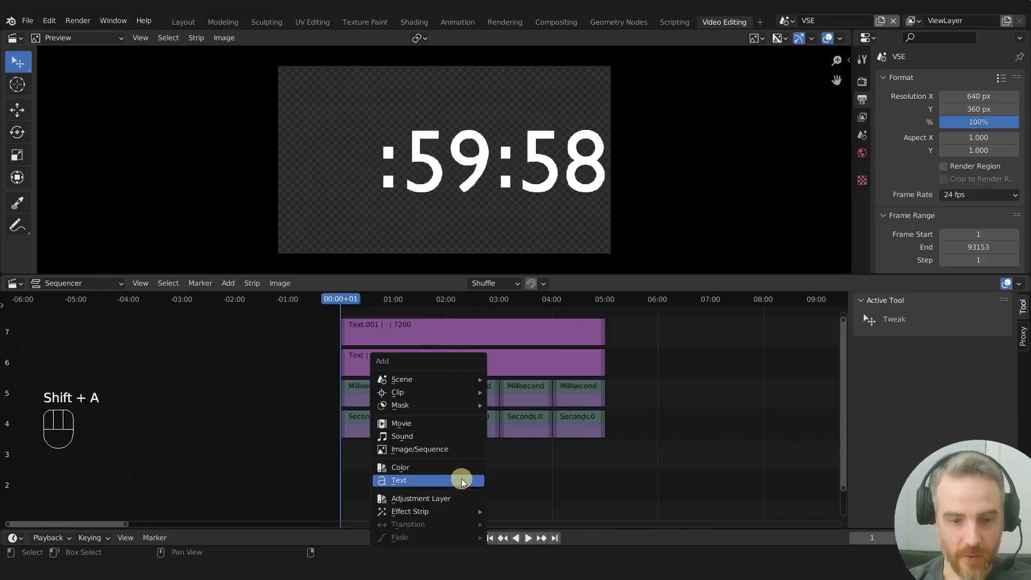
left_click(451, 450)
left_click(403, 149, "shift")
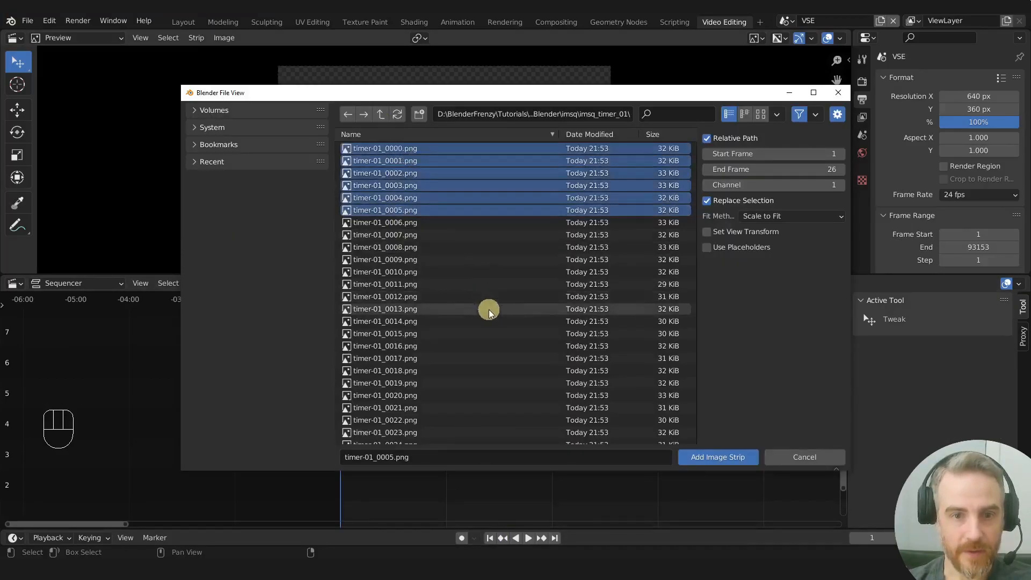
left_click(714, 456)
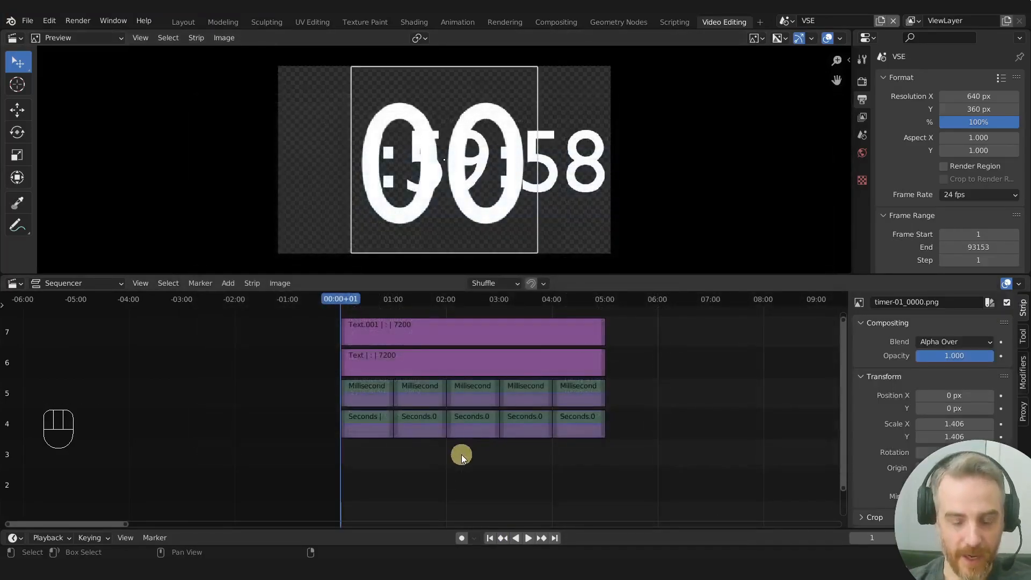
Set the scene's start frame to 0 and put the playhead on frame 0
key("g")
key("y")
key("KP_Decimal")
middle_click_drag(520, 457, 347, 417, "ctrl")
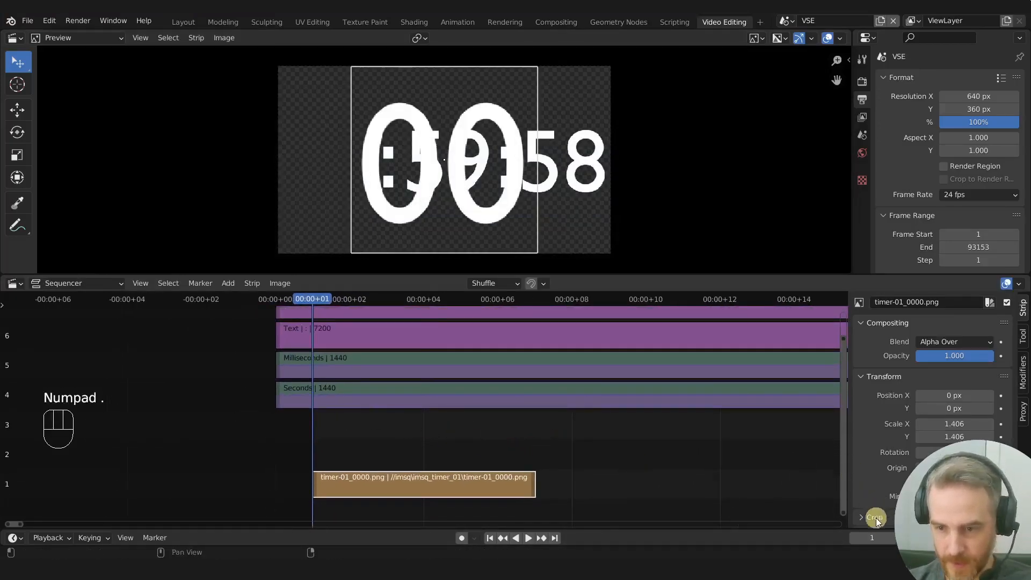
type("0")
key("Return")
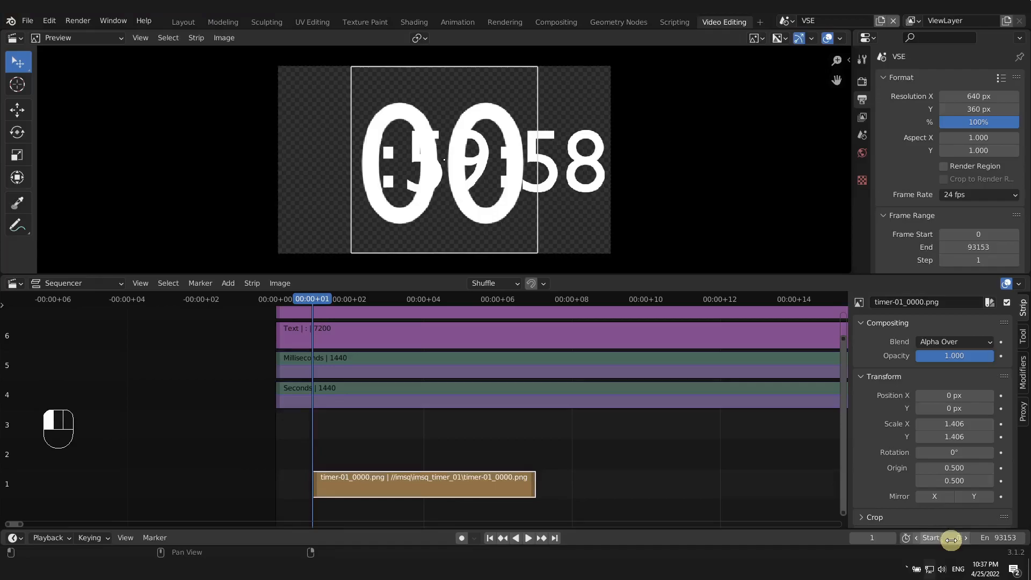
key("Return")
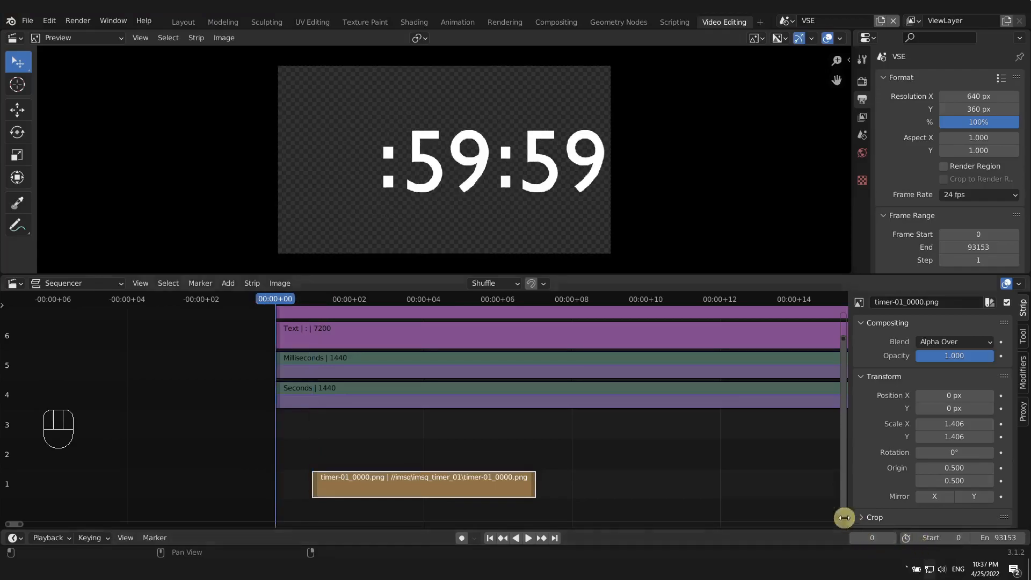
Slide the new image sequence strip to start at frame 0 on channel 2
key("g")
left_click(339, 458)
middle_click_drag(336, 457, 297, 451, "ctrl")
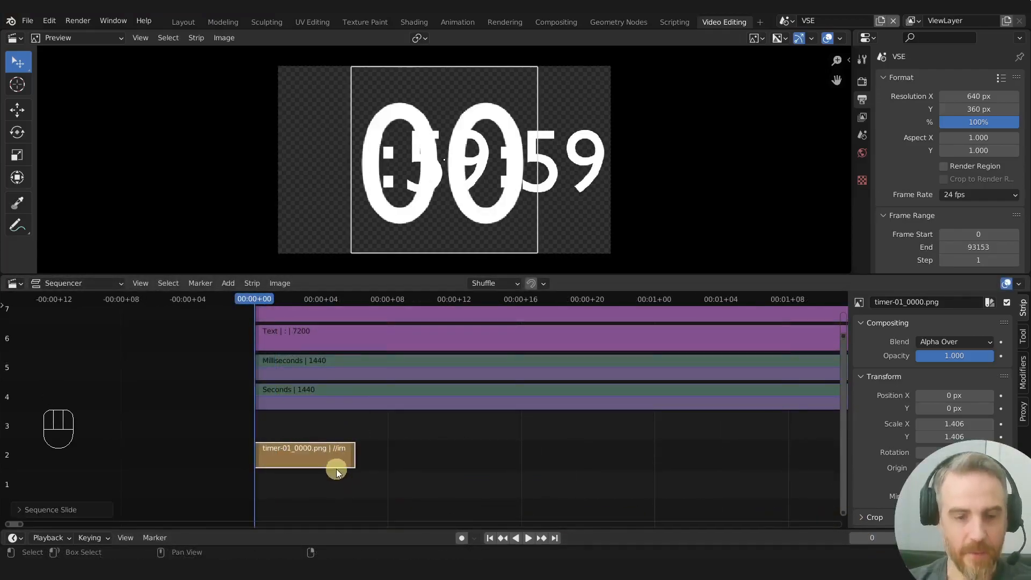
middle_click_drag(376, 463, 333, 460, "ctrl")
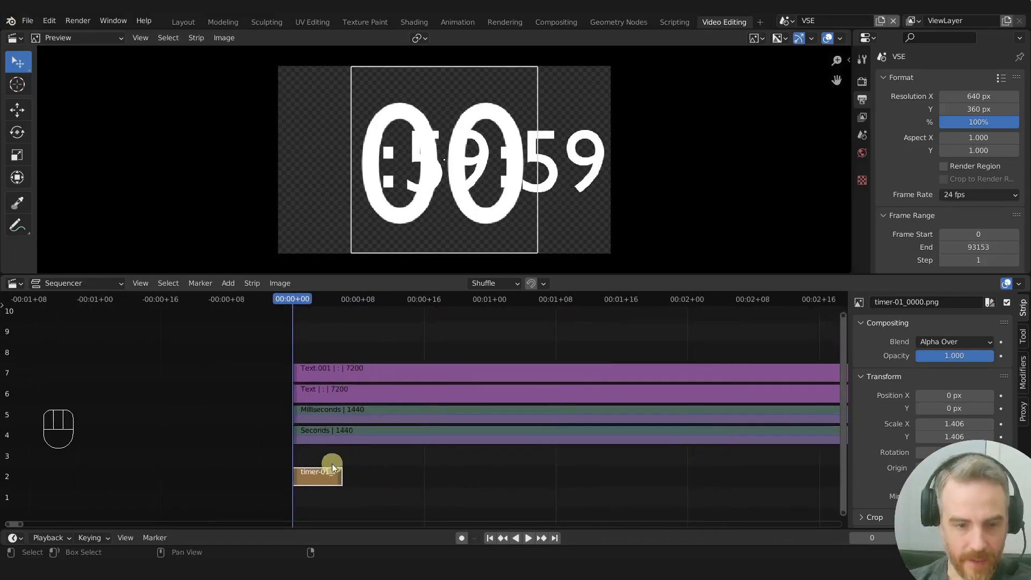
Set the image sequence strip's duration to 24*60 frames
scroll(930, 462, "down", 10)
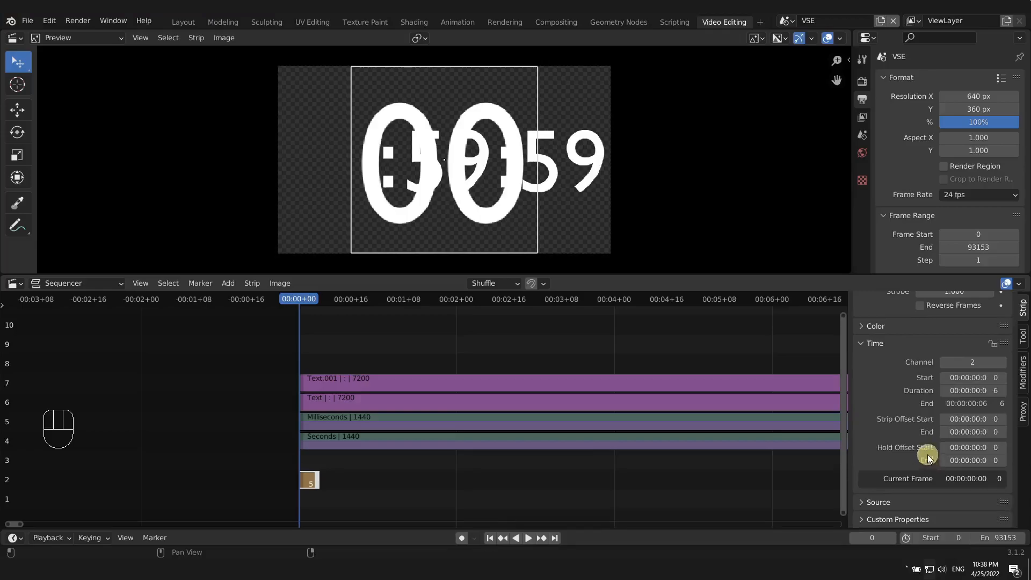
double_click(972, 391)
type("24")
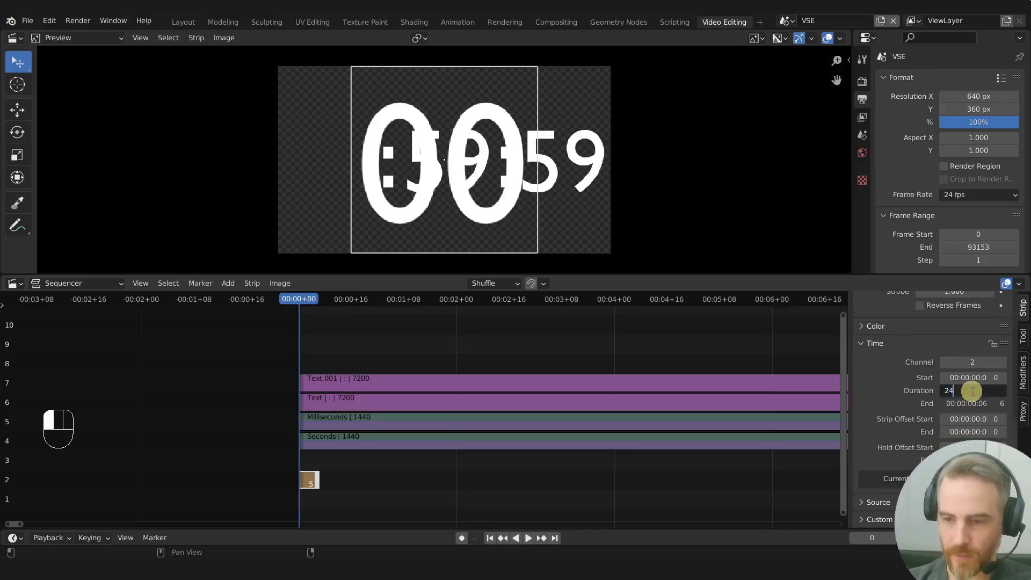
type("*60")
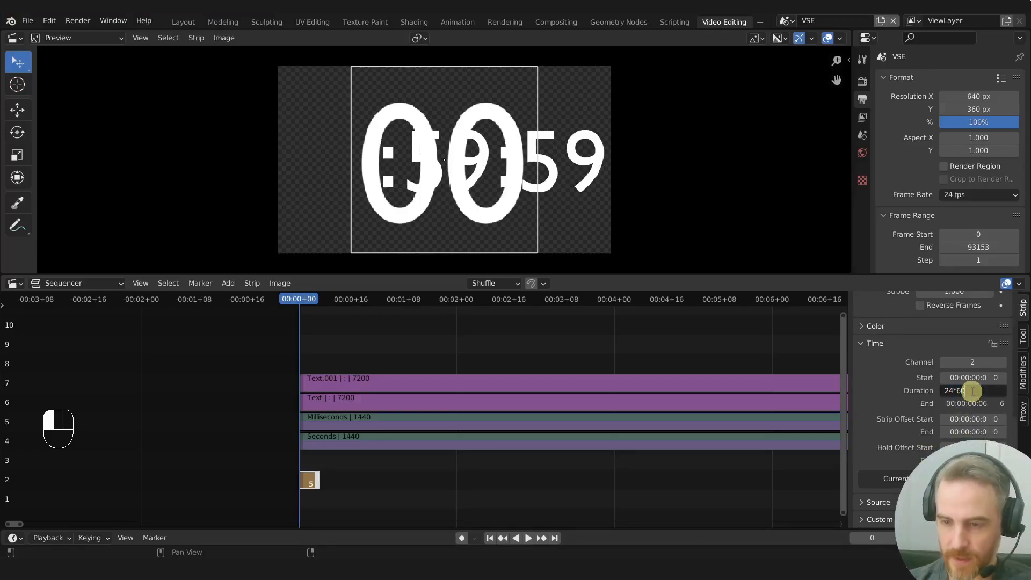
key("Return")
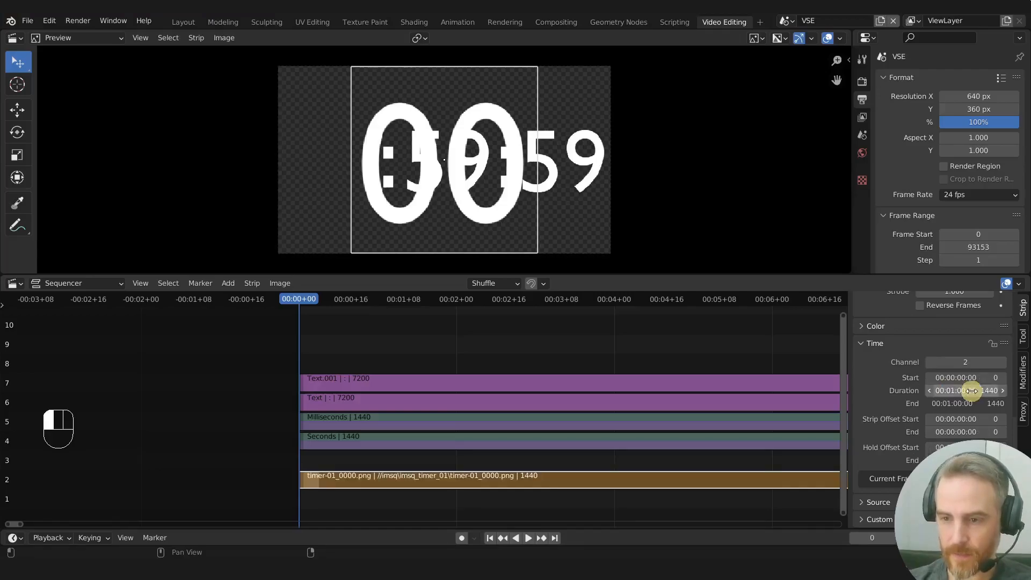
middle_click_drag(717, 473, 350, 444, "ctrl")
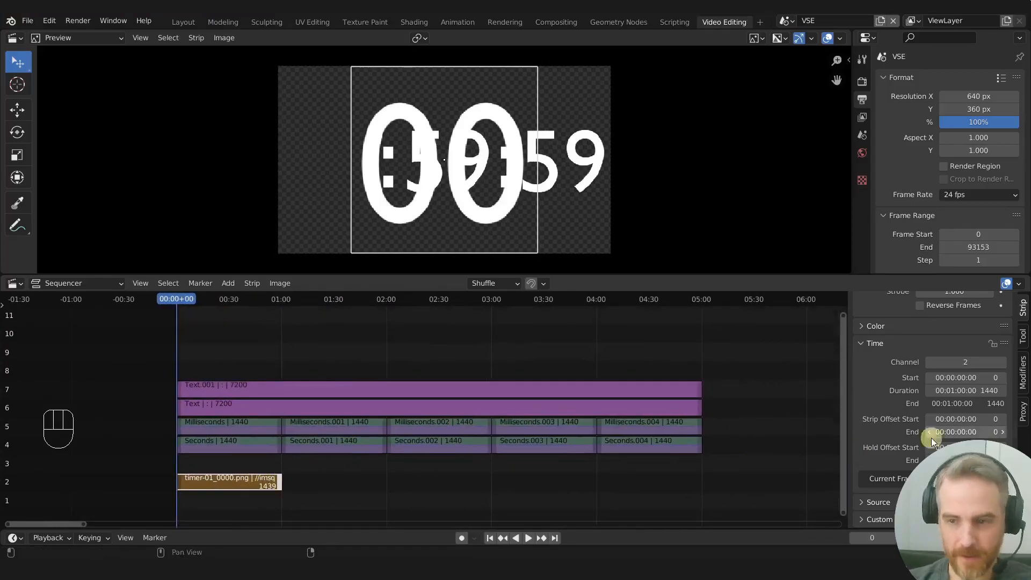
Multiply the image strip's duration by 5 to reach 7200 frames and enable Reverse Frames
left_click(990, 391)
left_click(990, 391)
type("*5")
key("Return")
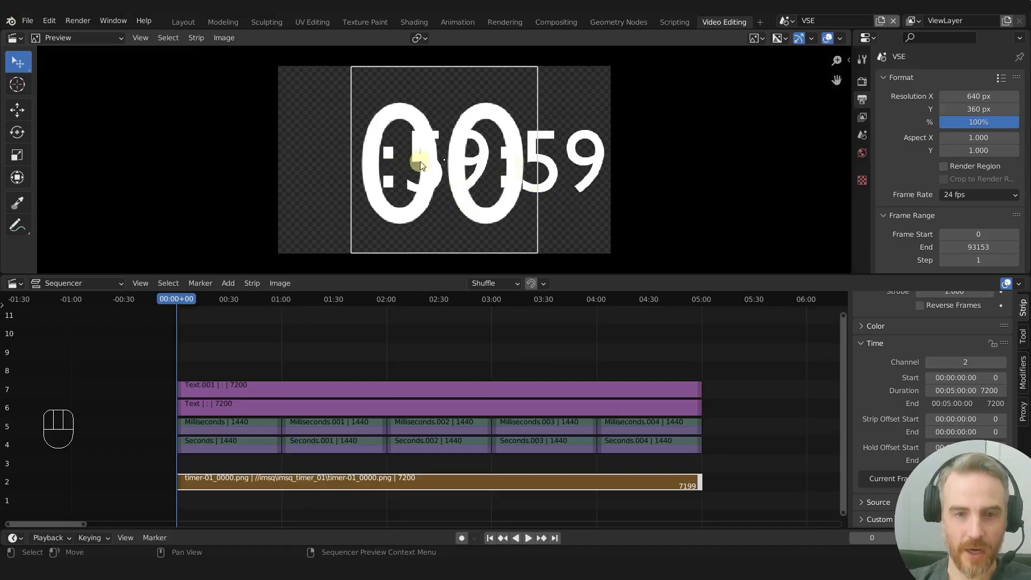
scroll(923, 387, "up", 6)
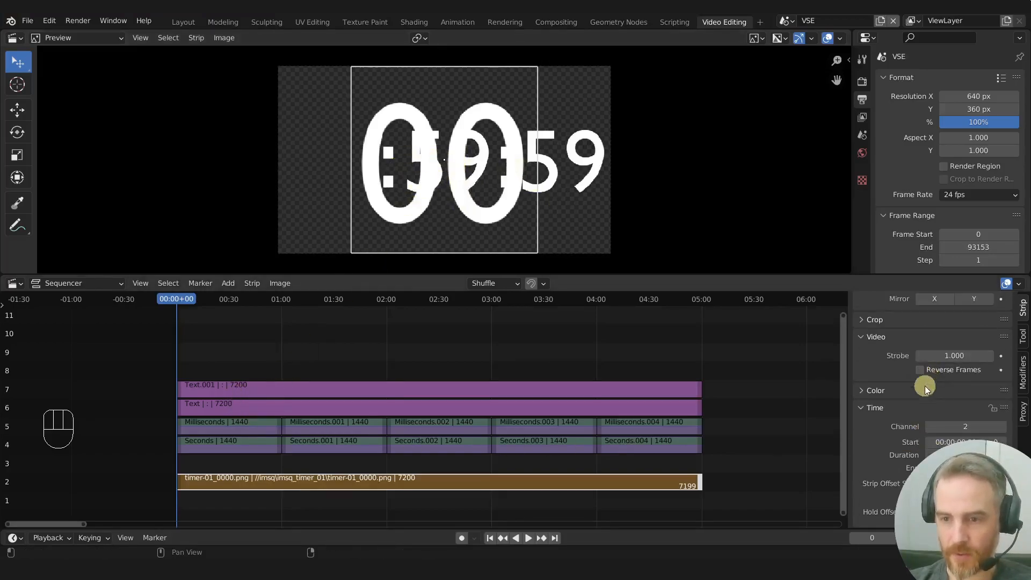
left_click(920, 435)
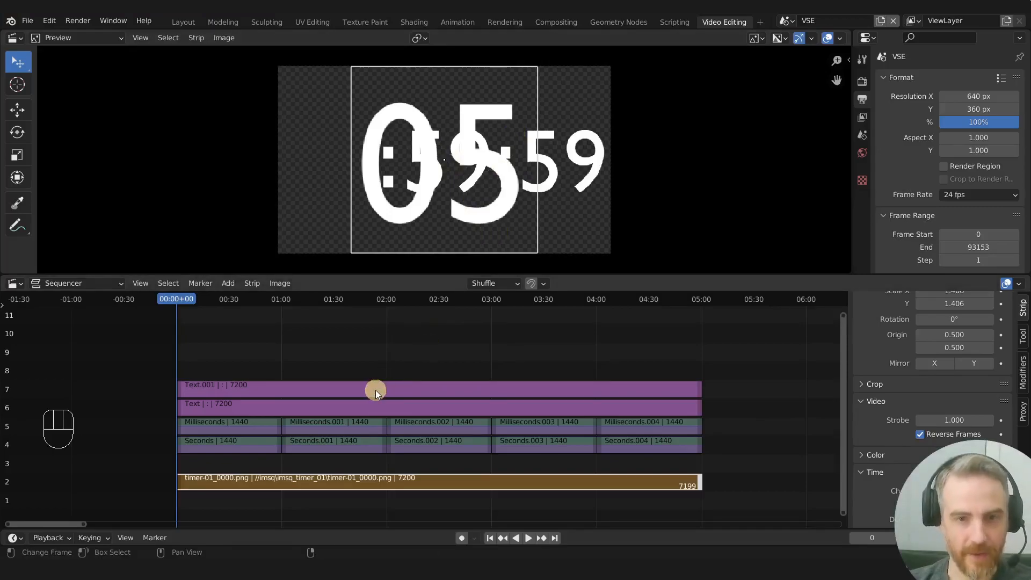
Add a Speed effect strip to the reversed minutes image strip and play a short stretch of the timeline
key("space")
key("space")
left_click(324, 478)
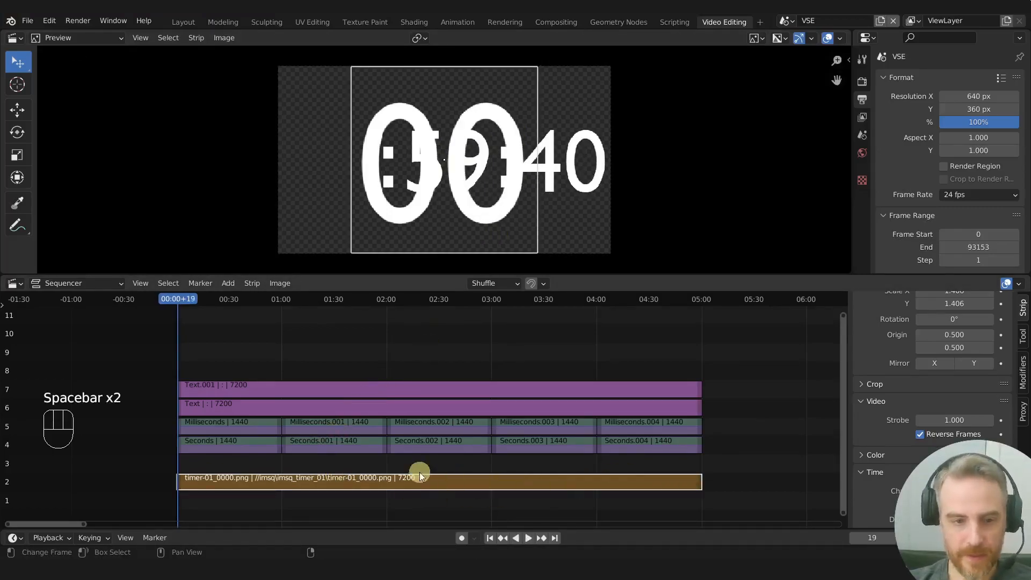
key("shift+a")
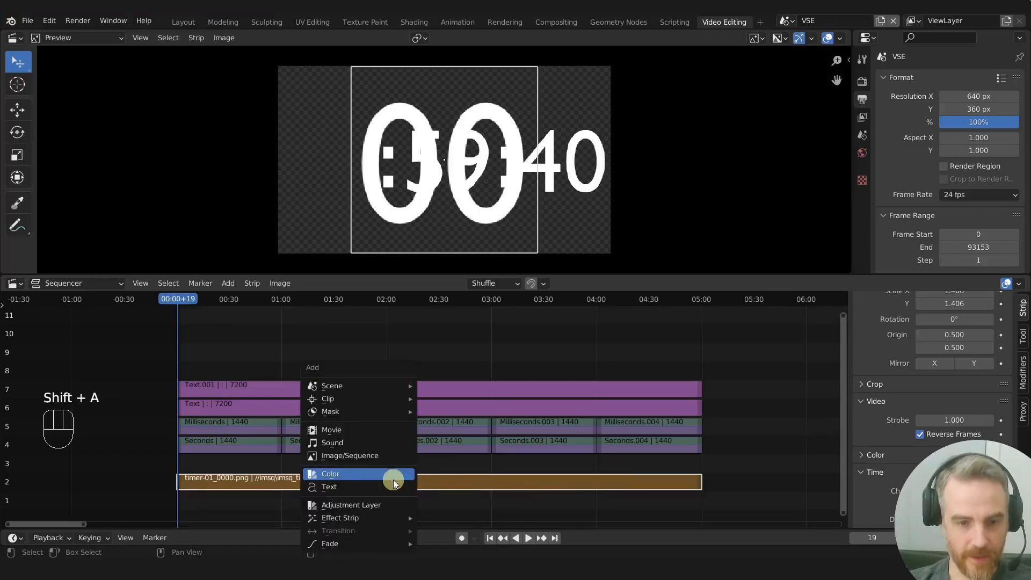
mouse_move(369, 519)
left_click(476, 487)
key("space")
key("space")
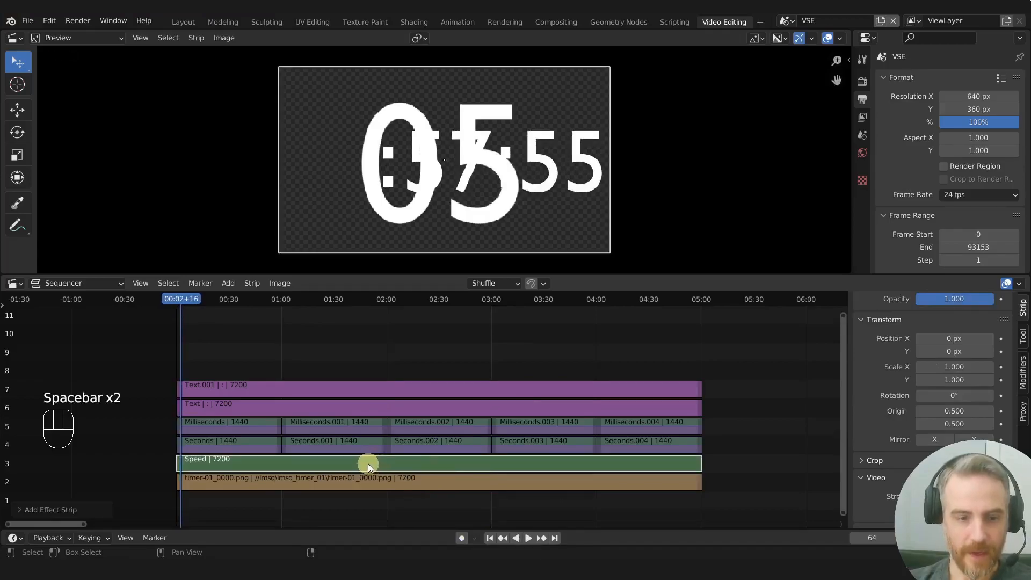
Change the minutes image strip's source files to timer-01_0000.png through timer-01_0004.png and briefly play the result
left_click(323, 488)
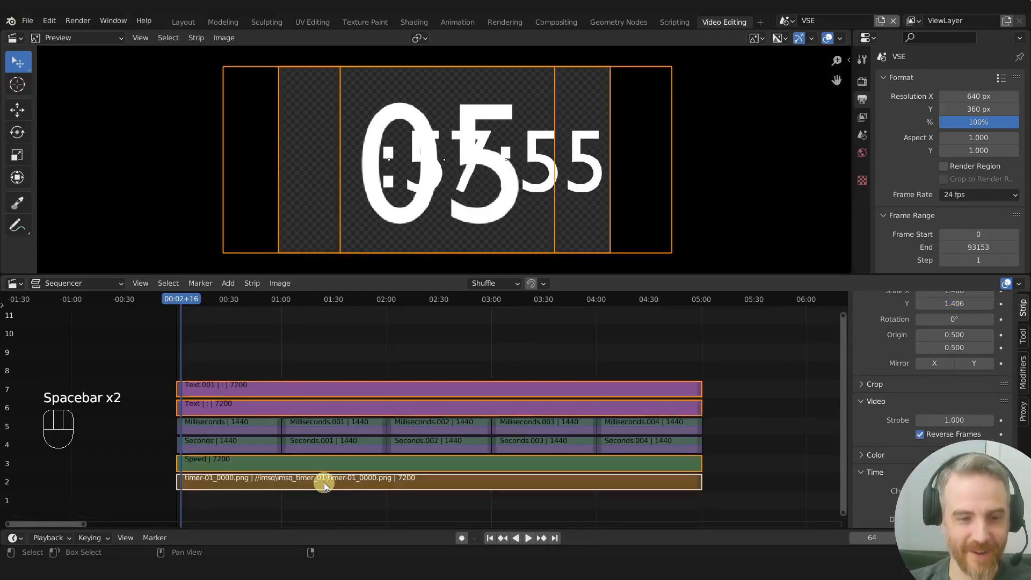
left_click(324, 482)
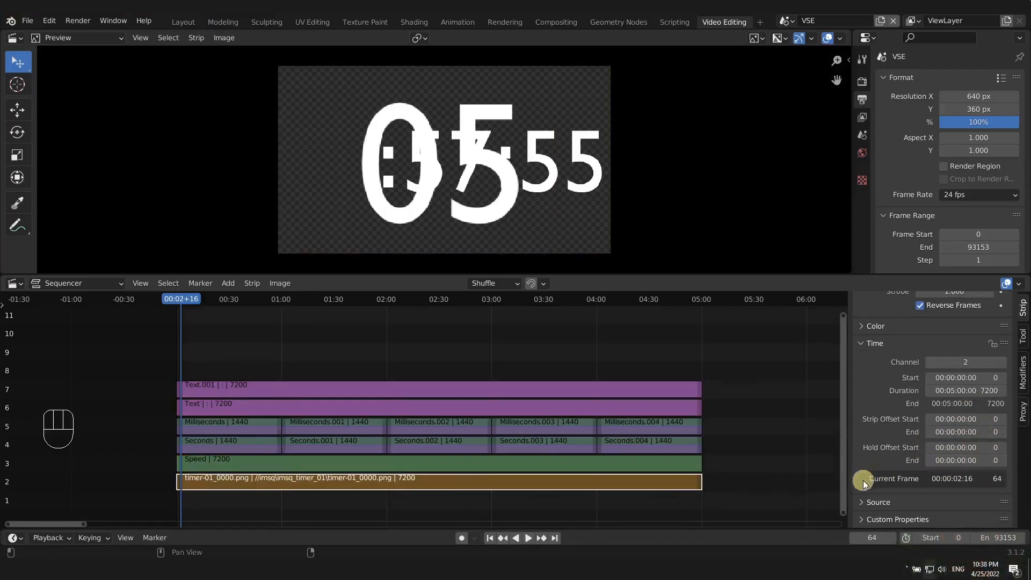
left_click(887, 502)
scroll(890, 497, "down", 4)
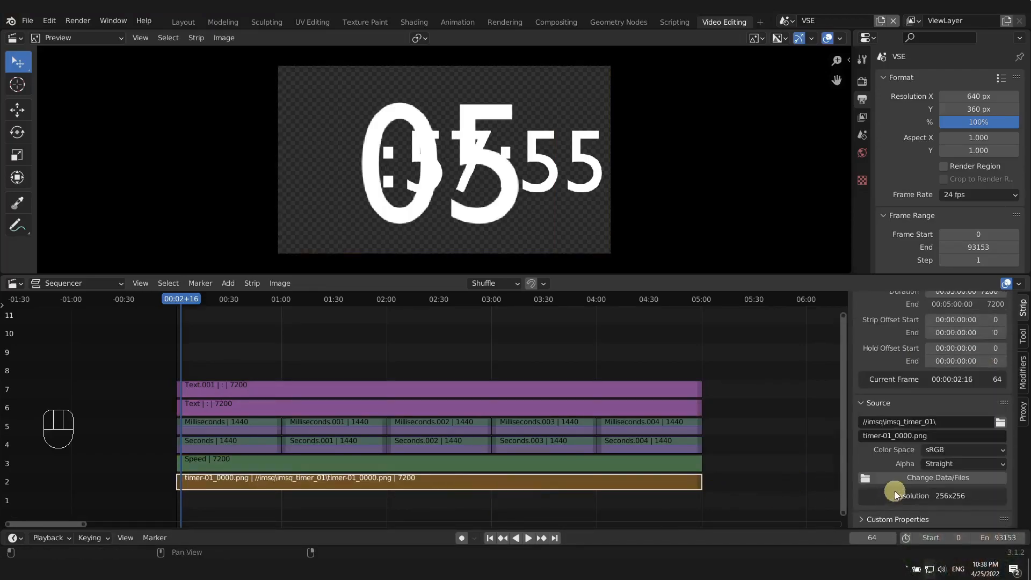
left_click(939, 479)
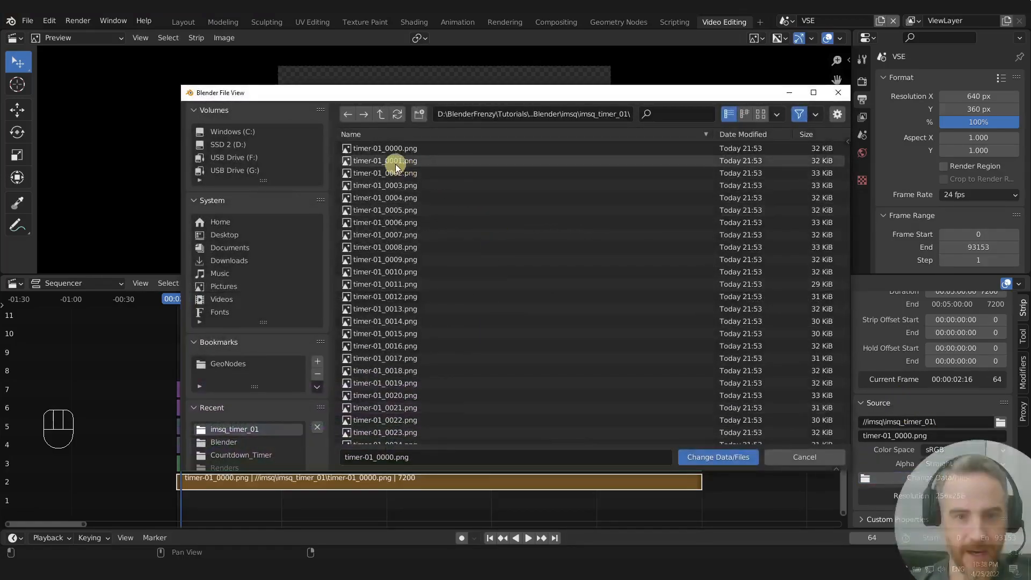
left_click(395, 148)
left_click(396, 197, "shift")
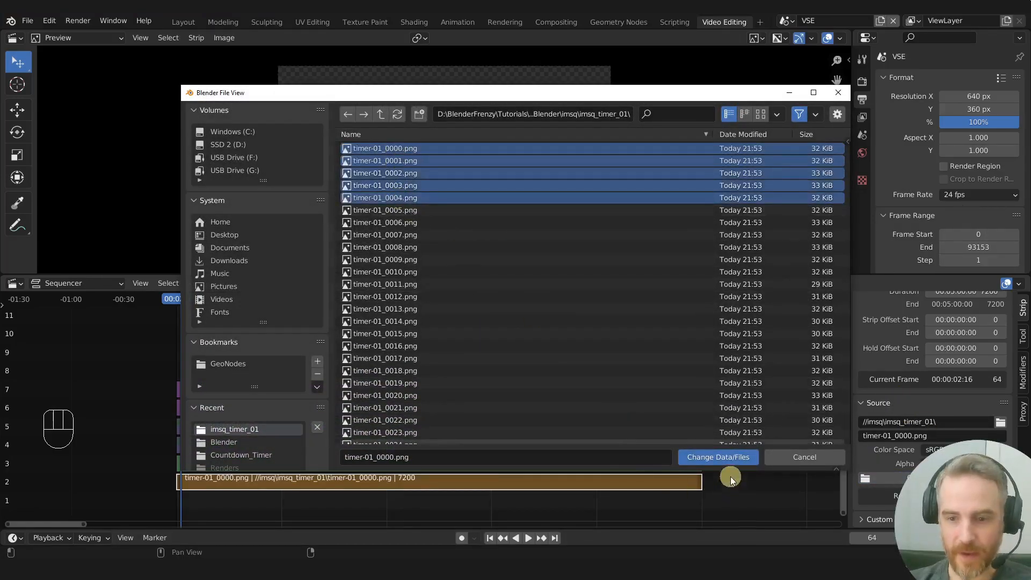
left_click(703, 457)
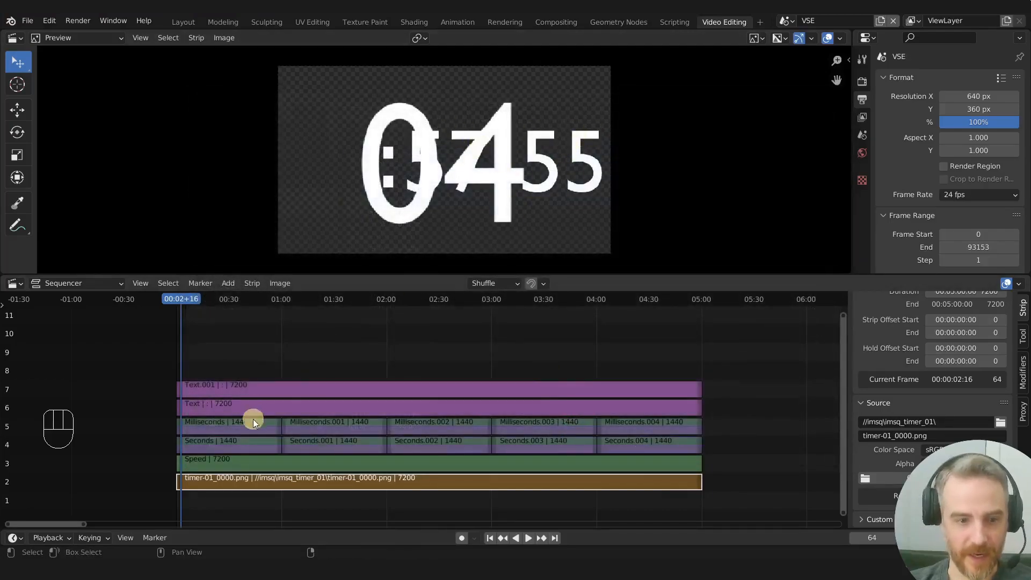
key("space")
key("space")
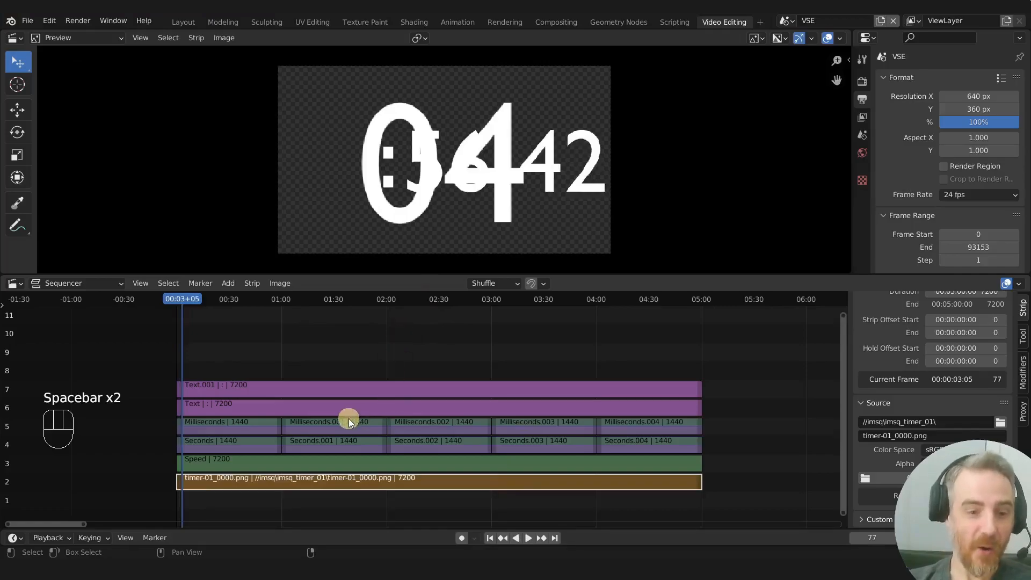
Group the Speed strip and the minutes image strip into a meta strip and move it vertically to channel 3
left_click_drag(147, 465, 220, 493)
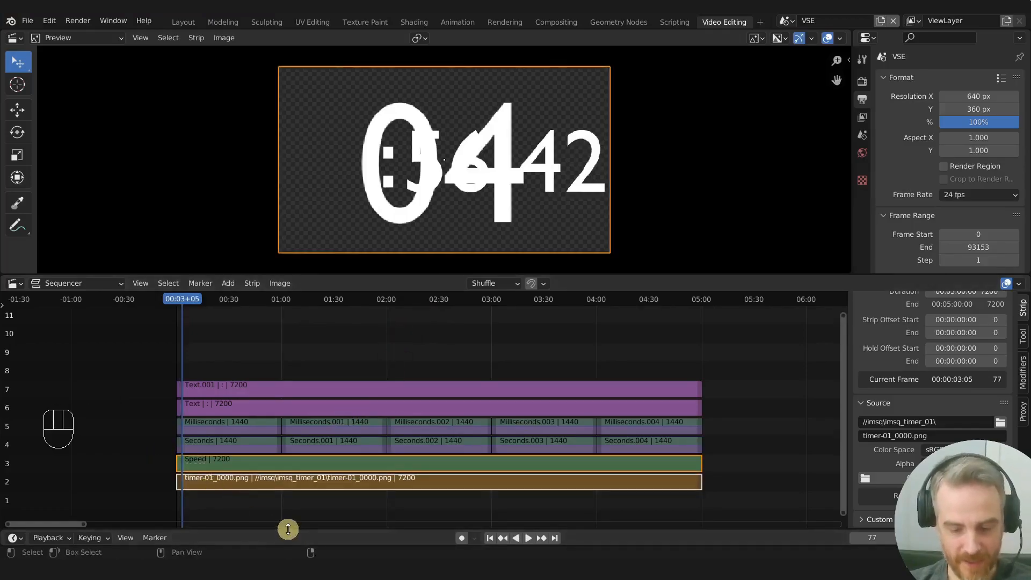
key("ctrl+g")
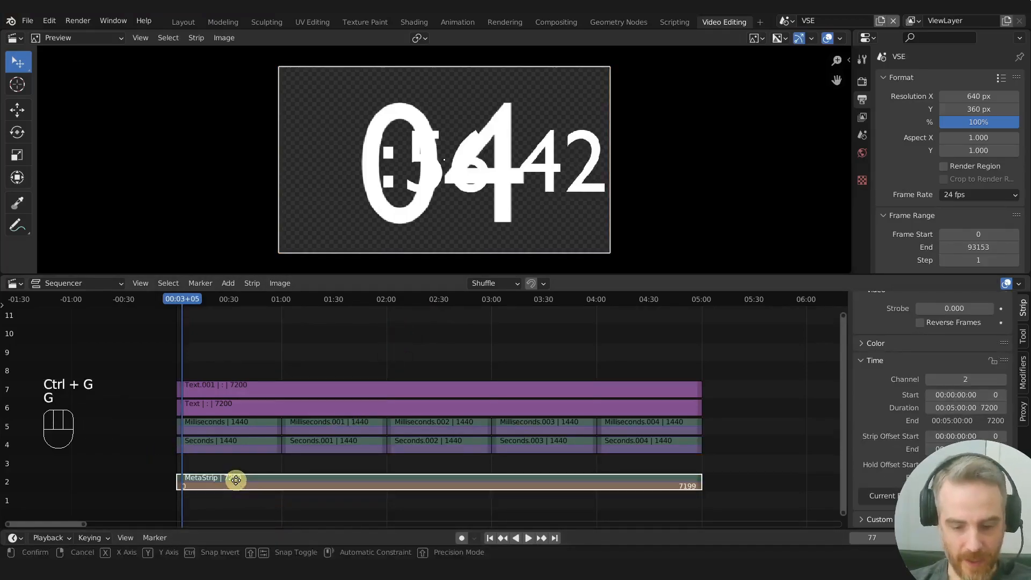
key("g")
key("y")
left_click(224, 443)
Copy the X and Y scale of 0.517 from the first Seconds strip to the minutes meta strip
left_click(224, 443, "shift")
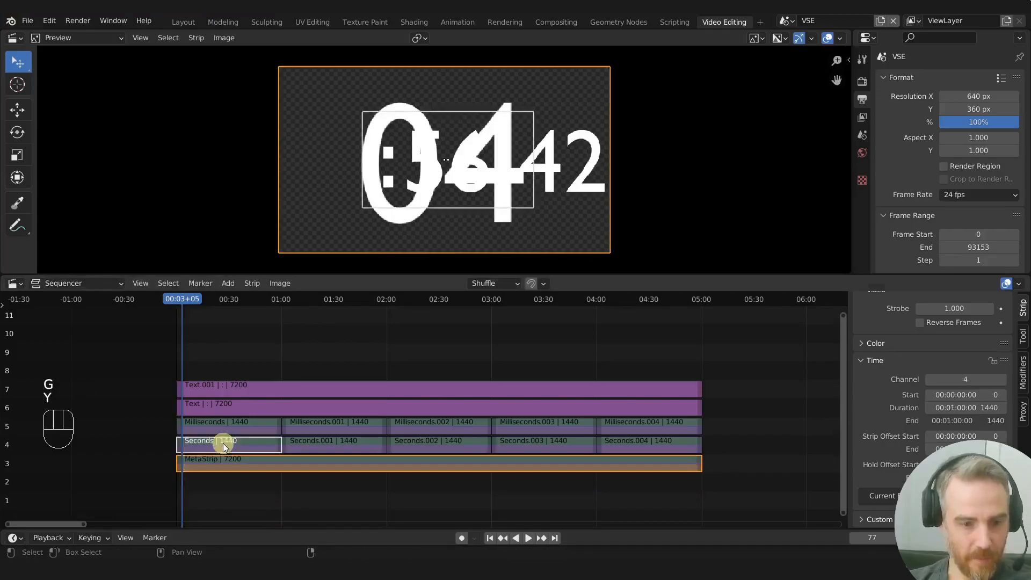
scroll(959, 402, "up", 5)
scroll(958, 400, "up", 3)
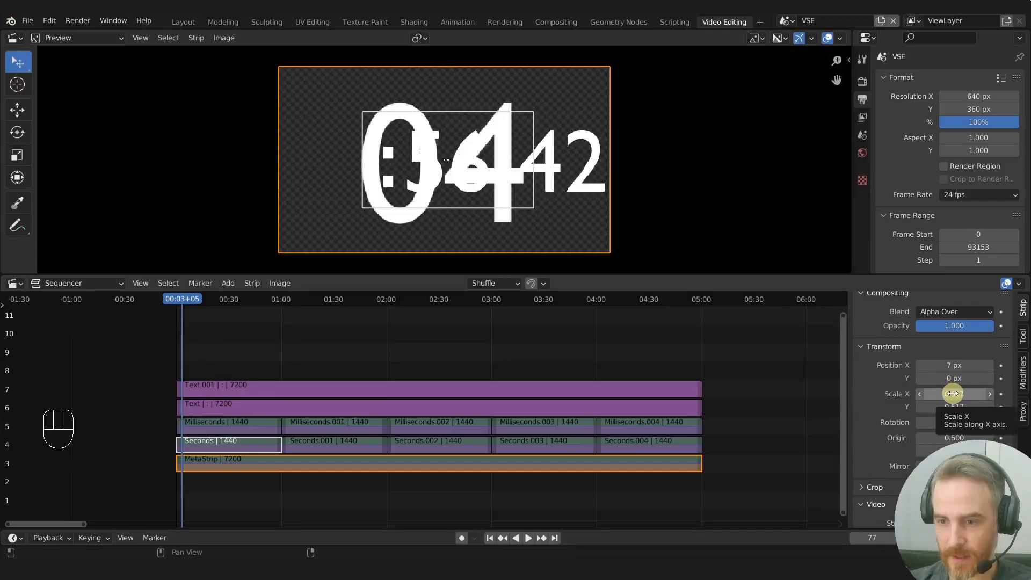
right_click(953, 394)
left_click(951, 396)
right_click(951, 406)
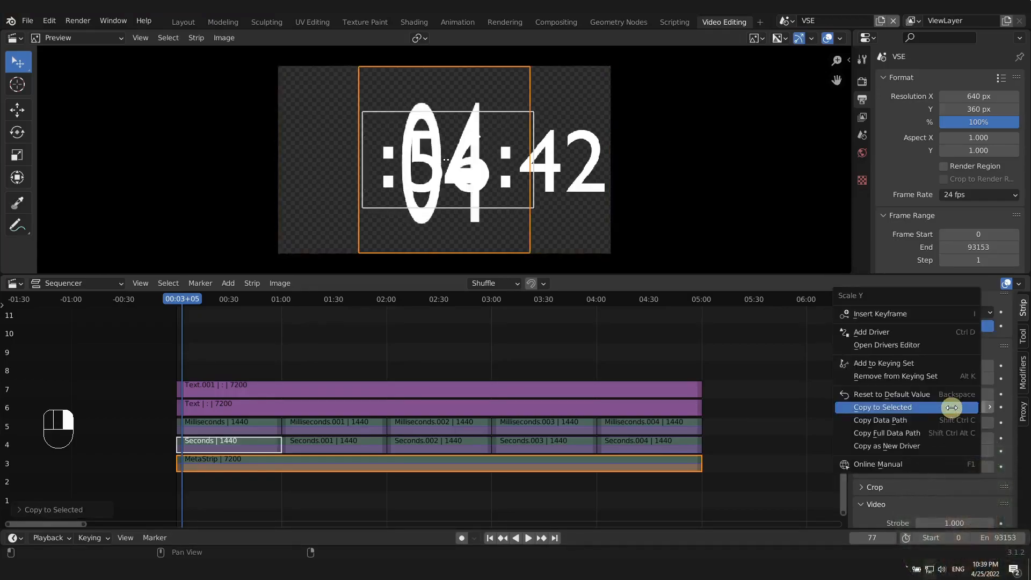
left_click(949, 406)
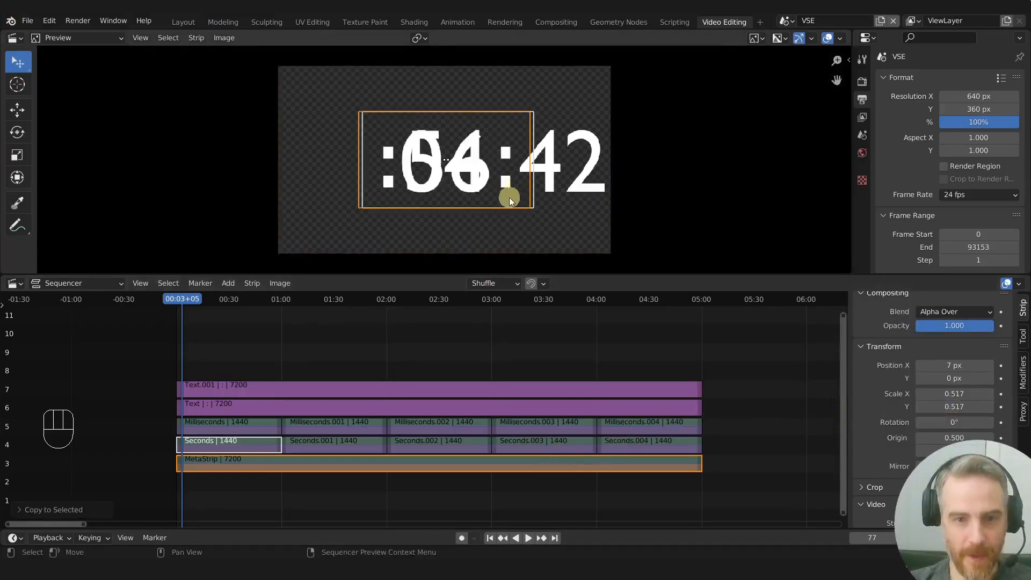
Move only the minutes meta strip along X in the preview to about -221 px, before the first colon
key("g")
right_click(472, 189)
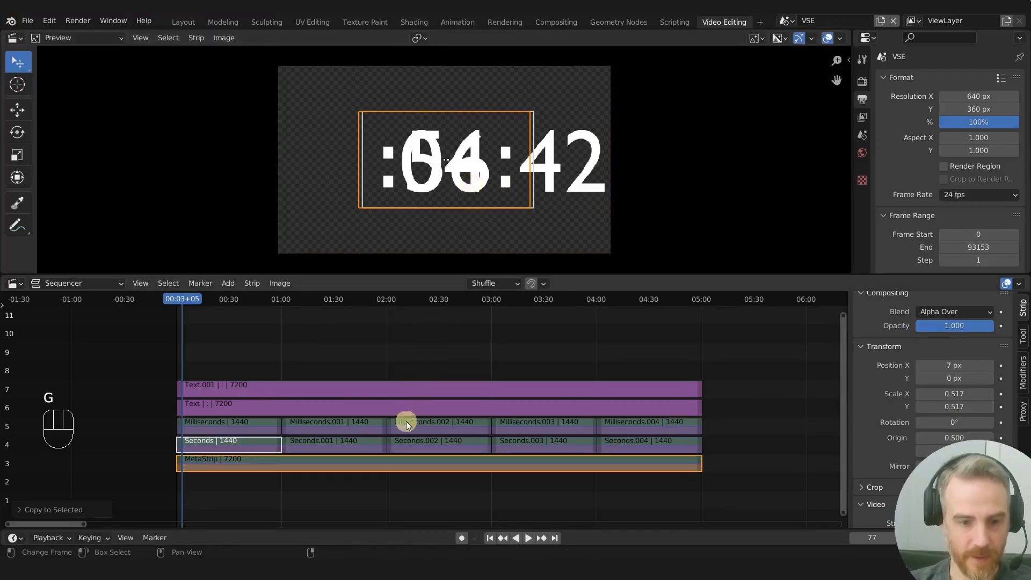
left_click(383, 465)
key("g")
key("x")
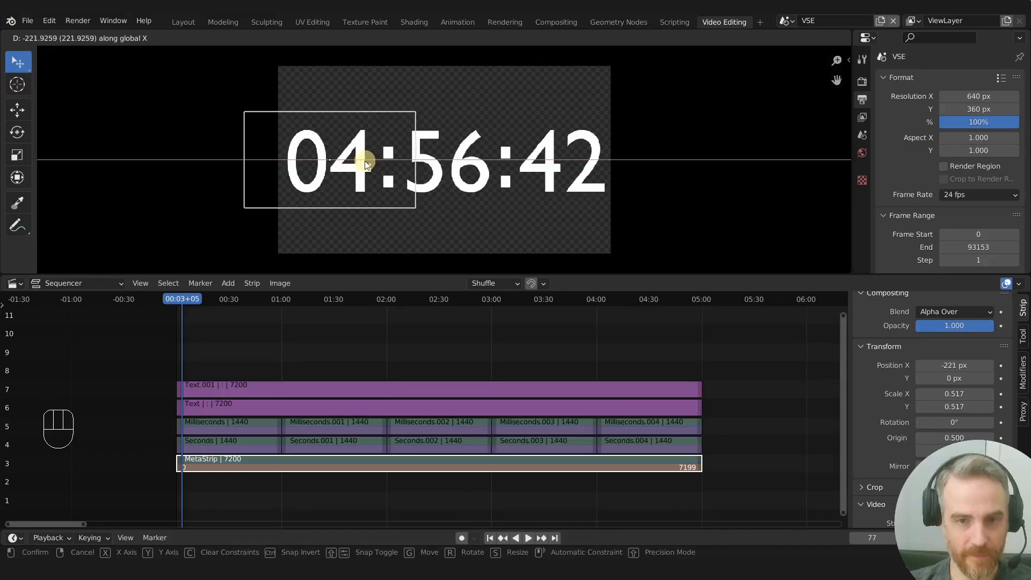
left_click(366, 160)
Play the assembled countdown, then return to frame 0 and play it from the start to check the digits
key("space")
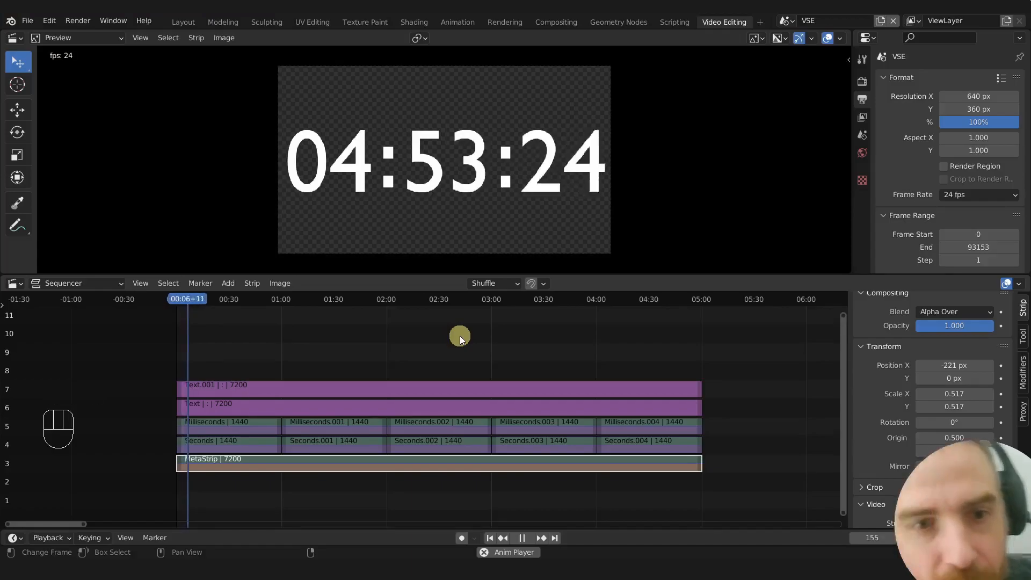
key("space")
key("shift+x")
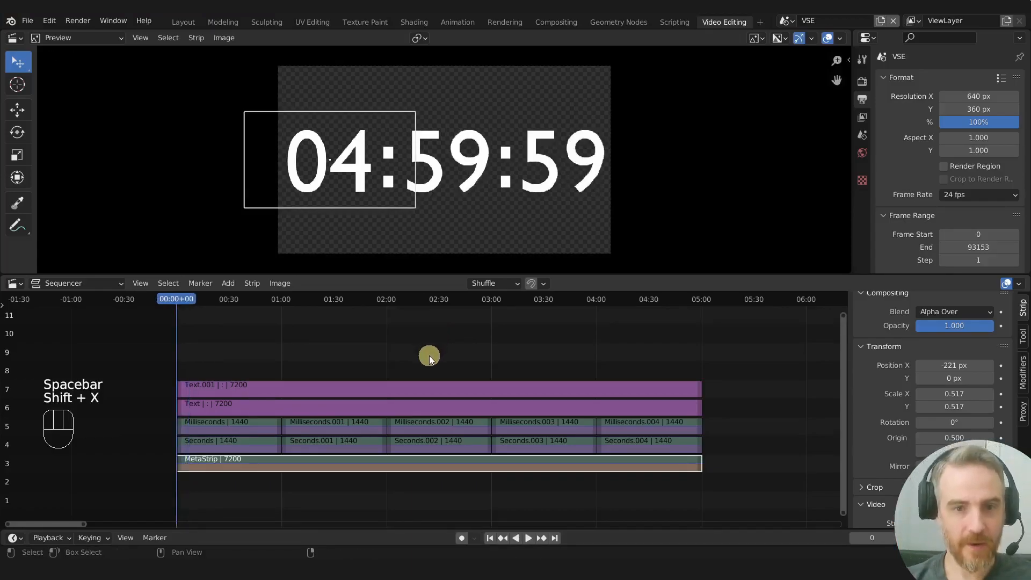
key("space")
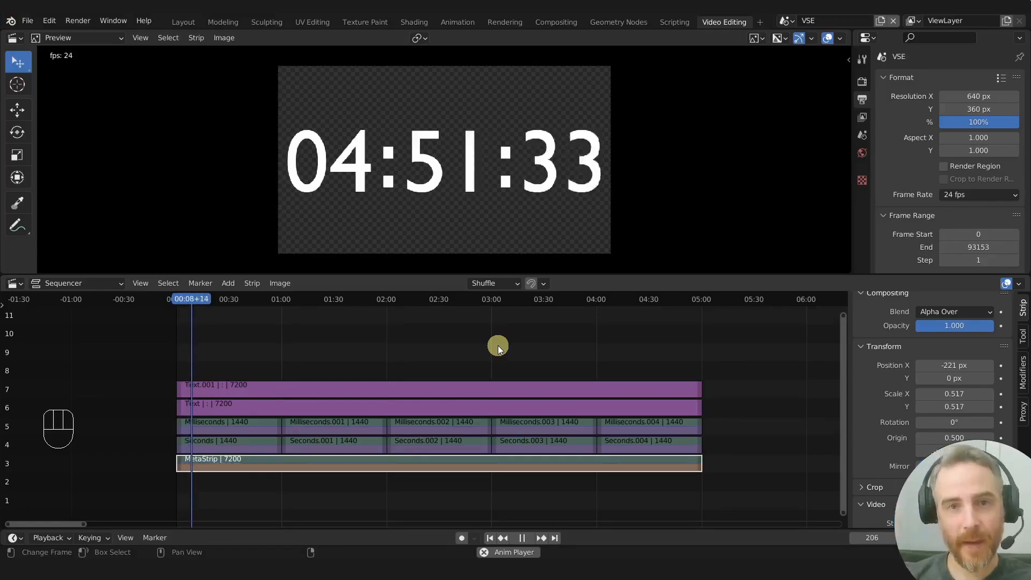
key("space")
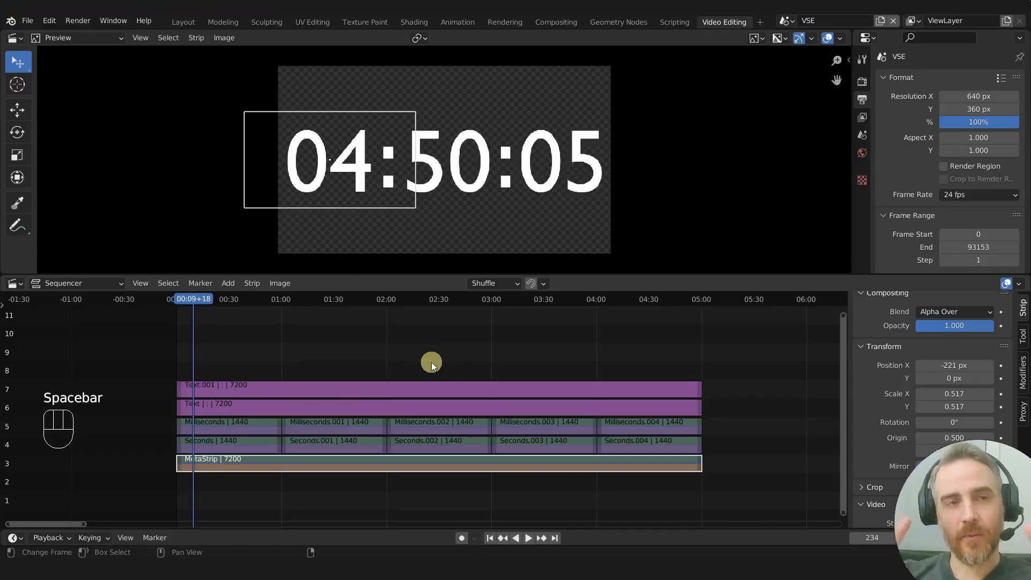